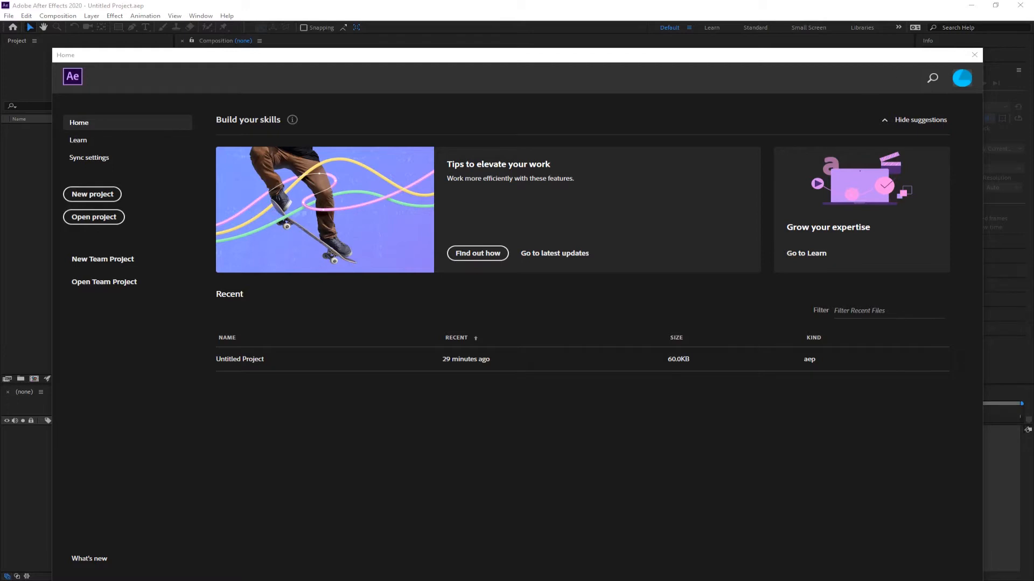
- Create a new composition with the HDTV 1080 25 preset and a duration of 0:00:30:00
click(977, 55)
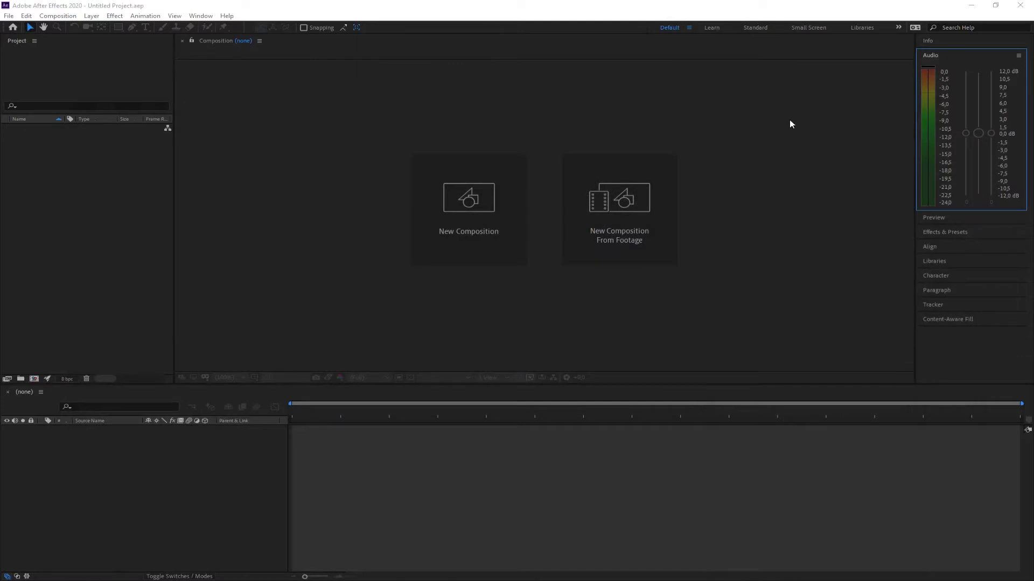
click(466, 214)
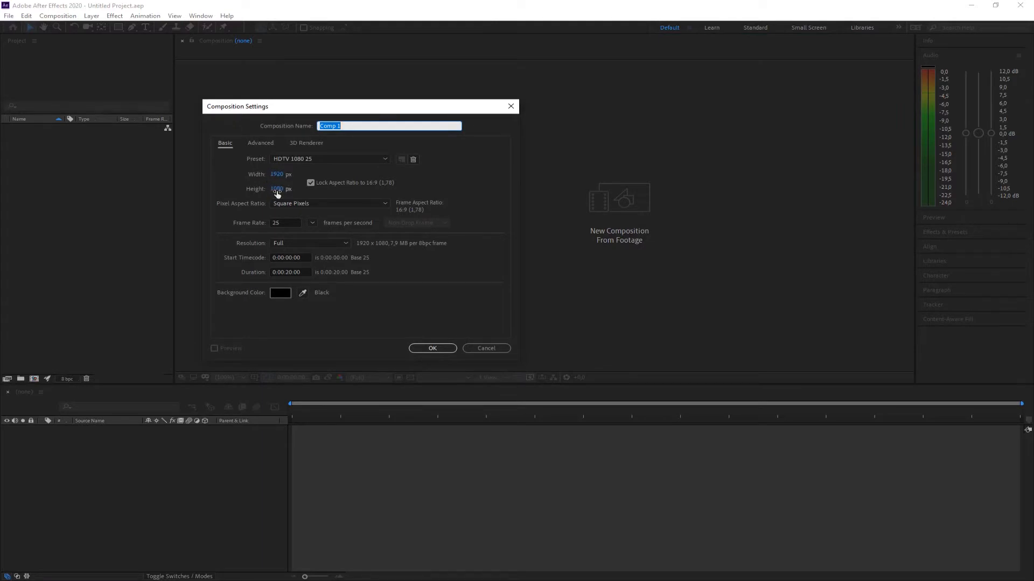
click(454, 175)
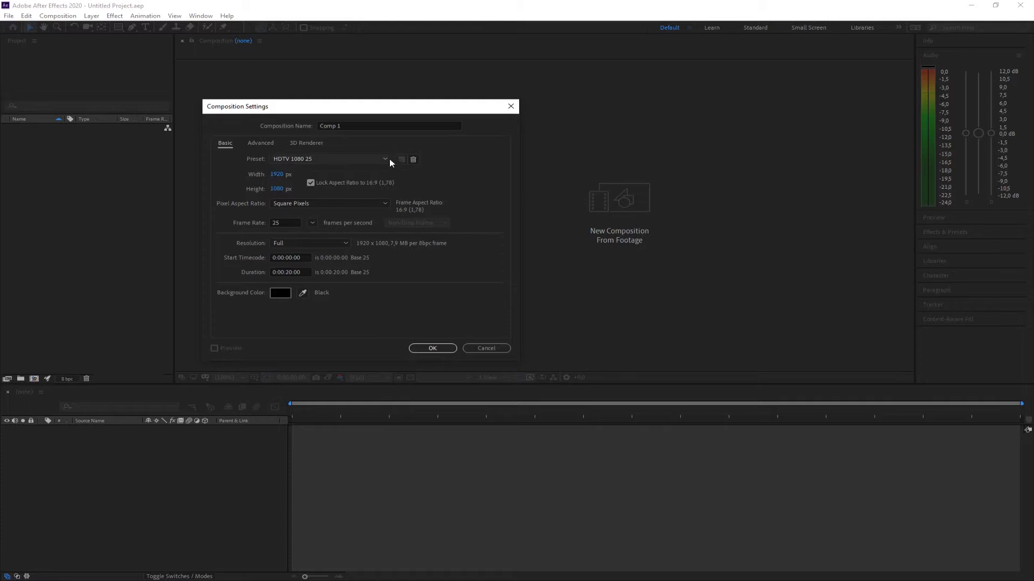
click(389, 161)
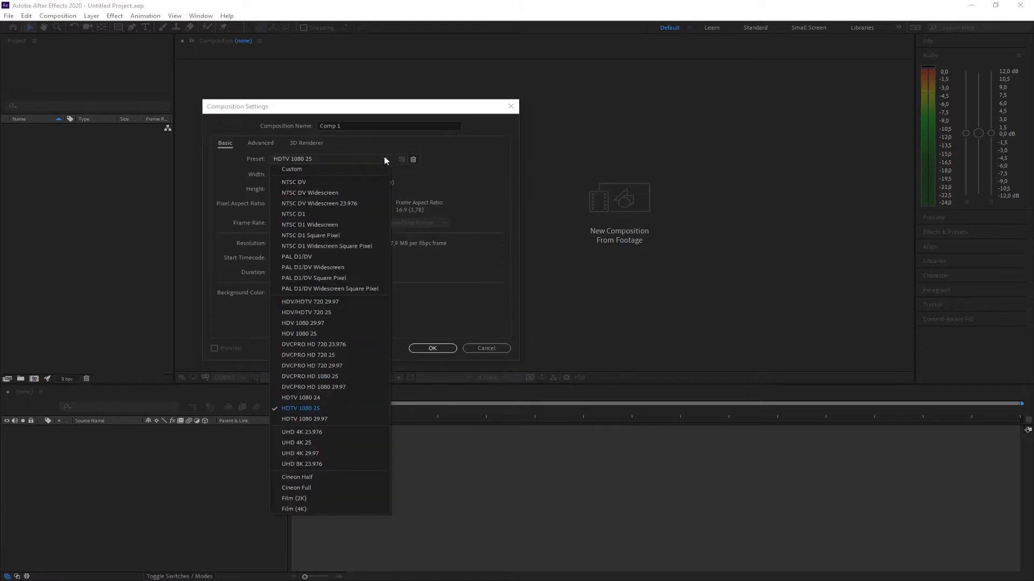
click(313, 408)
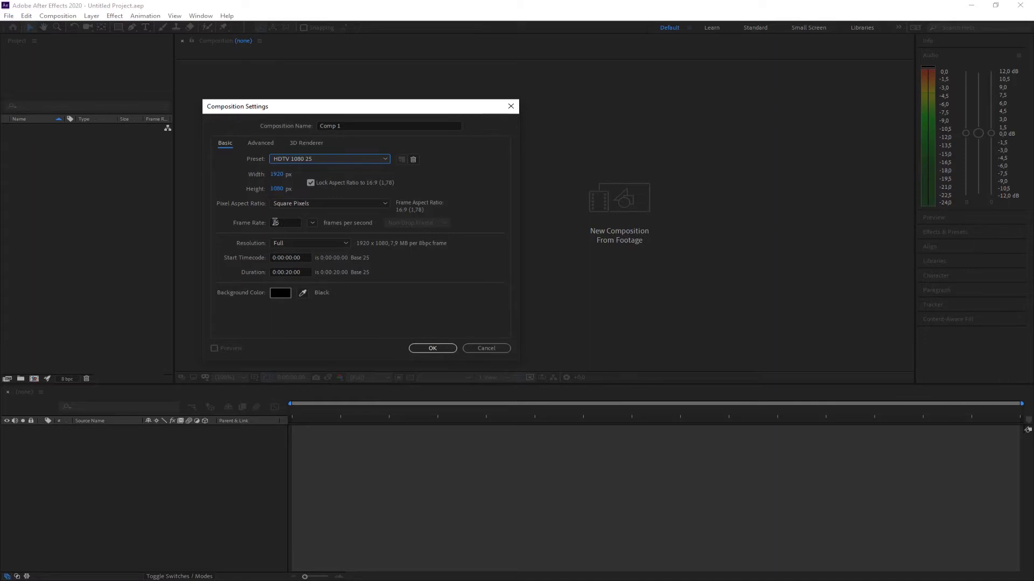
click(288, 275)
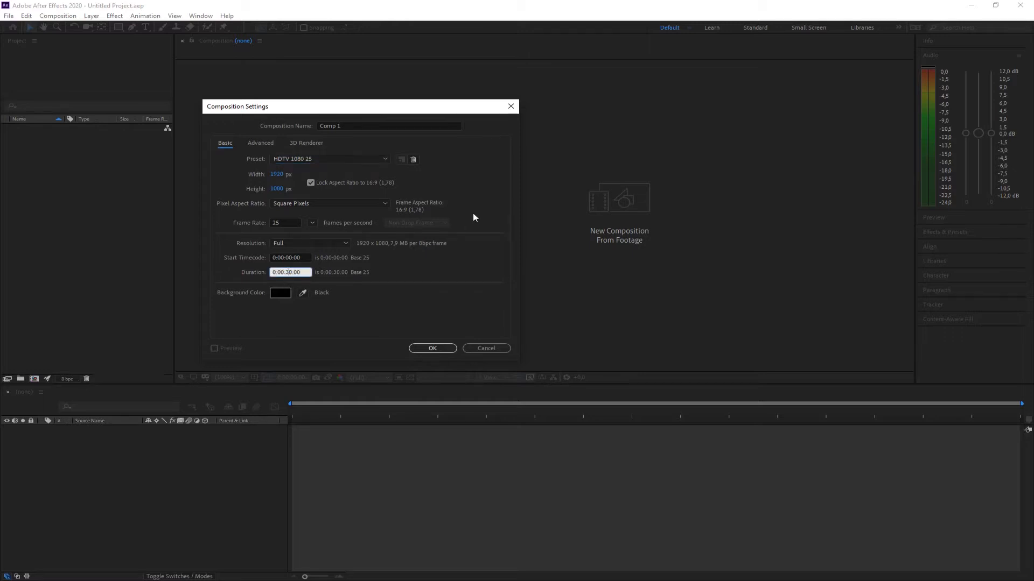
click(434, 347)
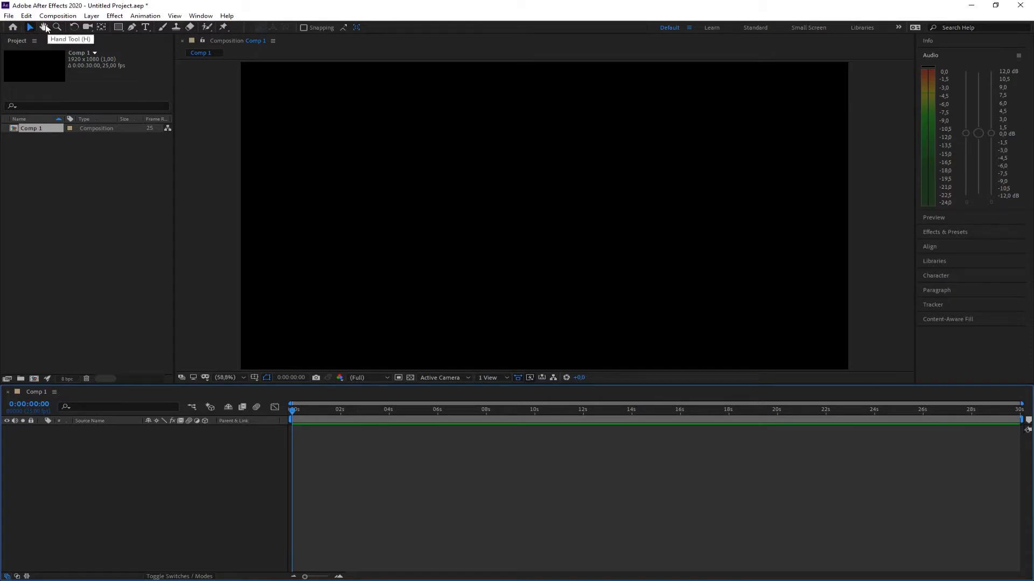
- Add a text layer reading "New Text" in the upper-left area of the composition
click(146, 27)
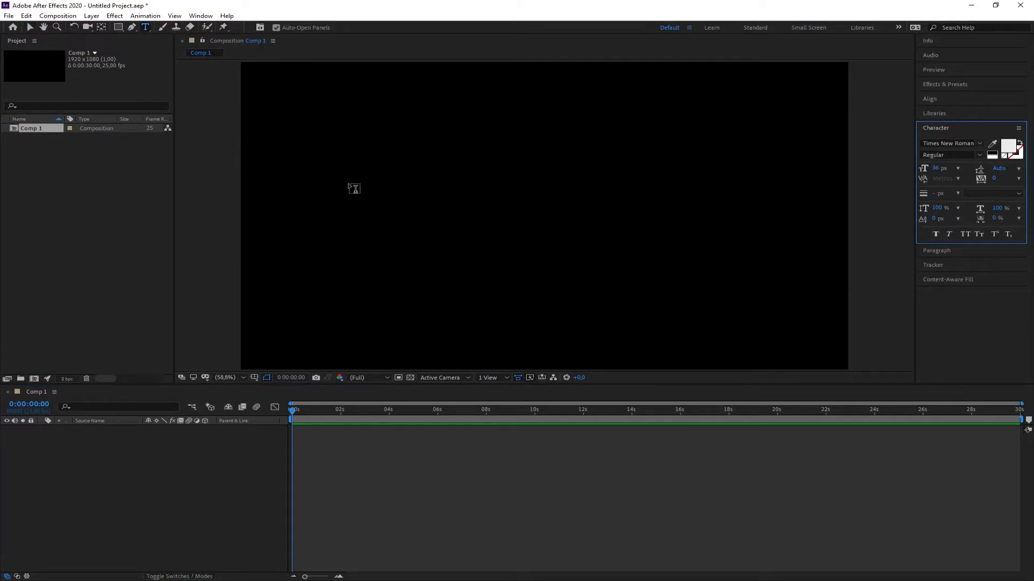
click(350, 186)
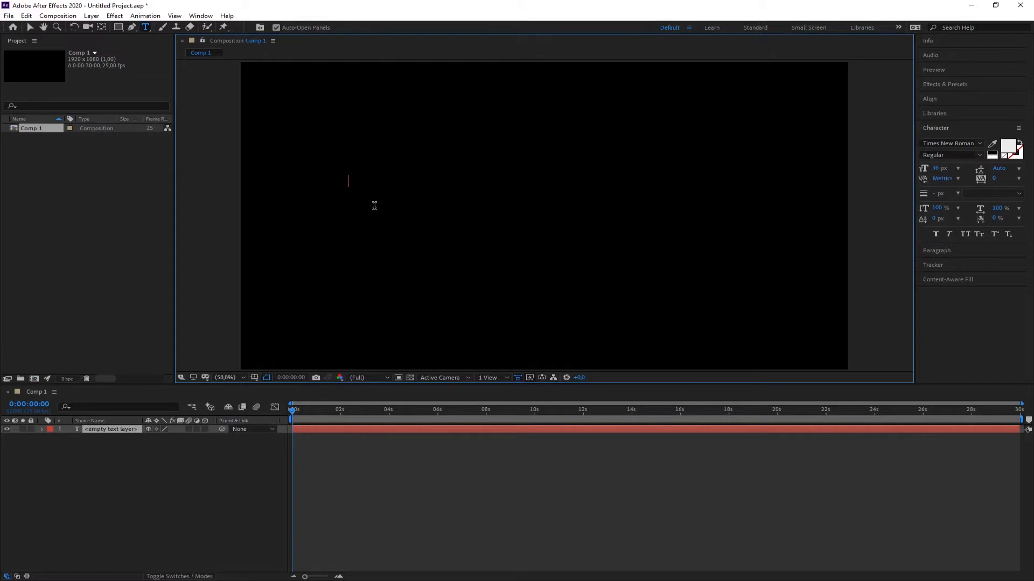
text(New Text)
click(29, 28)
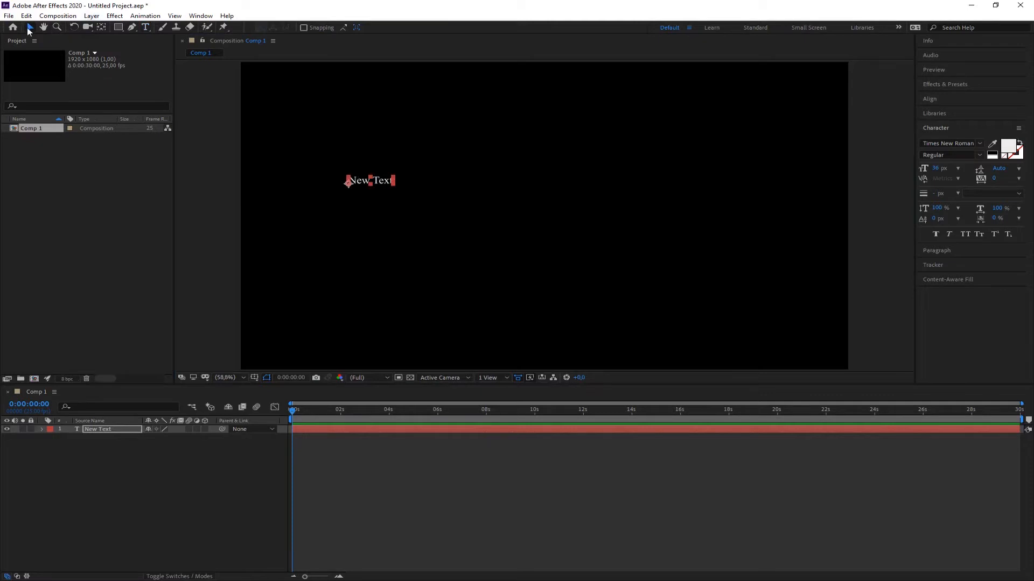
- Enlarge the font size of the "New Text" layer to 115 px
click(369, 197)
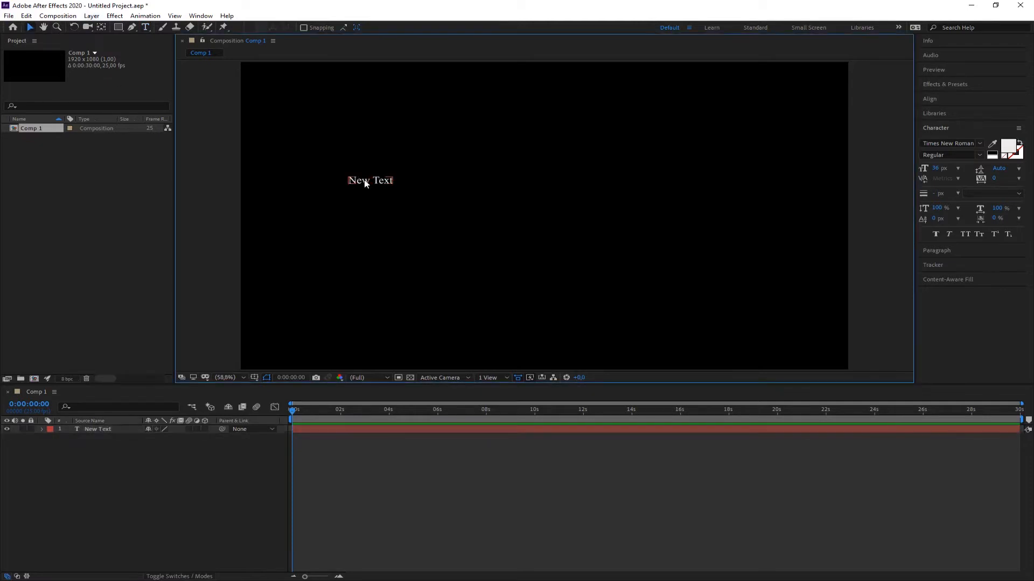
click(365, 184)
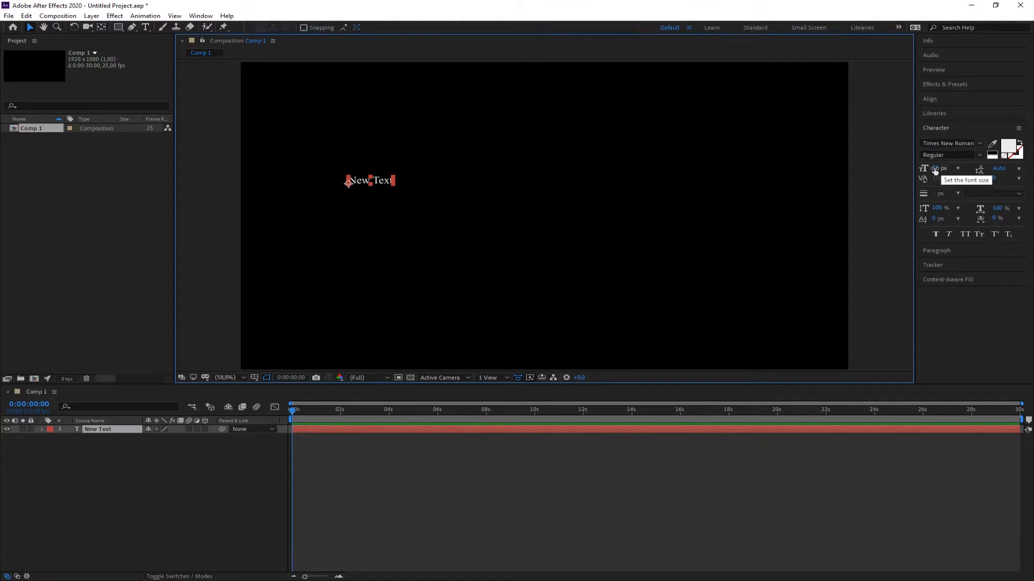
drag(942, 169, 975, 168)
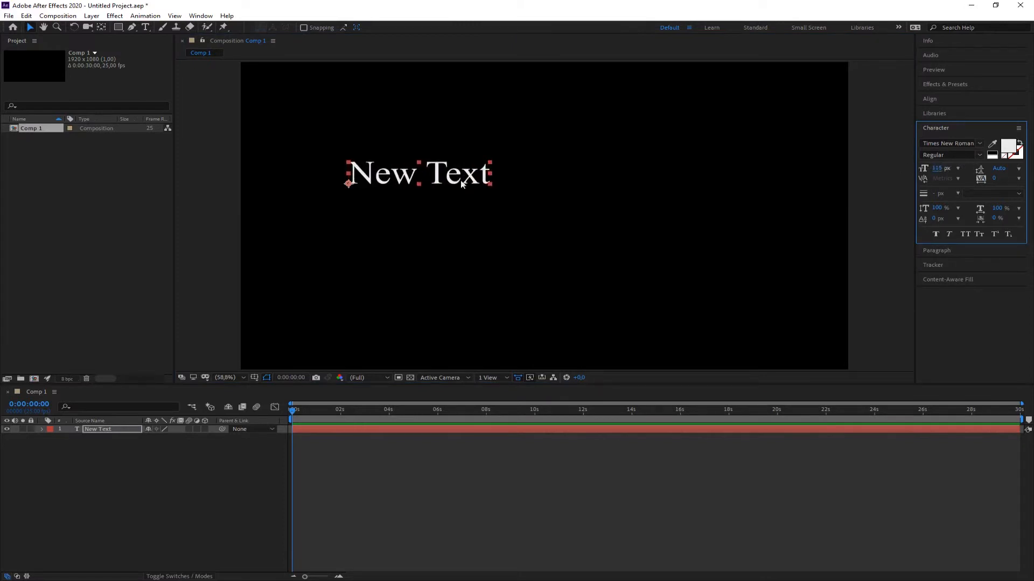
- Set the text's font to Verdana Bold with a size of 100 px
click(980, 144)
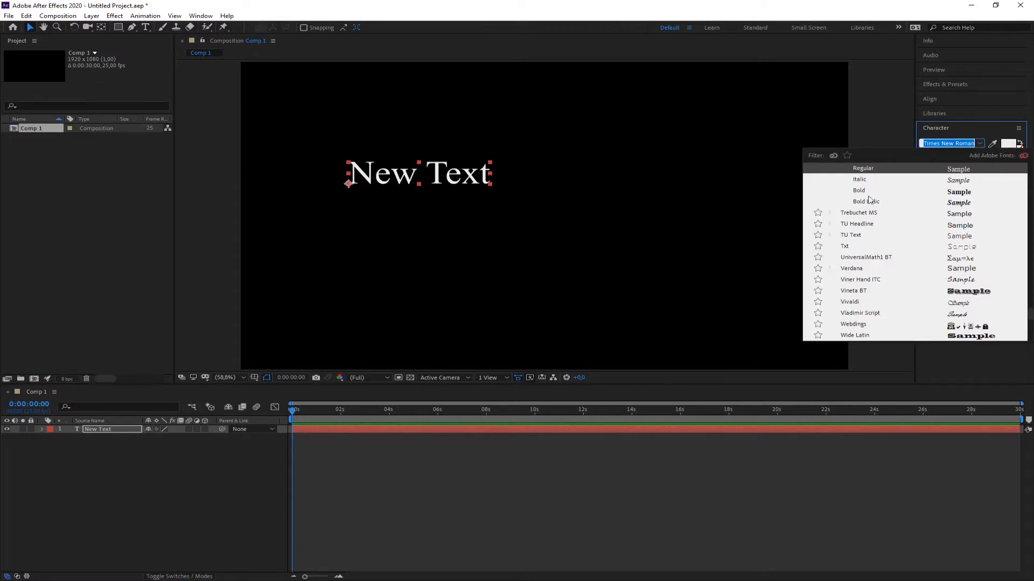
click(852, 268)
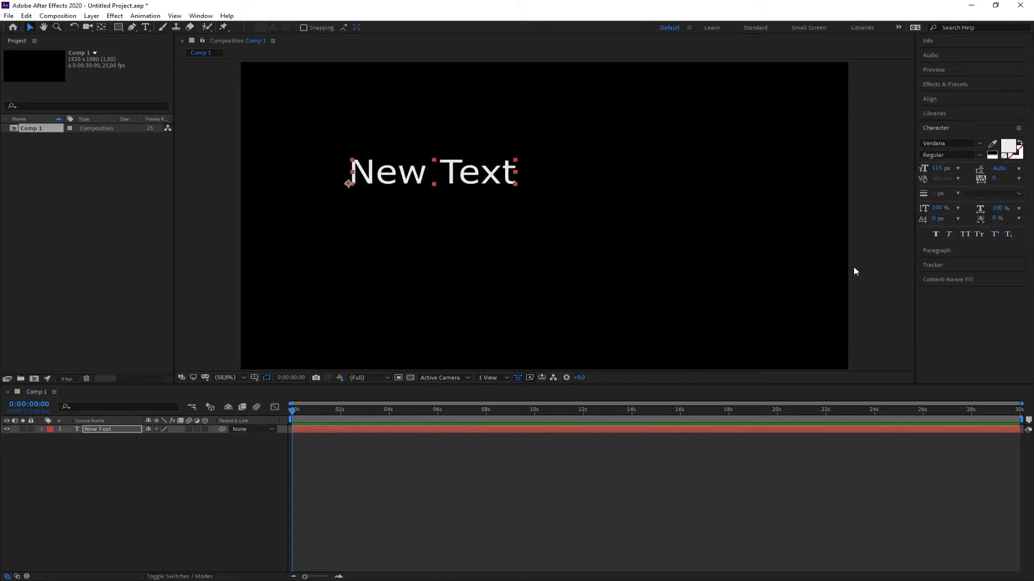
click(979, 156)
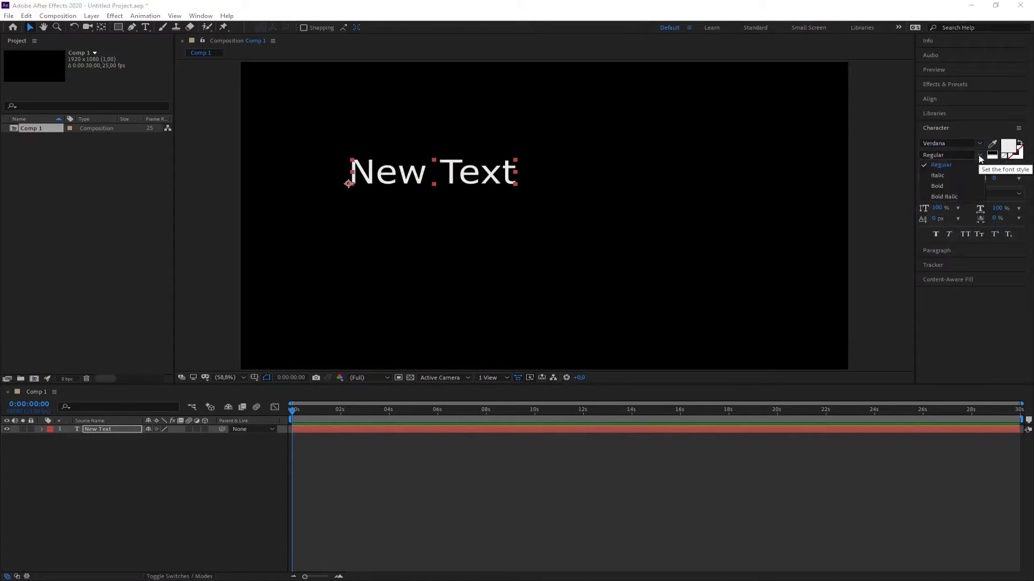
click(938, 188)
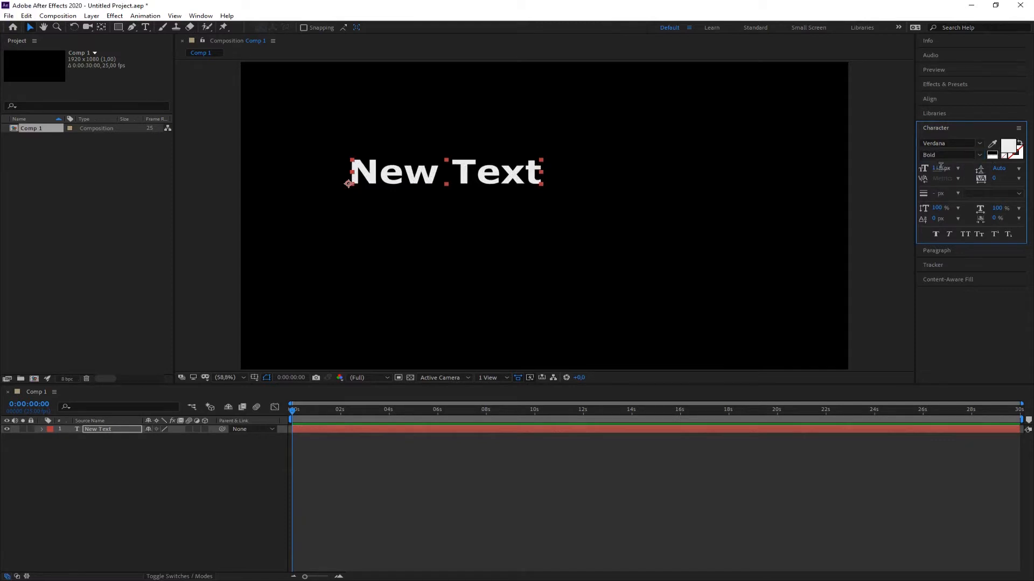
click(941, 167)
text(100)
key(Return)
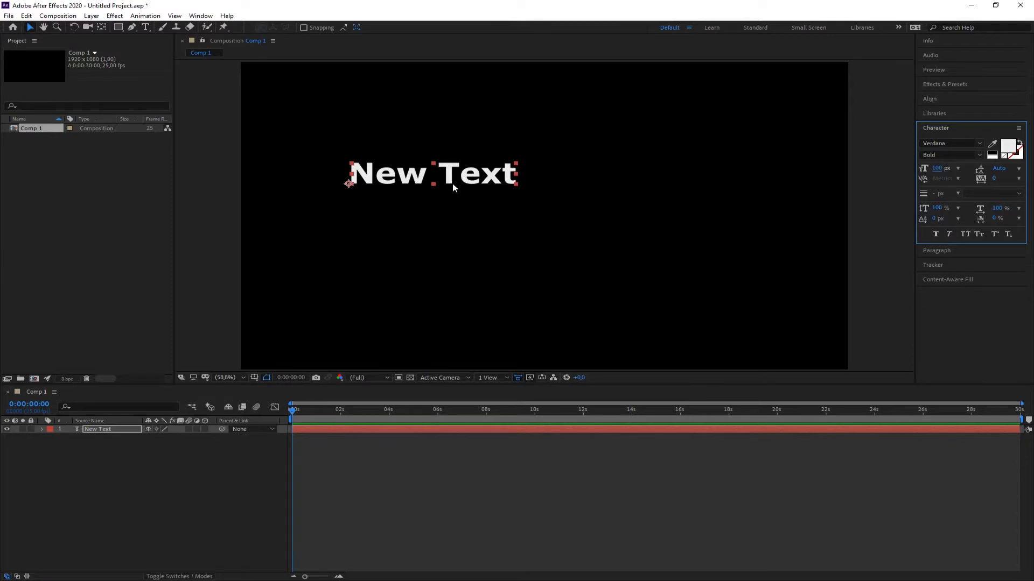
- Move the text further up and to the left in the frame, and set its fill color to magenta FF00F6
drag(442, 177, 409, 152)
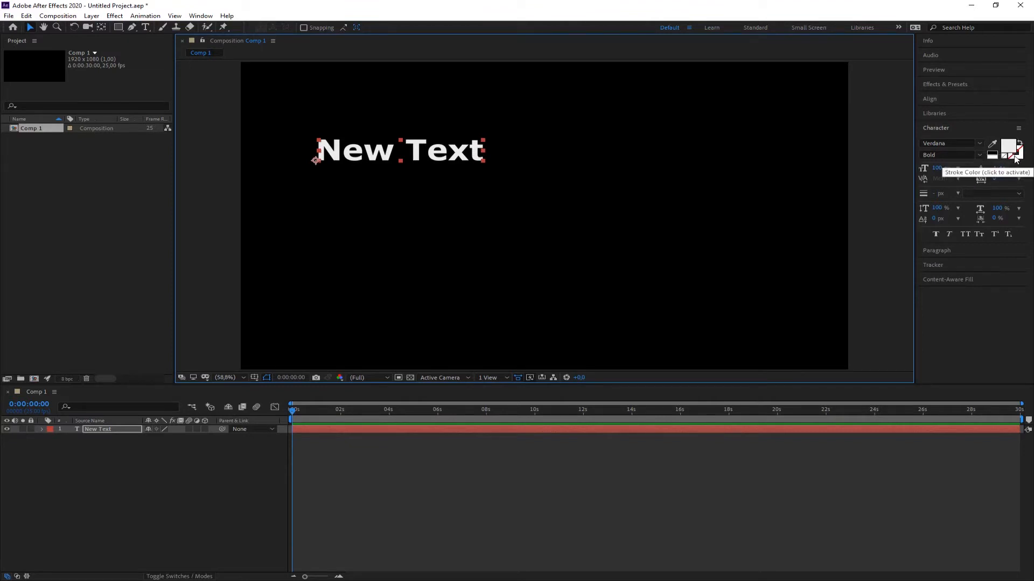
click(1015, 158)
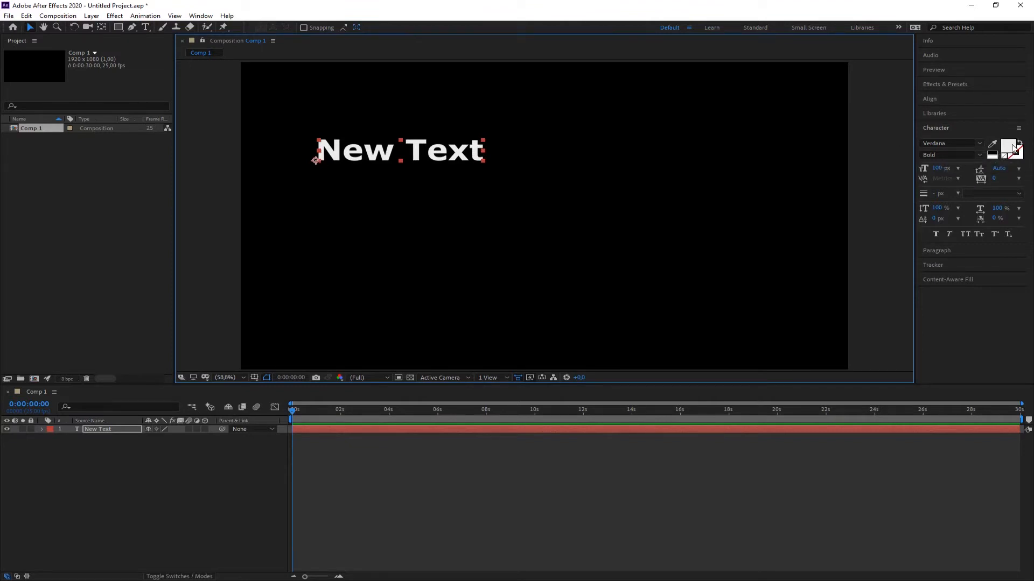
click(1010, 147)
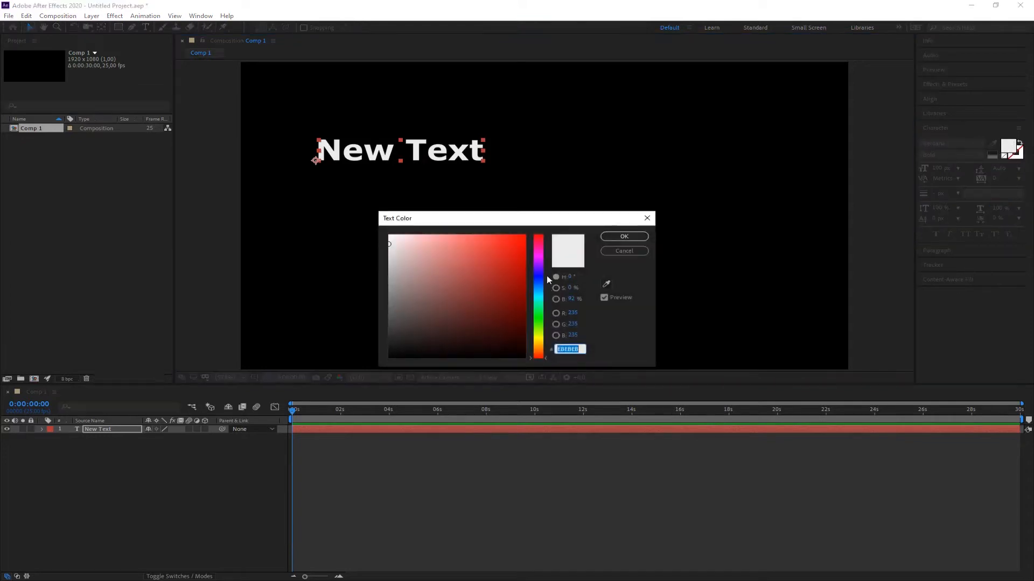
drag(547, 279, 527, 232)
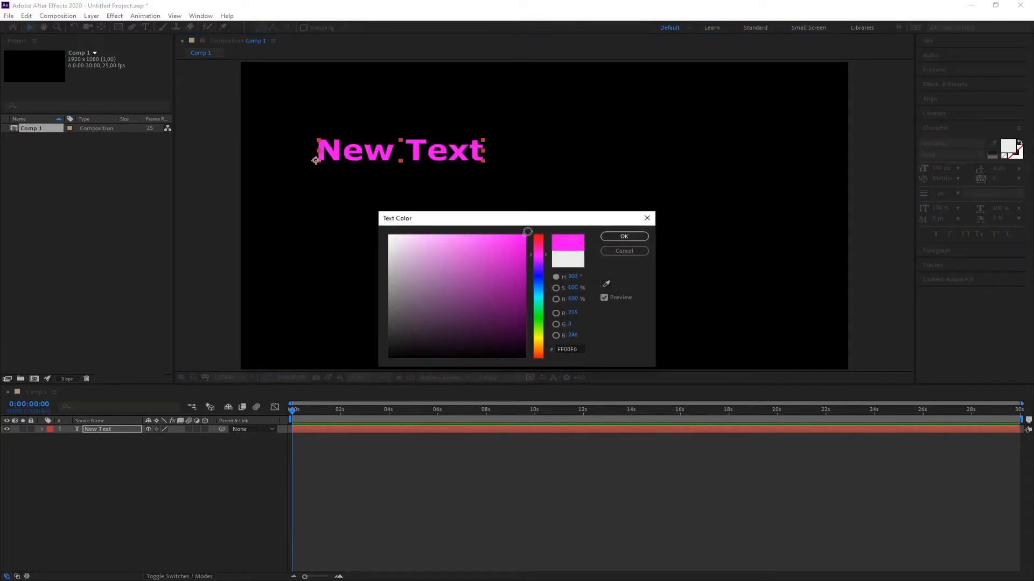
click(623, 237)
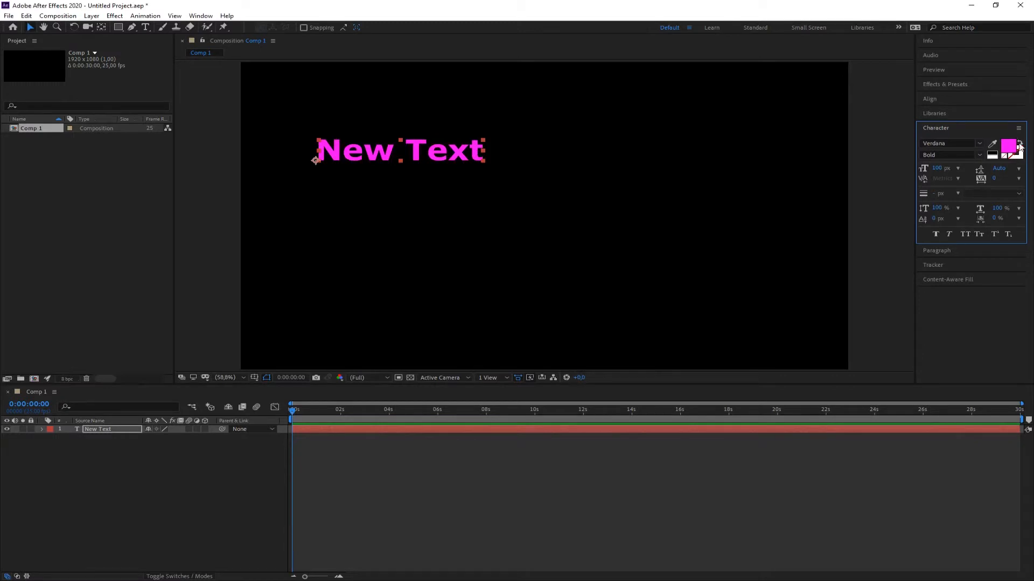
- Try the magenta as a thicker outline without a fill, and swap the fill and stroke colors back
click(1019, 144)
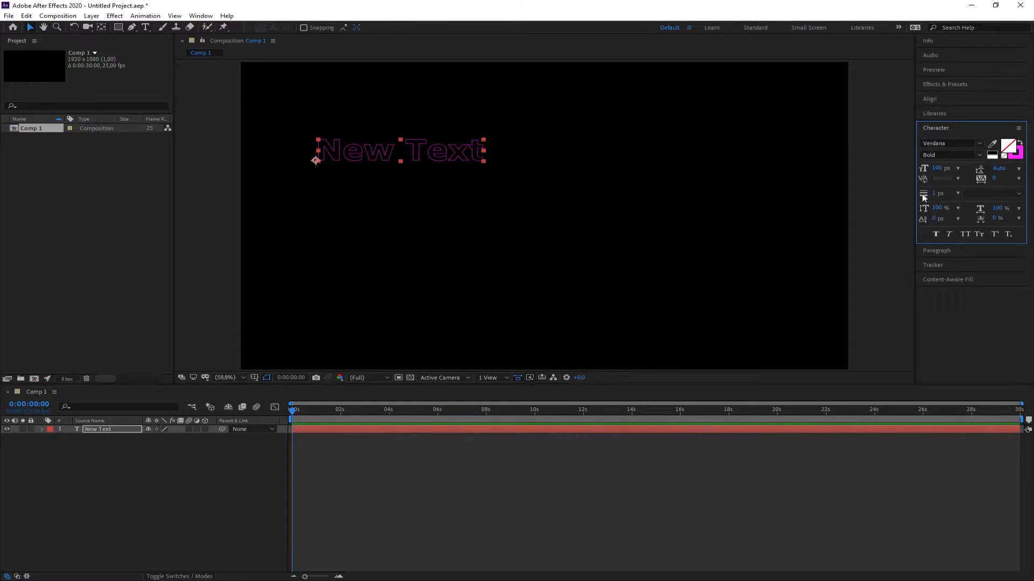
drag(934, 194, 938, 193)
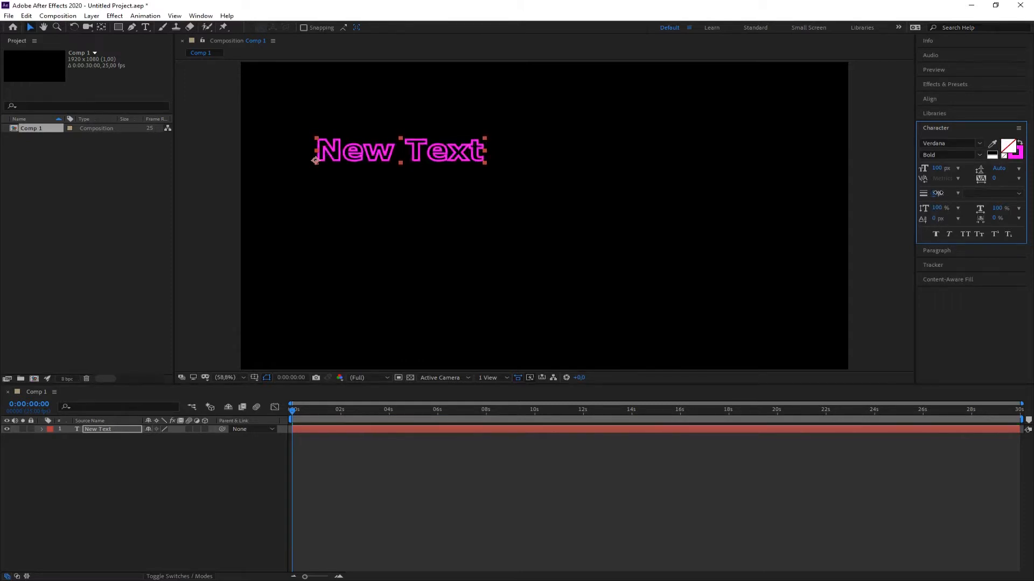
click(1019, 143)
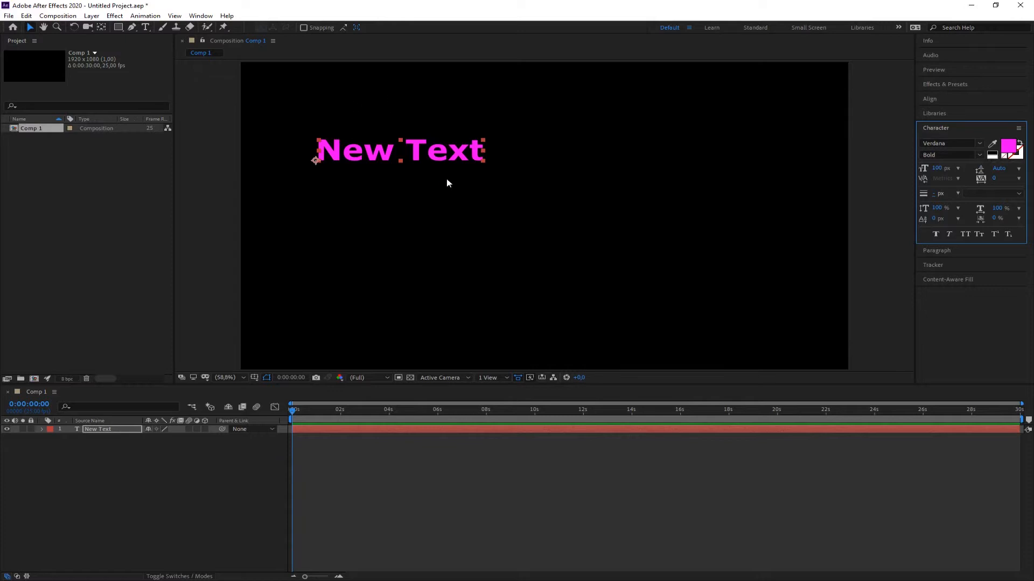
- Move the magenta text slightly down in the composition frame
drag(419, 153, 420, 166)
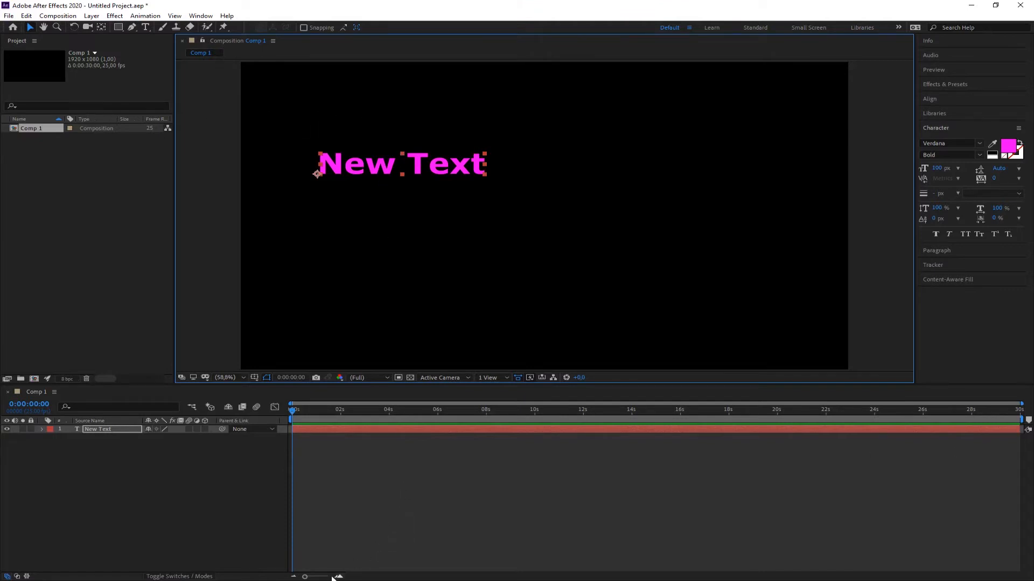
click(302, 577)
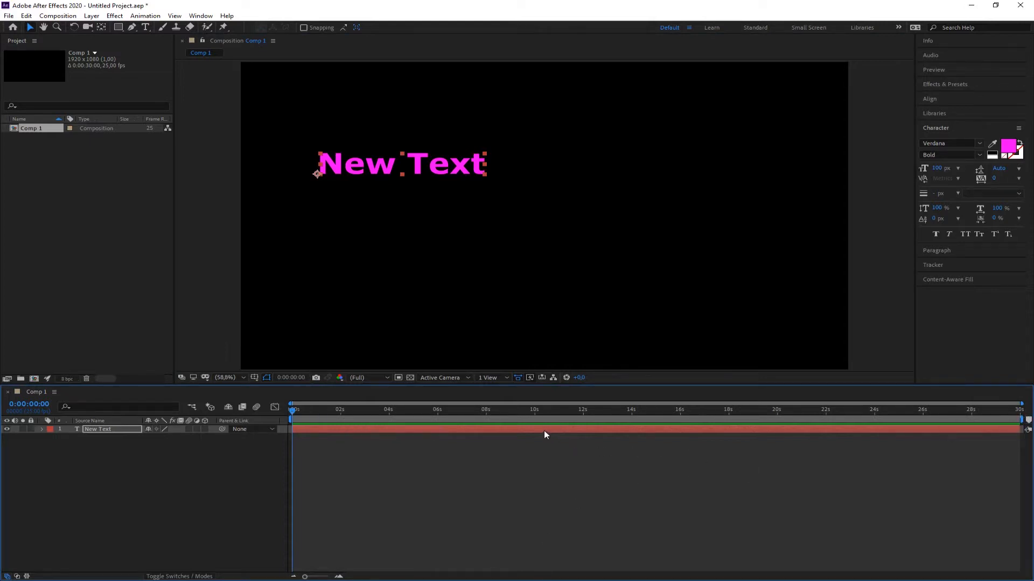
- Try shifting the text layer back and forth in time, and return its start to 0 s
drag(544, 430, 646, 434)
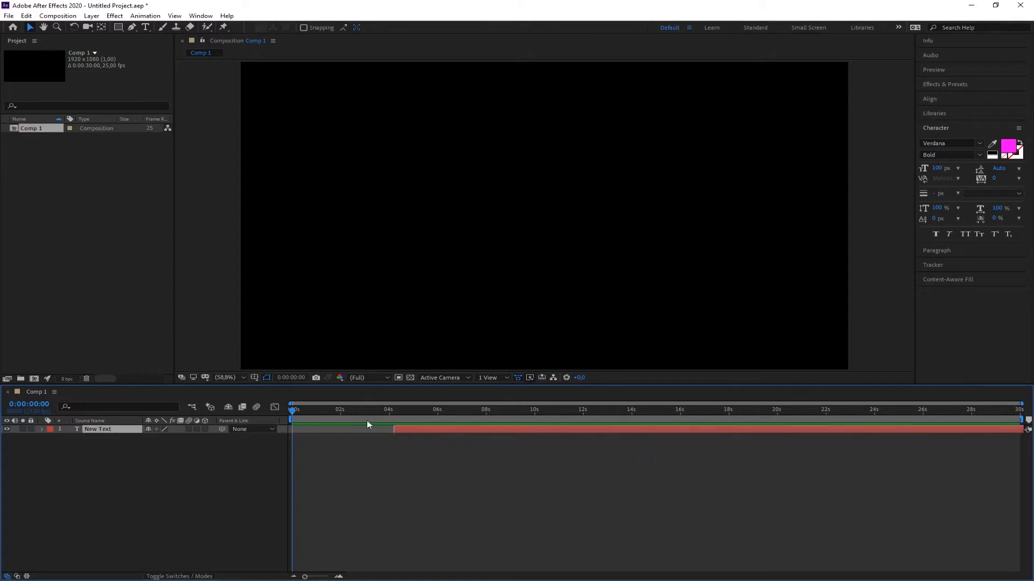
drag(710, 430, 535, 429)
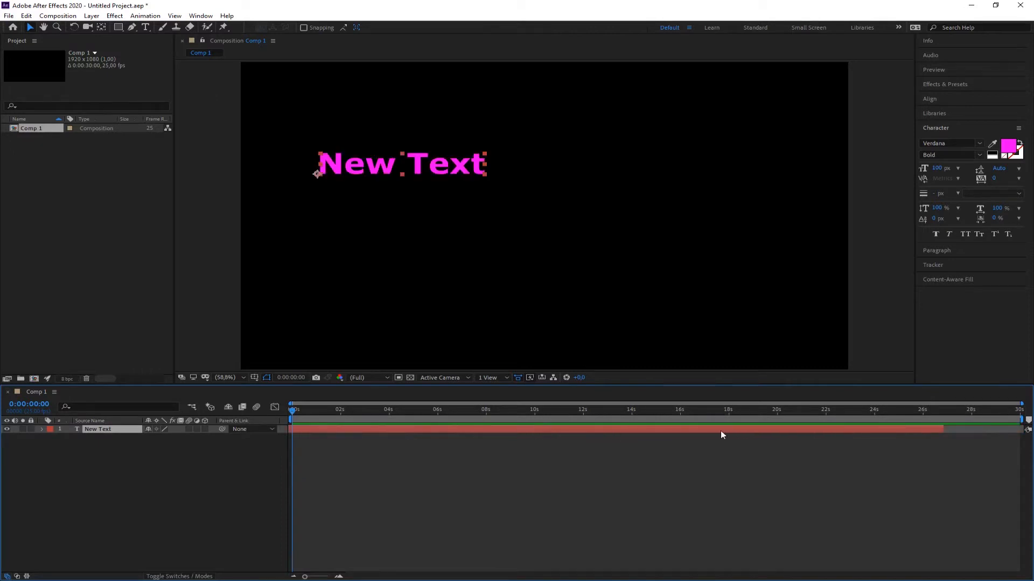
drag(570, 430, 650, 431)
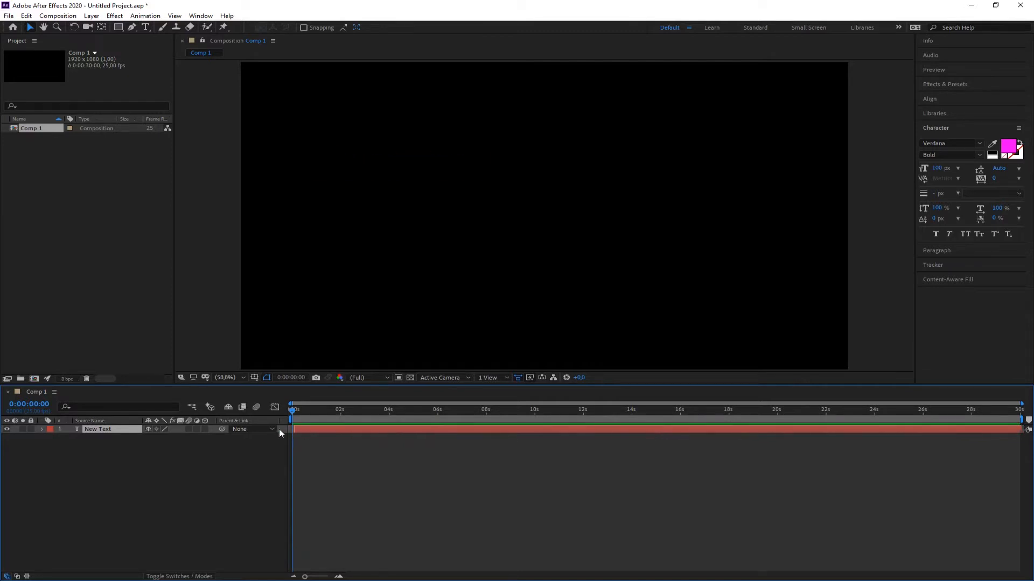
mouse_move(489, 430)
mouse_down()
mouse_move(535, 432)
mouse_move(488, 431)
mouse_up()
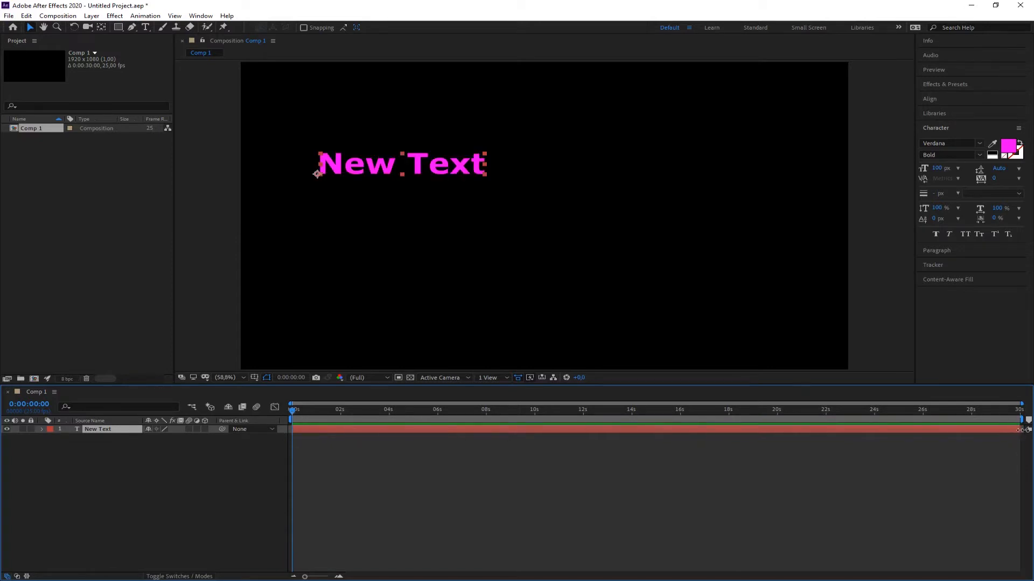
- Trim the text layer to about 4 s, starting near 1 s, and scrub the playhead to 0:00:06:04
drag(1020, 429, 391, 429)
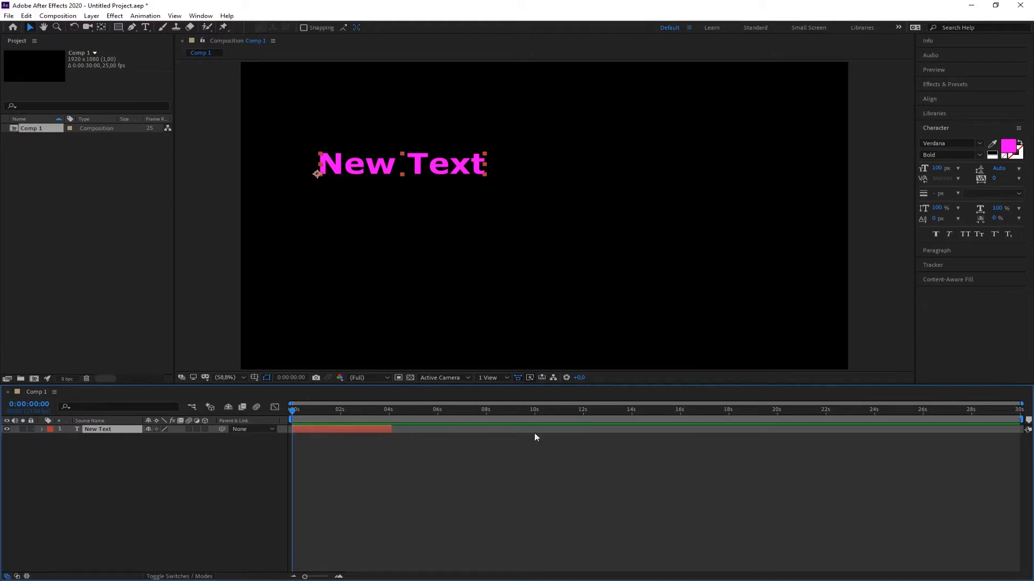
mouse_move(352, 431)
mouse_down()
mouse_move(378, 431)
mouse_move(343, 427)
mouse_move(370, 425)
mouse_up()
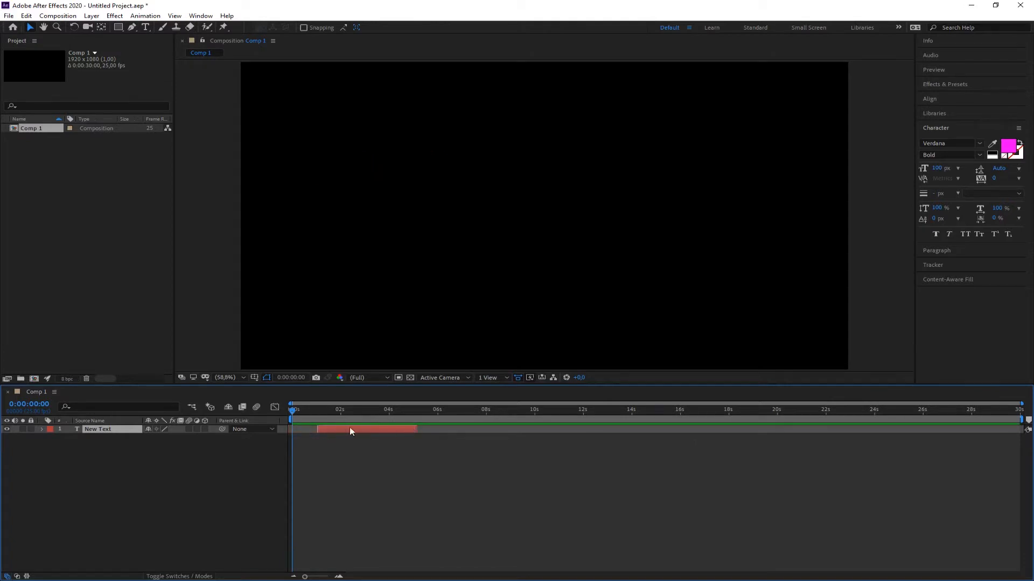
mouse_move(350, 427)
mouse_down()
mouse_move(366, 428)
mouse_move(351, 428)
mouse_up()
drag(292, 411, 441, 411)
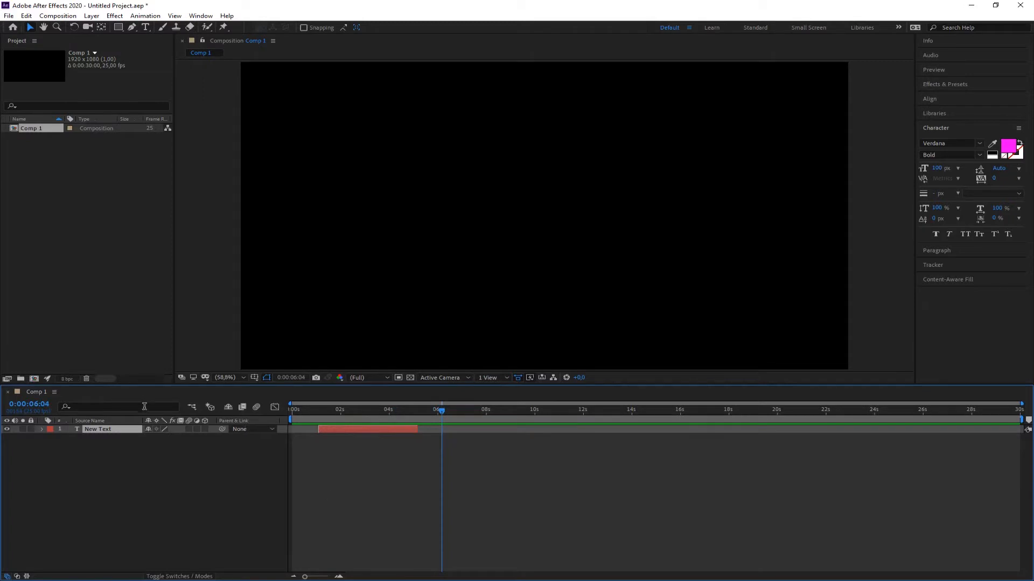
- Duplicate the text layer, shift the copy to start at about 7 s, and move the playhead to 0:00:07:09
click(118, 460)
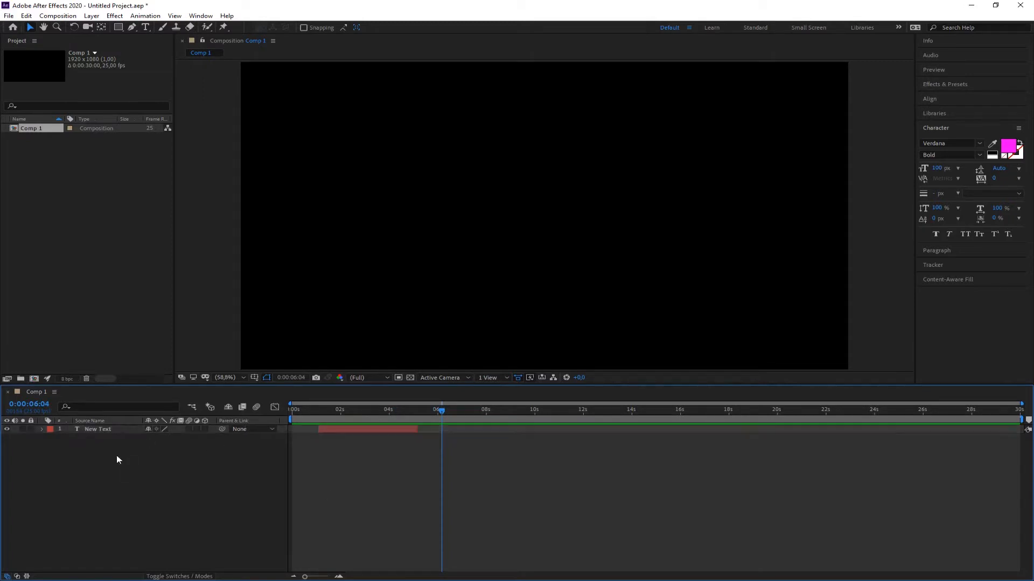
click(102, 430)
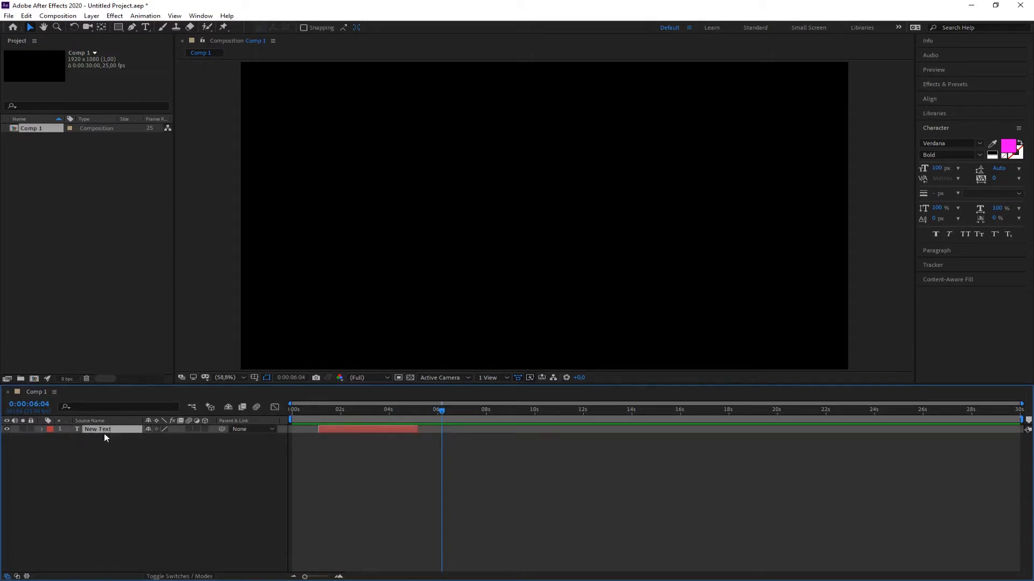
key(ctrl+d)
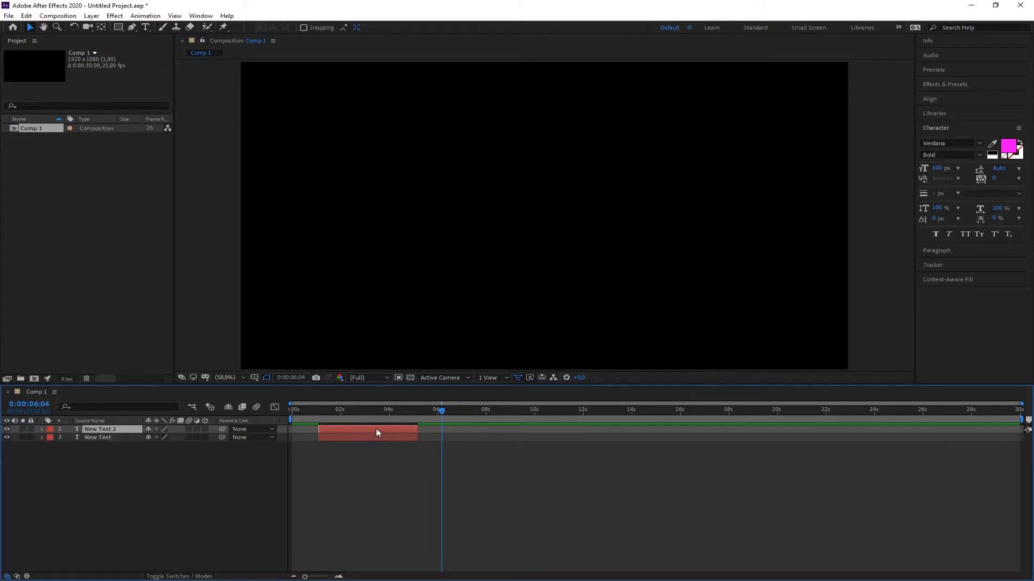
drag(375, 428, 519, 427)
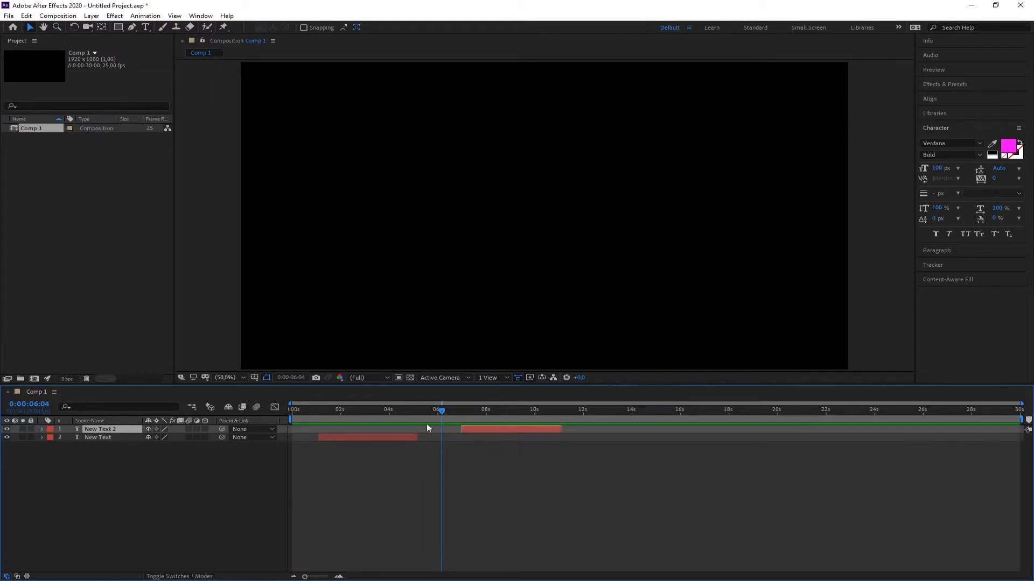
drag(437, 411, 470, 414)
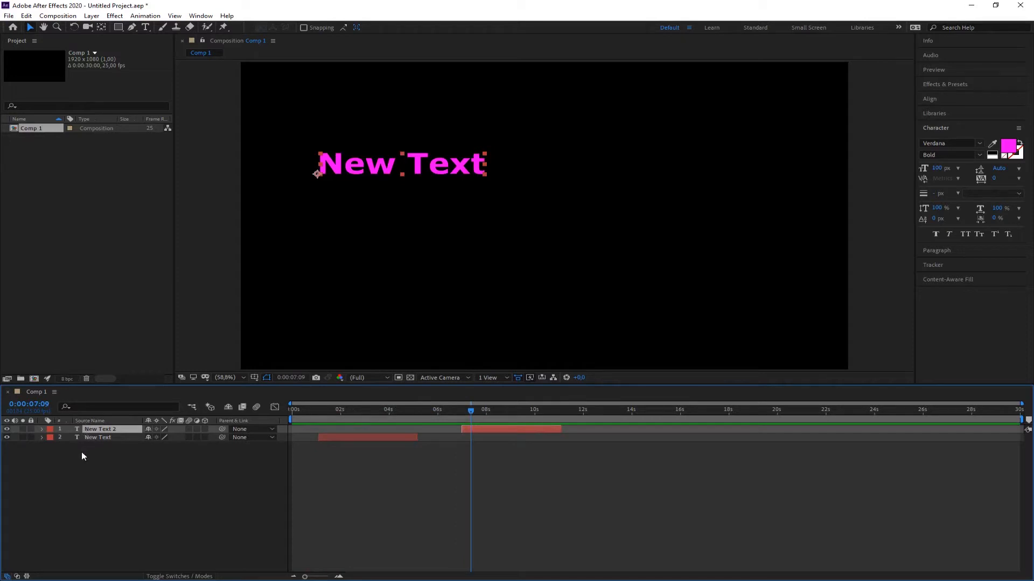
click(576, 477)
click(532, 428)
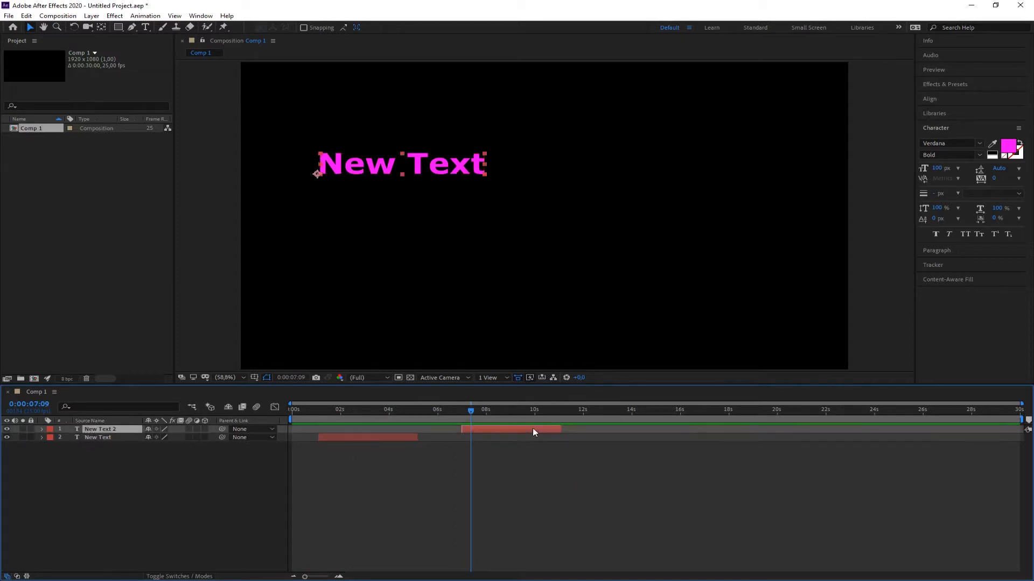
- Delete the duplicate text layer and select the original
click(134, 455)
click(106, 429)
key(Delete)
click(106, 429)
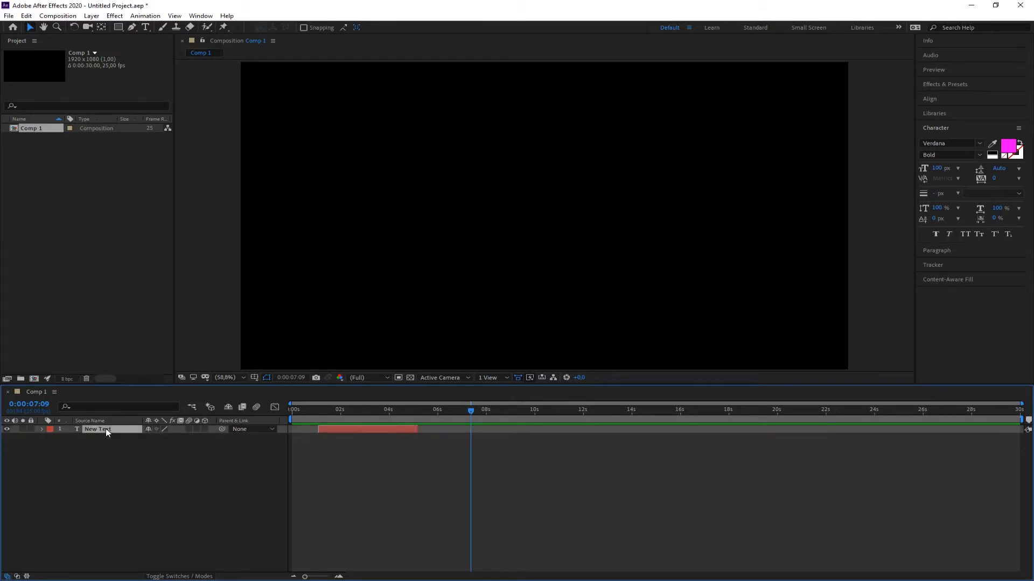
- Expand the text layer's Transform properties and, at 0:00:03:23, move the text to a position of about 371, 357
click(41, 428)
click(51, 445)
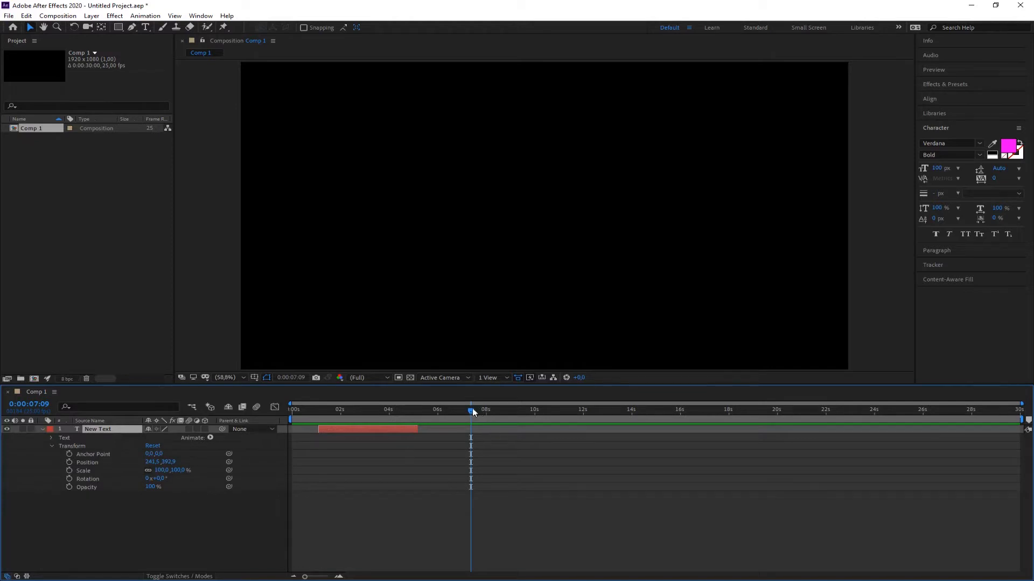
drag(472, 410, 387, 410)
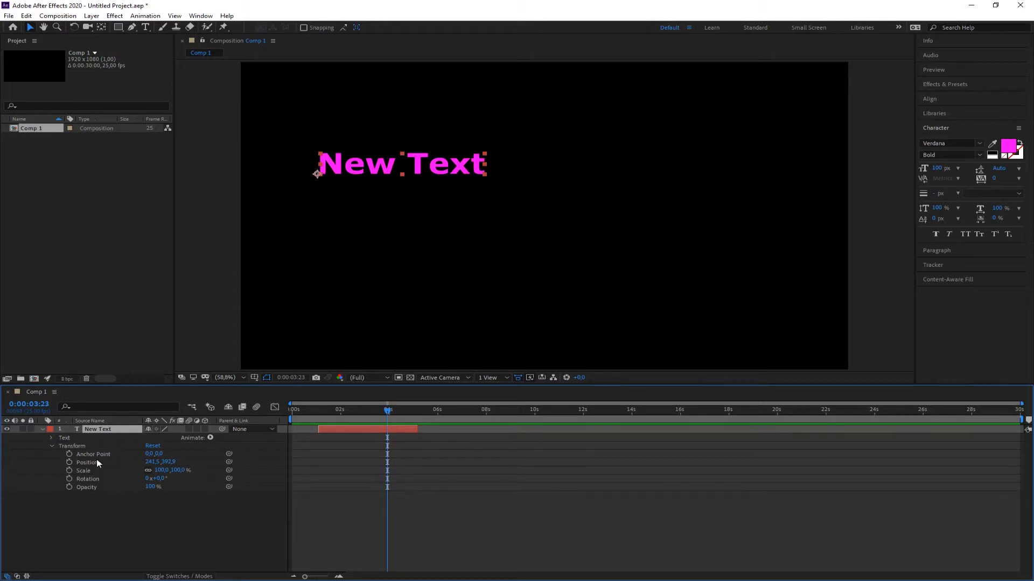
drag(372, 167, 413, 156)
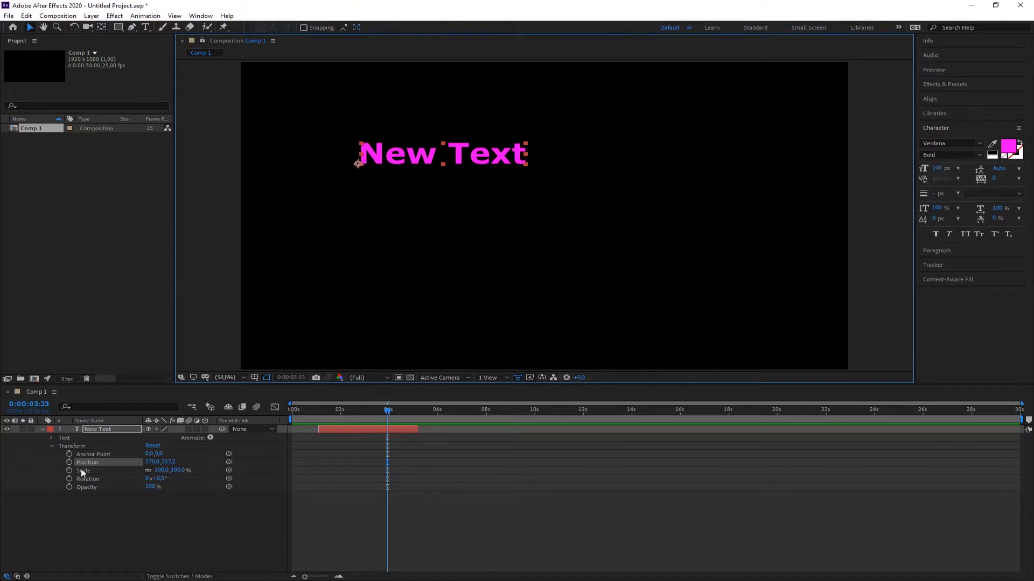
- Try scaling the text down to about 91%, and set its scale back to 100%
mouse_move(162, 470)
mouse_down()
mouse_move(177, 470)
mouse_move(160, 472)
mouse_up()
right_click(160, 471)
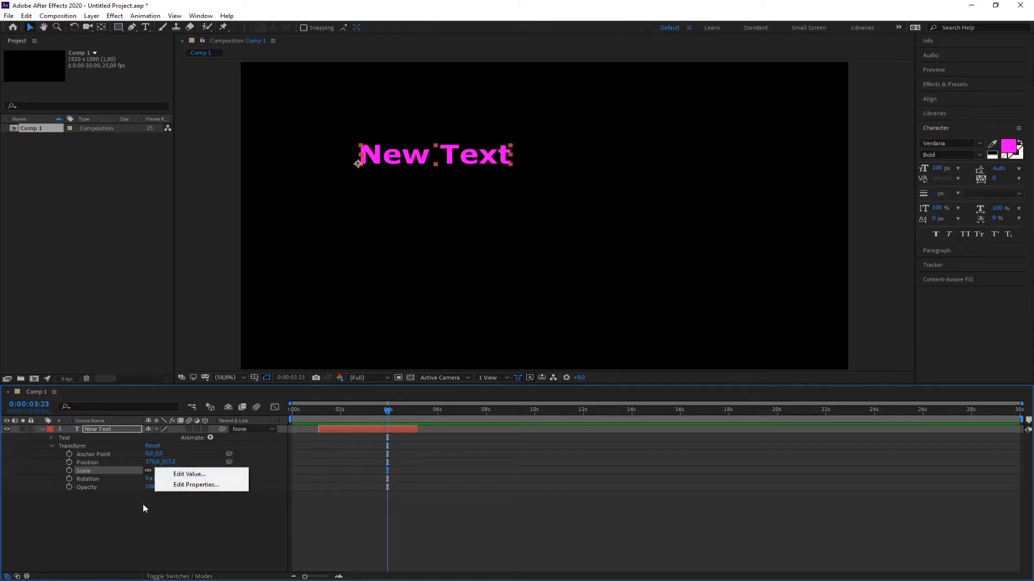
click(143, 504)
click(160, 470)
click(176, 491)
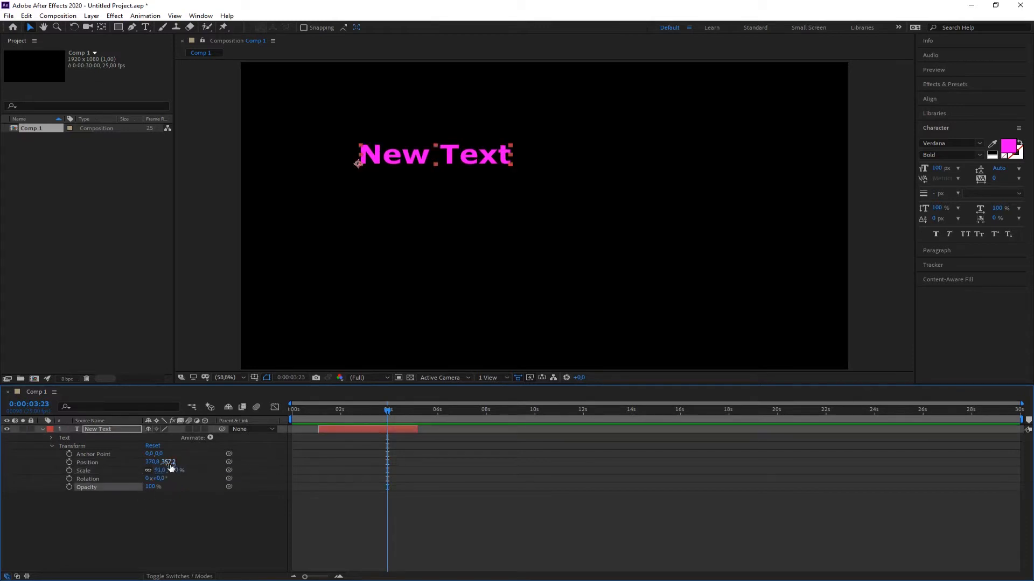
click(162, 470)
key(BackSpace)
key(BackSpace)
text(100)
key(Return)
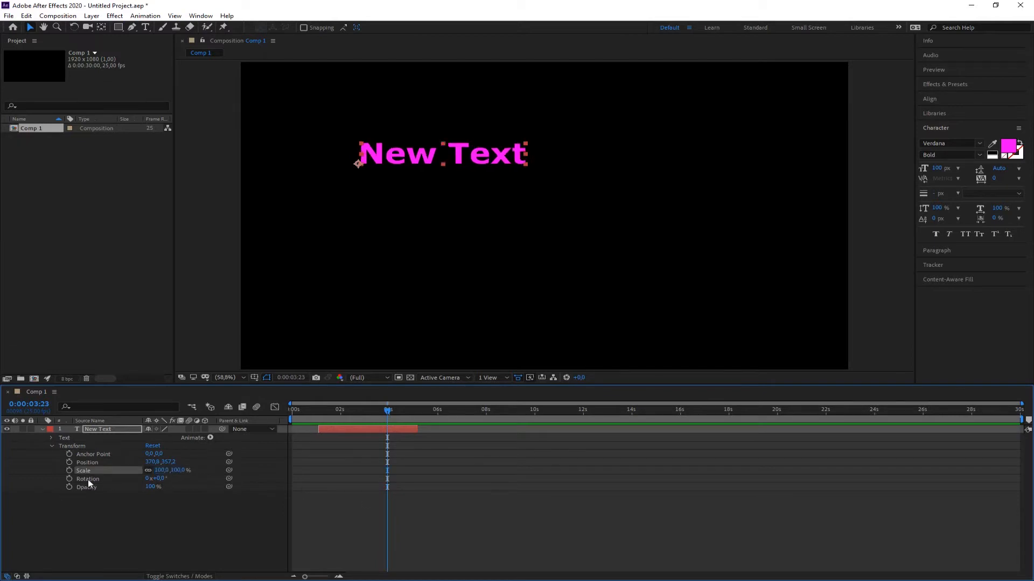
- Try rotating the text slightly clockwise, and set its rotation back to 0°
mouse_move(160, 479)
mouse_down()
mouse_move(136, 478)
mouse_move(182, 480)
mouse_move(158, 479)
mouse_move(172, 481)
mouse_up()
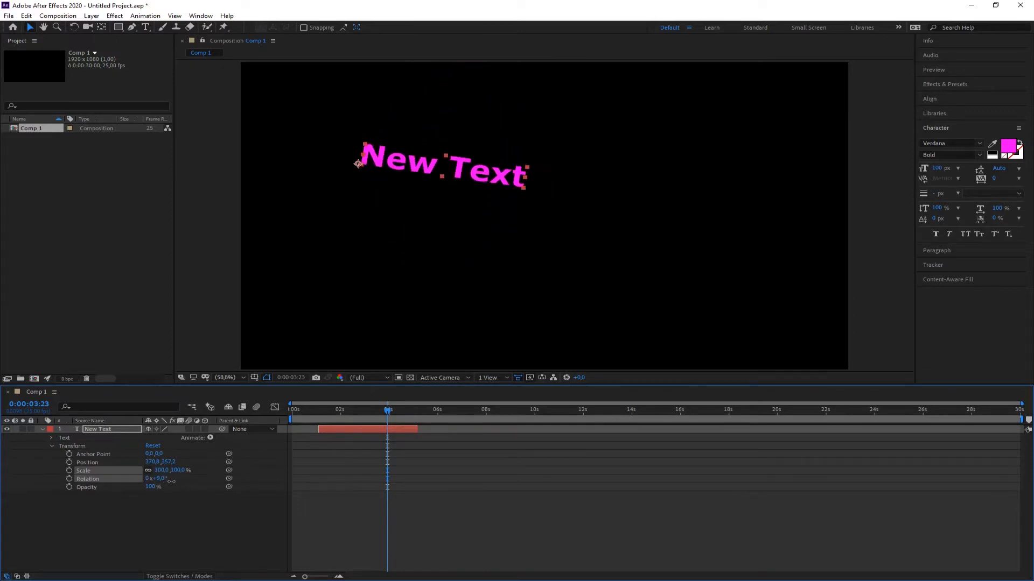
click(161, 478)
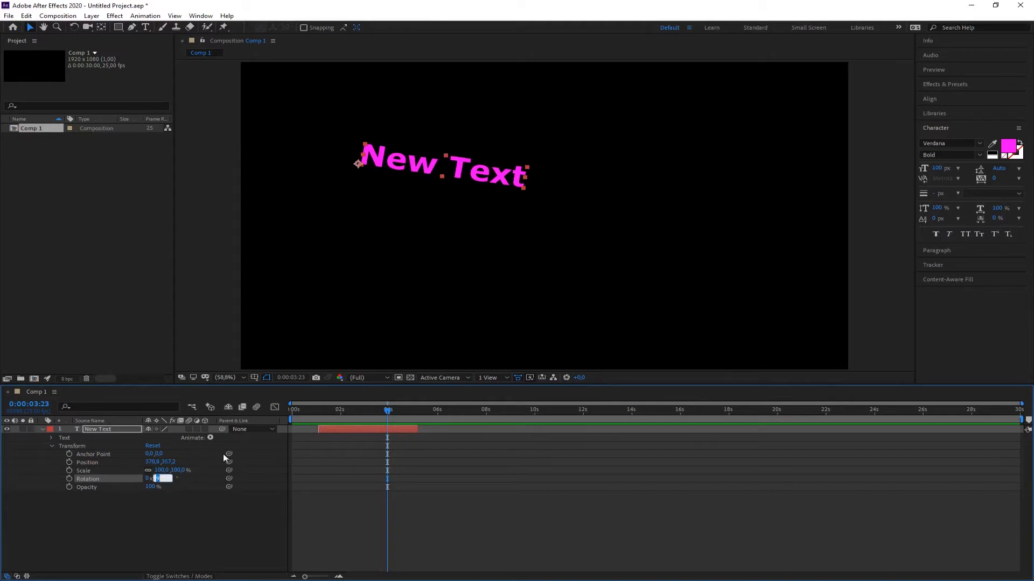
text(0)
key(Return)
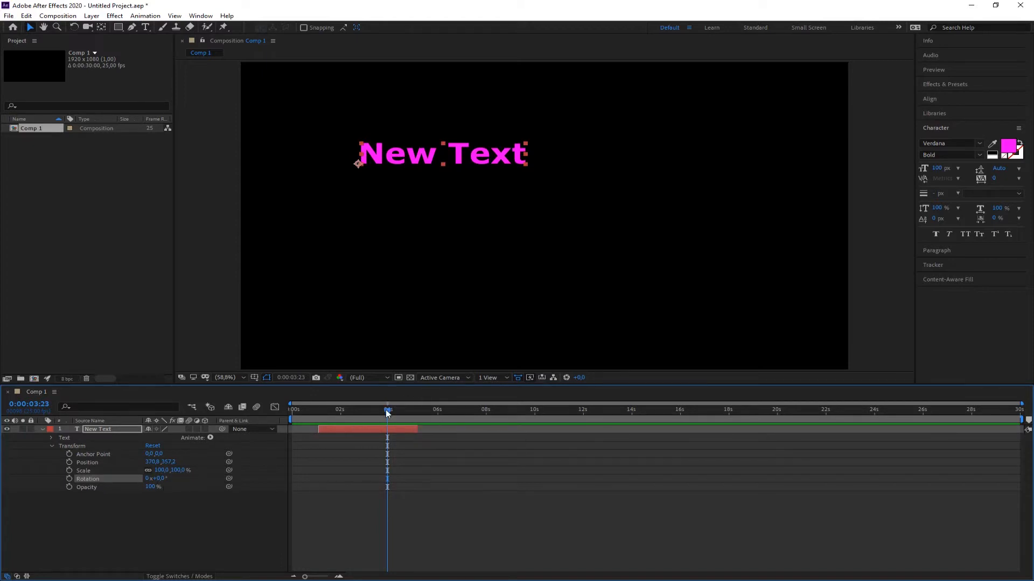
- Start animating the text layer's opacity with a 0% keyframe at 0:00:01:02, the start of the layer
drag(388, 411, 325, 416)
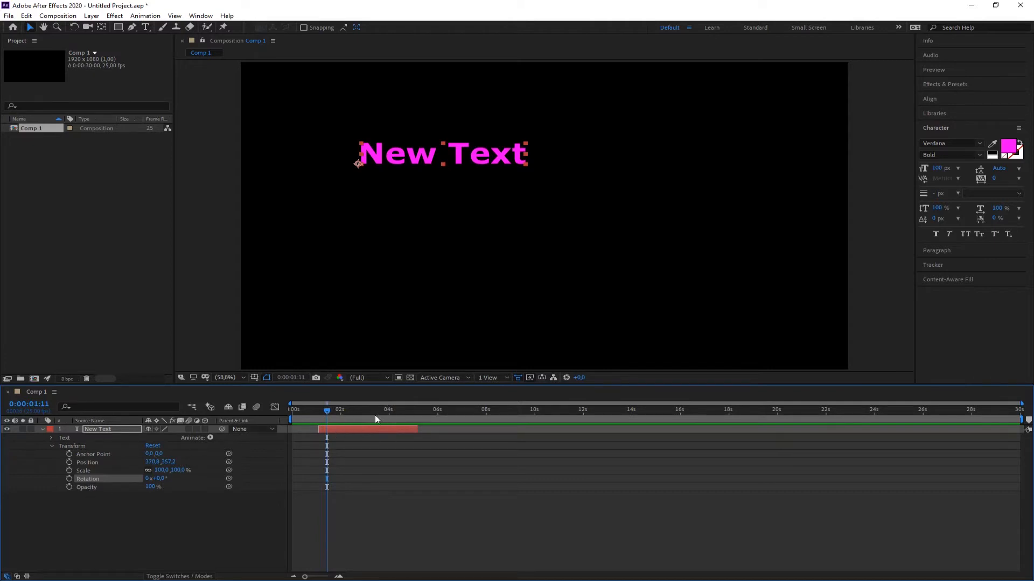
drag(329, 414, 318, 410)
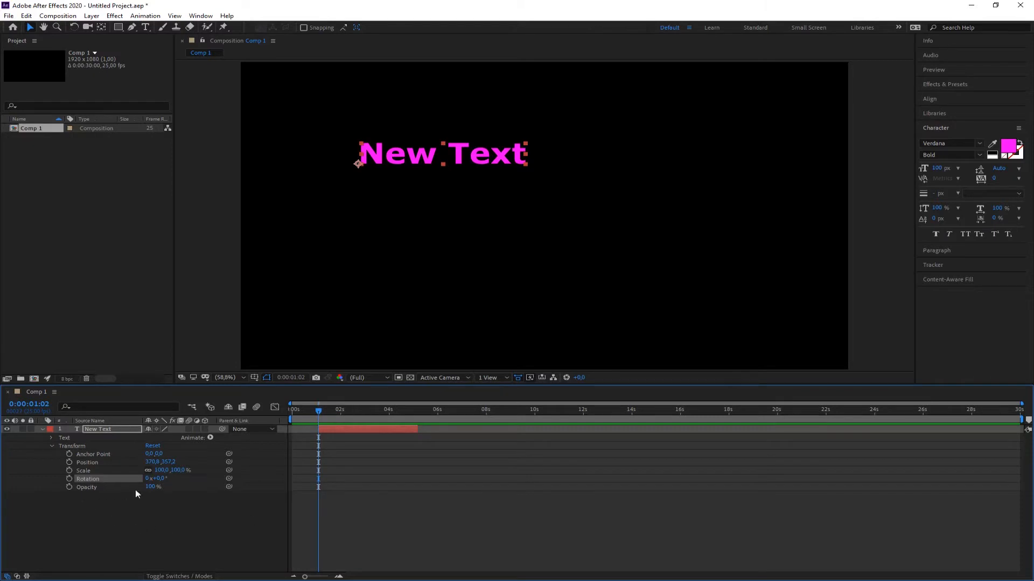
click(69, 487)
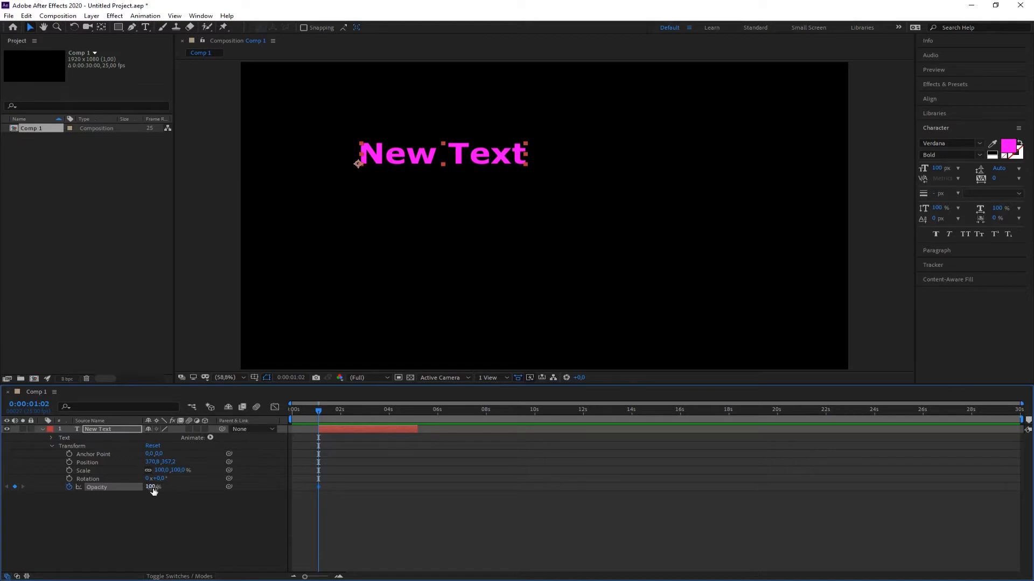
drag(151, 488, 54, 489)
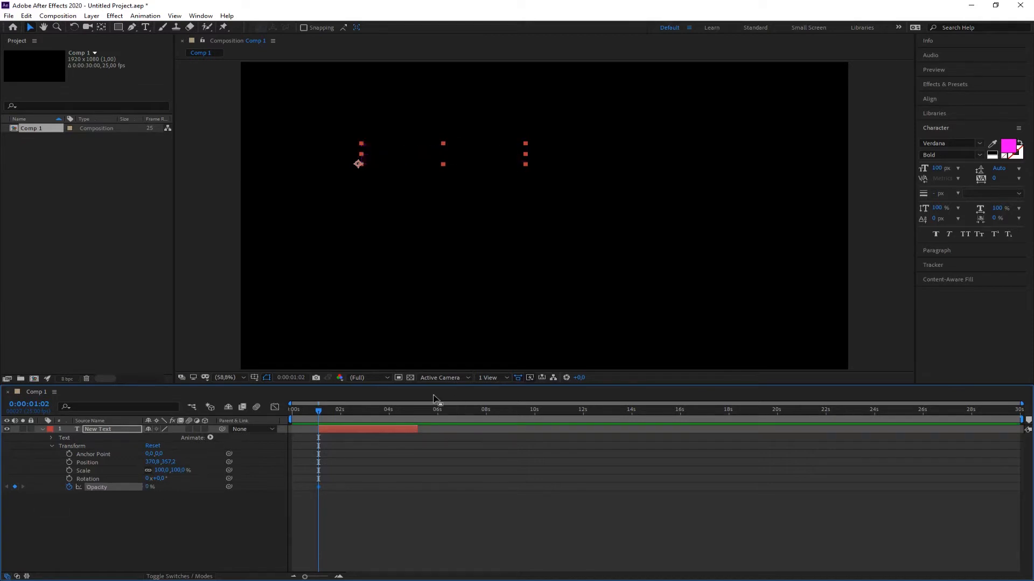
- Add a 100% opacity keyframe at 0:00:01:22 and scrub the playhead to 0:00:02:09
drag(321, 410, 339, 411)
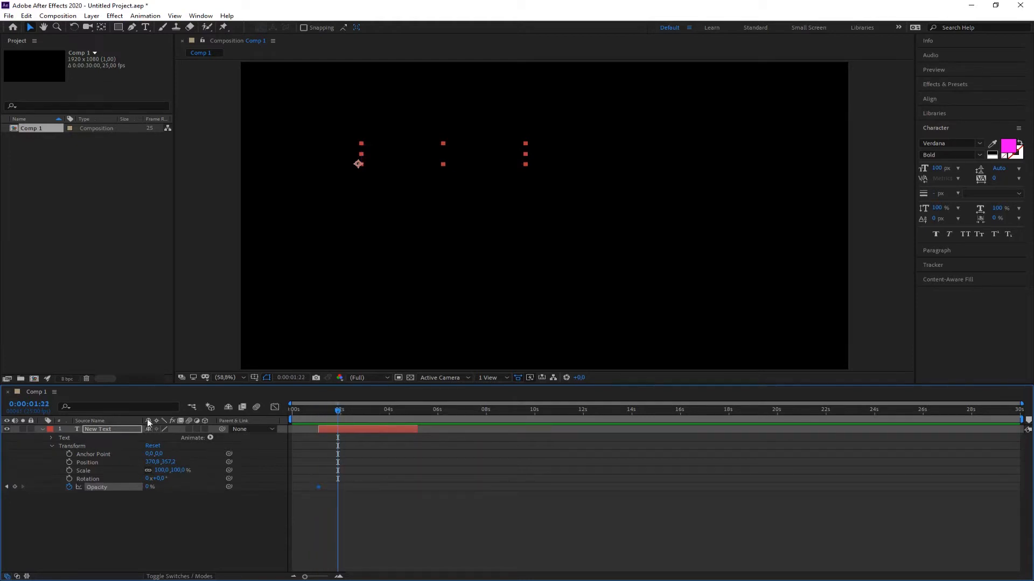
click(14, 487)
drag(150, 486, 237, 486)
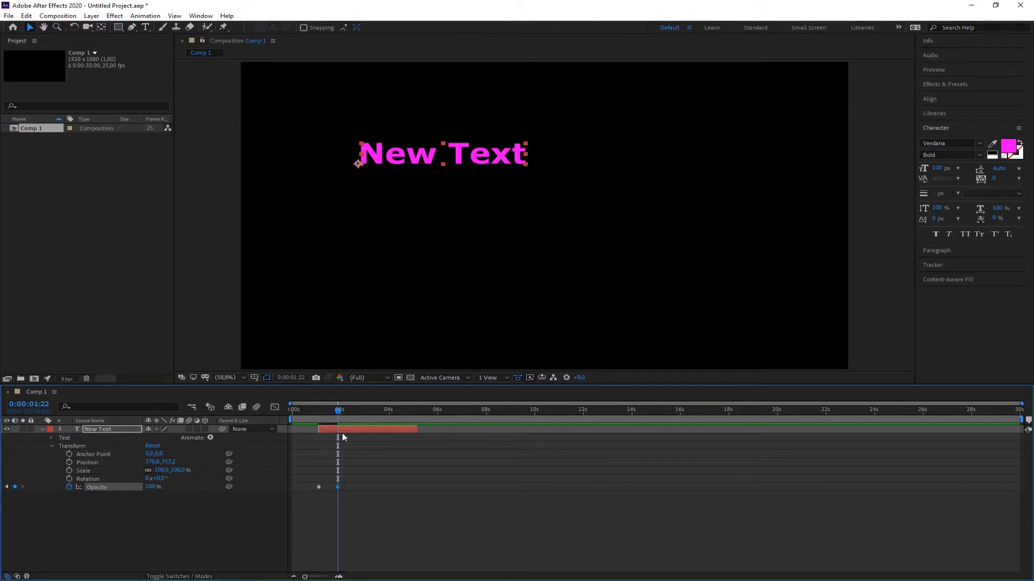
mouse_move(338, 411)
mouse_down()
mouse_move(294, 413)
mouse_move(349, 415)
mouse_up()
mouse_move(318, 486)
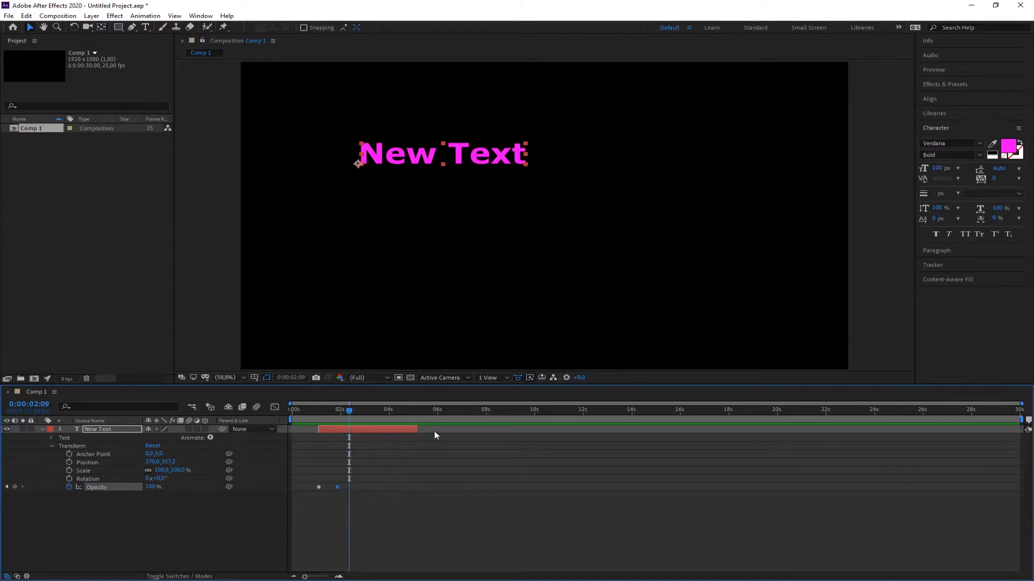
- Look through the text layer's Text properties, including More Options, and collapse them again
click(53, 446)
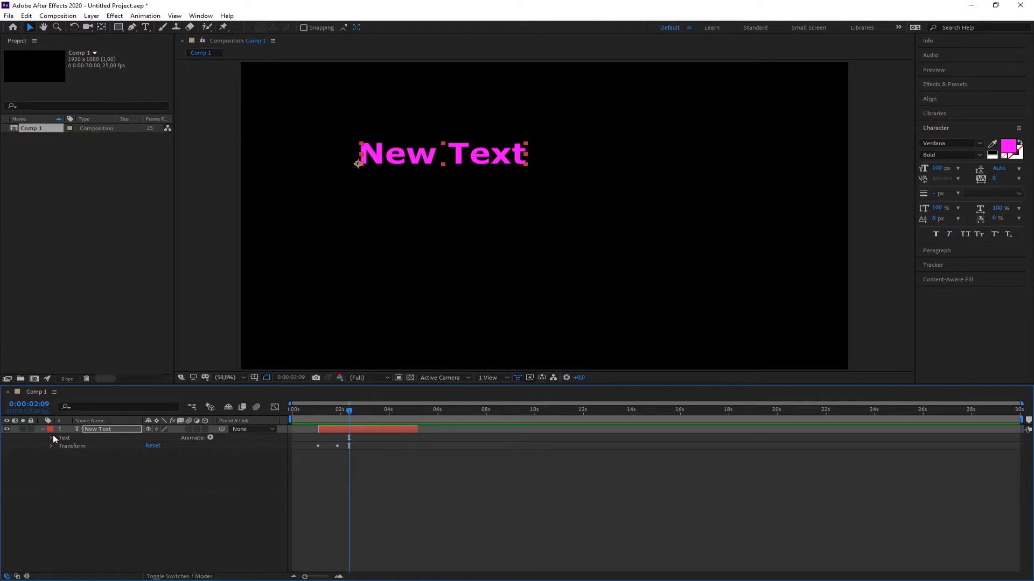
click(51, 437)
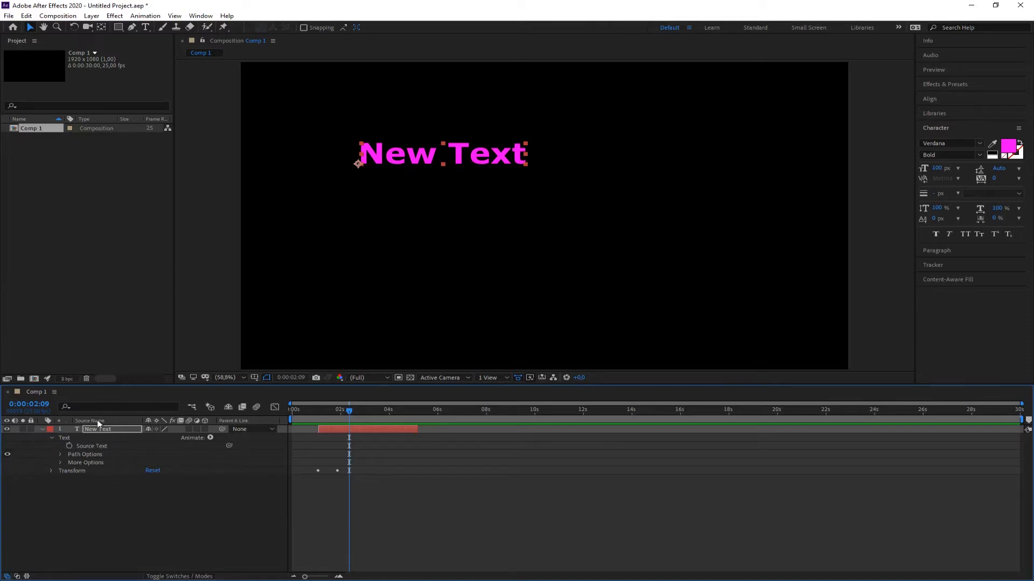
click(60, 462)
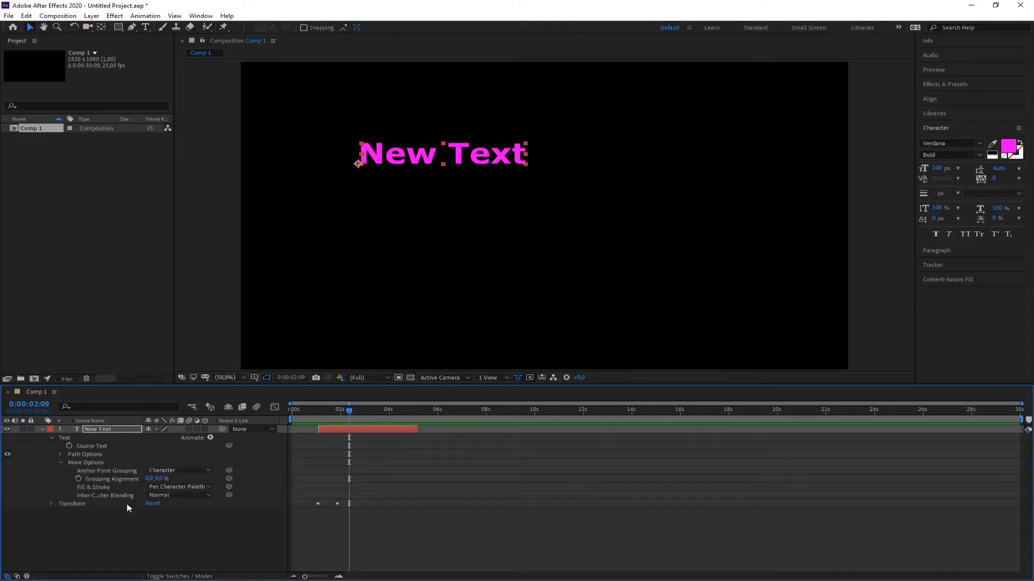
click(61, 463)
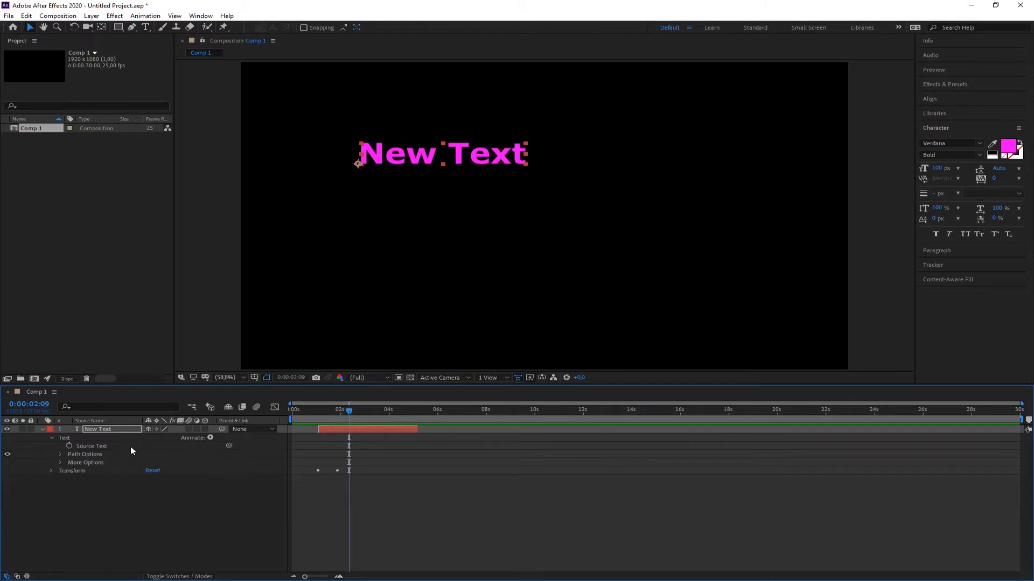
click(50, 437)
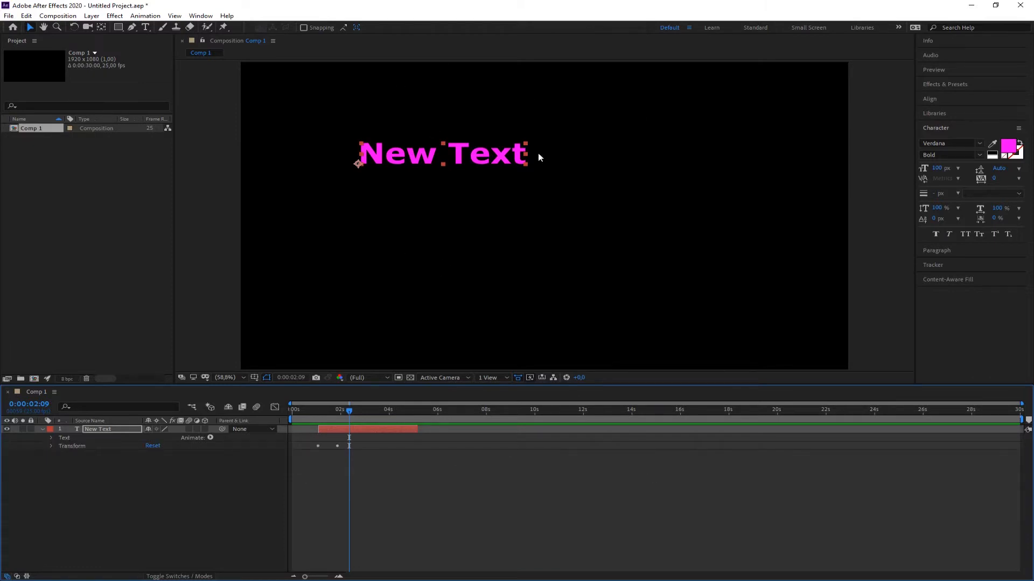
- Deselect the text layer, move the playhead to 0:00:02:04, and collapse the layer's properties
click(407, 485)
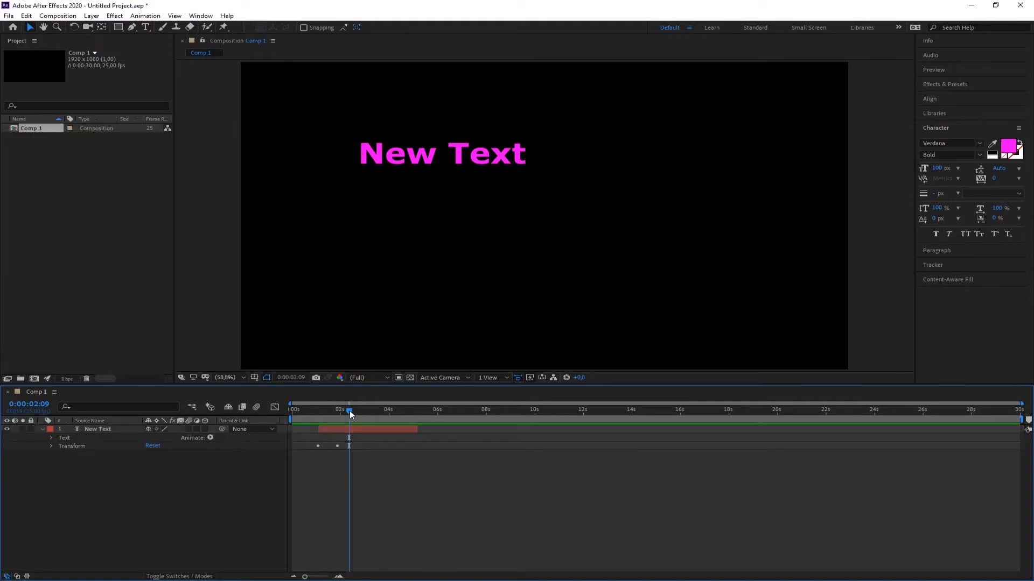
mouse_move(350, 411)
mouse_down()
mouse_move(319, 411)
mouse_move(344, 414)
mouse_up()
click(437, 429)
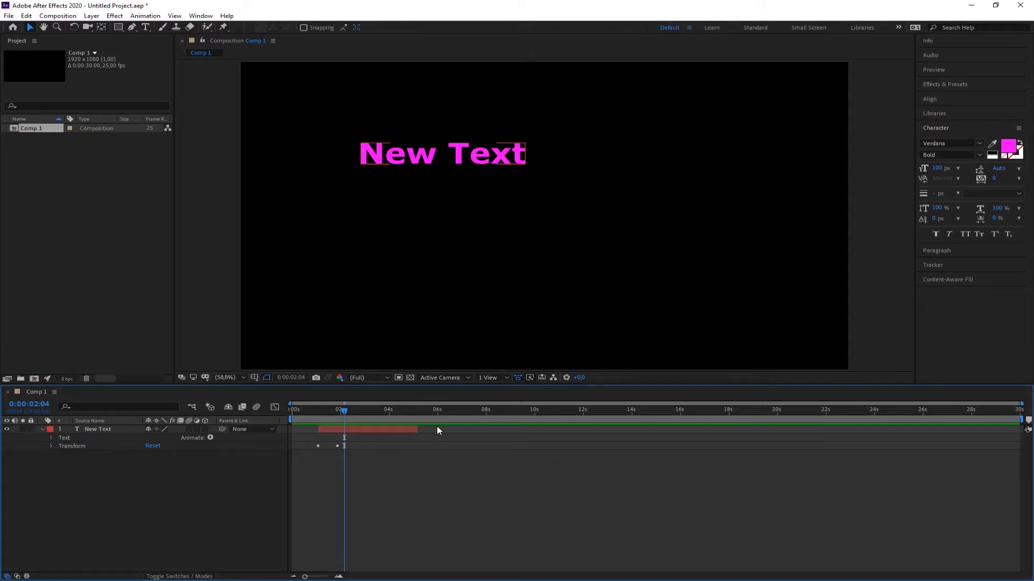
click(321, 467)
click(60, 433)
click(42, 430)
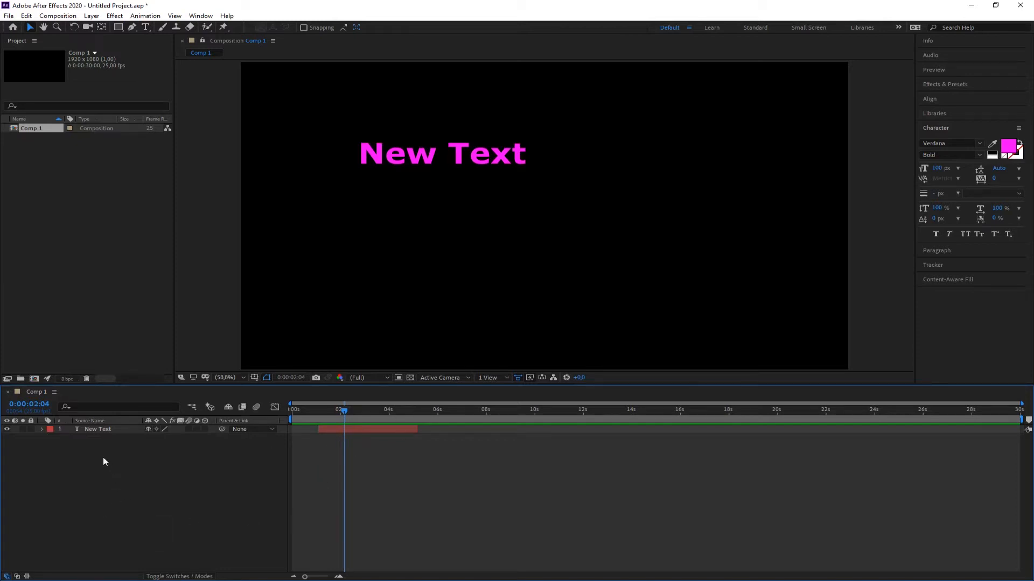
- Duplicate the text layer, place the copy below the original, and shift it to start at about 3 s
click(91, 429)
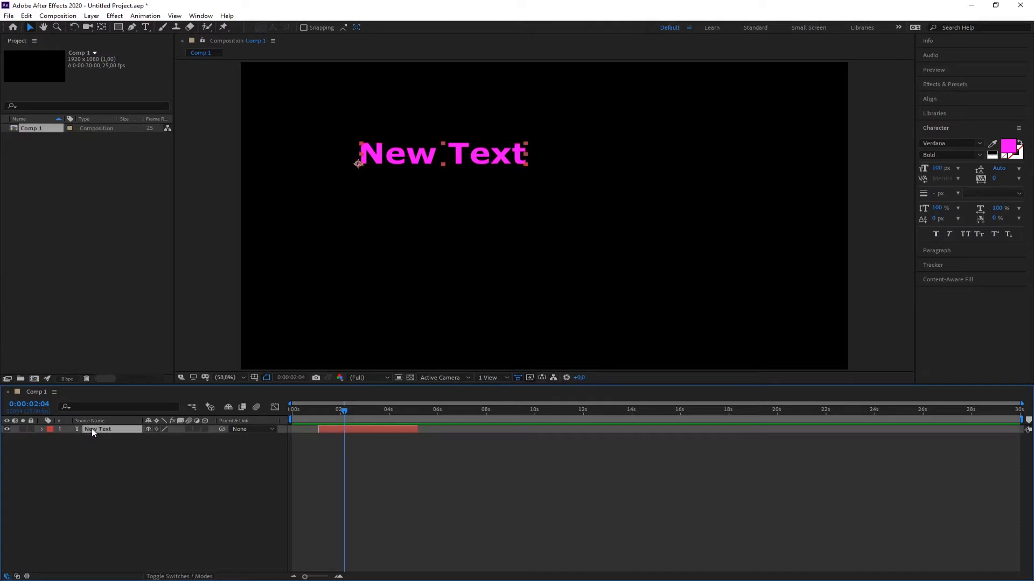
key(ctrl+d)
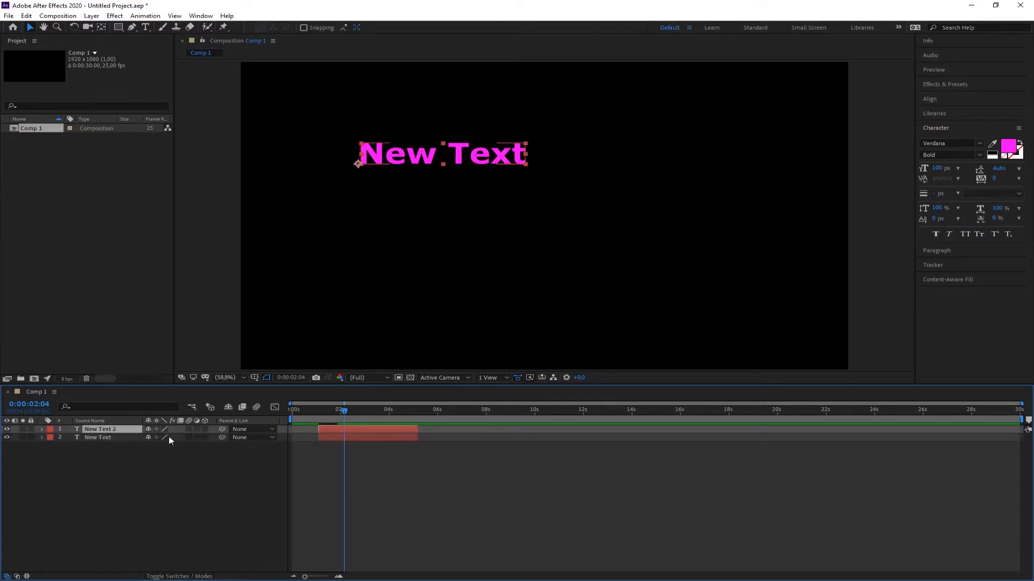
drag(100, 430, 99, 443)
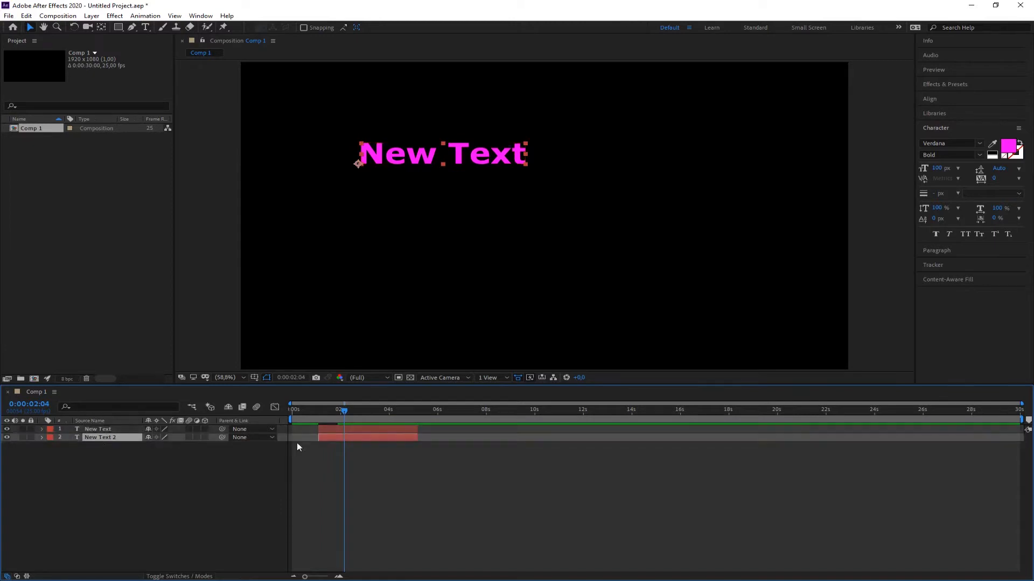
drag(363, 441, 406, 440)
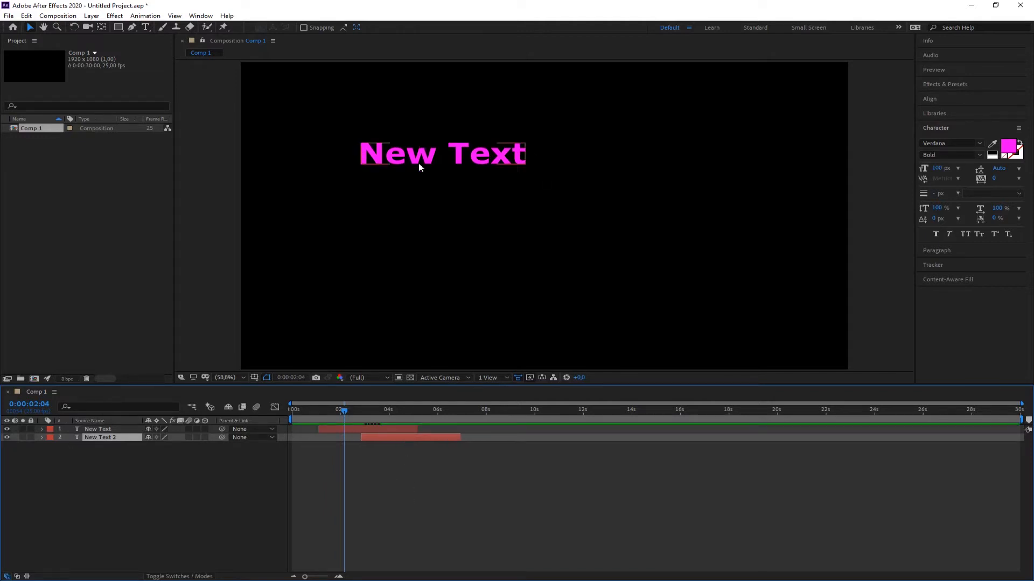
drag(427, 161, 436, 186)
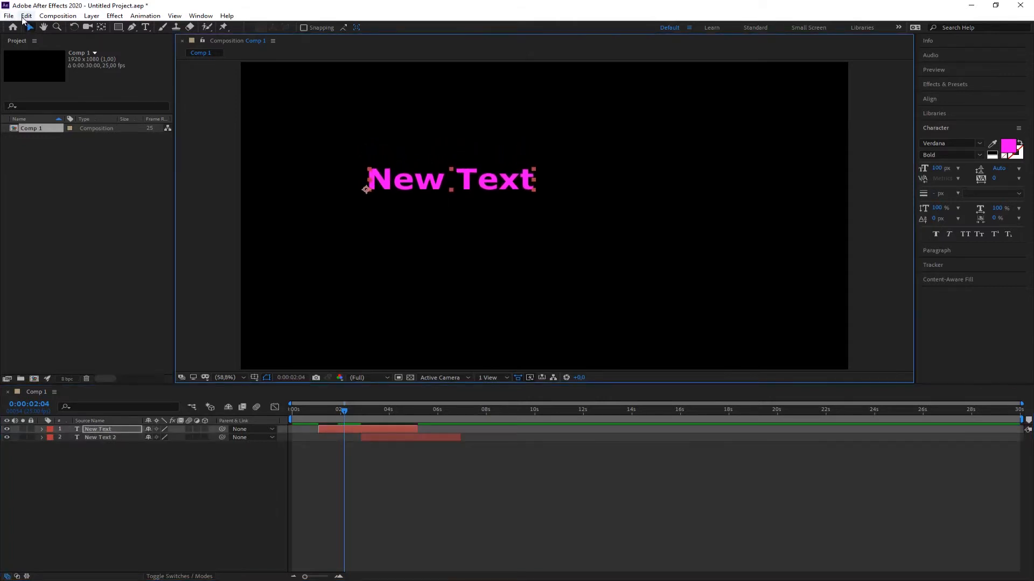
click(26, 15)
click(38, 28)
- Move the playhead to 0:00:03:24 and offset the duplicated text layer below and slightly right of the original text
click(374, 415)
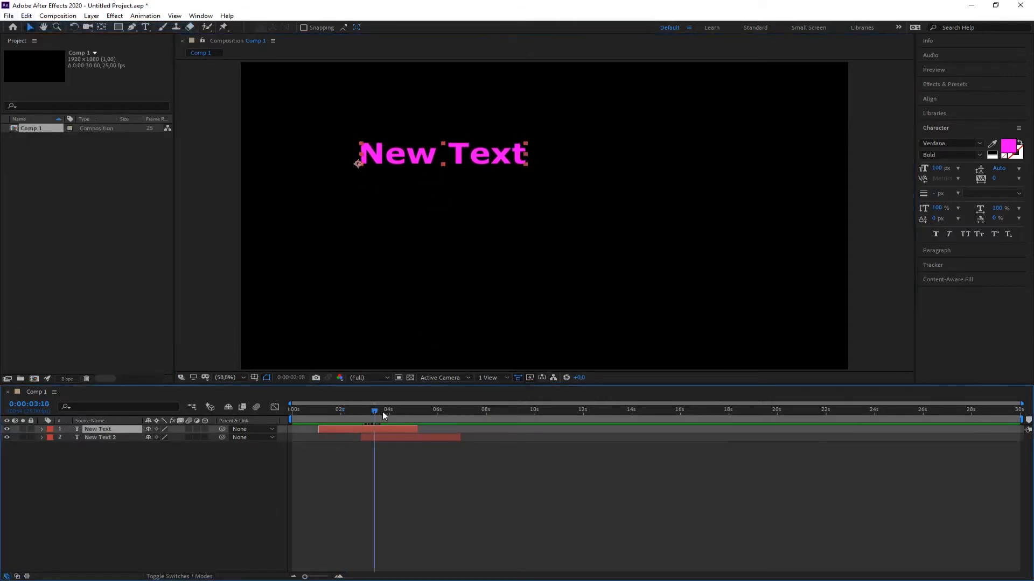
click(388, 413)
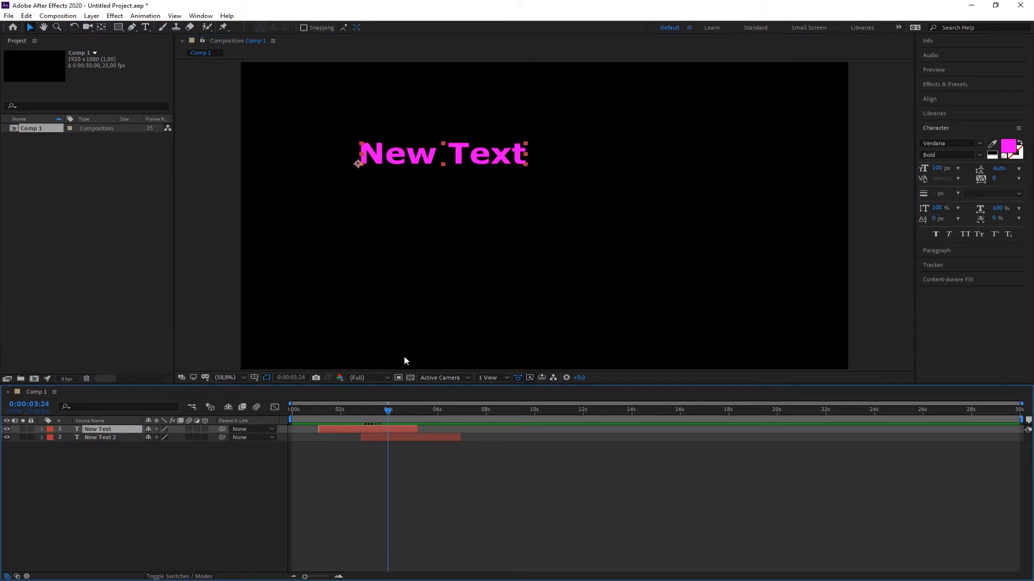
click(101, 438)
drag(429, 164, 470, 198)
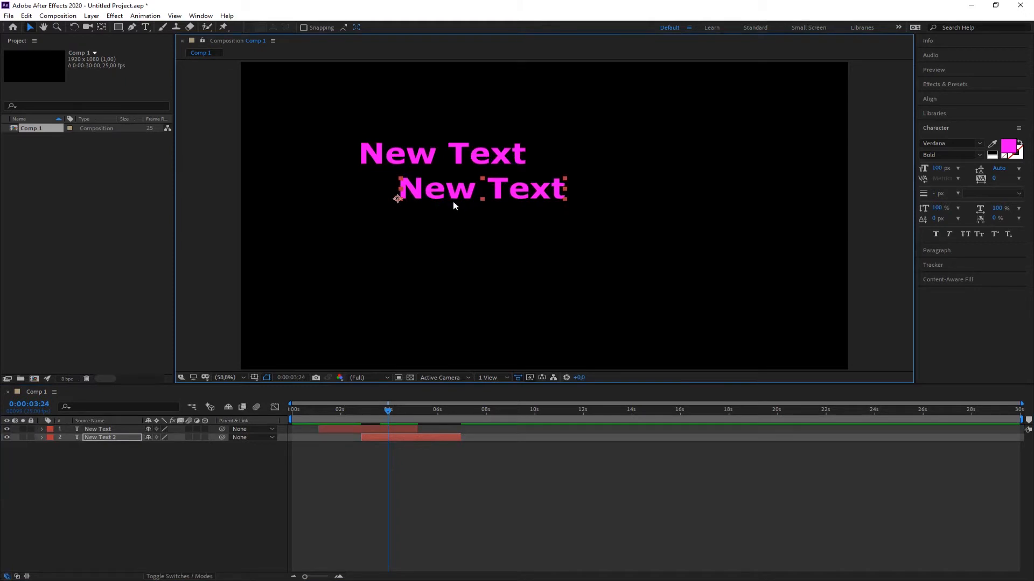
- Change the duplicated text to "is created" and nudge it slightly up and right under the first line
double_click(524, 192)
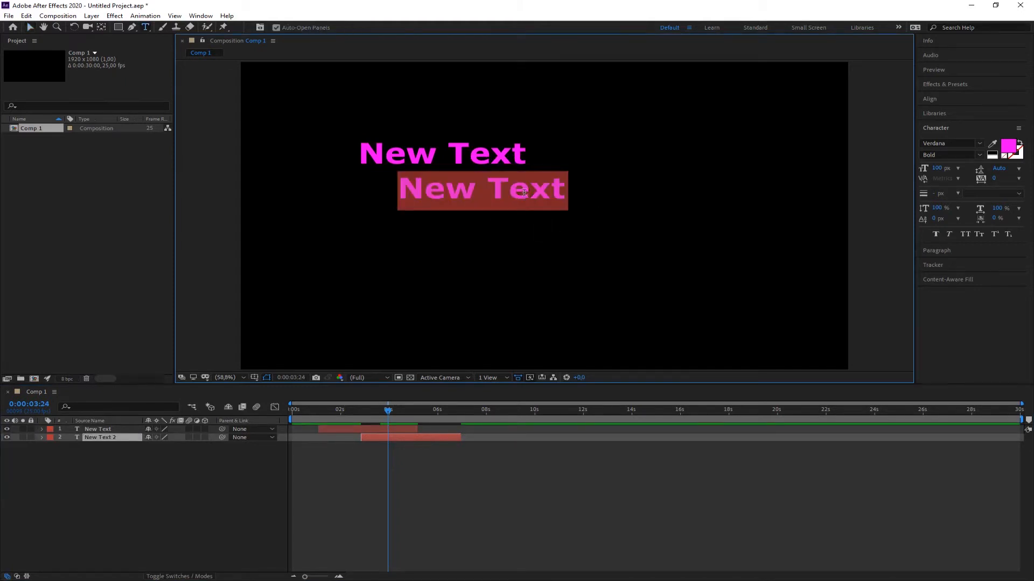
text(is)
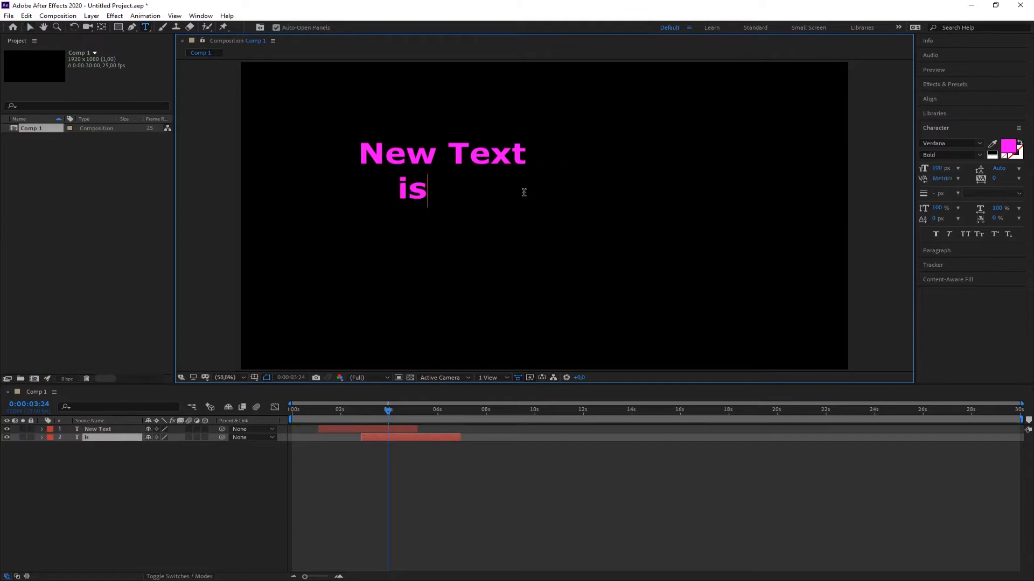
text( created)
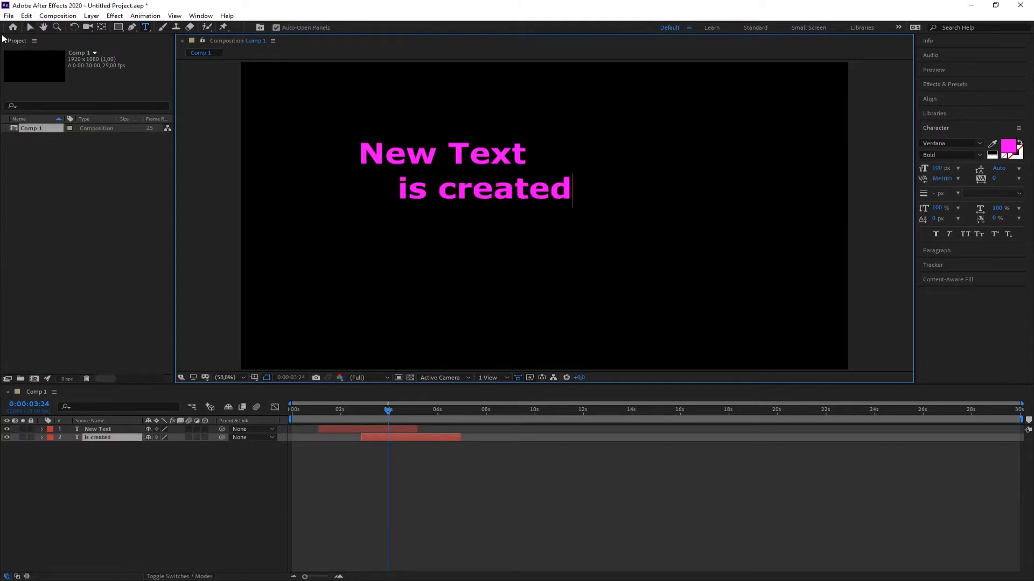
click(30, 27)
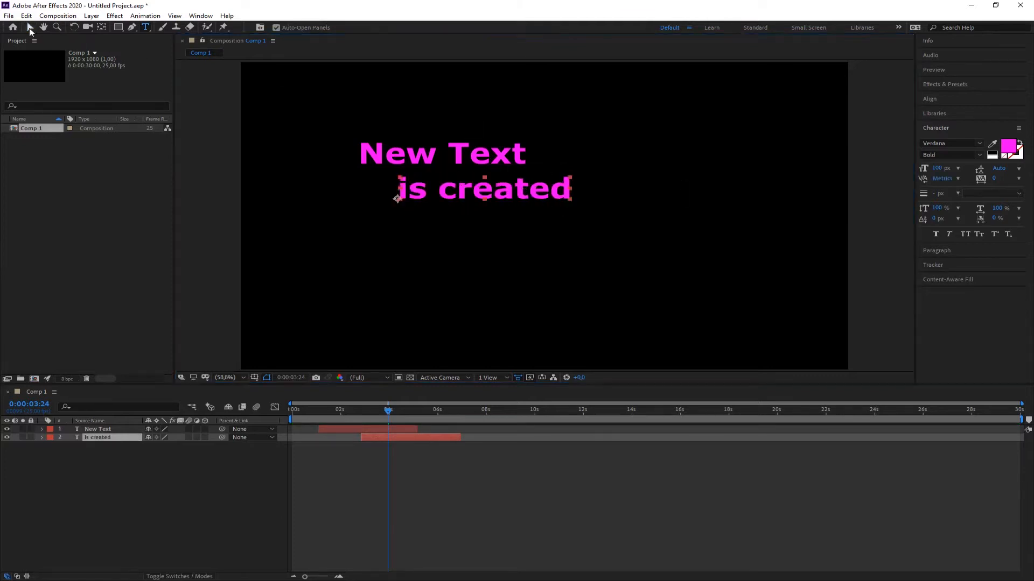
drag(525, 202, 538, 196)
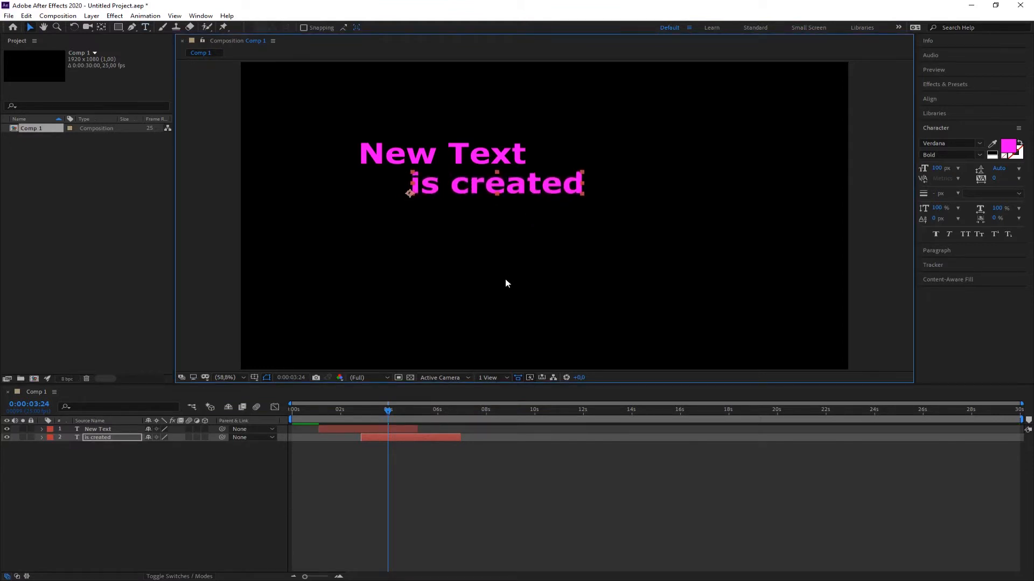
click(184, 498)
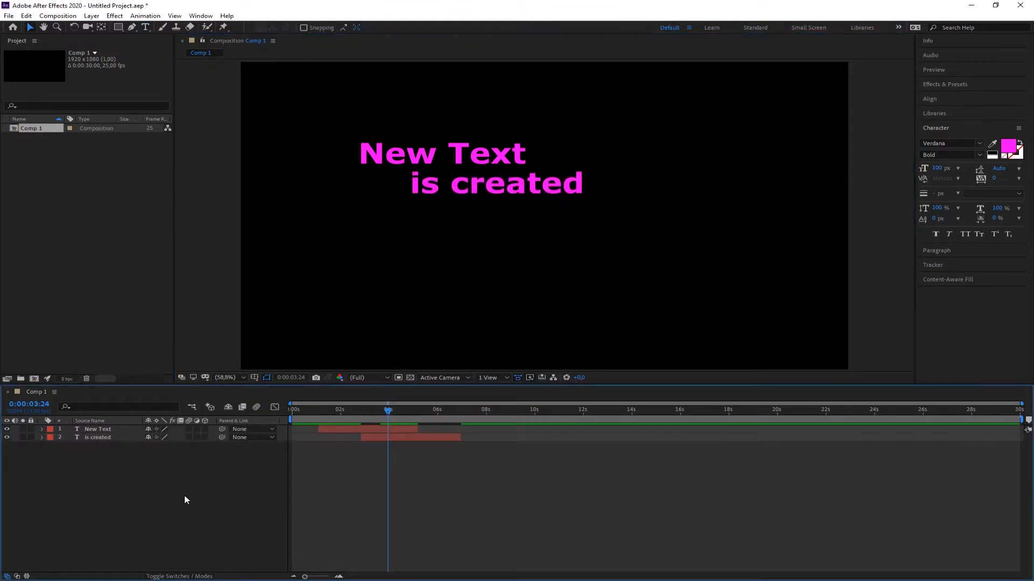
- Duplicate the "is created" layer, place the copy at the end of the layer stack, and offset its text below and right of the second line
click(103, 439)
key(ctrl+d)
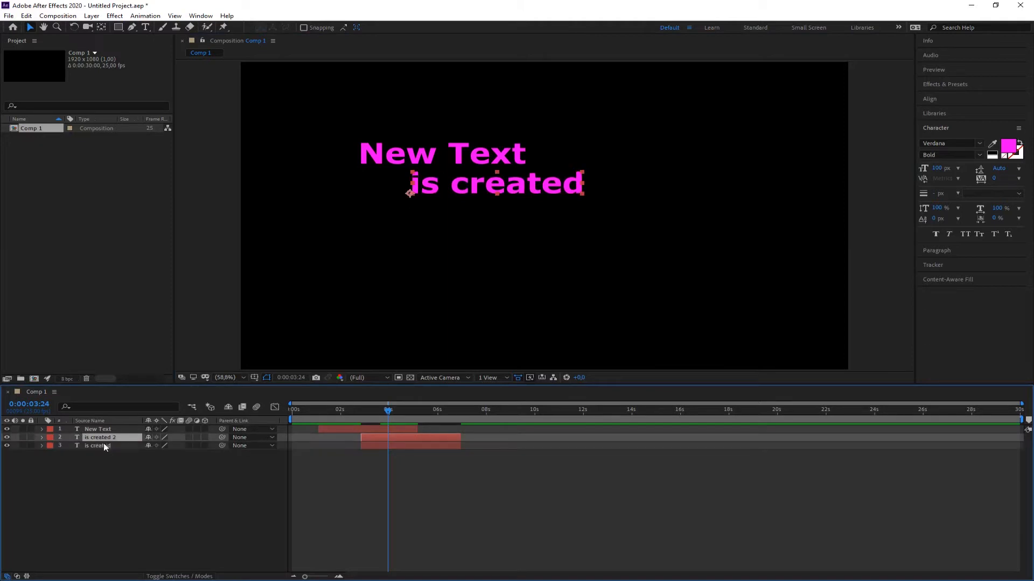
click(102, 445)
drag(101, 439, 101, 460)
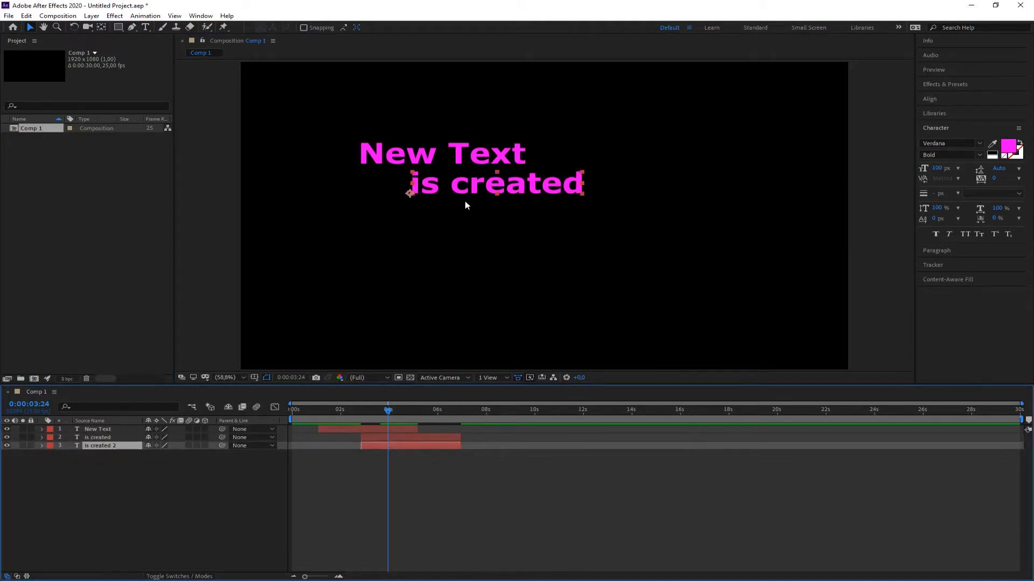
drag(470, 194, 503, 227)
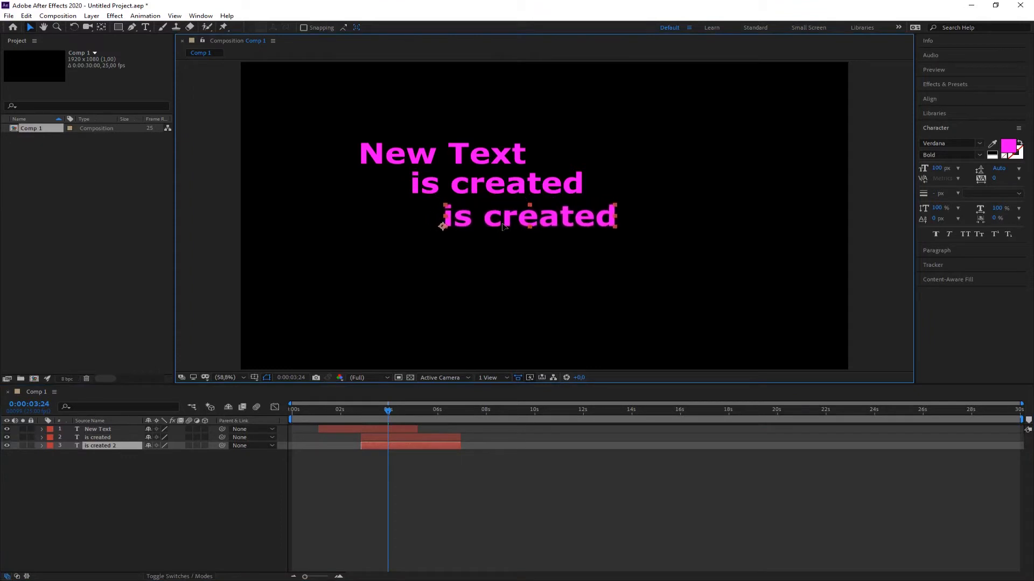
- Replace the third line's text with "over time!"
double_click(510, 227)
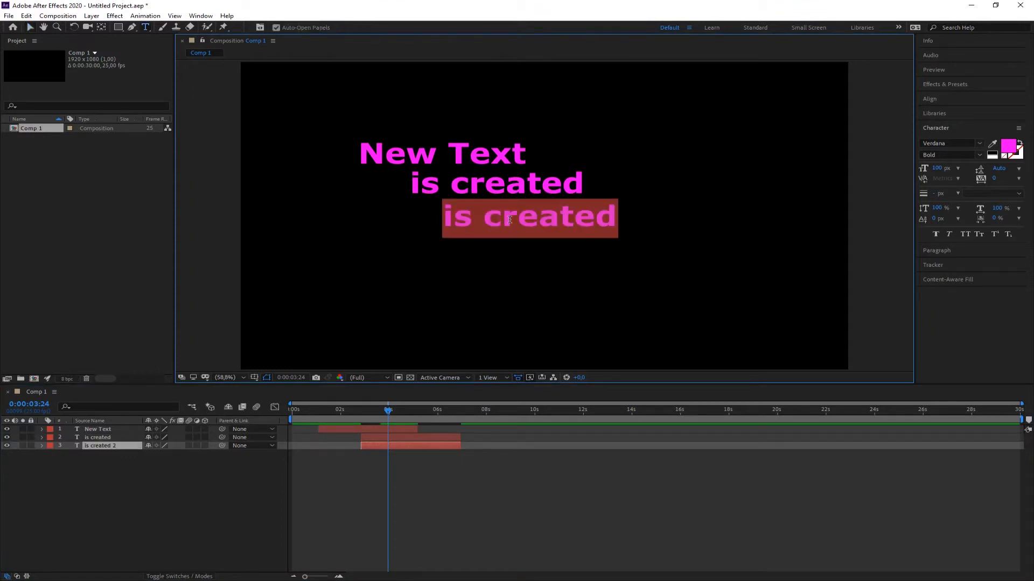
text(o)
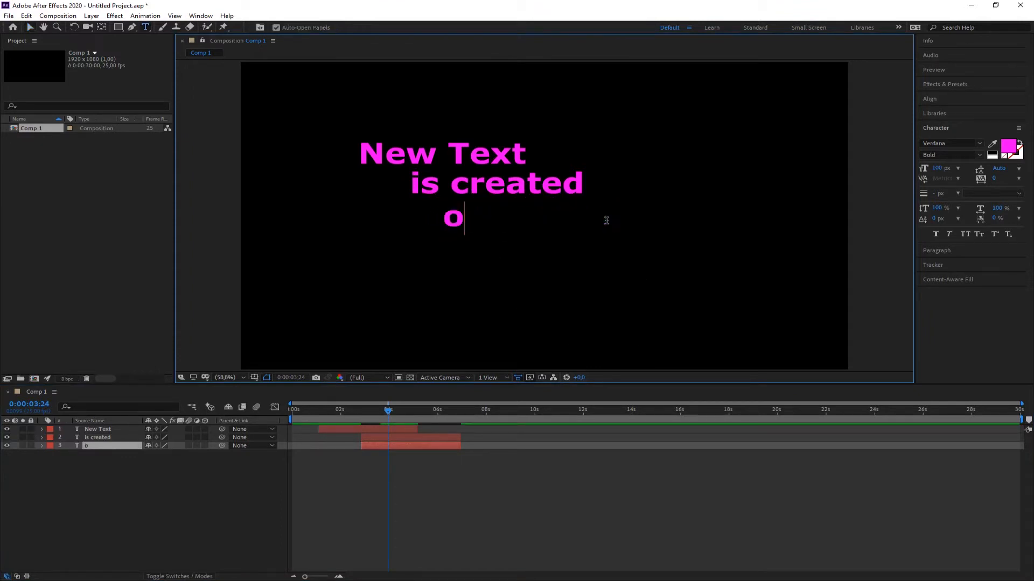
text(ver time)
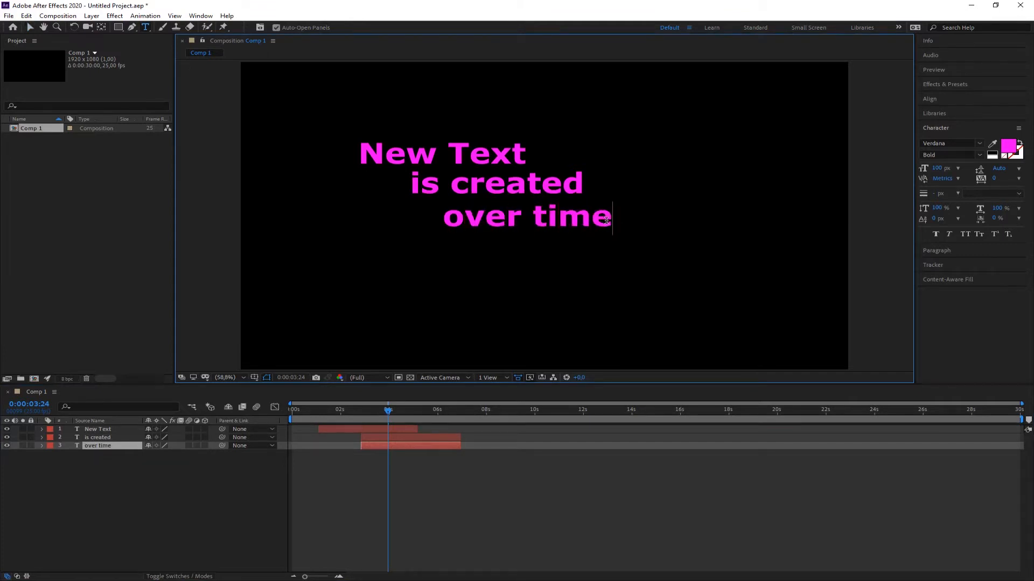
text(!)
- Shift the "over time!" layer to start at about 4.5 s and scrub over its fade-in
drag(419, 447, 454, 447)
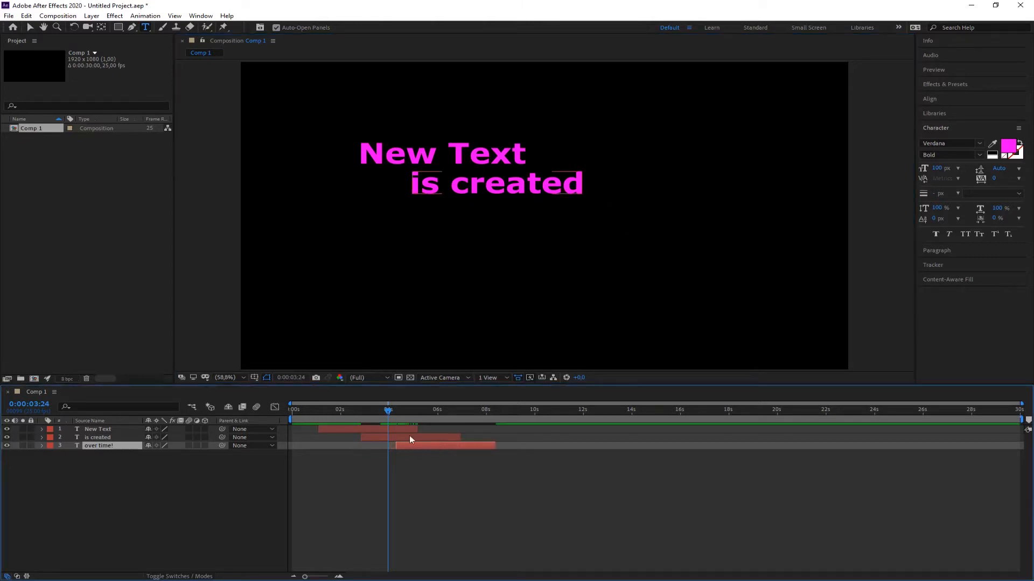
drag(389, 411, 414, 447)
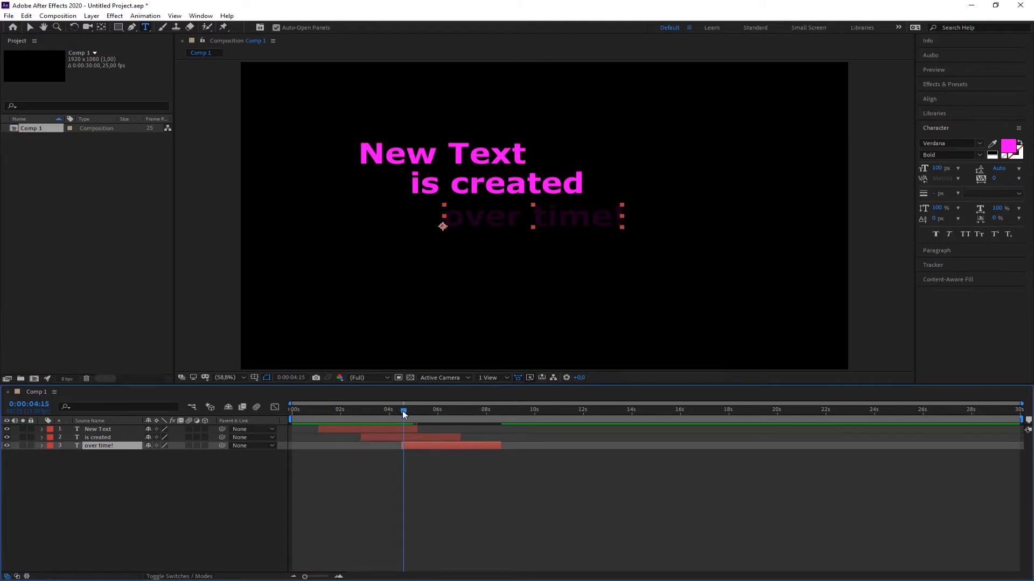
drag(402, 411, 414, 411)
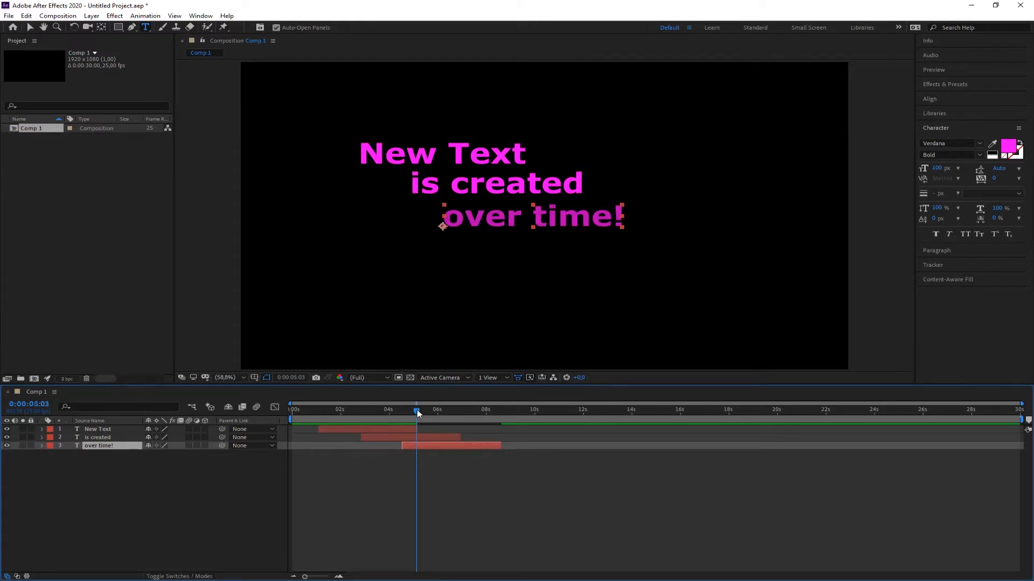
- Return the playhead to 0:00:01:04 and extend the "New Text" and "is created" layers to end with the "over time!" layer
drag(416, 410, 318, 416)
click(401, 428)
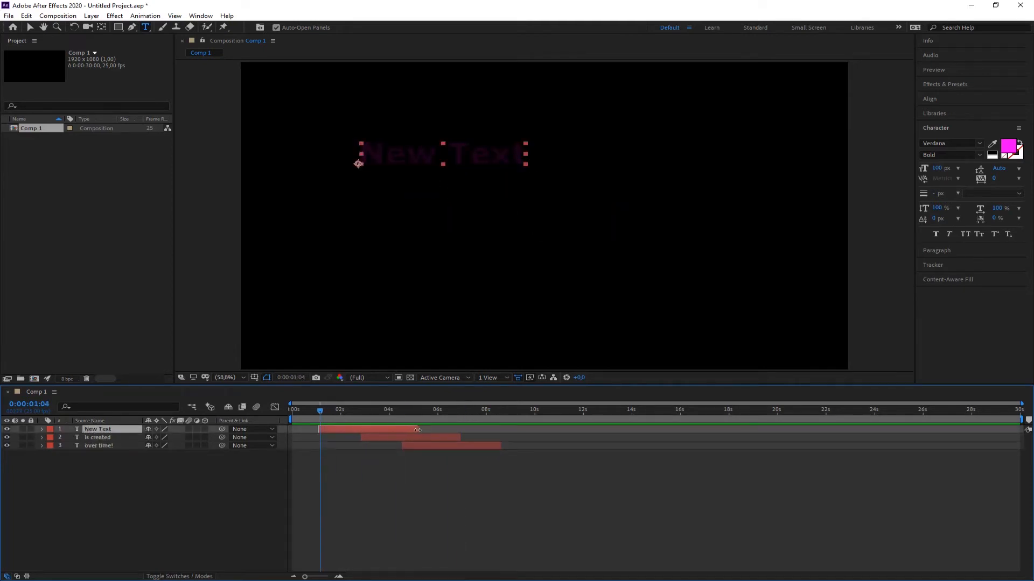
drag(417, 430, 499, 431)
click(463, 437)
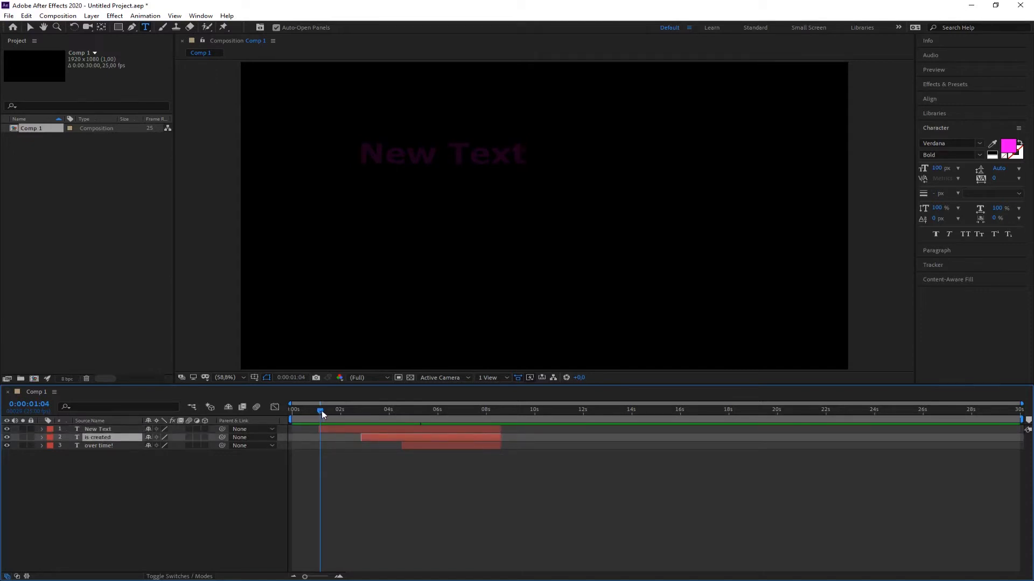
- Scrub through all three text fade-ins, stopping at 0:00:08:07, and leave the layers deselected
drag(321, 412, 497, 411)
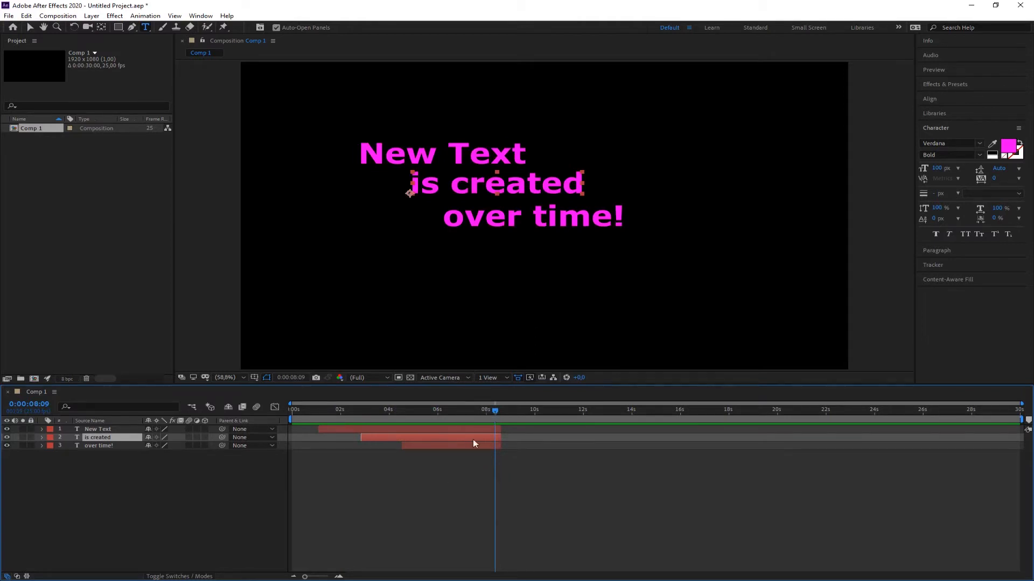
mouse_move(495, 410)
mouse_down()
mouse_move(326, 417)
mouse_move(494, 424)
mouse_up()
click(337, 431)
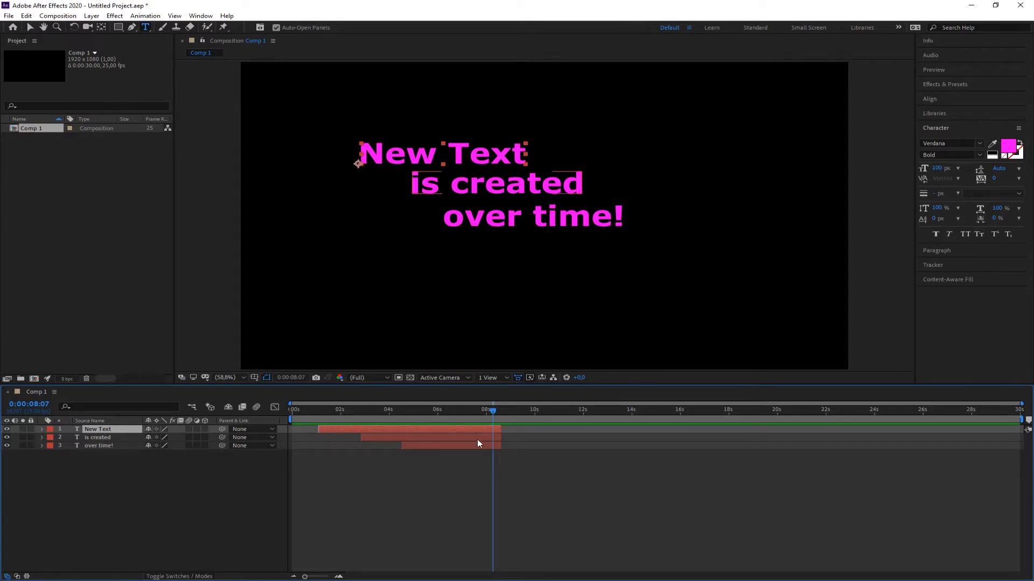
click(102, 486)
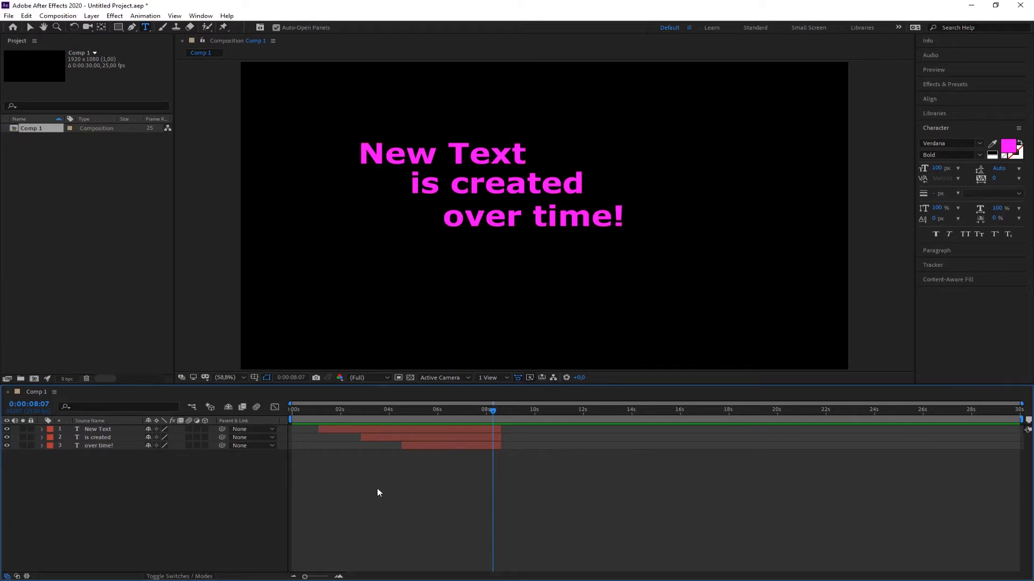
- Pre-compose all three text layers into a new composition named "Text fading in"
click(95, 428)
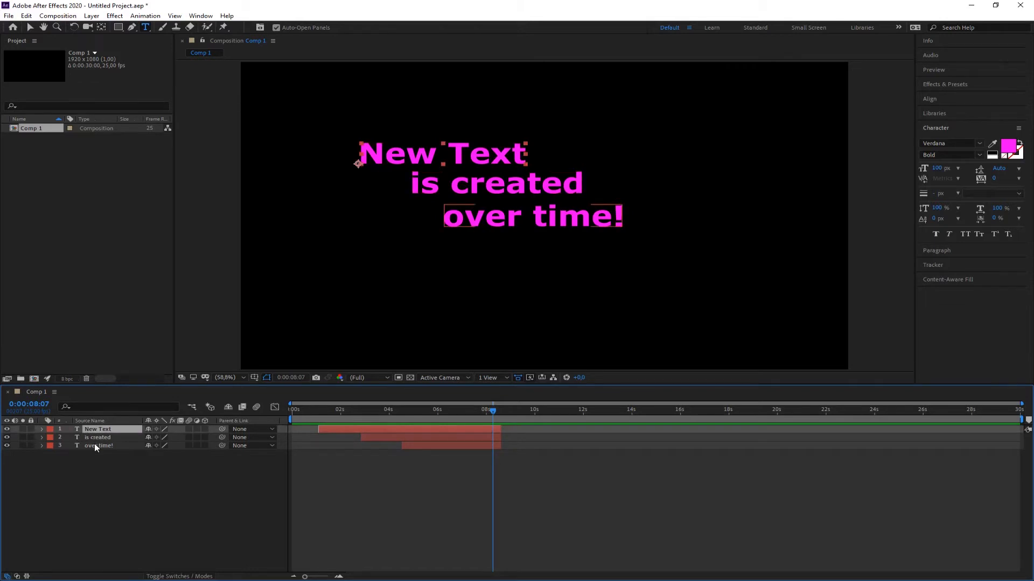
shift+click(95, 445)
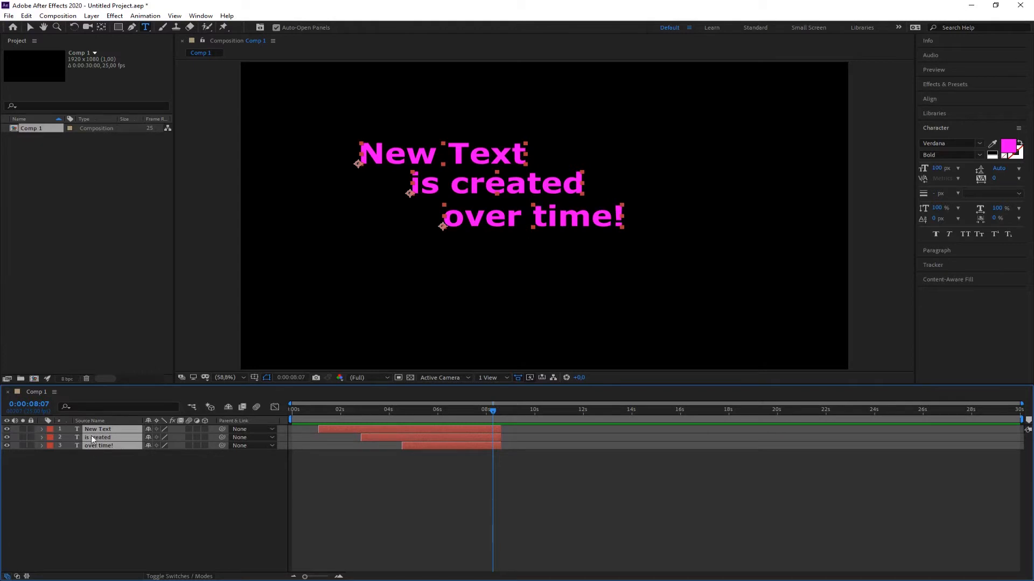
right_click(92, 432)
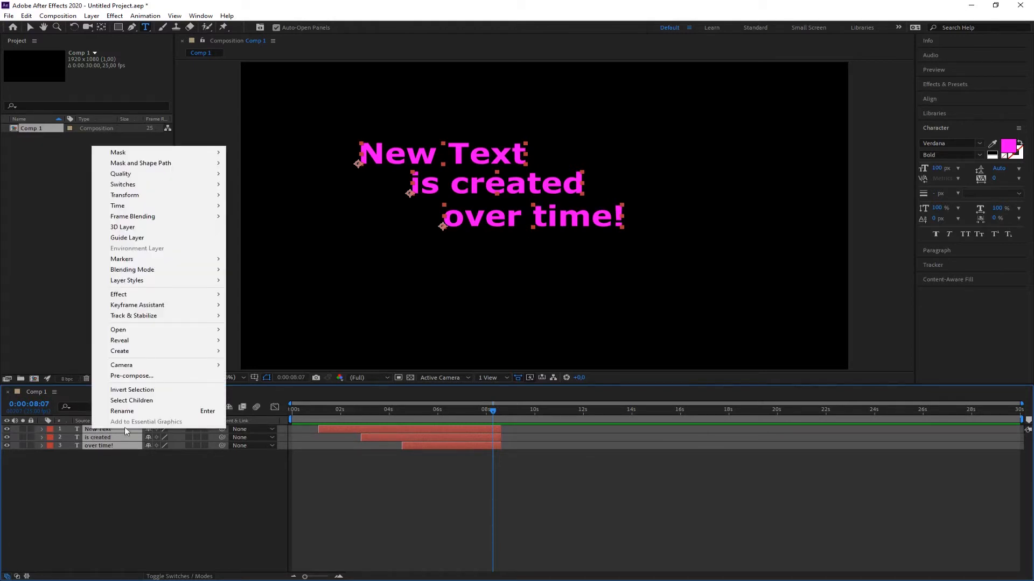
click(150, 377)
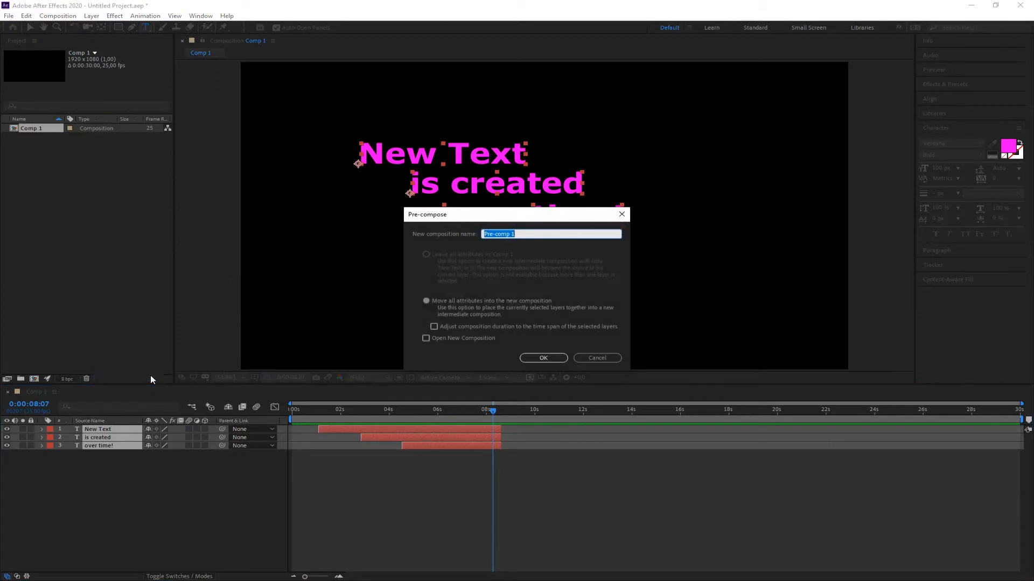
click(522, 234)
drag(525, 234, 447, 236)
text(Text fading in)
click(555, 358)
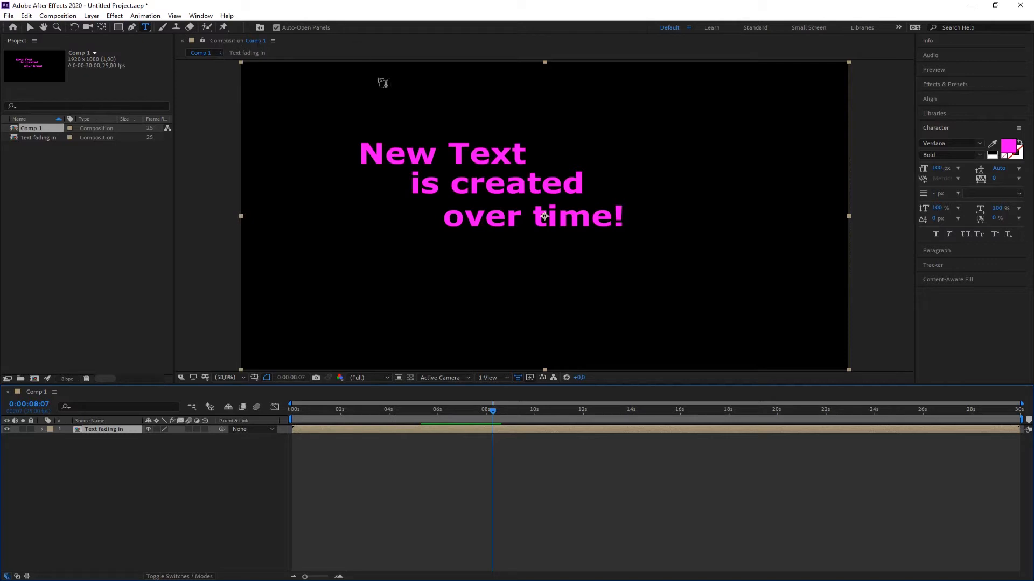
- Scrub to 0:00:08:24, then briefly expand and collapse the "Text fading in" layer's properties
mouse_move(493, 410)
mouse_down()
mouse_move(249, 415)
mouse_move(508, 416)
mouse_up()
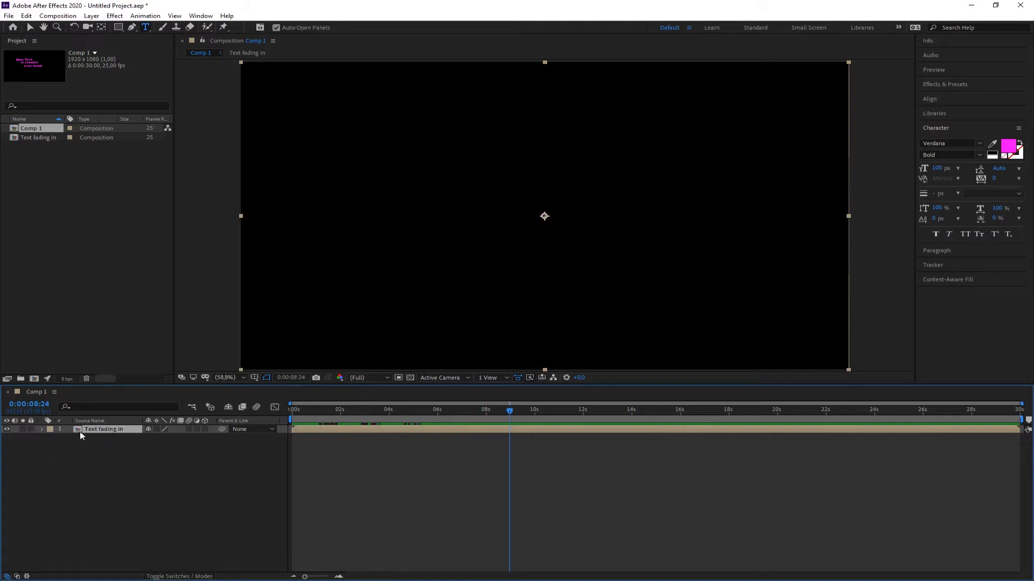
click(94, 446)
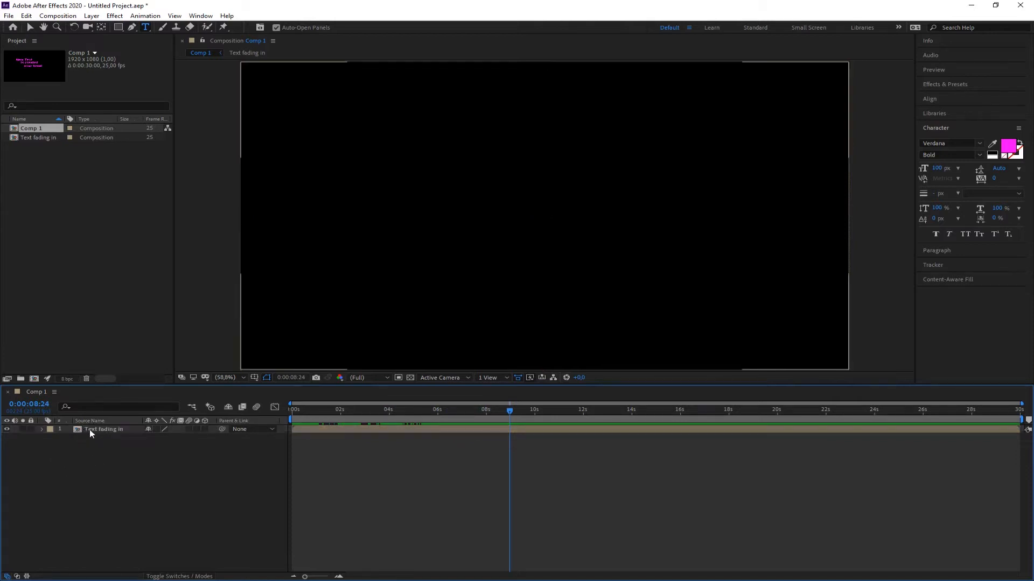
click(89, 429)
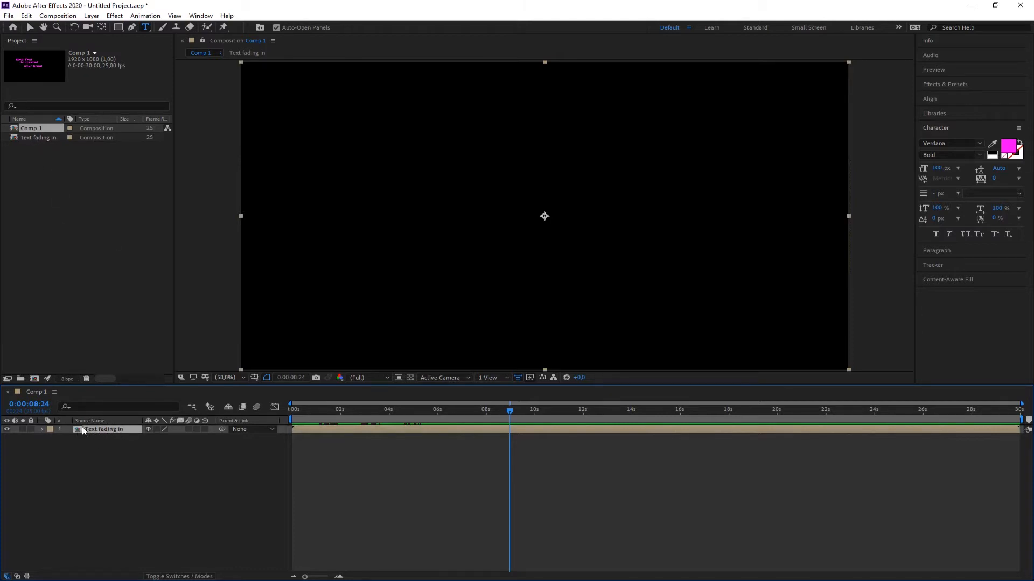
click(41, 429)
click(43, 430)
- Open the "Text fading in" composition in its own timeline
click(28, 138)
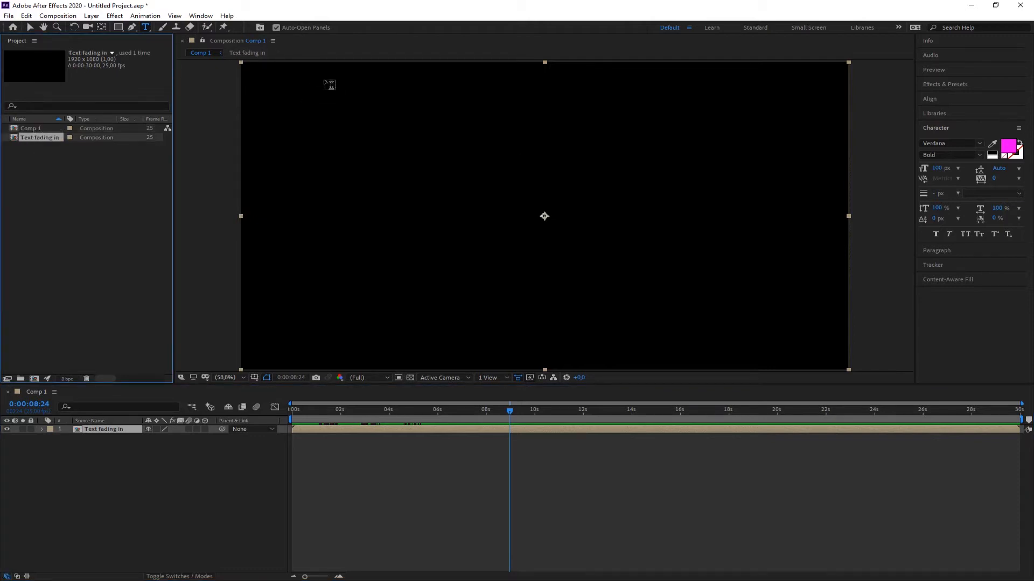
click(24, 157)
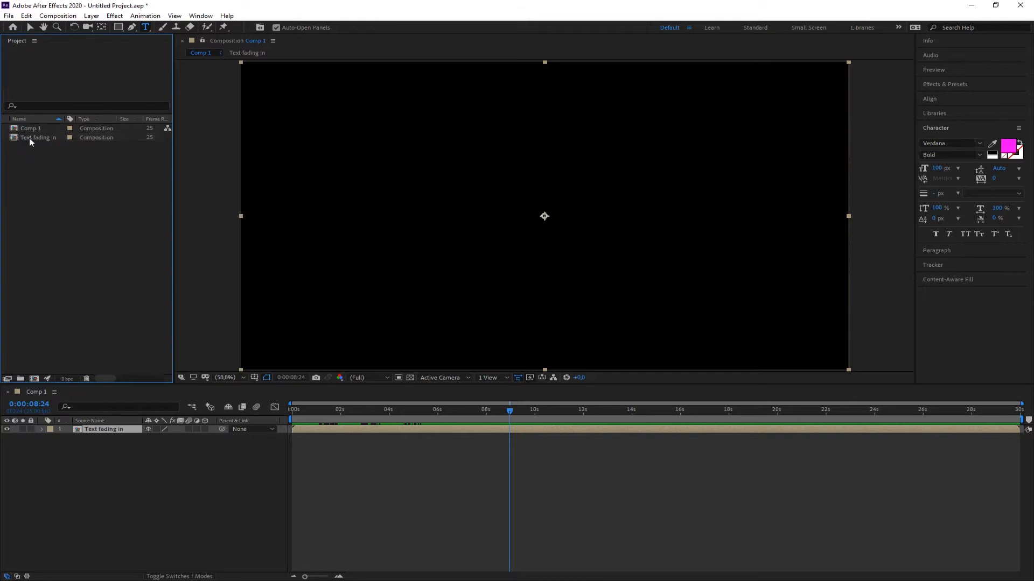
double_click(29, 137)
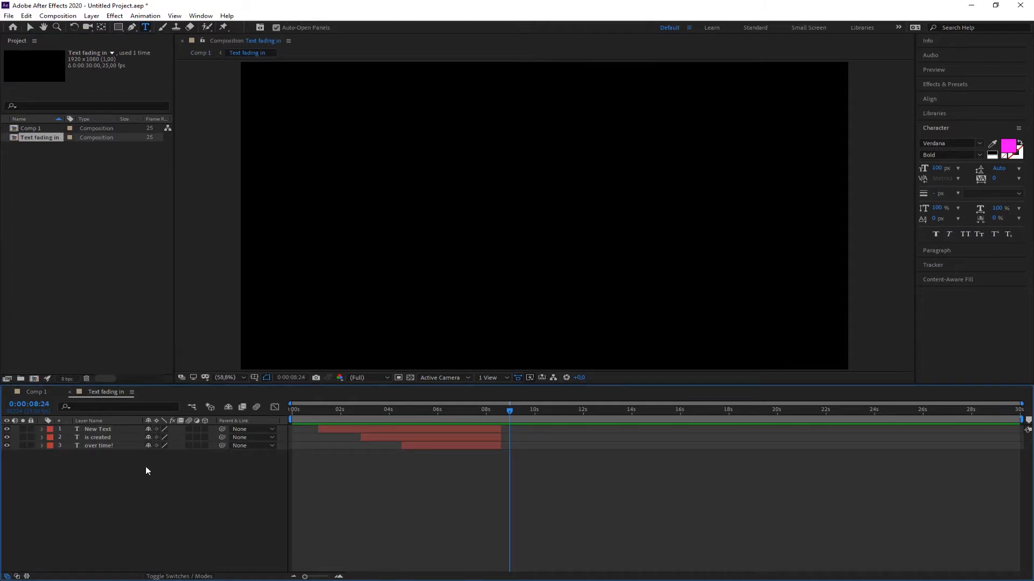
- Trim the ends of all three text layers in the "Text fading in" composition back to about 6 seconds
click(31, 393)
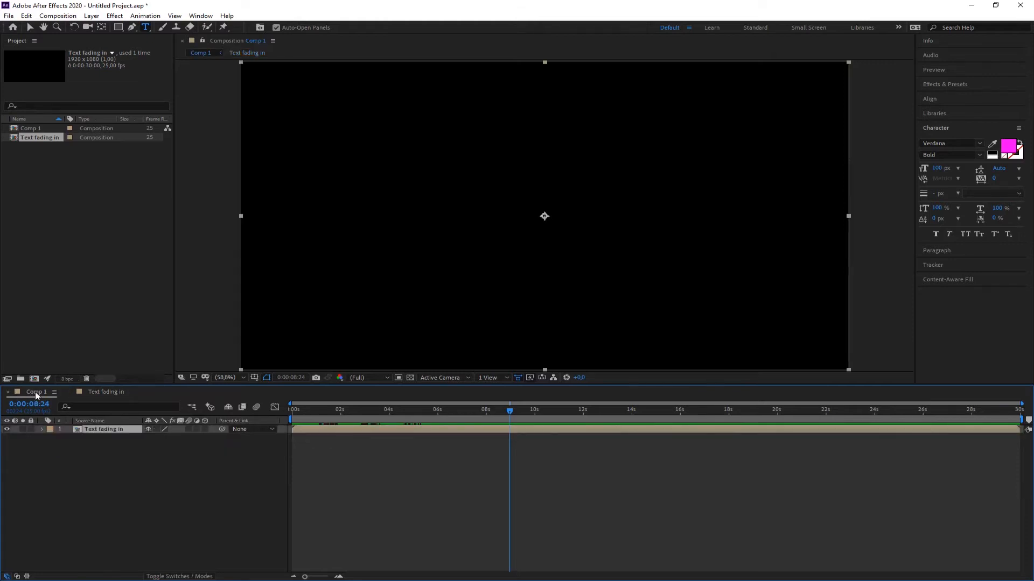
click(107, 393)
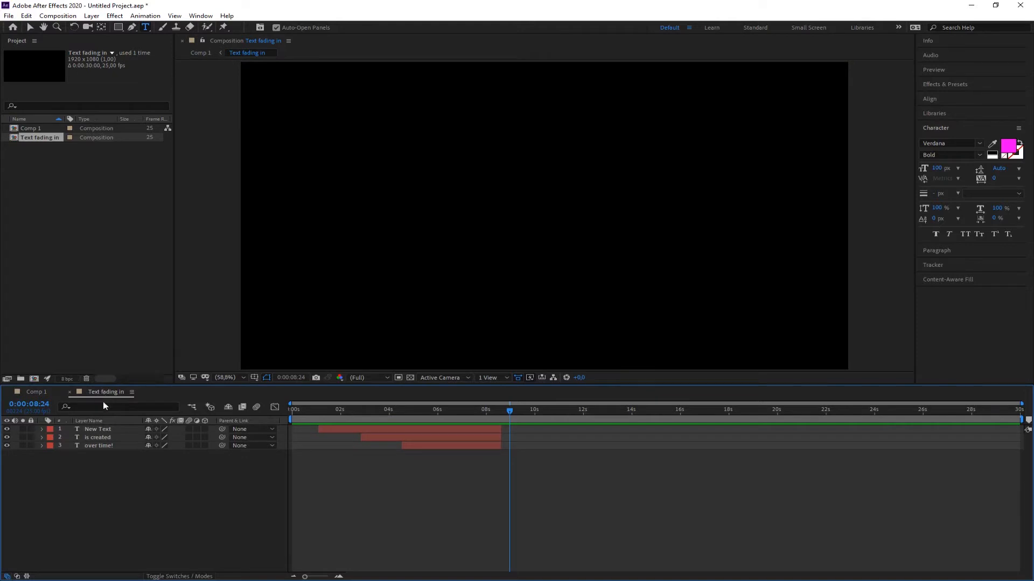
click(484, 430)
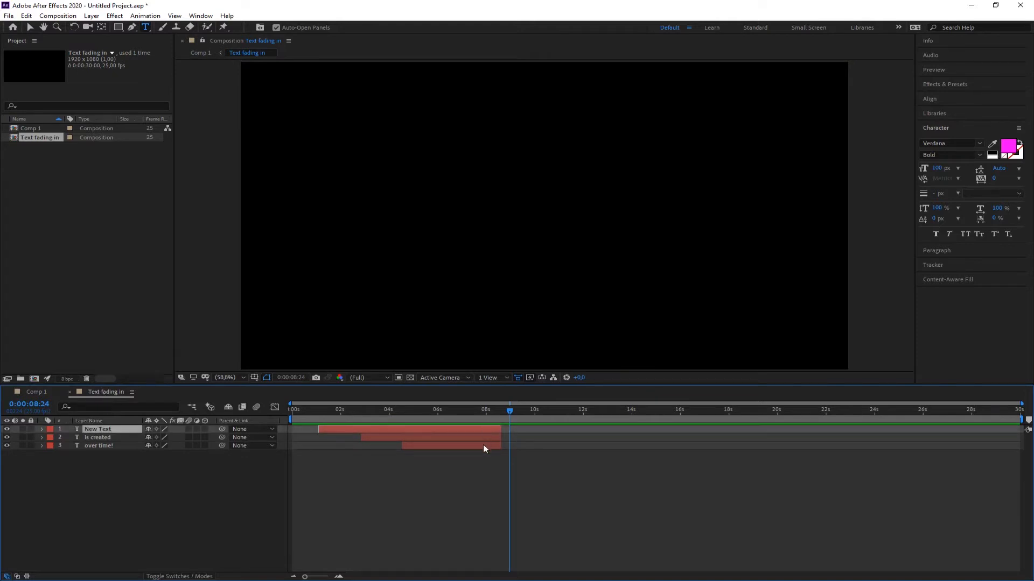
key(ctrl+a)
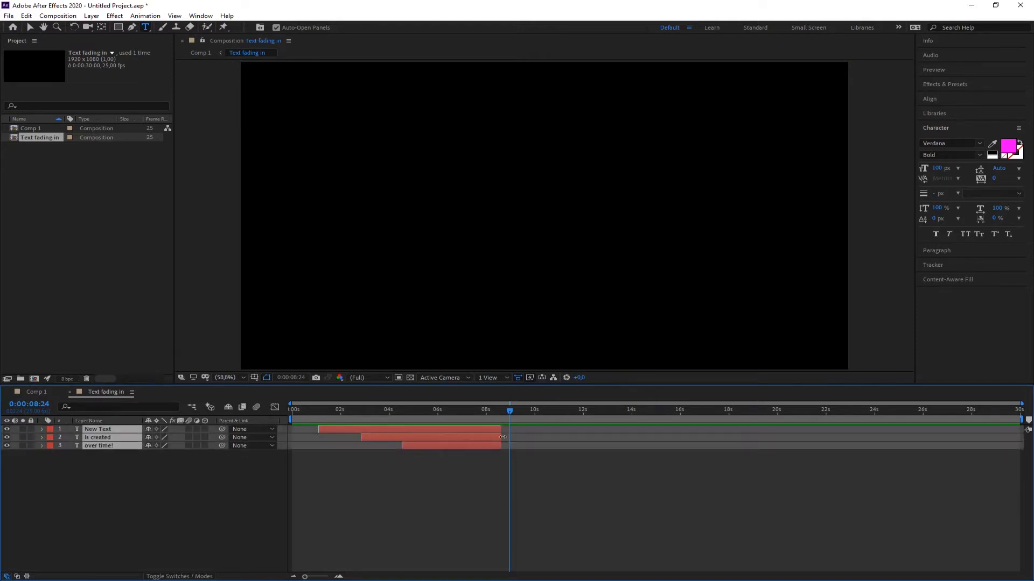
drag(501, 429, 475, 429)
drag(475, 436, 436, 435)
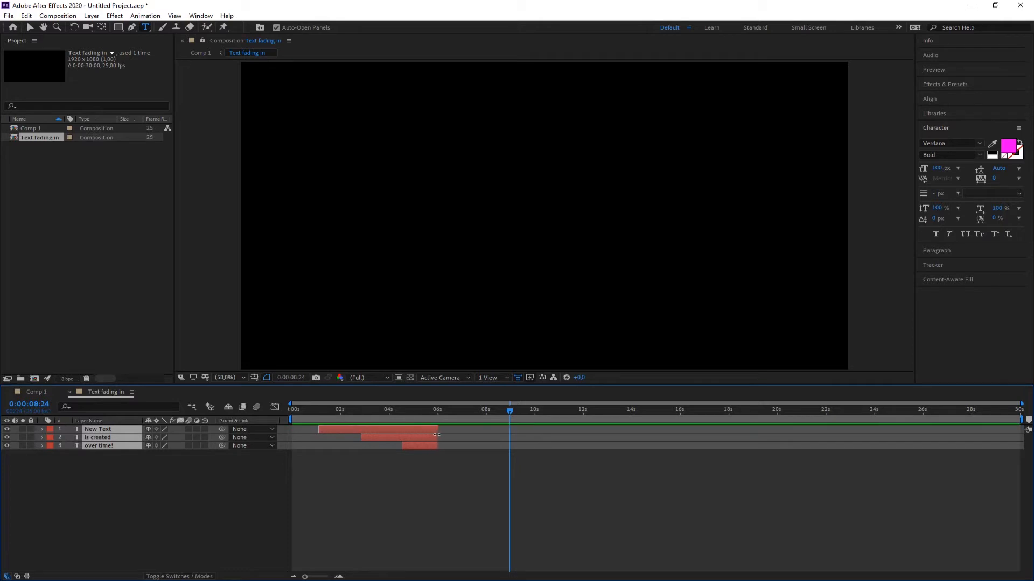
- Scrub Comp 1 to 0:00:06:04 and compare its timeline with the nested "Text fading in" composition
click(34, 392)
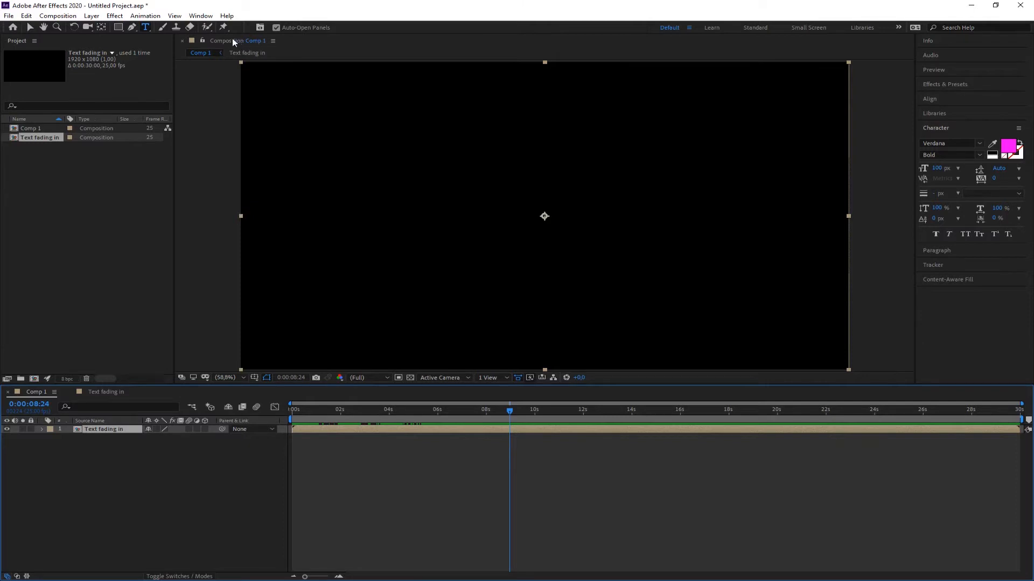
drag(508, 411, 442, 410)
click(102, 393)
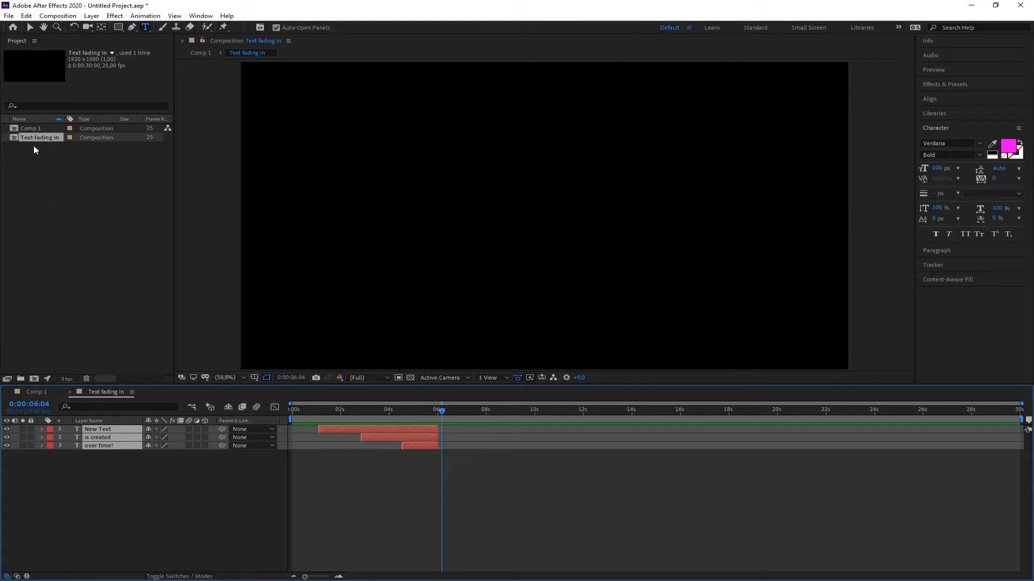
click(33, 129)
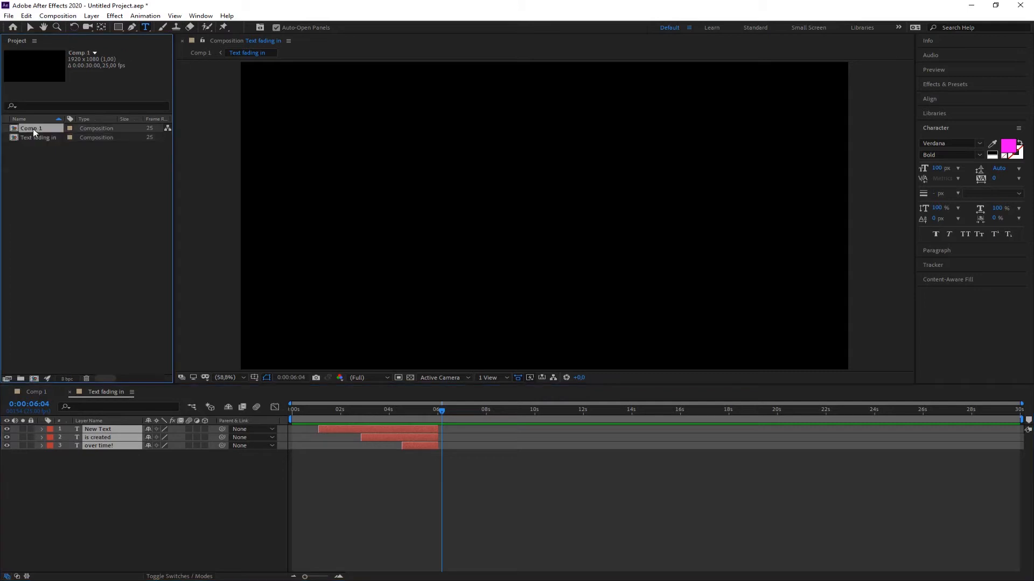
click(201, 53)
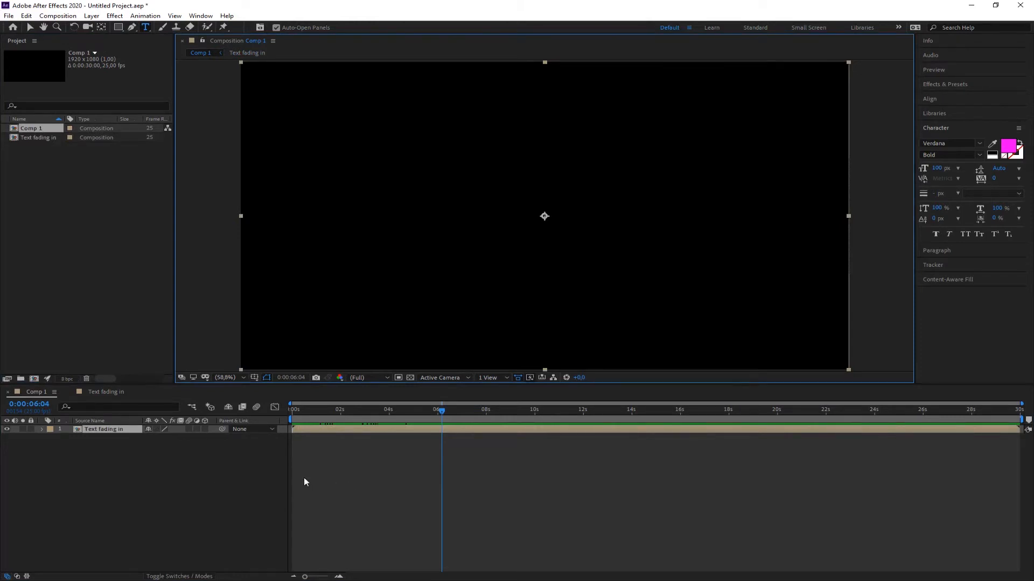
- Extend the ends of all three layers in "Text fading in" to about 10 seconds and scrub to 0:00:05:05, leaving the layers deselected
click(102, 391)
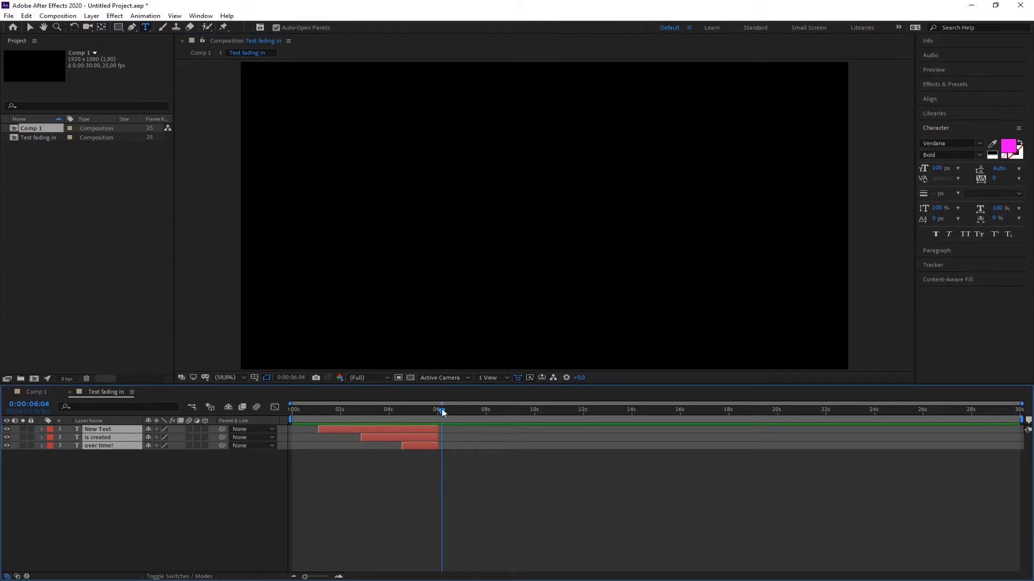
drag(442, 412, 535, 439)
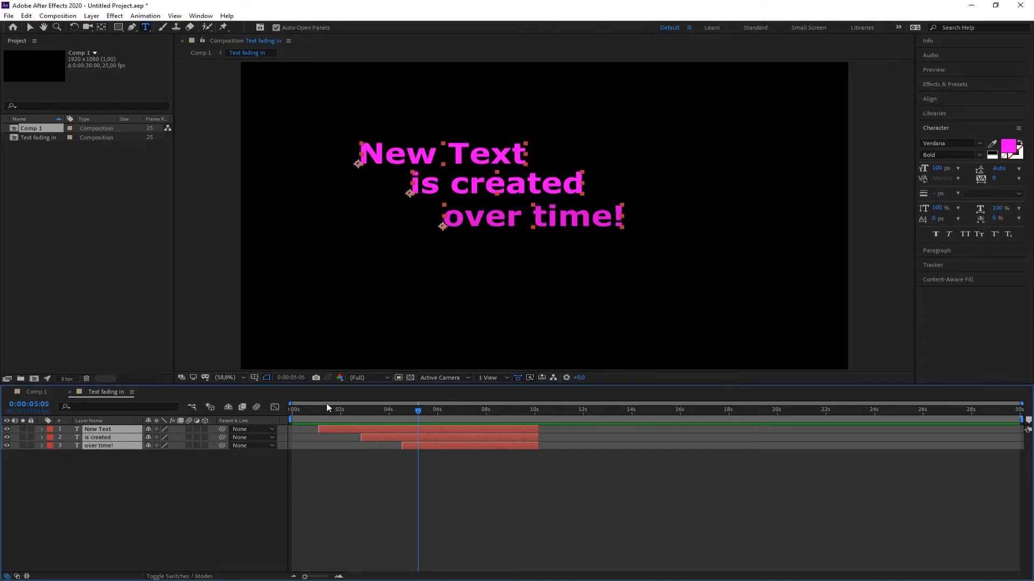
click(114, 491)
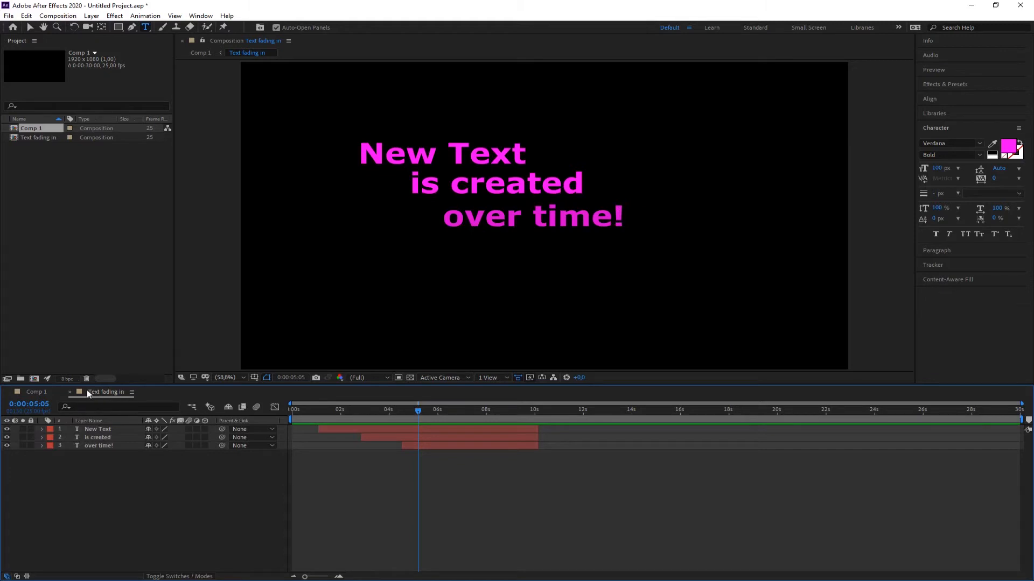
- Add a new text layer reading "H" in Comp 1 and place it below the words "over time!"
click(38, 393)
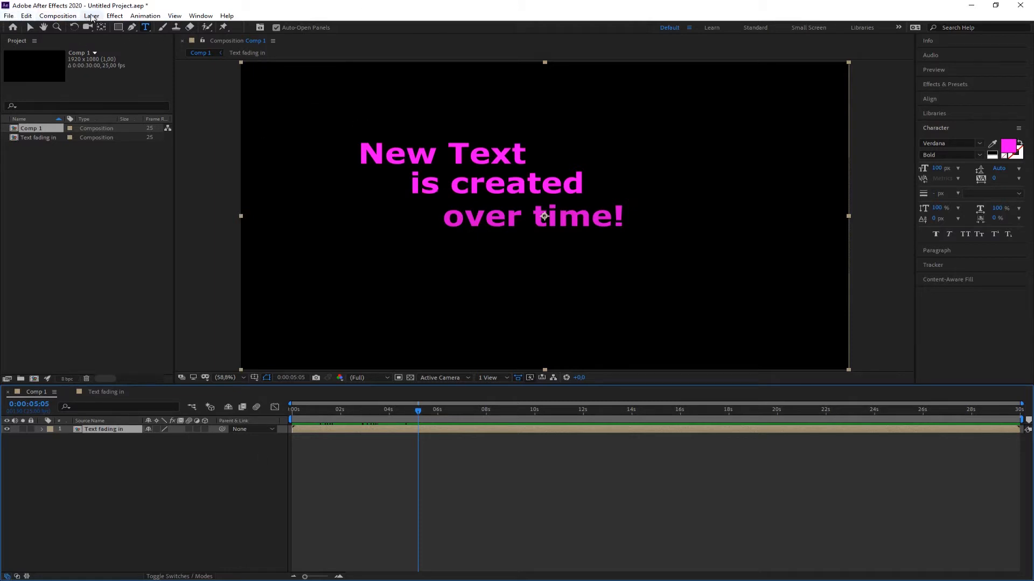
click(146, 28)
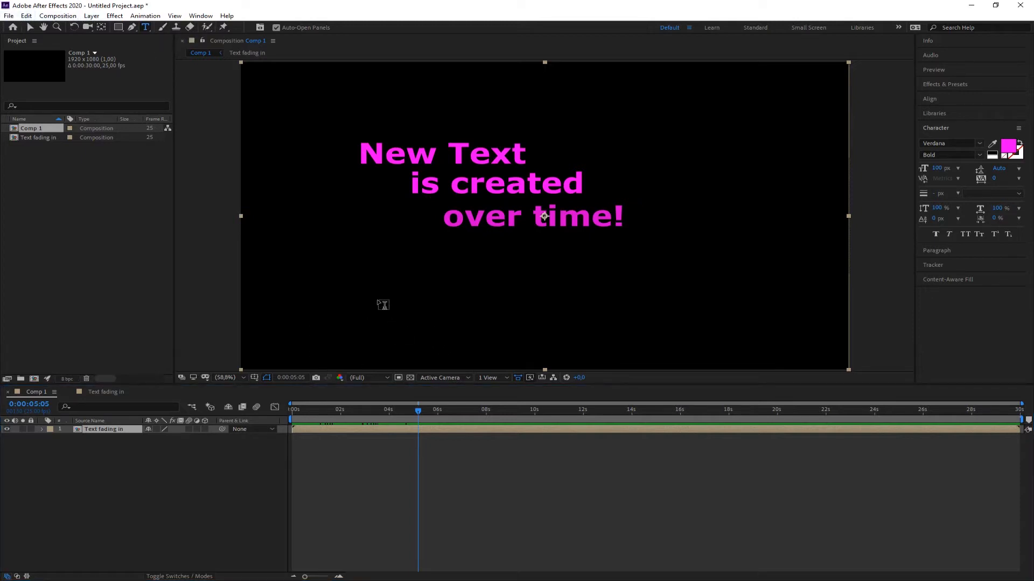
click(378, 299)
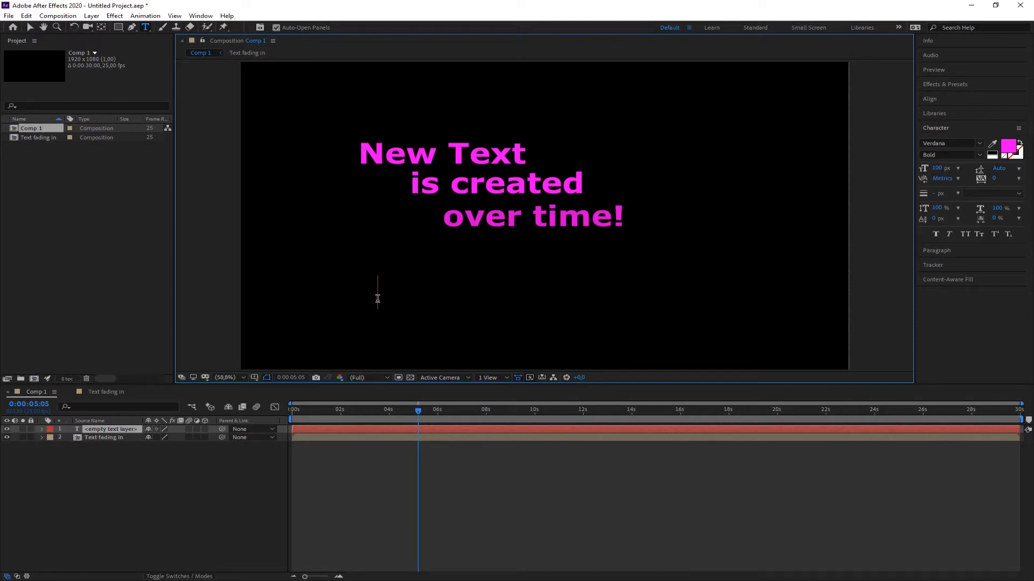
text(H)
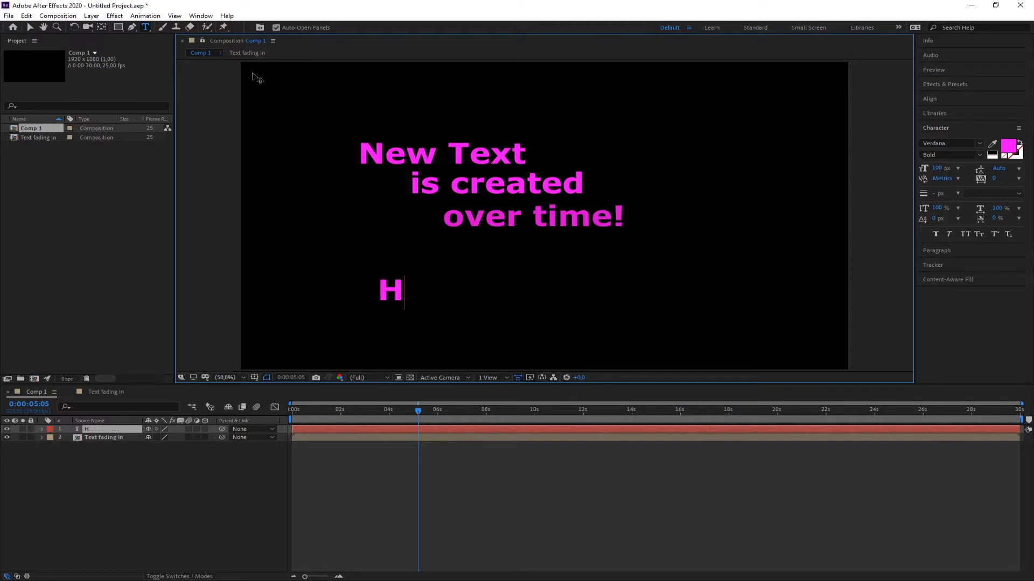
click(30, 29)
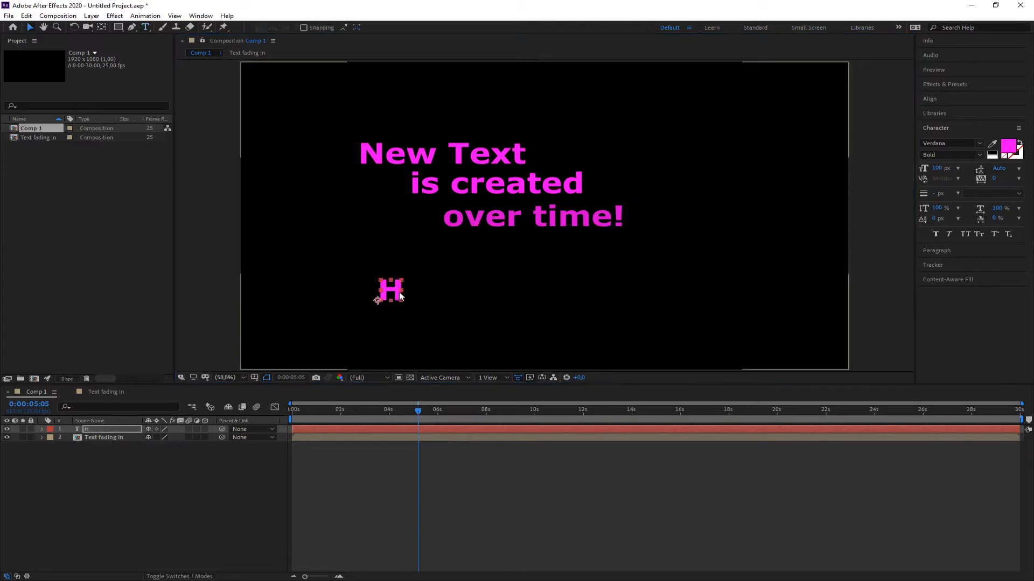
drag(394, 289, 585, 300)
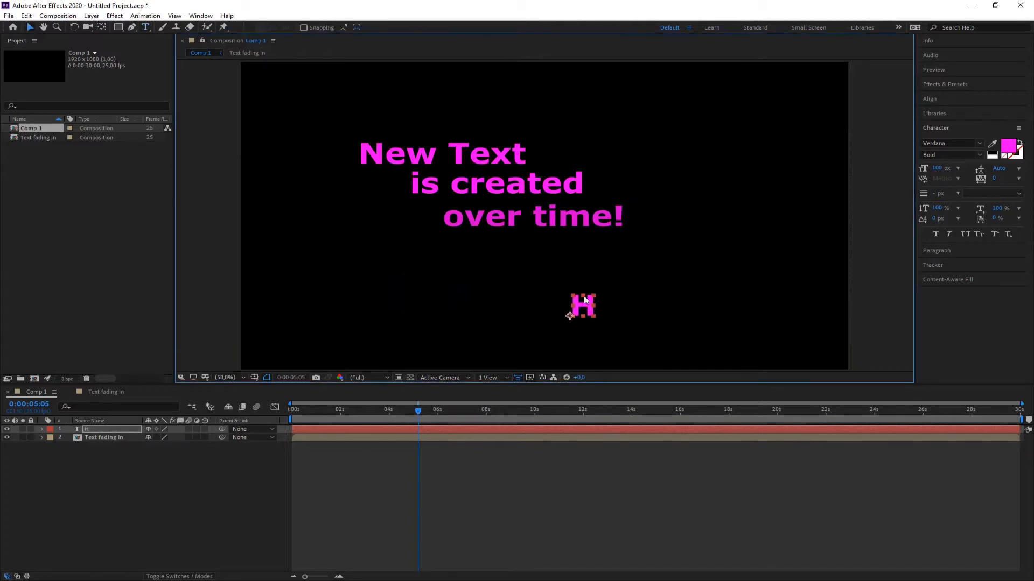
- Change the fill color of the "H" text to blue, 00A8FF
click(1007, 145)
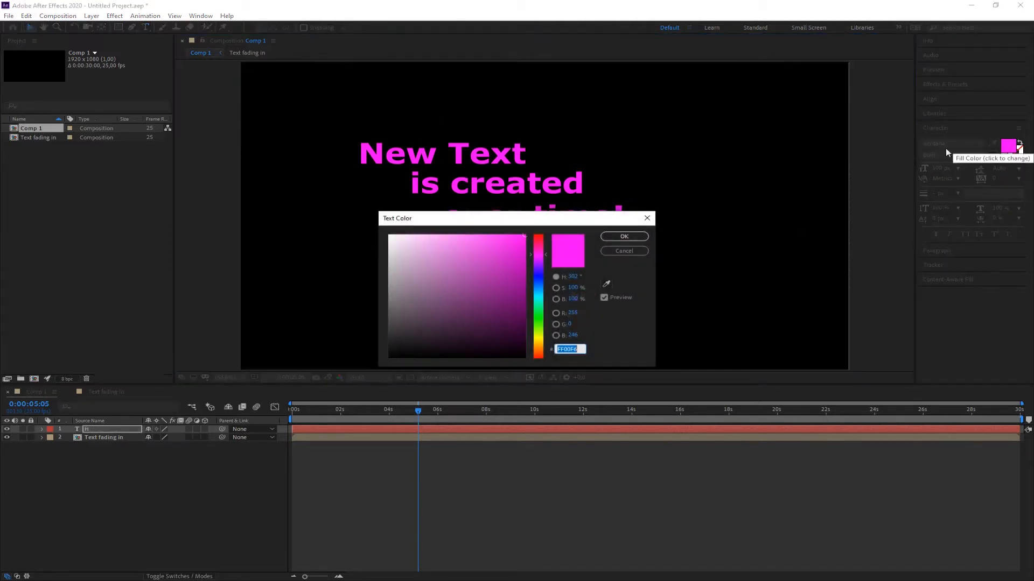
click(541, 290)
click(624, 236)
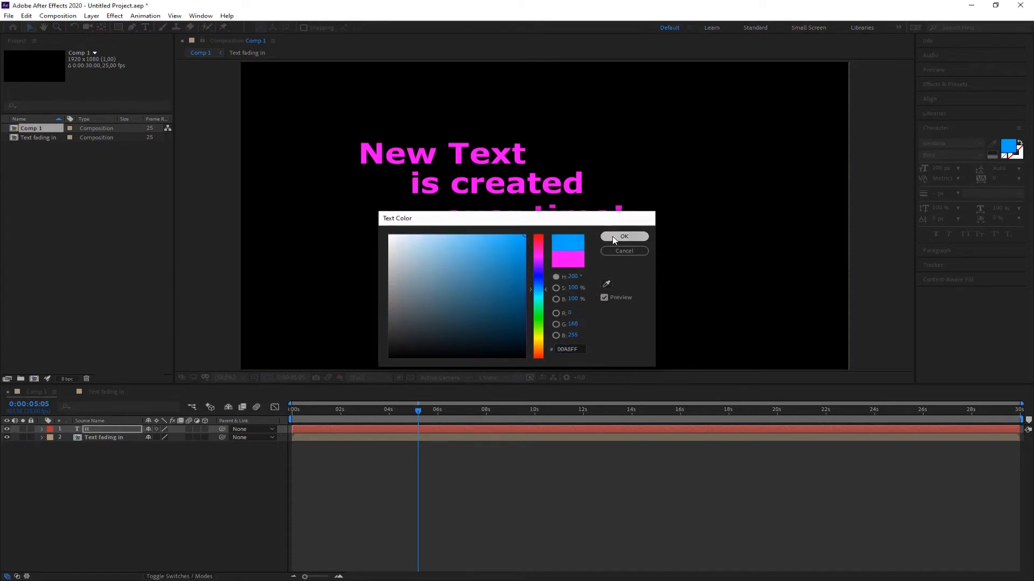
- Set the "H" font size to 150 px and move the letter to the lower right of "over time!"
click(942, 168)
text(150)
key(Return)
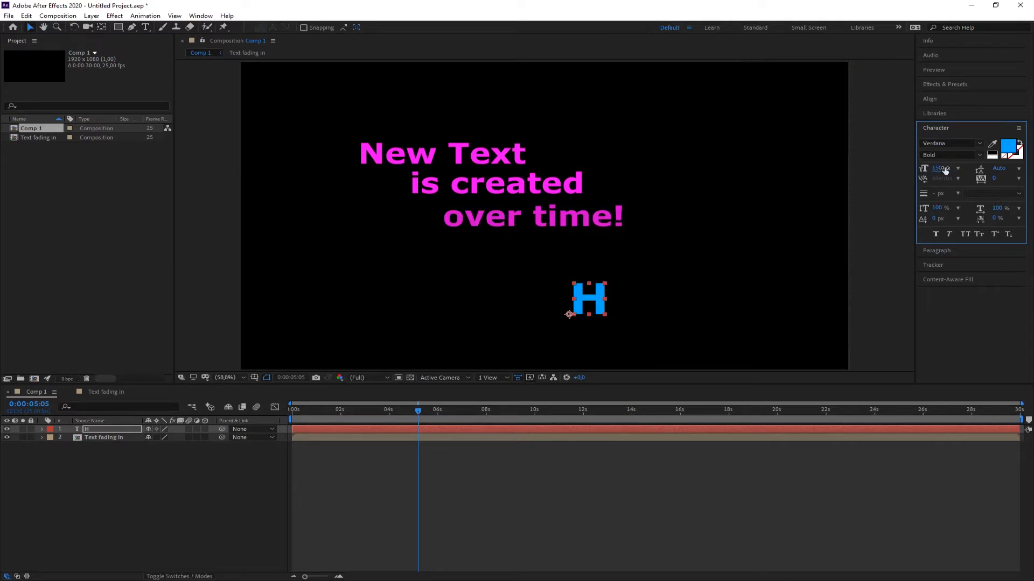
drag(595, 297, 682, 274)
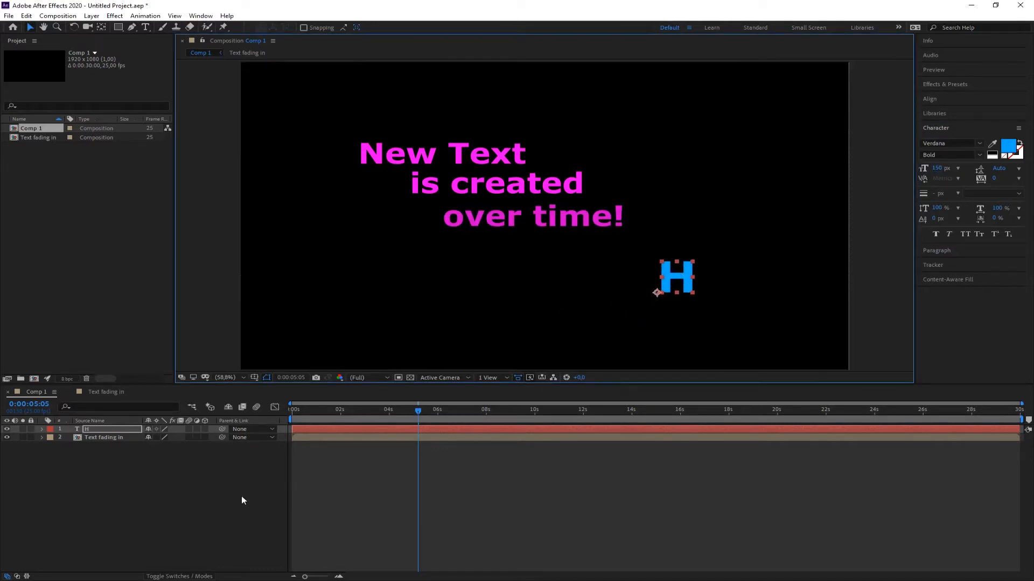
- Try moving the whole "Text fading in" layer slightly down and to the left, and undo the move
click(767, 303)
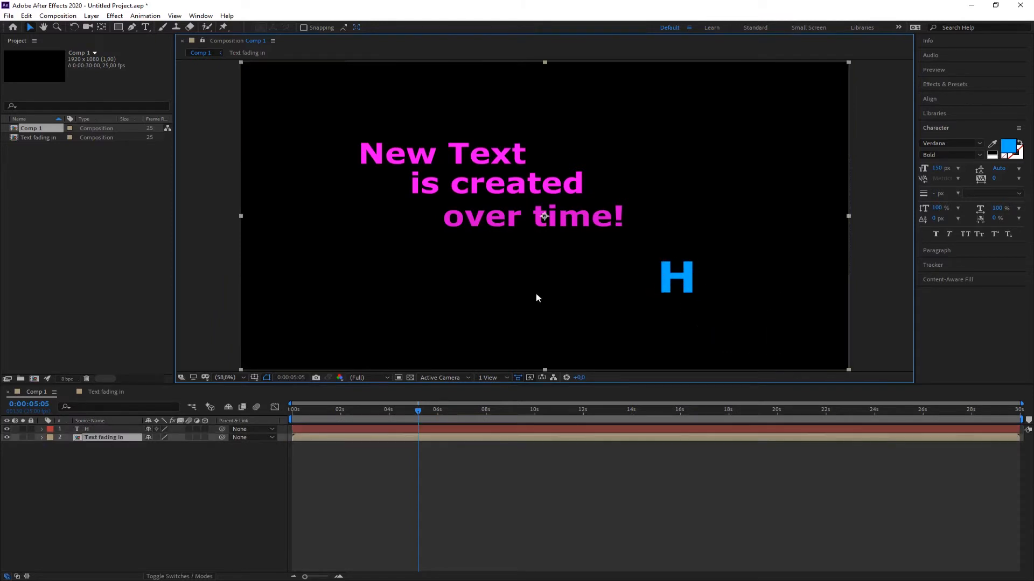
drag(538, 213, 505, 234)
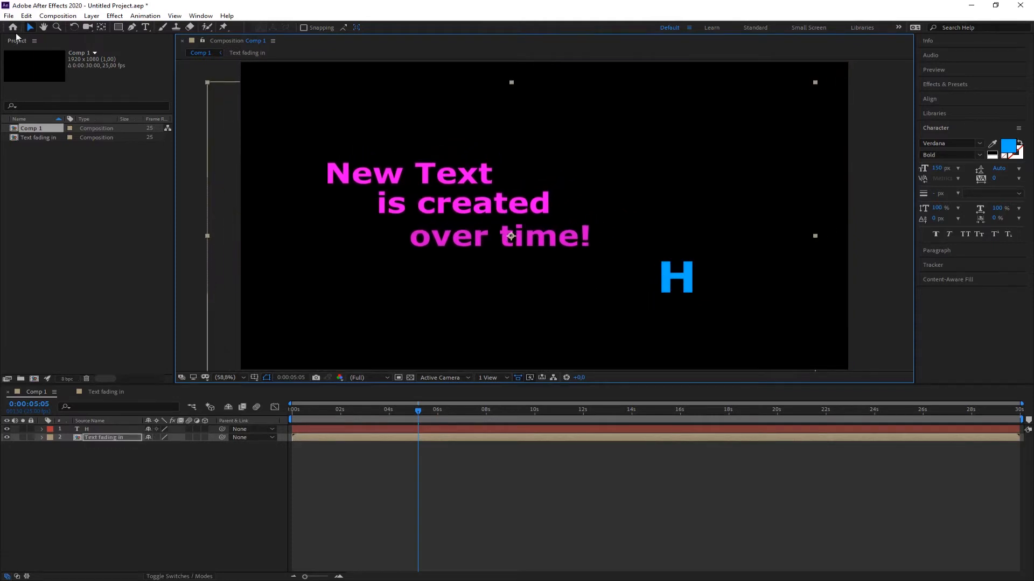
click(26, 15)
click(33, 25)
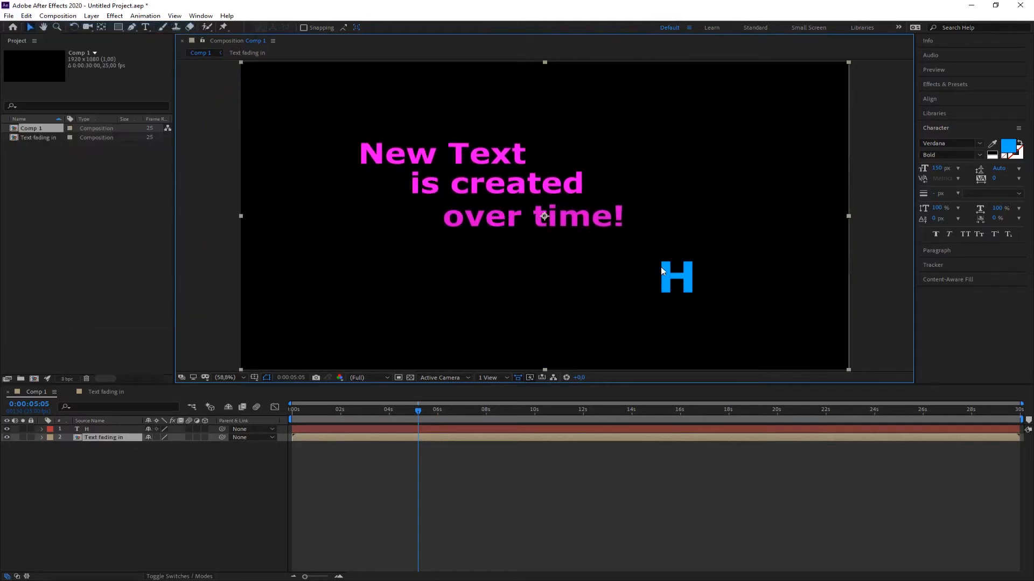
- Hide the "Text fading in" layer, and duplicate the "H" layer with the copy placed directly to the right of the original
click(89, 429)
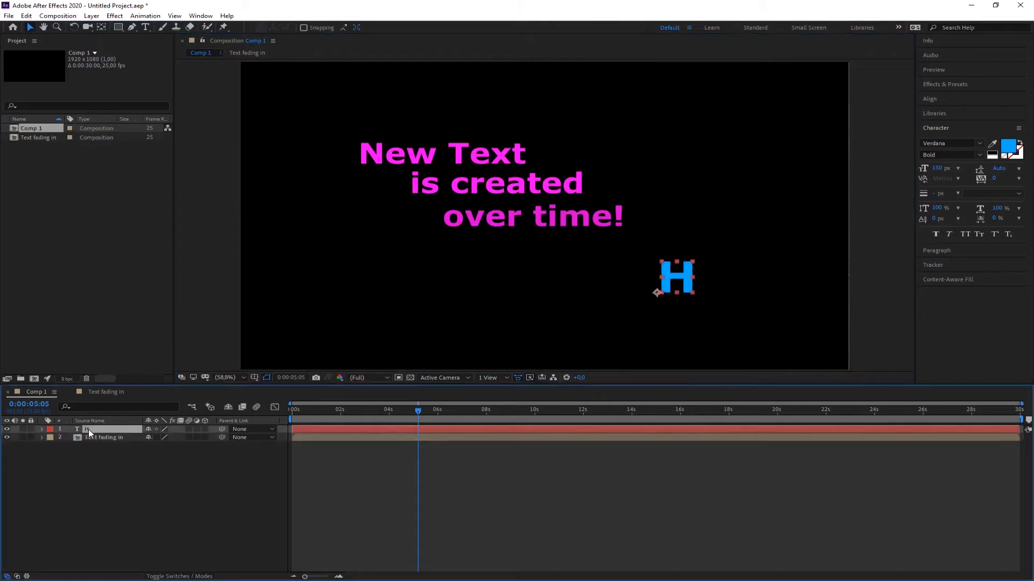
click(7, 437)
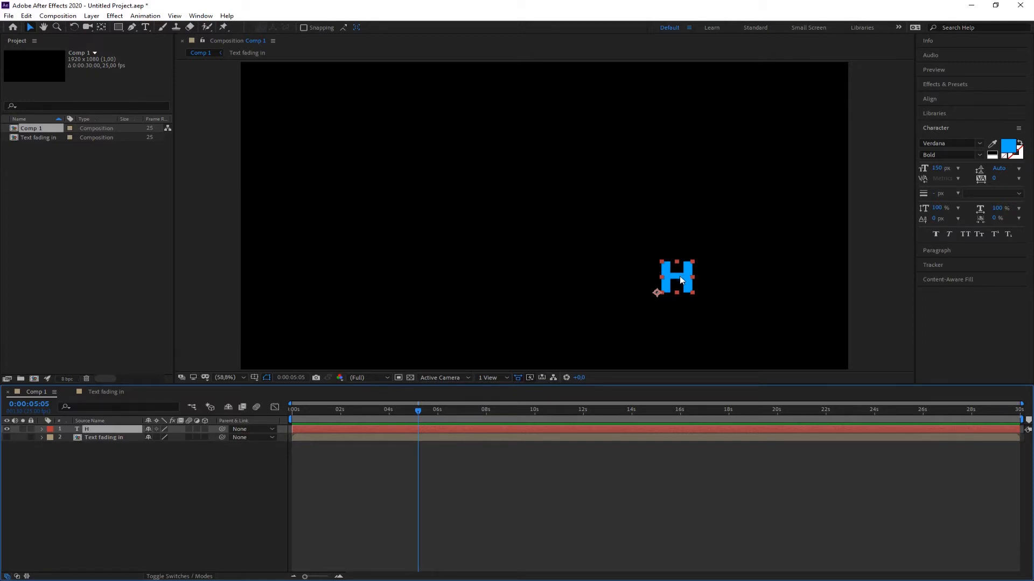
key(ctrl+d)
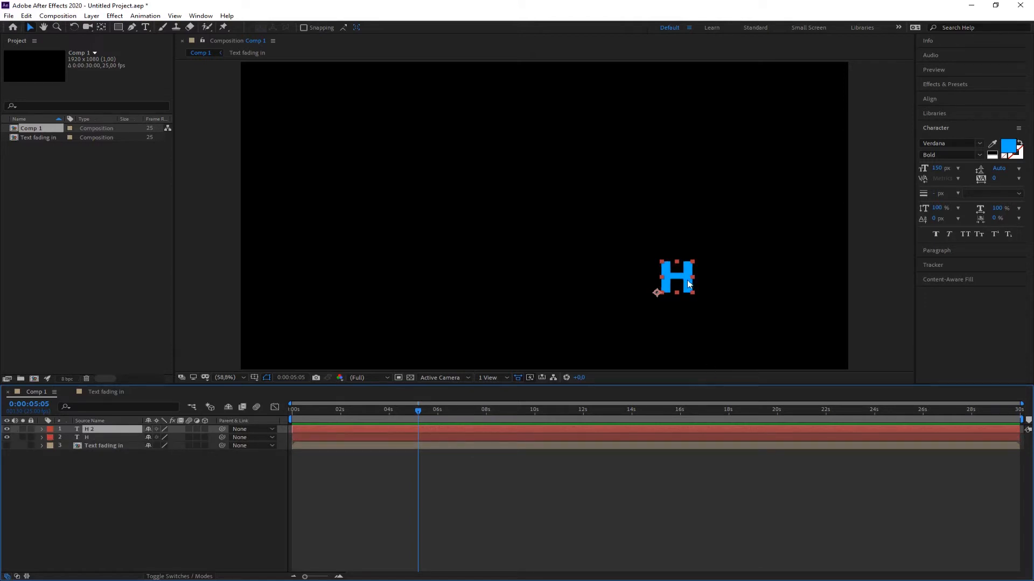
drag(690, 283, 729, 282)
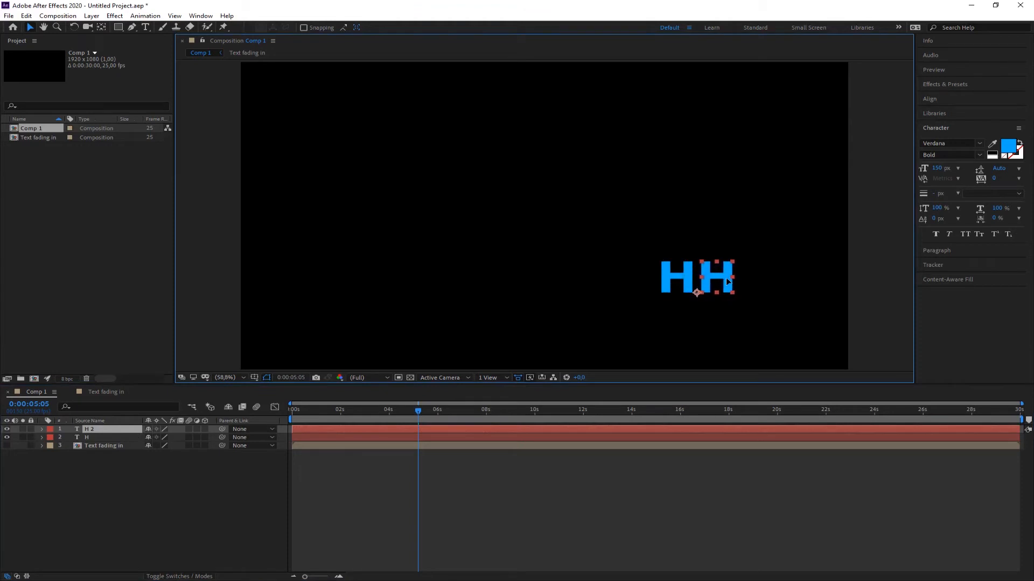
- Duplicate the second "H" layer and place the third letter directly to its right, in line with the others
key(Return)
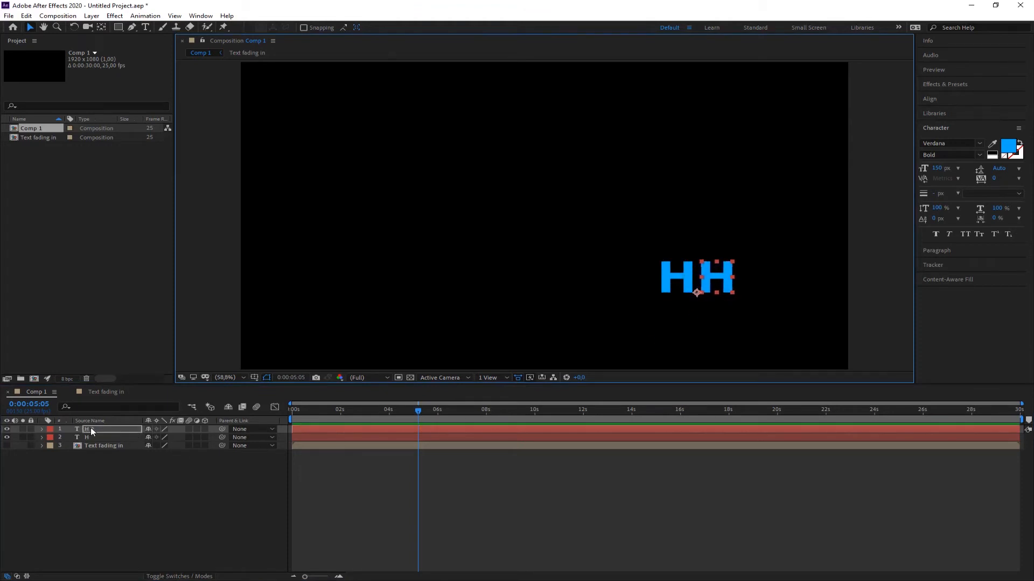
key(Return)
key(ctrl+d)
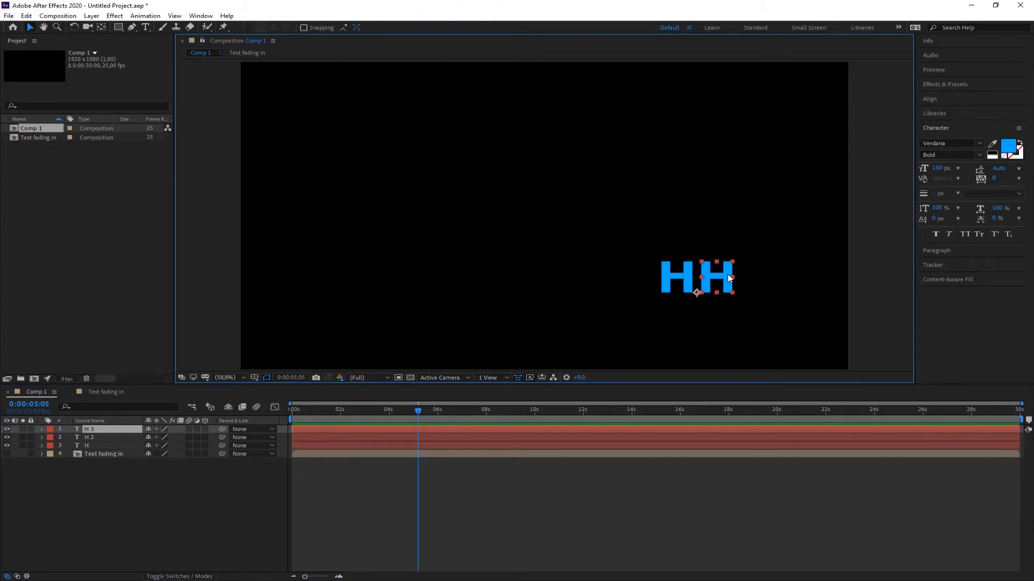
drag(731, 280, 769, 277)
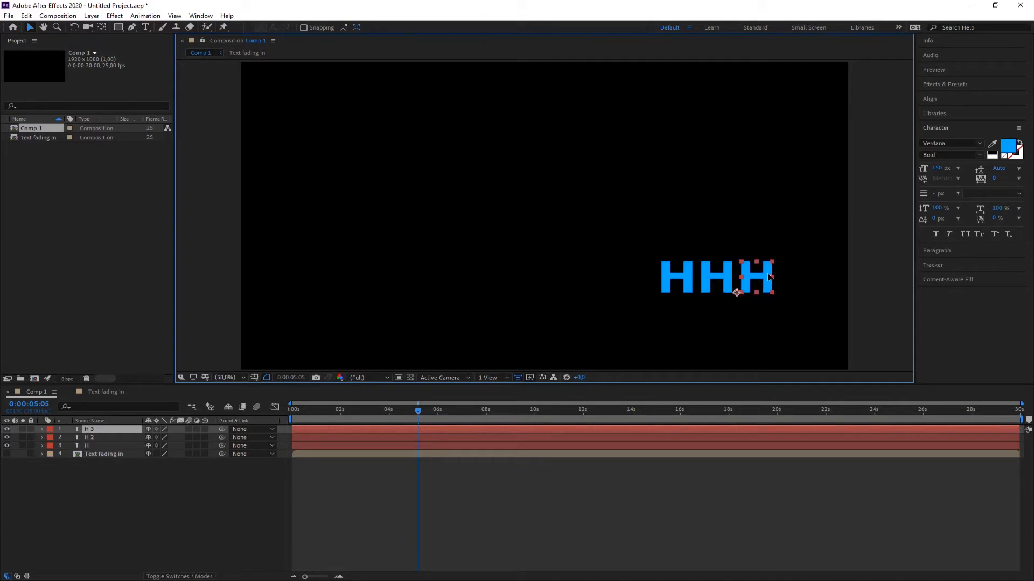
key(Return)
- Replace the middle "H" of the three letters with "O"
click(93, 437)
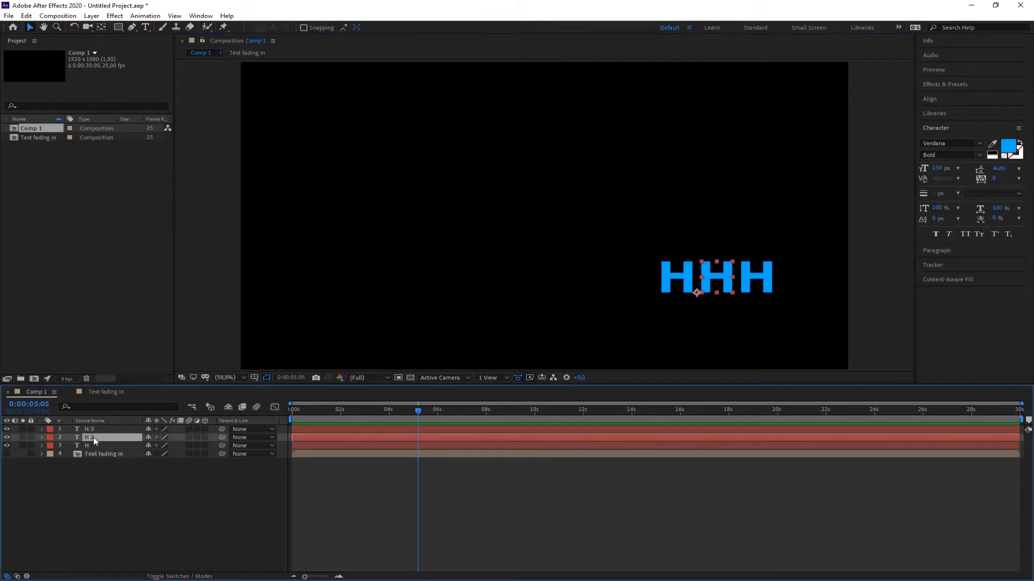
double_click(715, 273)
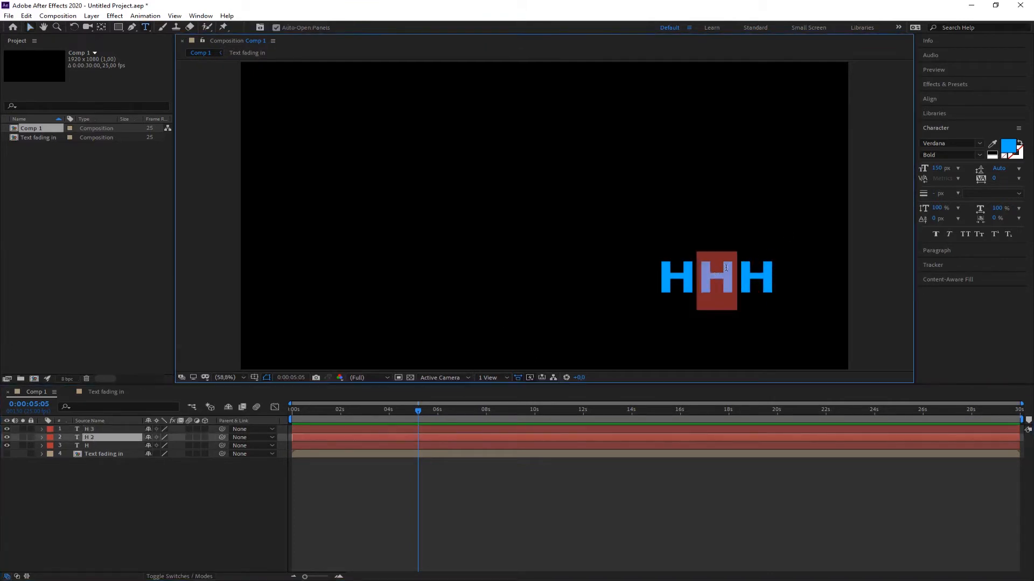
text(O)
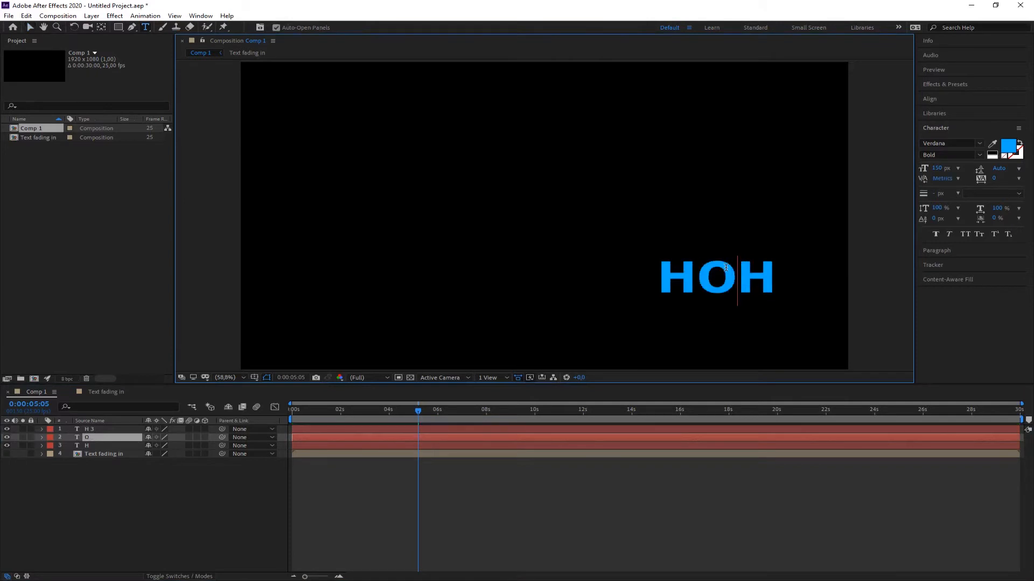
- Replace the third letter, the last "H", with "T" so the word reads "HOT", and leave all layers deselected
click(86, 429)
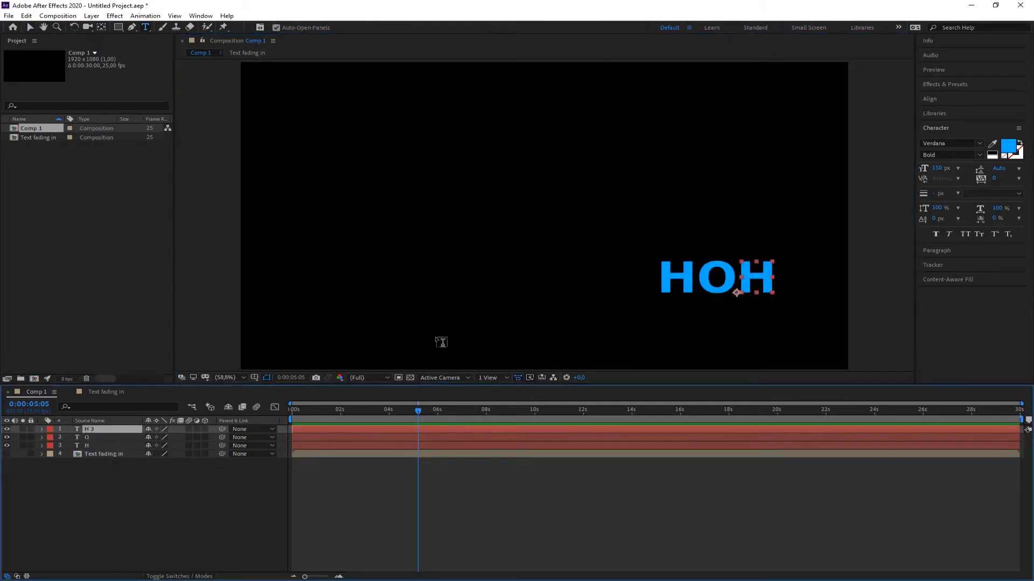
drag(738, 281, 778, 265)
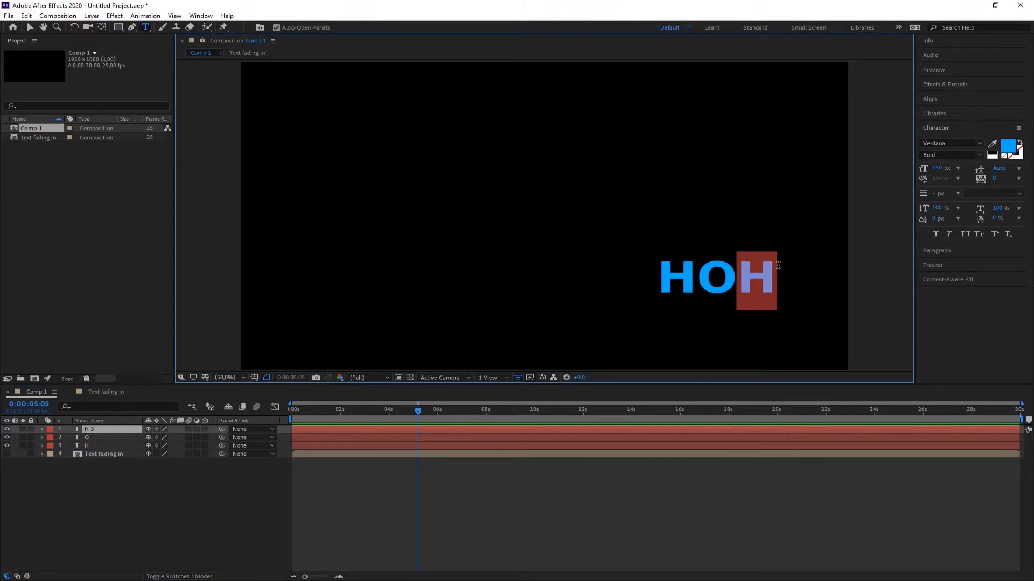
text(T)
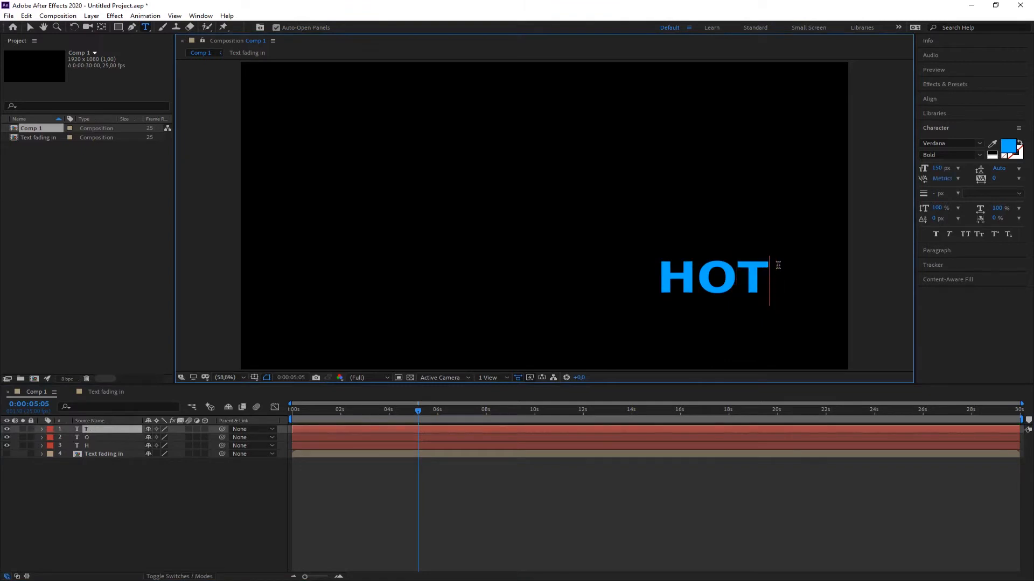
click(30, 27)
click(677, 192)
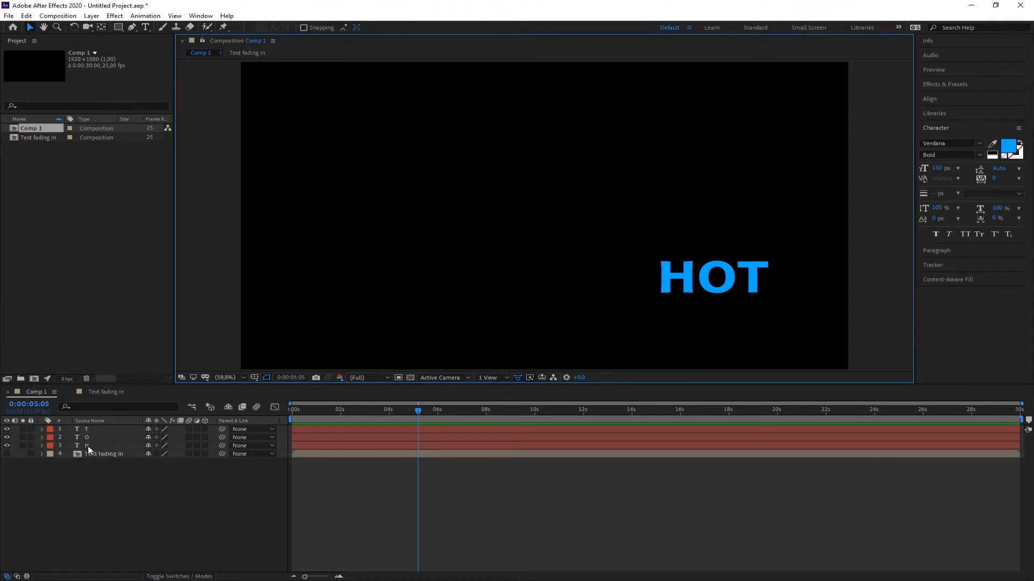
- Parent the "O" layer to the "H" layer
click(667, 279)
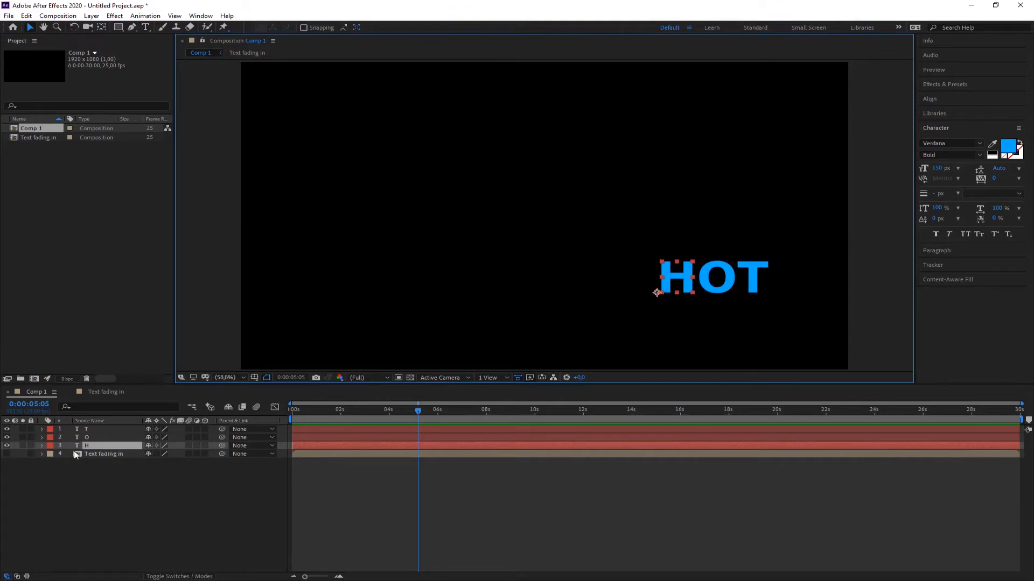
click(707, 279)
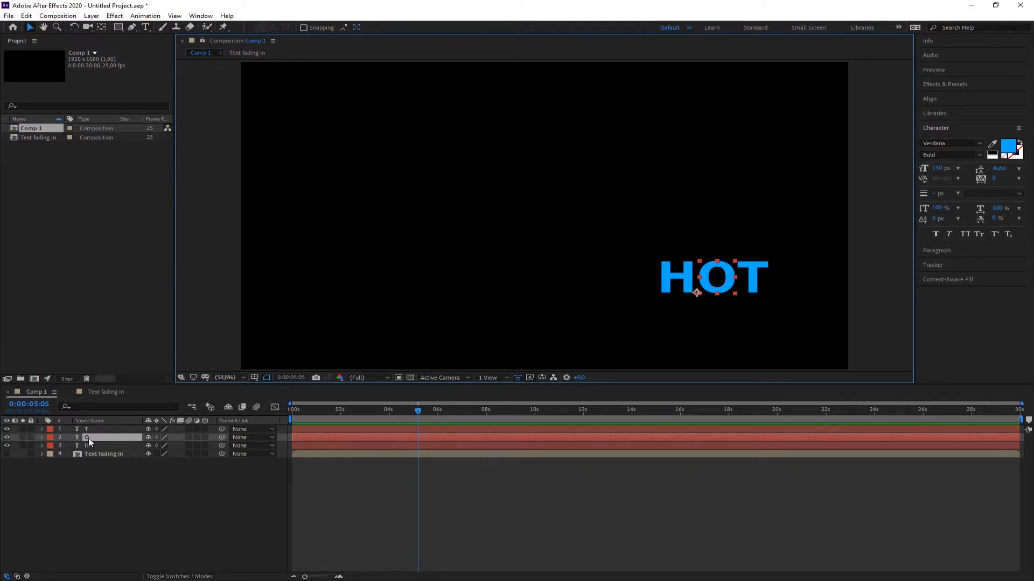
click(259, 438)
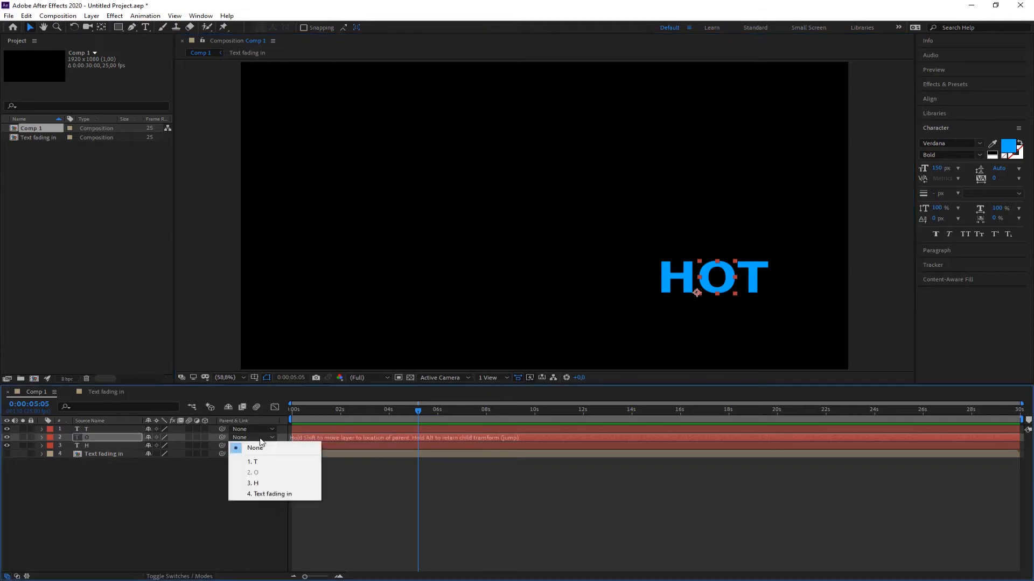
click(257, 484)
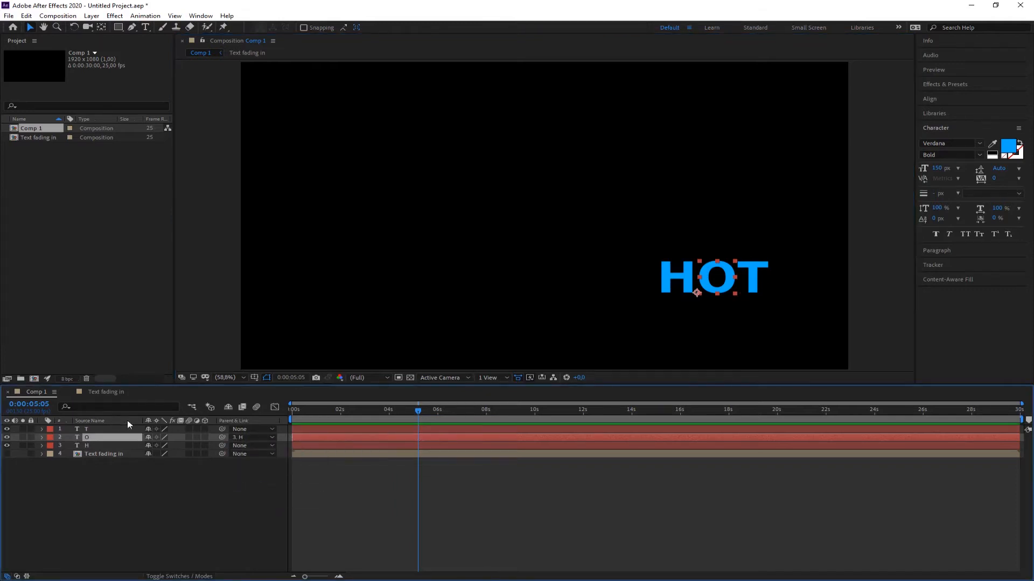
- Parent the "T" layer to the "H" layer too, keeping "H" as the parent of "O"
click(90, 429)
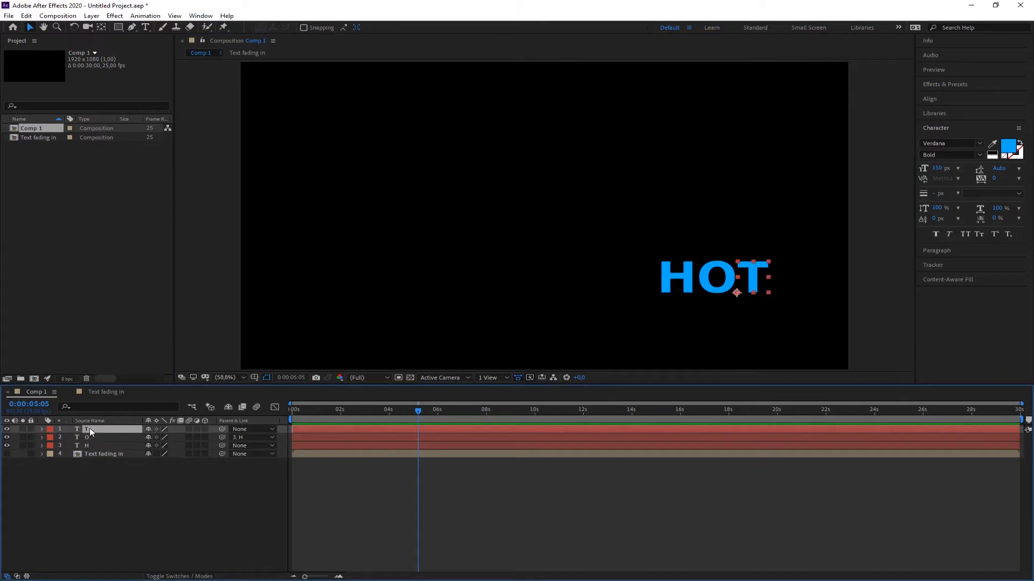
click(256, 430)
click(257, 476)
click(88, 437)
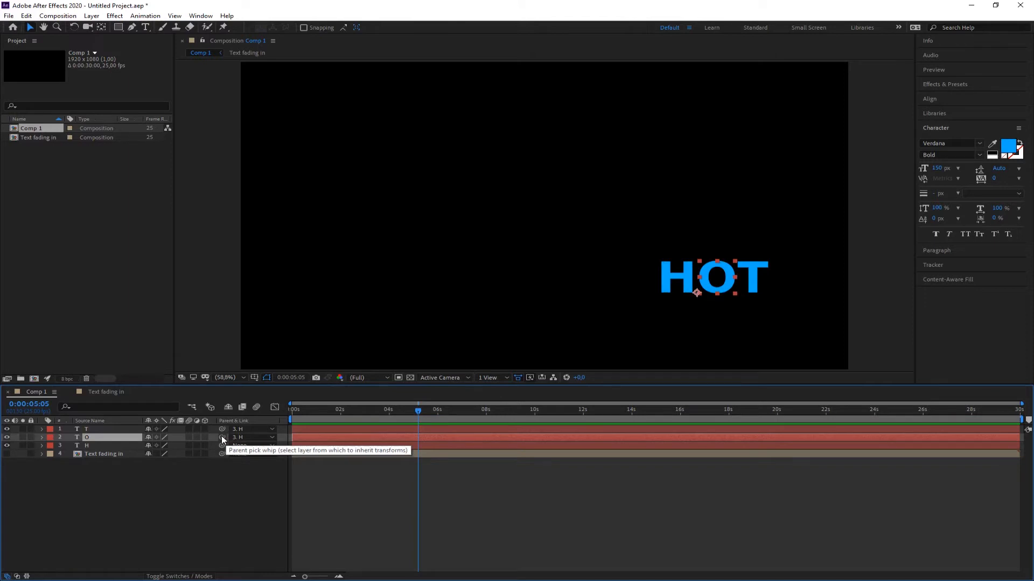
drag(196, 440, 89, 448)
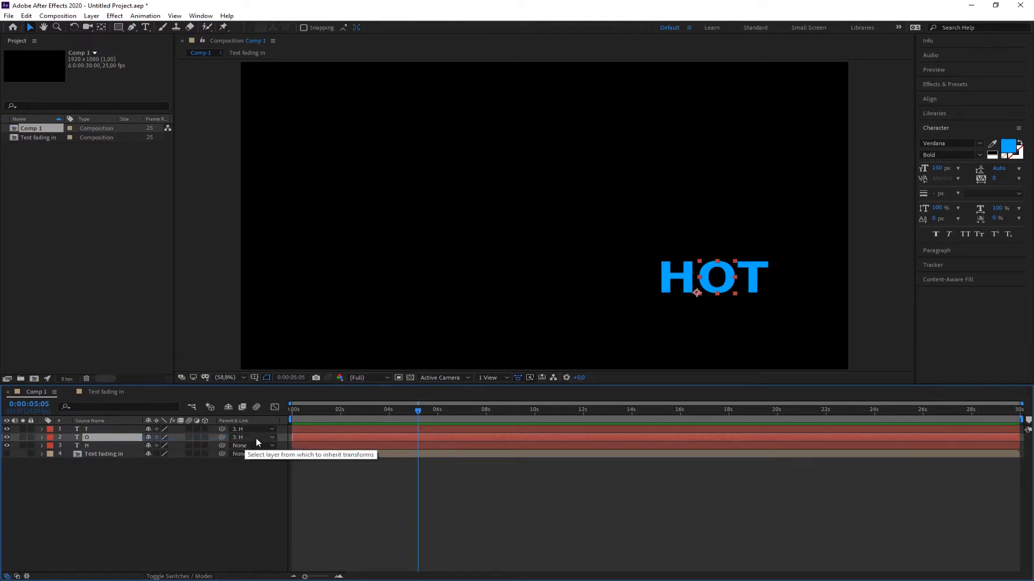
click(567, 300)
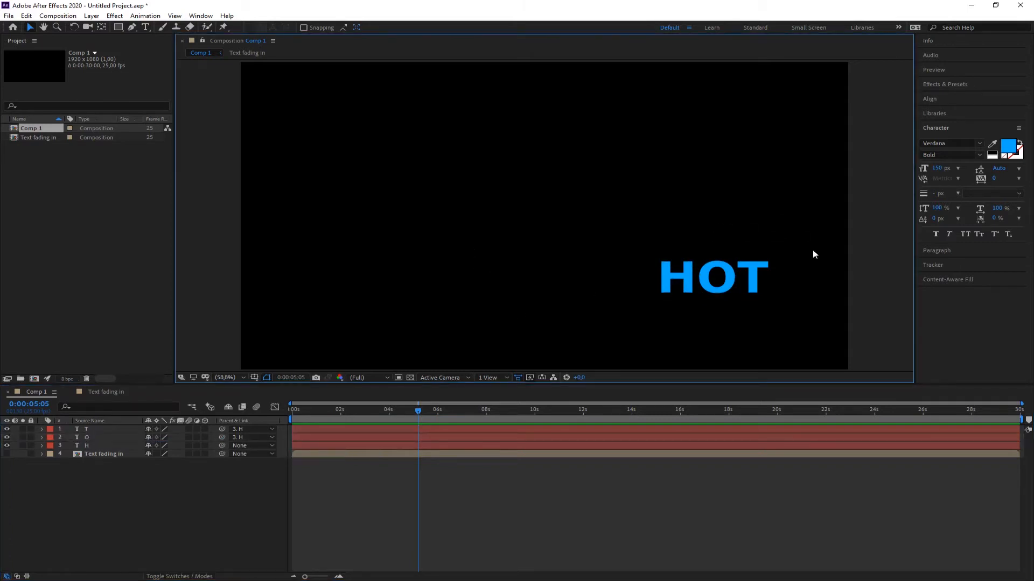
- Move the parent "H" layer up and to the right, to a position of about 1357.7, 766.6
click(686, 273)
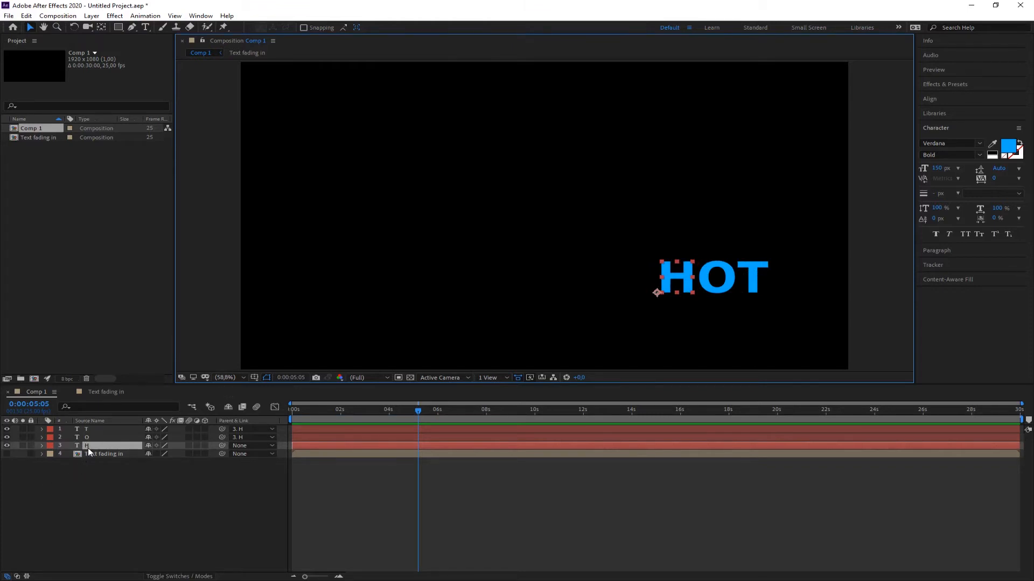
key(p)
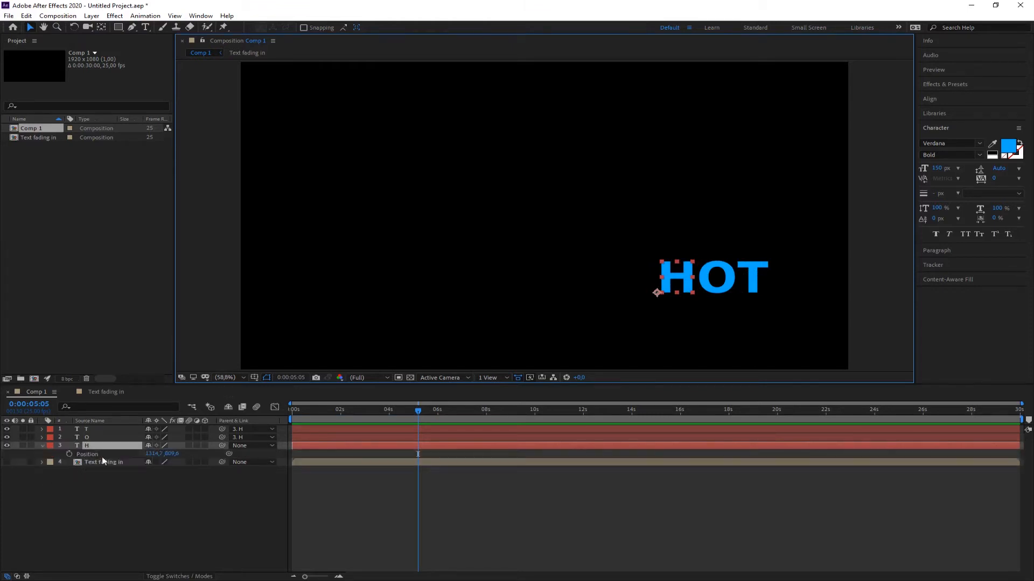
mouse_move(153, 454)
mouse_down()
mouse_move(139, 455)
mouse_move(214, 459)
mouse_move(149, 454)
mouse_up()
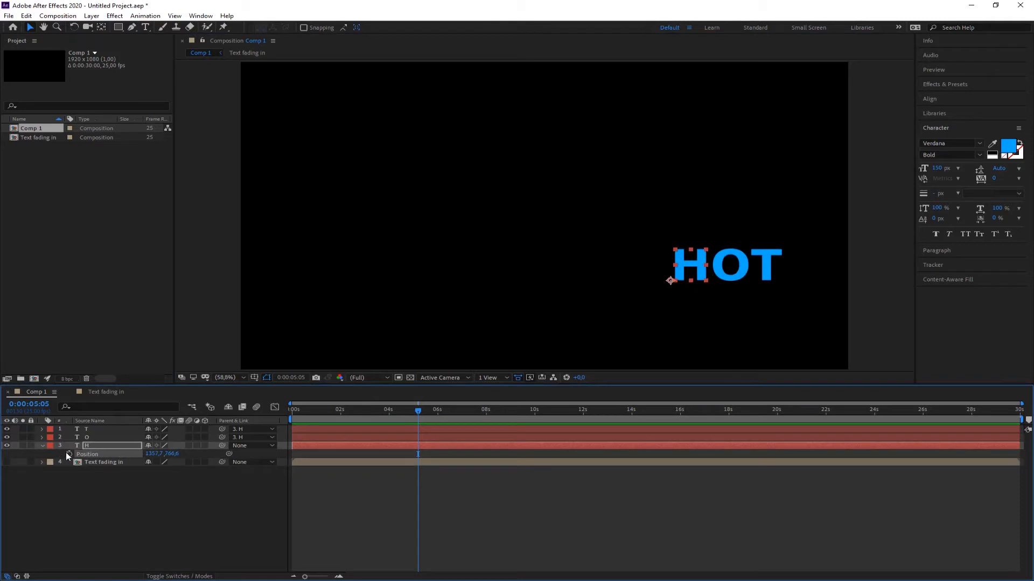
key(p)
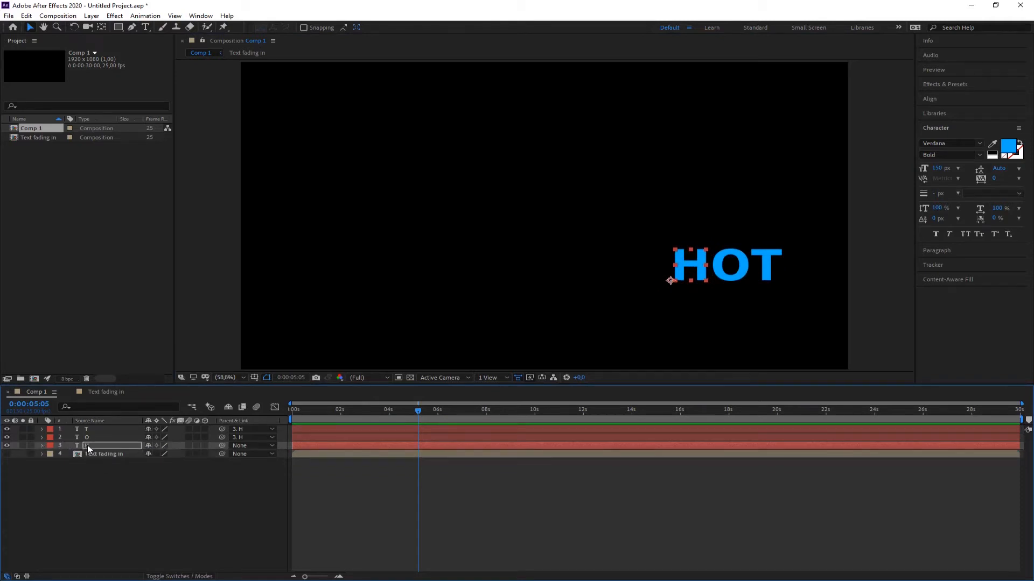
- Try rotating the parent "H" layer by 25°, and undo the rotation
key(r)
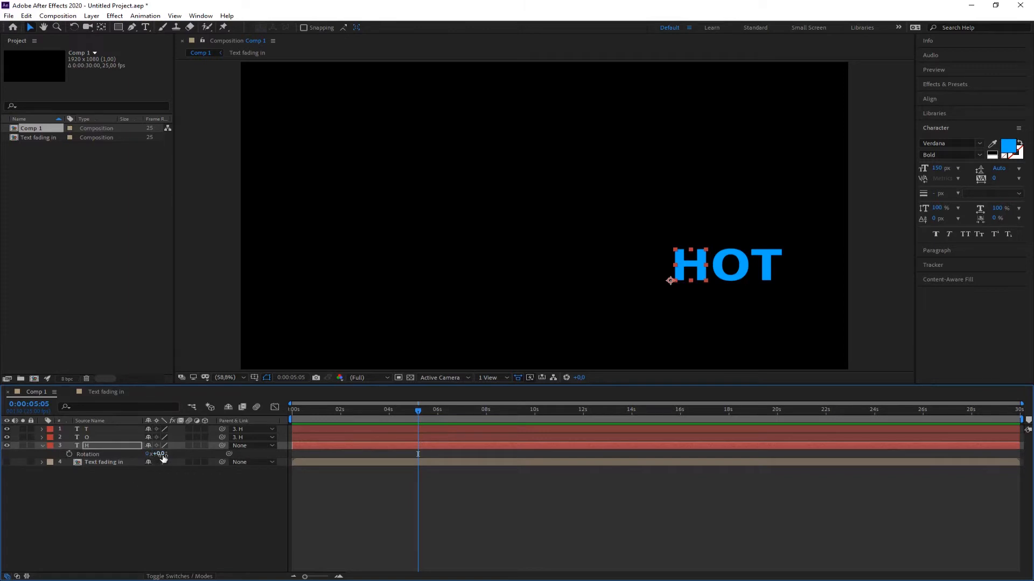
mouse_move(160, 453)
mouse_down()
mouse_move(192, 455)
mouse_move(127, 455)
mouse_move(196, 456)
mouse_move(127, 456)
mouse_move(174, 456)
mouse_up()
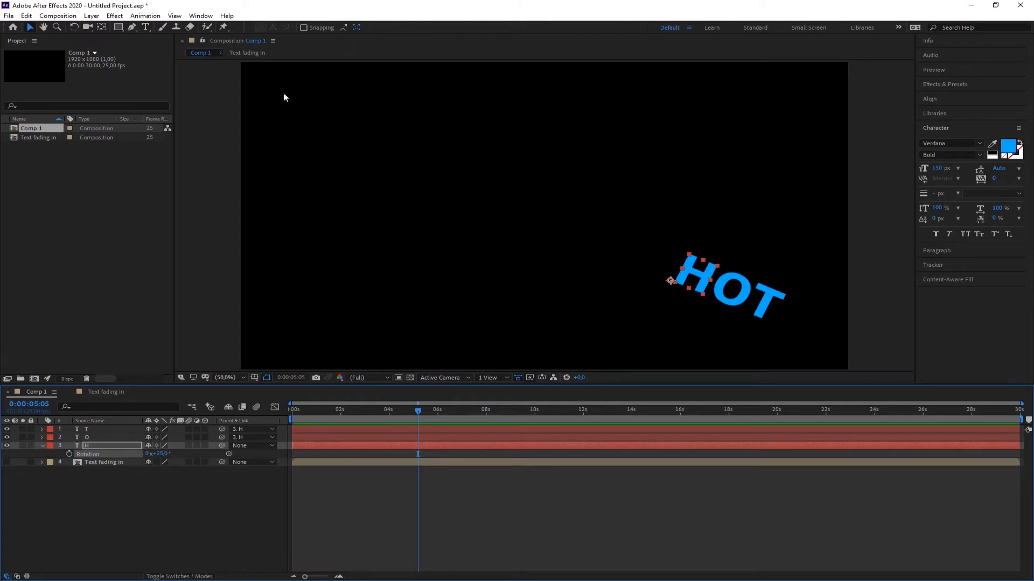
click(26, 16)
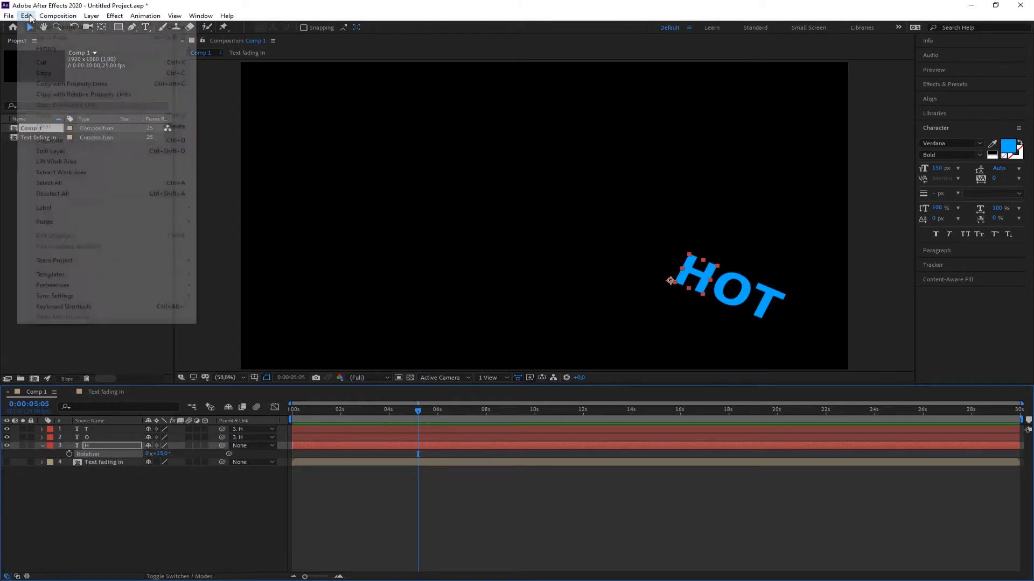
click(34, 29)
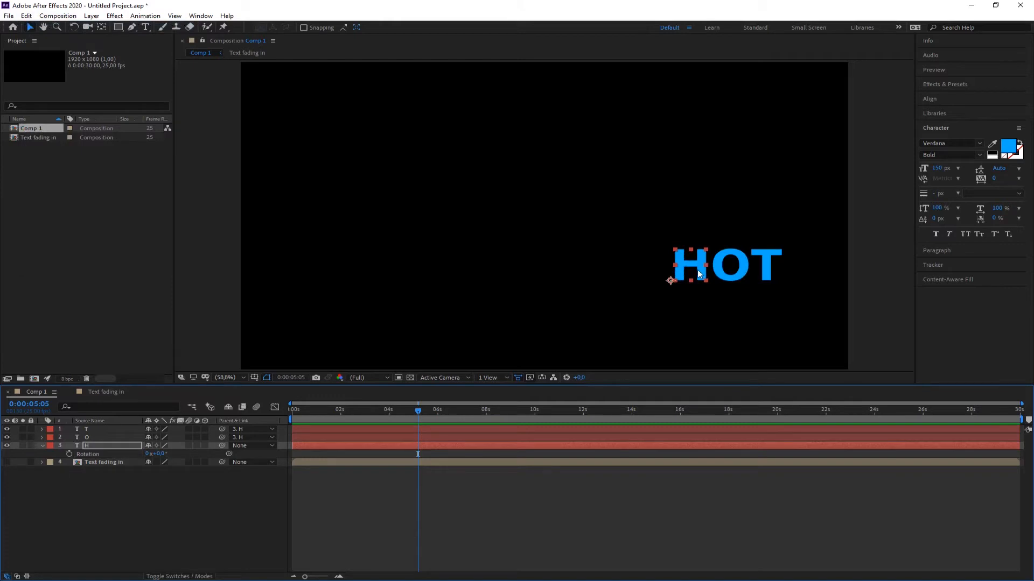
- Try moving only the "O" letter slightly down and to the left, and undo the move
click(742, 265)
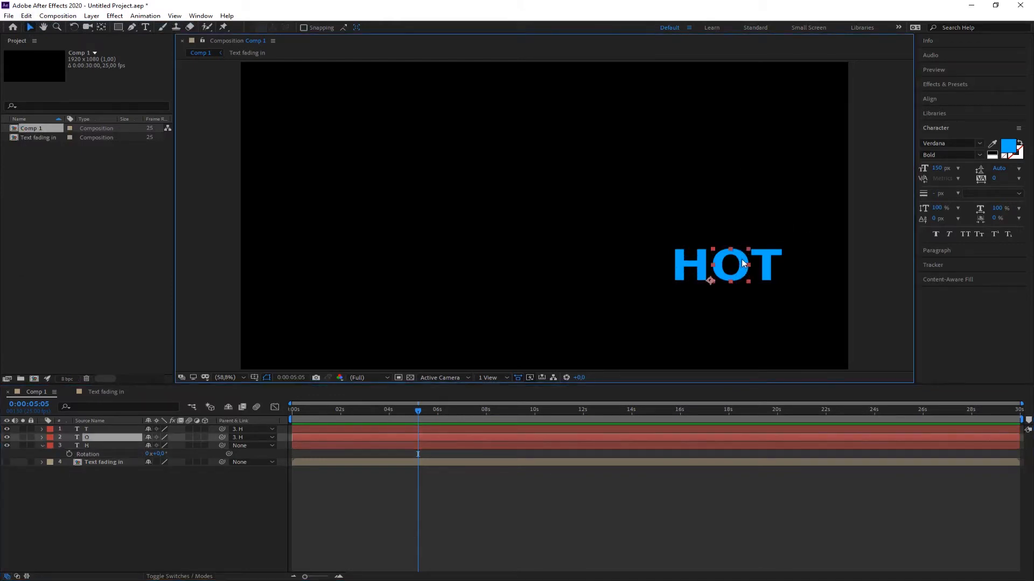
mouse_move(741, 261)
mouse_down()
mouse_move(751, 238)
mouse_move(745, 286)
mouse_move(741, 264)
mouse_move(776, 269)
mouse_move(716, 265)
mouse_move(731, 266)
mouse_up()
click(26, 16)
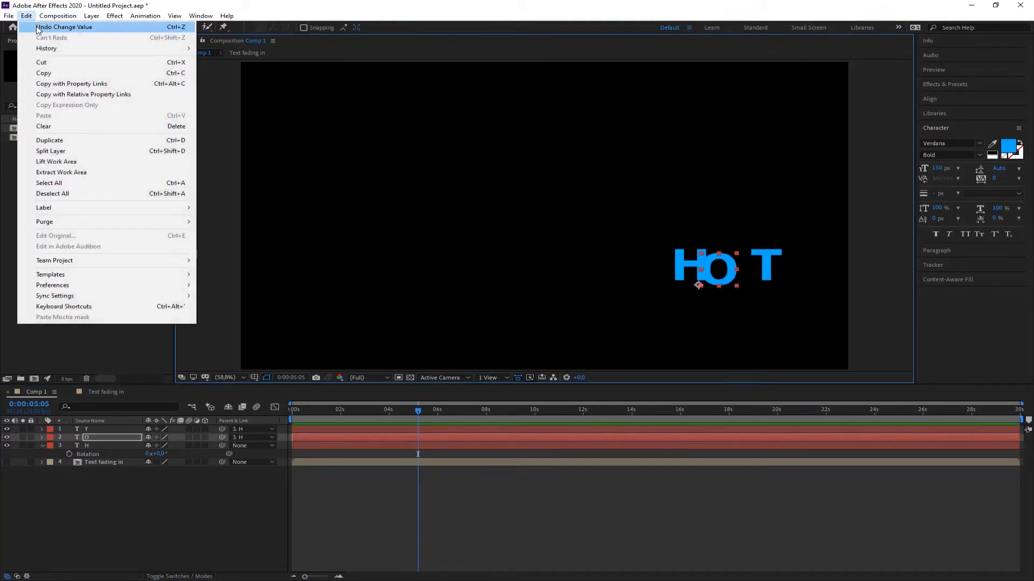
click(38, 28)
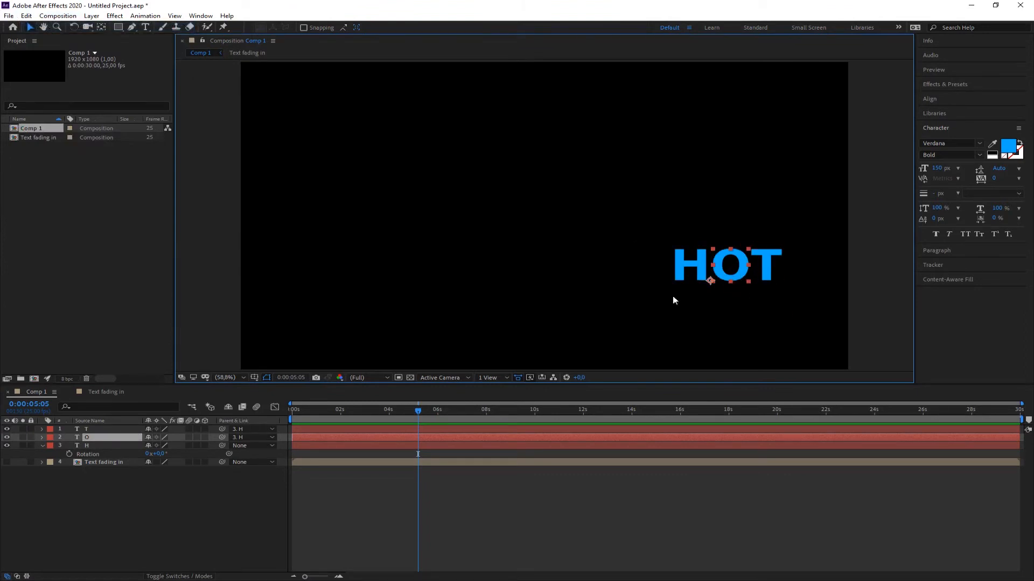
- Set the first position keyframe of the "O" layer at 0:00:01:01, and collapse the properties of "H"
drag(425, 411, 314, 412)
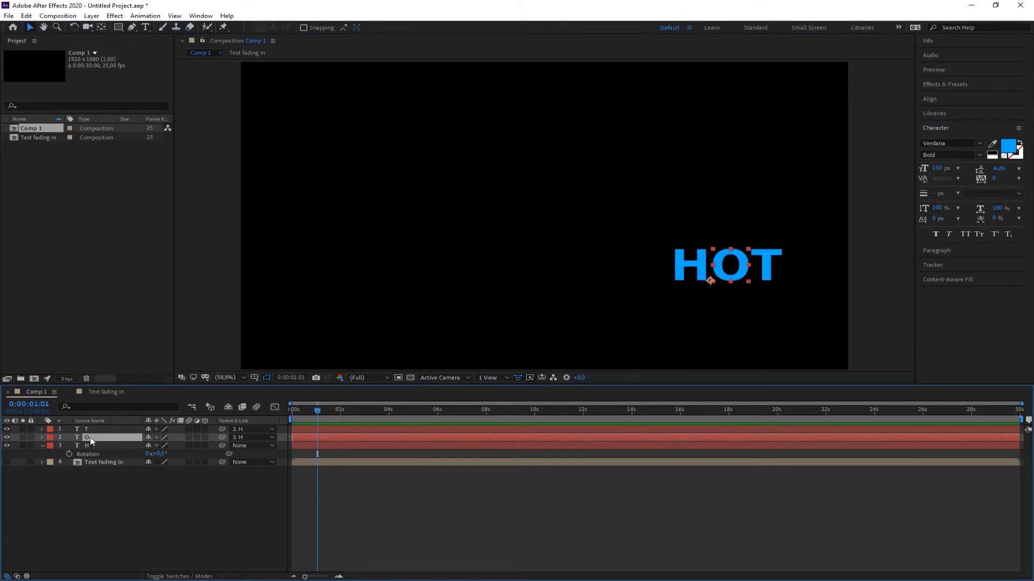
key(p)
click(69, 446)
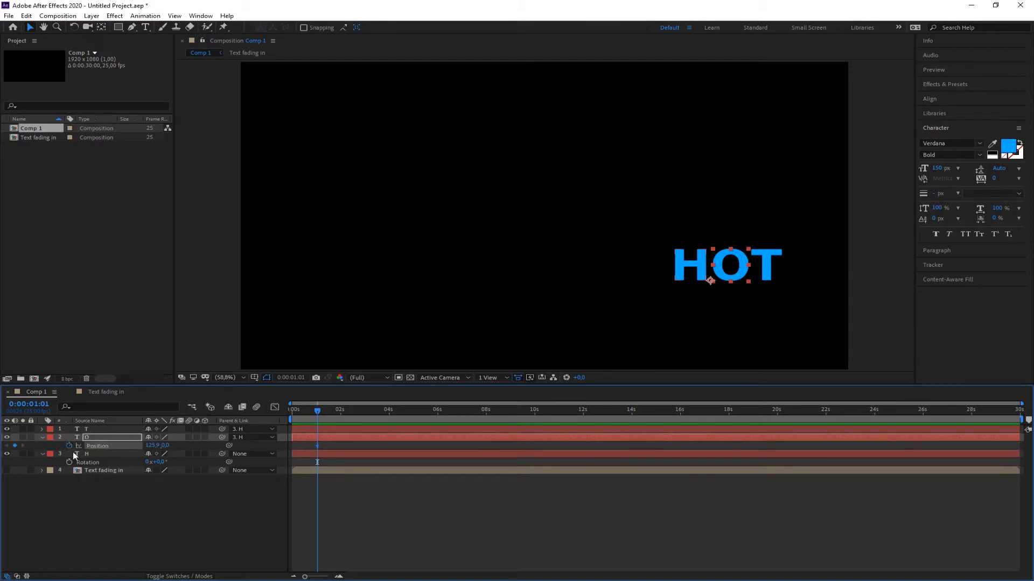
click(43, 453)
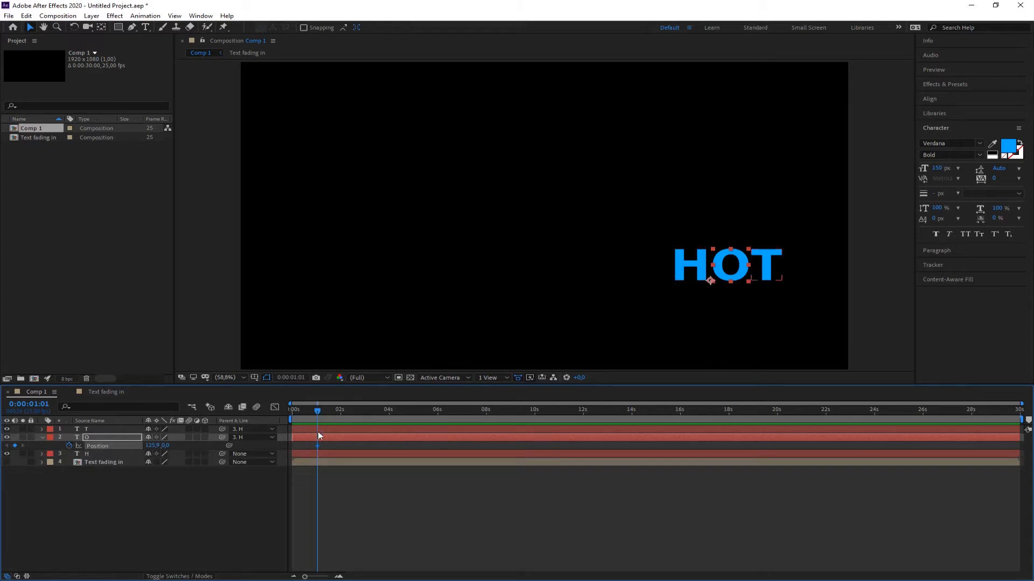
- Keyframe the "O" raised above the other letters at 0:00:02:03 and lowered below them at 0:00:03:16
drag(317, 411, 344, 411)
drag(730, 254, 732, 235)
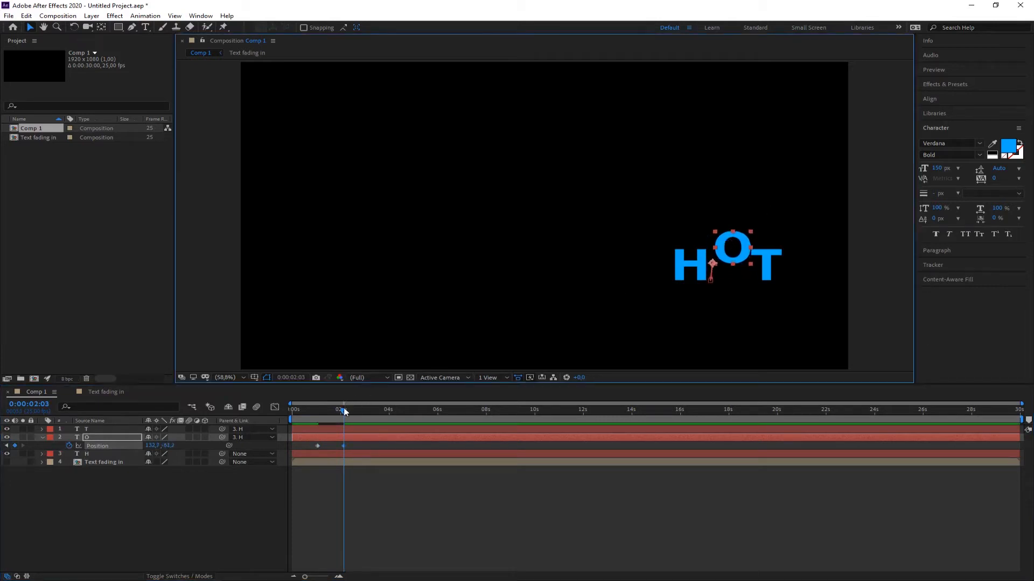
drag(344, 412, 380, 412)
drag(737, 253, 747, 280)
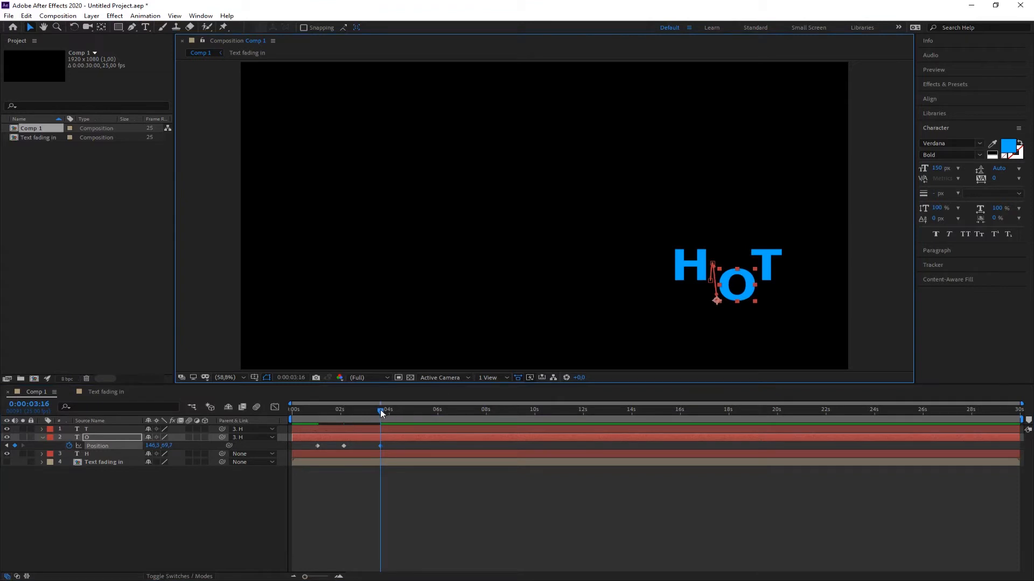
- Keyframe the "O" raised again at 0:00:05:01 and lowered slightly to the right, against the "T", at 0:00:06:14
drag(380, 412, 414, 412)
drag(730, 283, 725, 252)
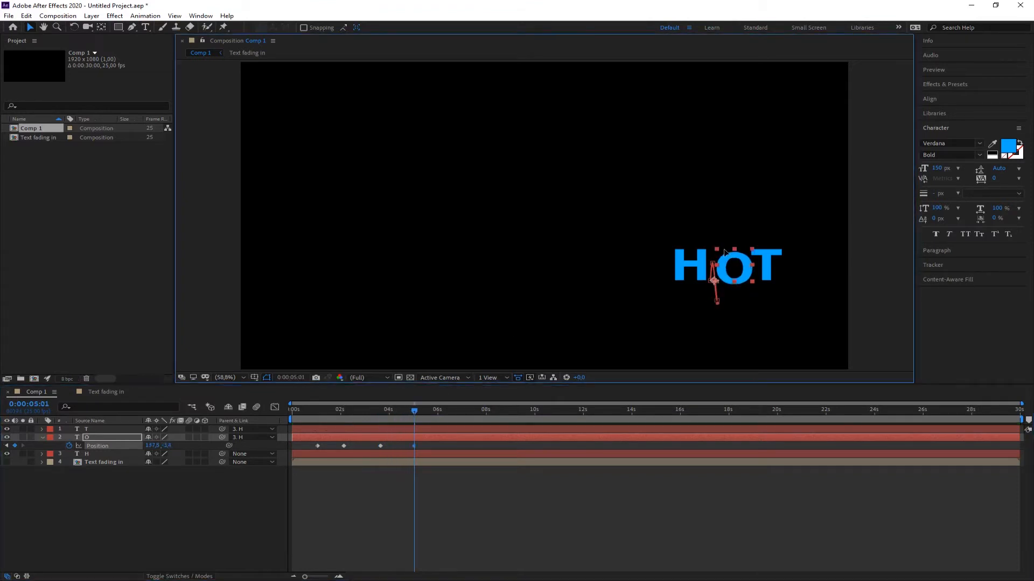
drag(414, 412, 451, 412)
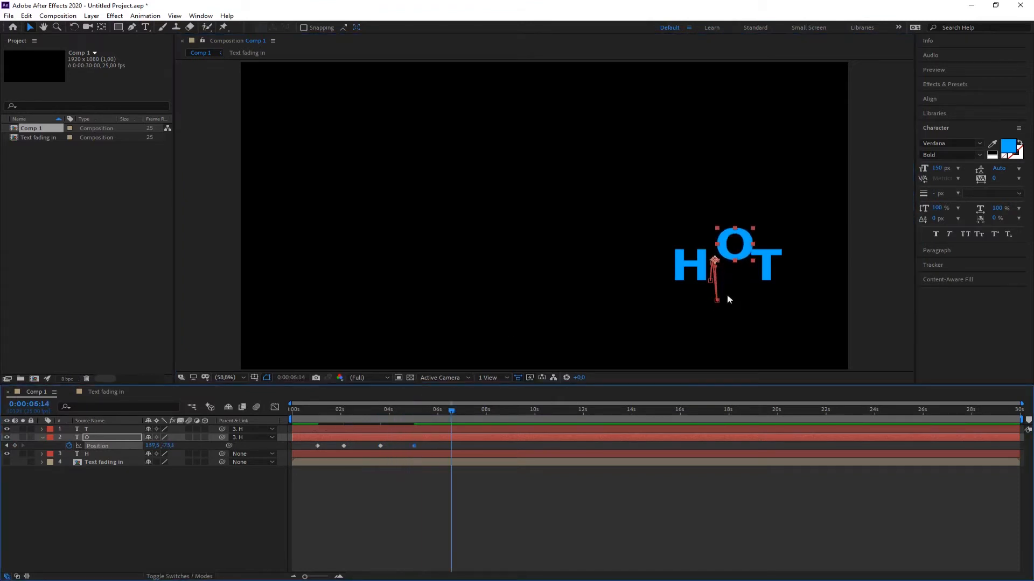
drag(738, 258, 749, 285)
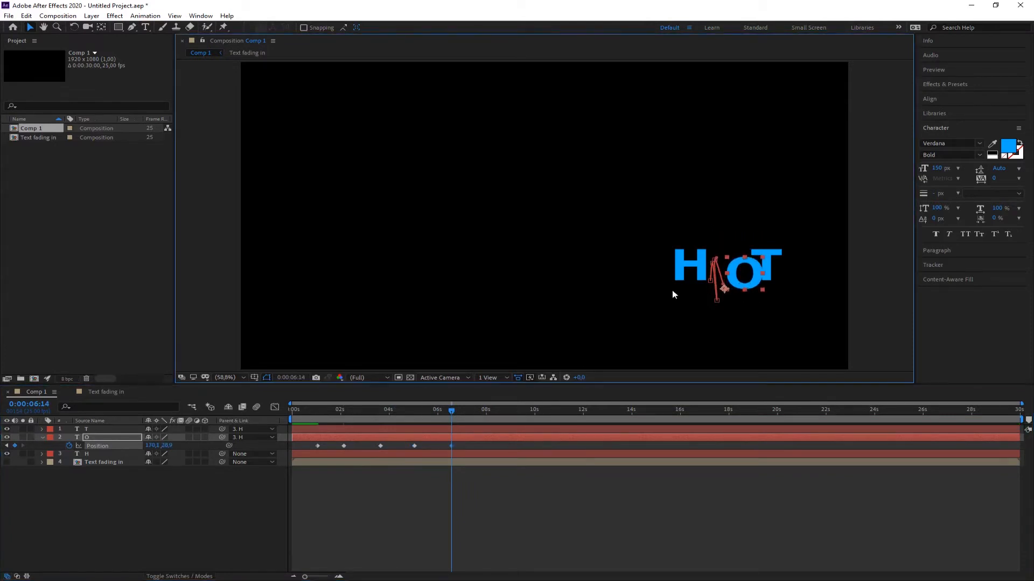
- Set the first position keyframe of the "T" layer at 0:00:00:00
click(89, 431)
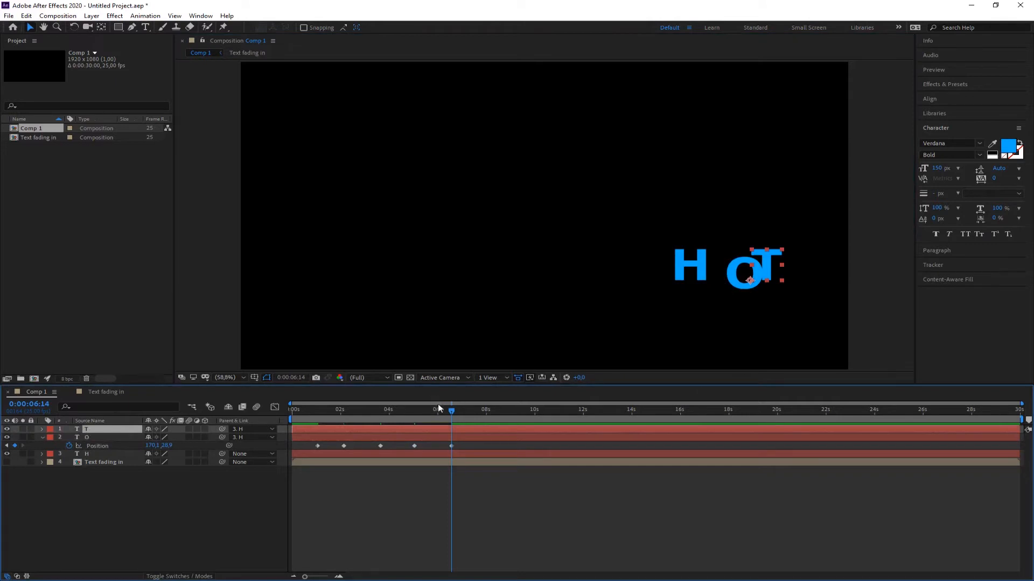
drag(449, 411, 286, 415)
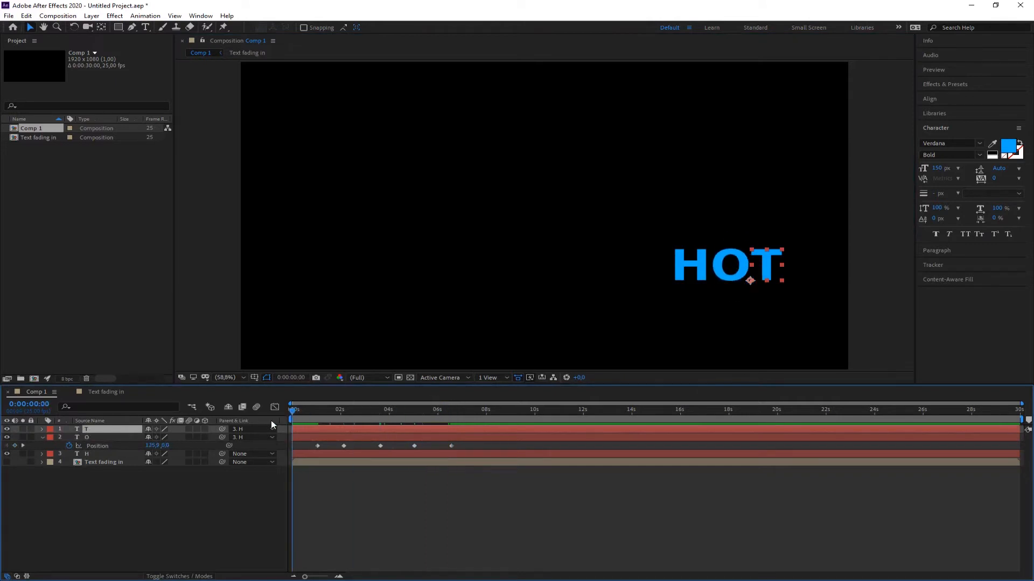
key(p)
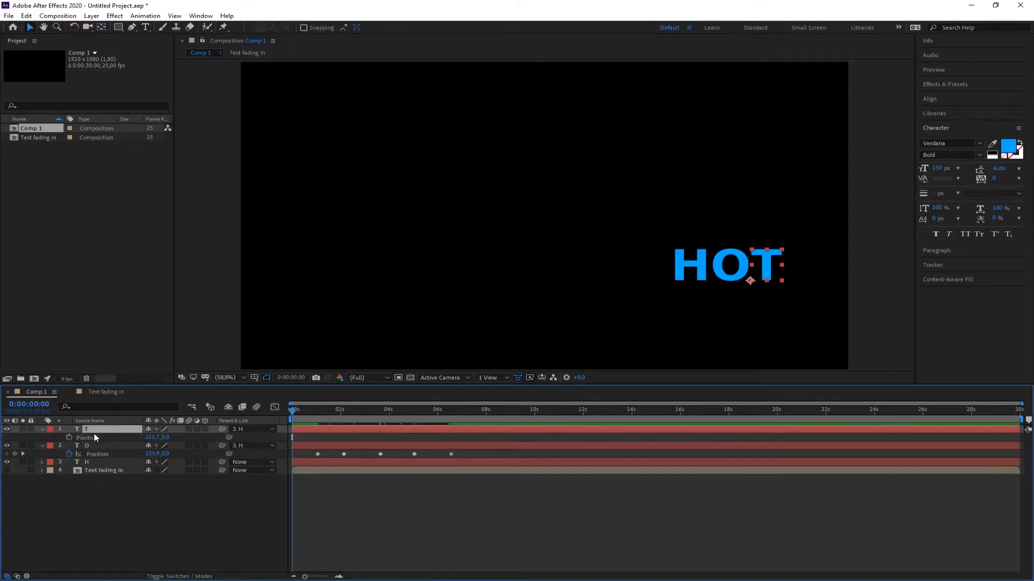
click(69, 437)
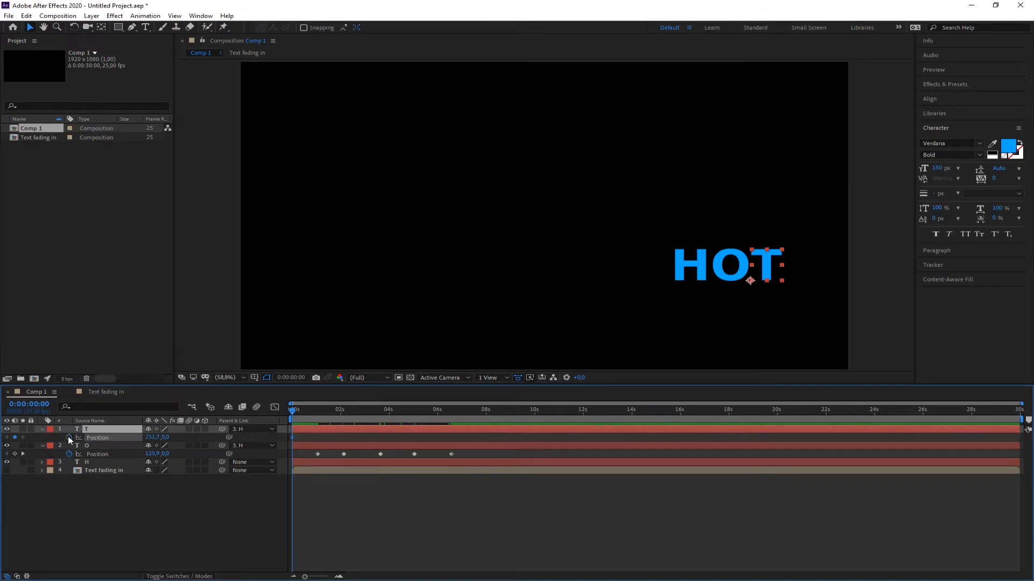
- Move the "T" up and right for its 0:00:00:00 keyframe, and keyframe it higher and farther left just after 1 second
click(770, 260)
drag(770, 260, 782, 244)
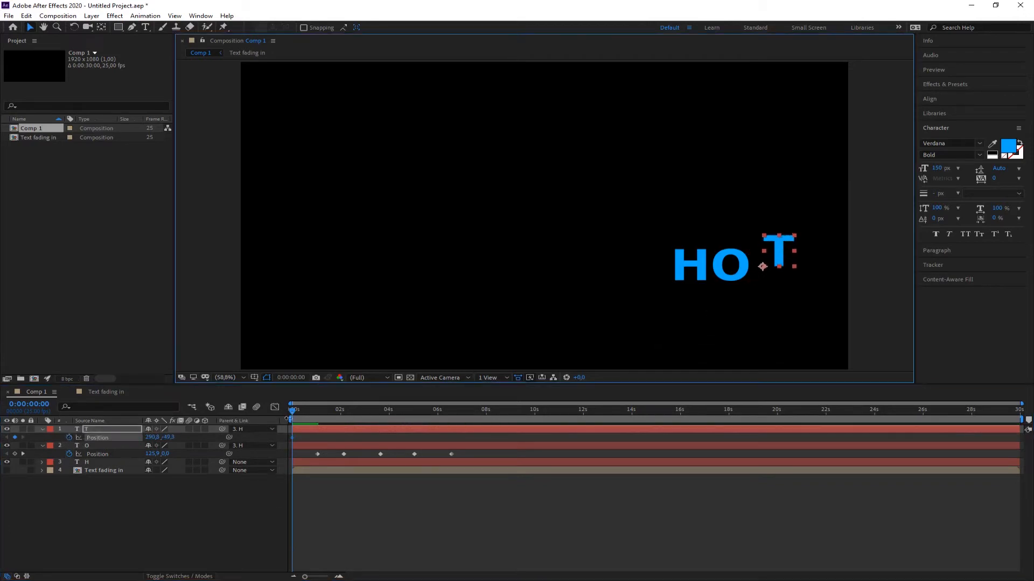
drag(292, 412, 340, 417)
drag(788, 242, 774, 225)
- Keyframe the "T" lowered to the right at 0:00:02:05 and raised farther right at 0:00:03:09
drag(321, 412, 345, 413)
drag(768, 246, 781, 281)
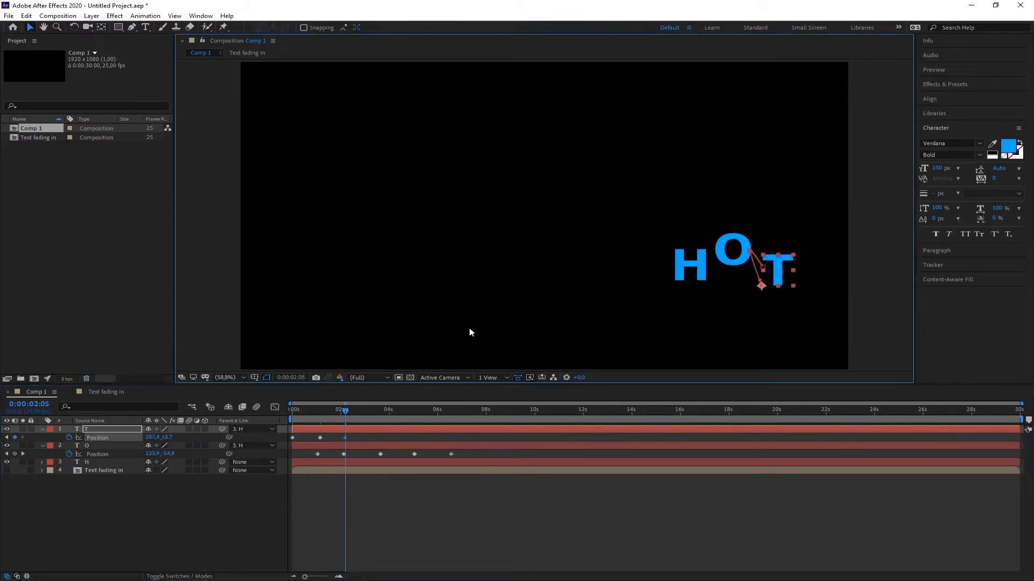
drag(345, 413, 373, 412)
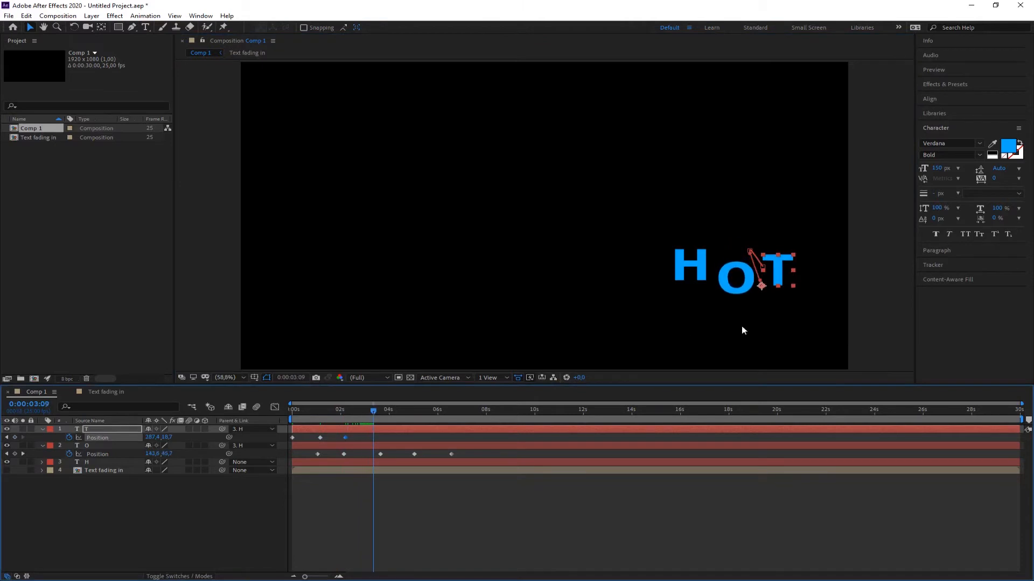
drag(784, 266, 793, 248)
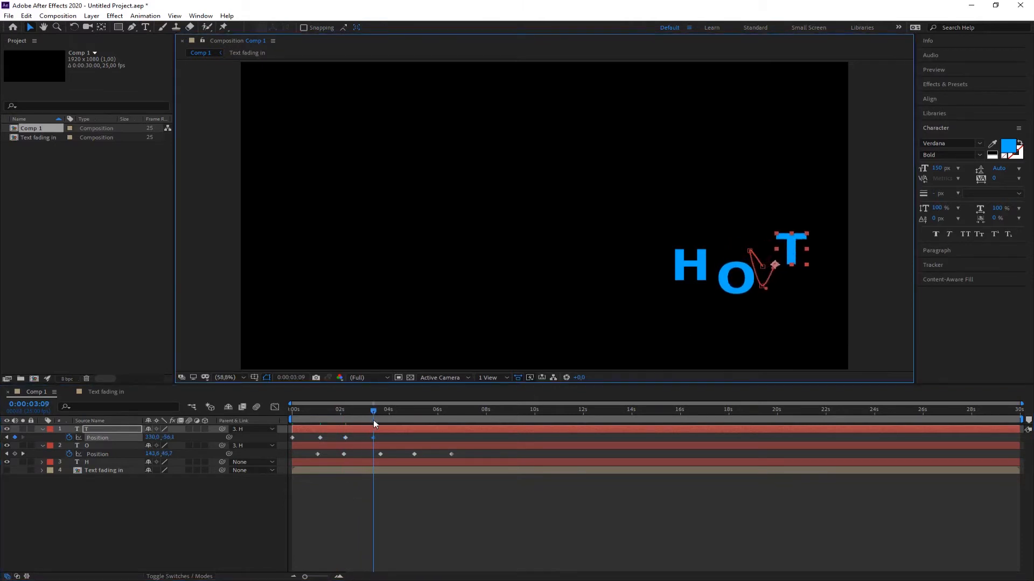
- Keyframe the "T" raised close to the "O" between 4 and 5 seconds and lowered to the right at 0:00:05:13
drag(374, 412, 398, 413)
drag(785, 264, 762, 261)
drag(406, 410, 426, 410)
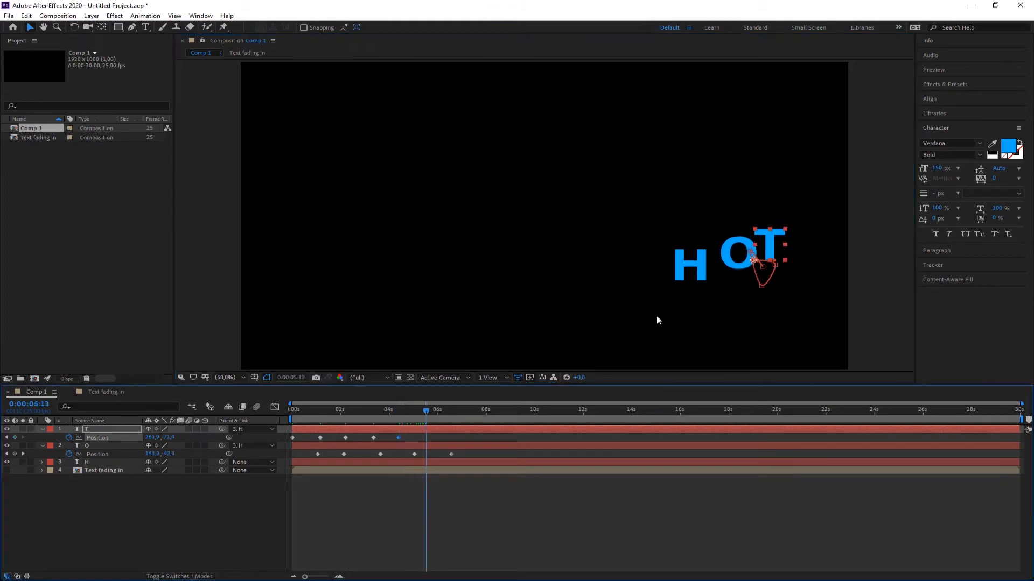
drag(778, 246, 787, 271)
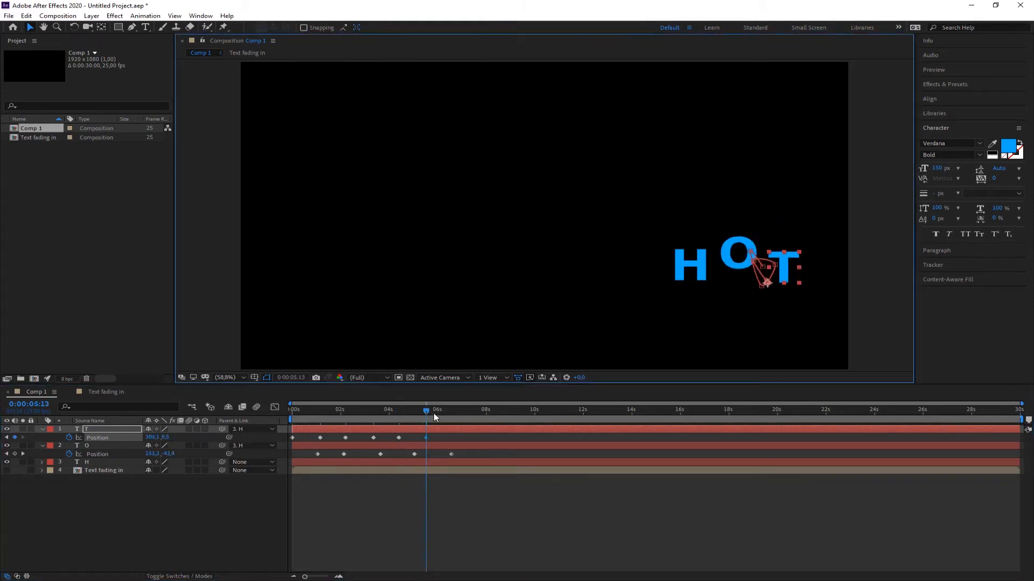
- Keyframe the "T" raised to the right at 0:00:06:15 and return the playhead to 0:00:00:00
drag(435, 417, 451, 412)
drag(789, 265, 797, 246)
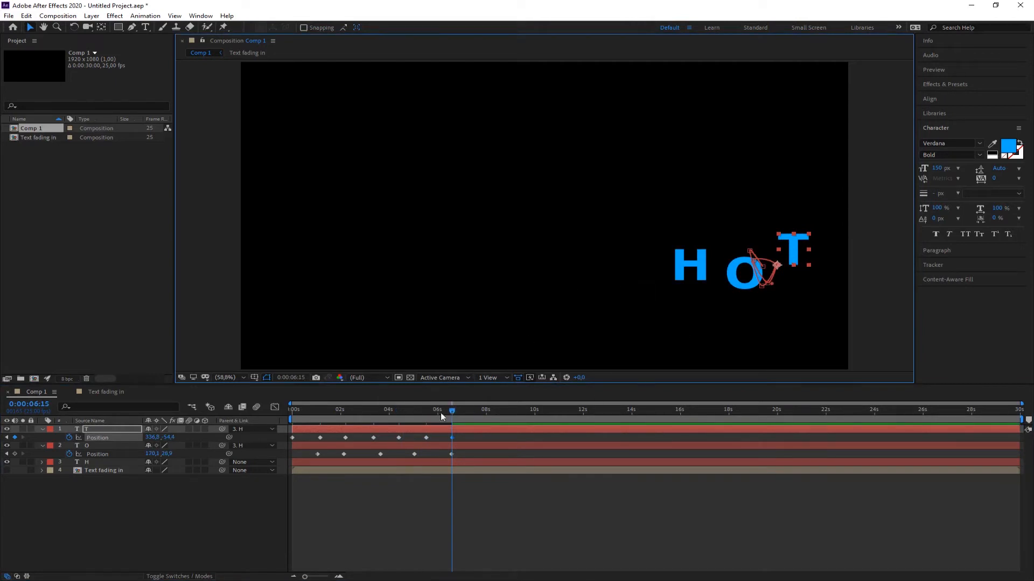
drag(451, 413, 249, 421)
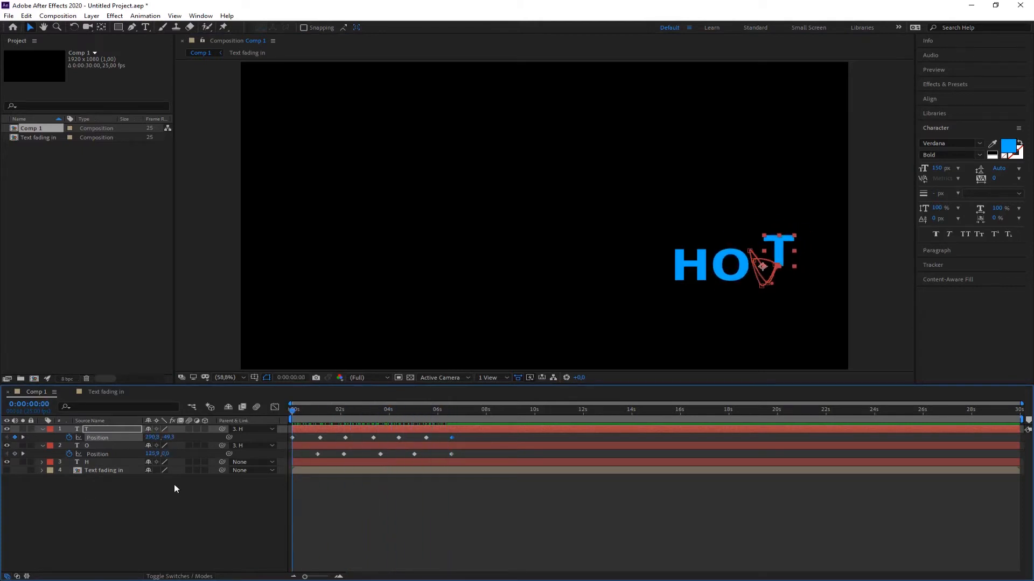
- Set the first position keyframe of the "H" layer at 0:00:00:00 and shift the letter slightly left
click(87, 462)
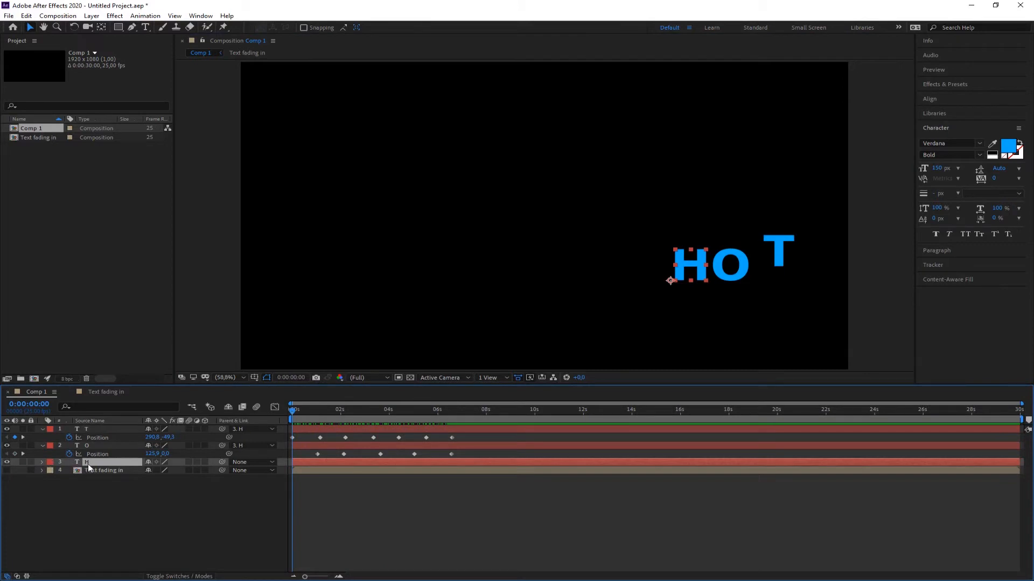
key(p)
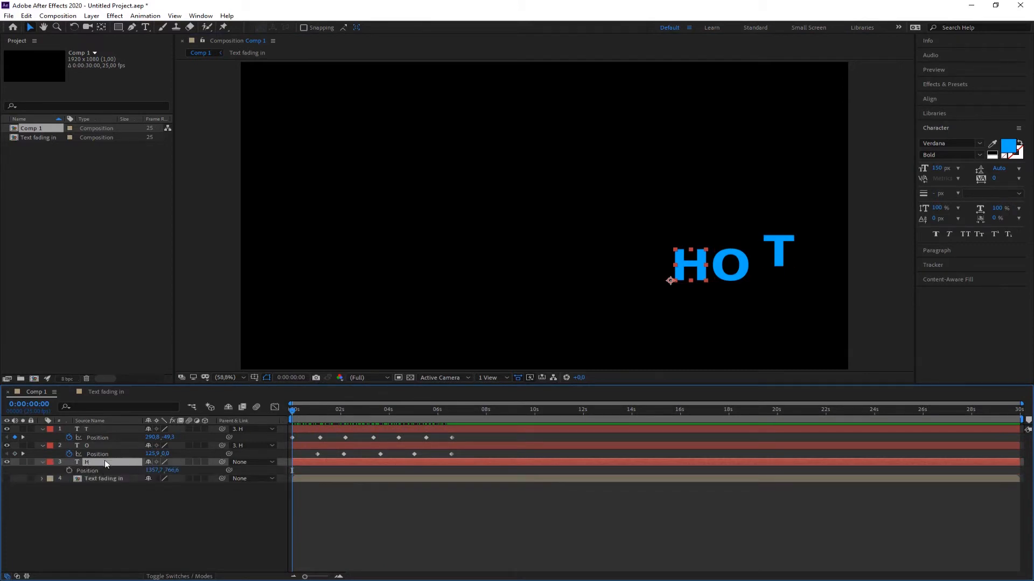
click(69, 470)
mouse_move(685, 267)
mouse_down()
mouse_move(583, 195)
mouse_move(721, 264)
mouse_move(680, 267)
mouse_up()
key(space)
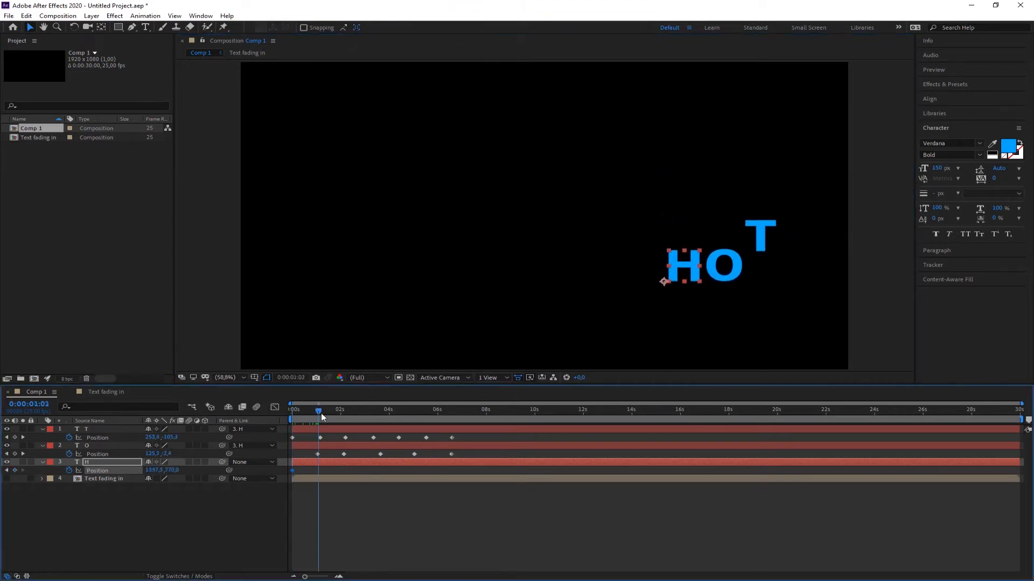
- Keyframe the "H" far up and left just after 2 seconds and down and left at 0:00:06:16, then scrub through the animation
drag(685, 270, 618, 163)
drag(334, 421, 451, 421)
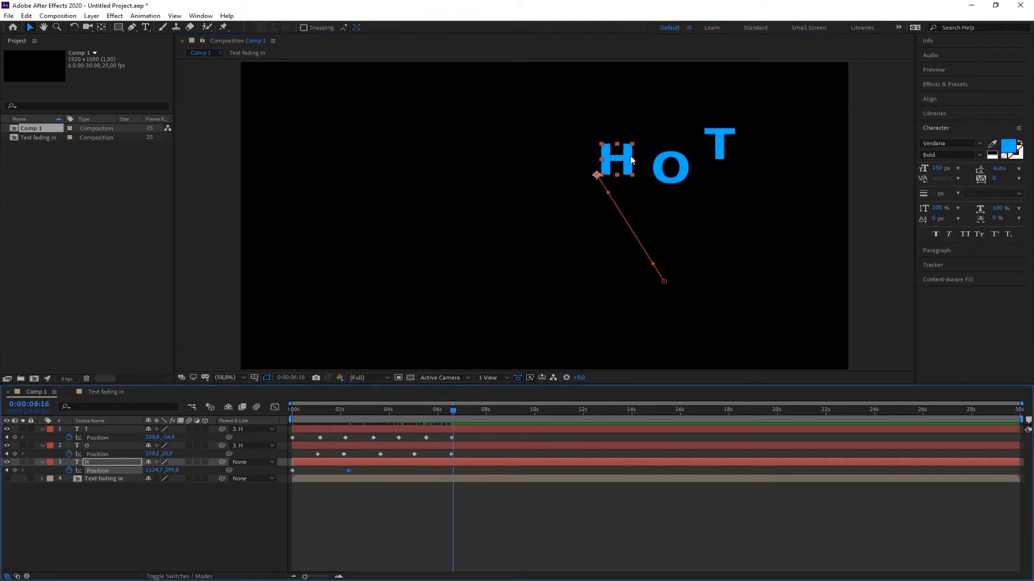
drag(626, 167, 587, 285)
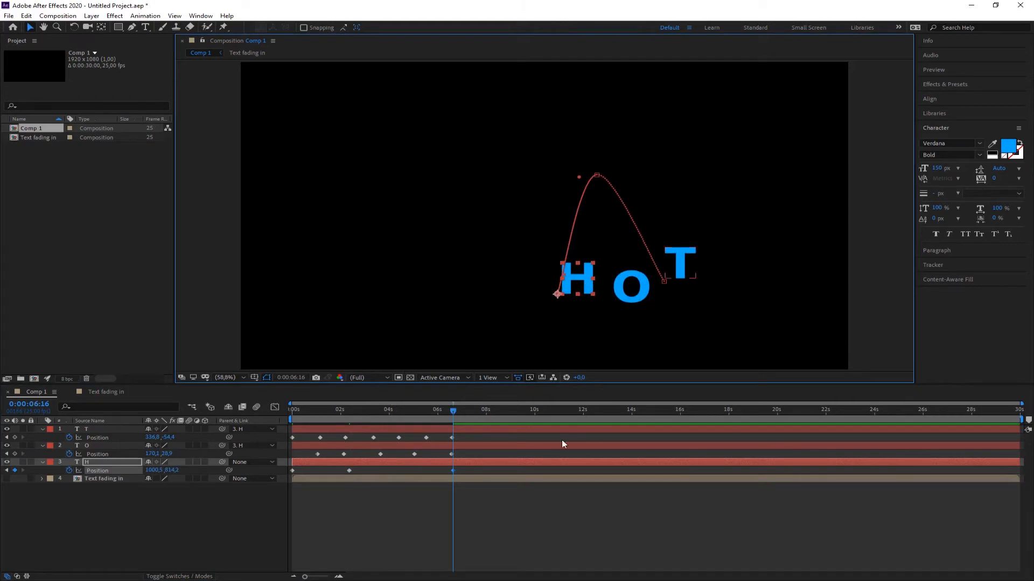
drag(452, 413, 278, 416)
drag(326, 412, 253, 414)
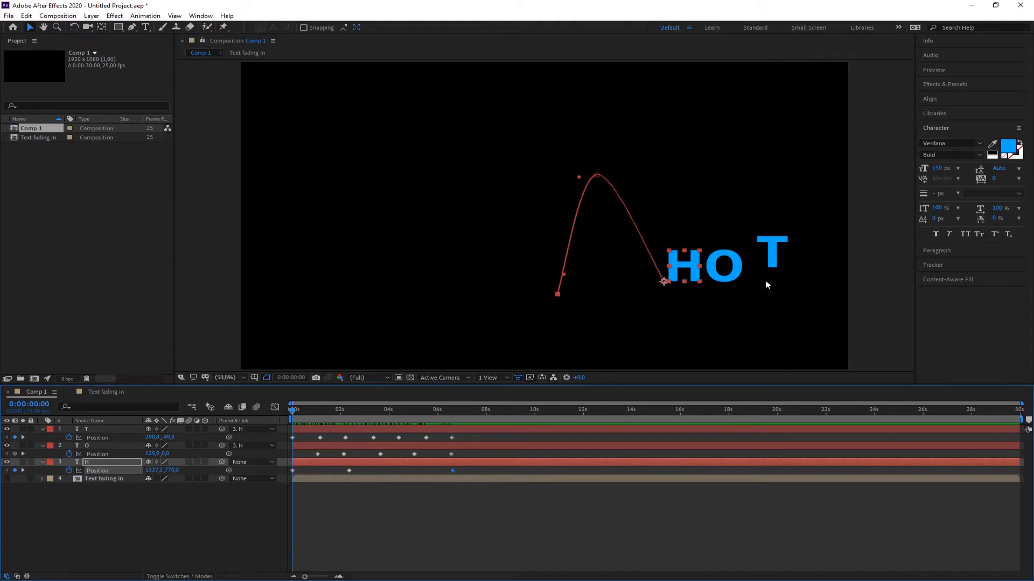
- Deselect everything and collapse the properties of the "H", "O" and "T" layers
key(ctrl+s)
click(149, 528)
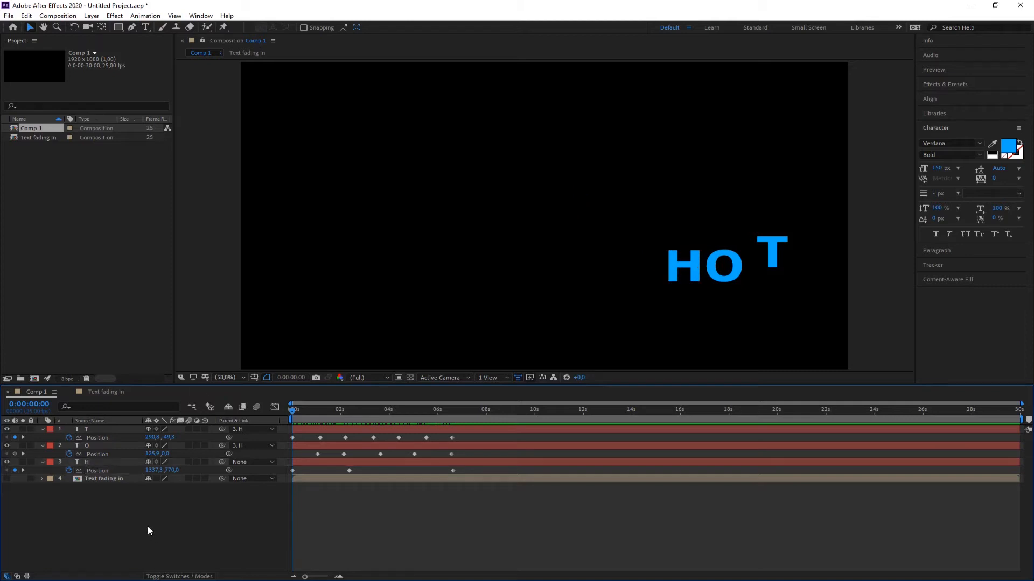
click(42, 462)
click(41, 445)
click(42, 429)
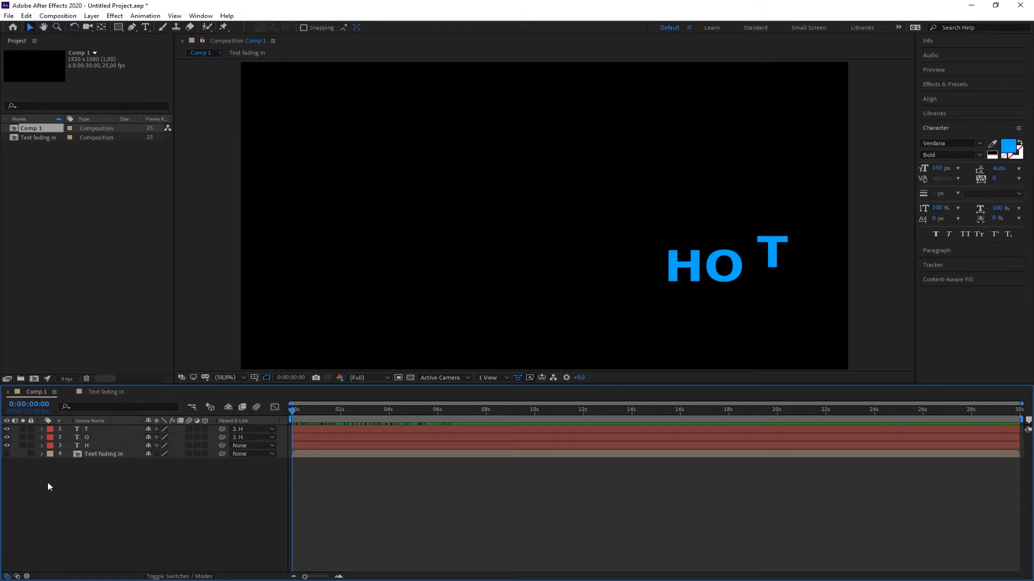
right_click(77, 490)
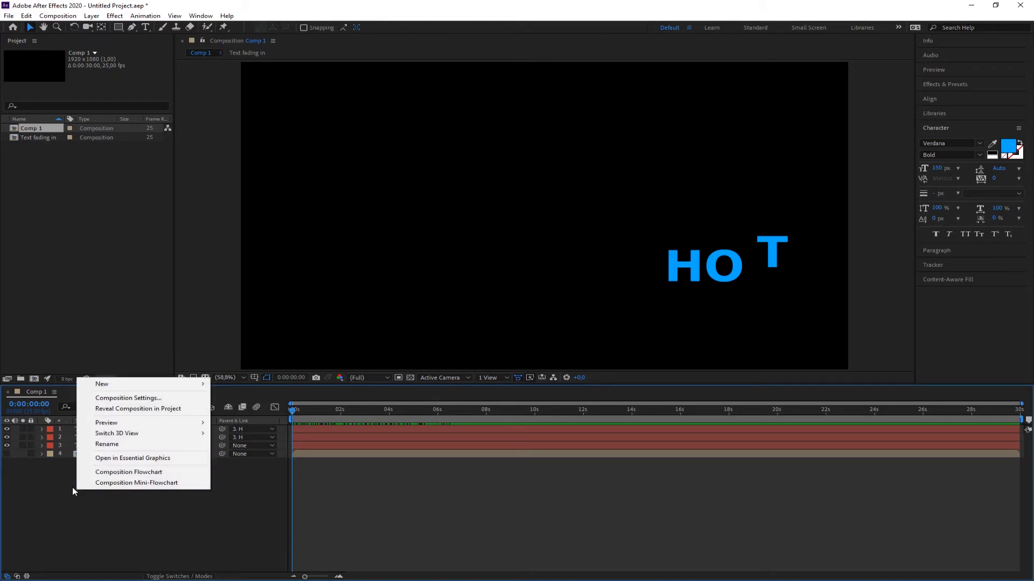
click(72, 488)
right_click(80, 483)
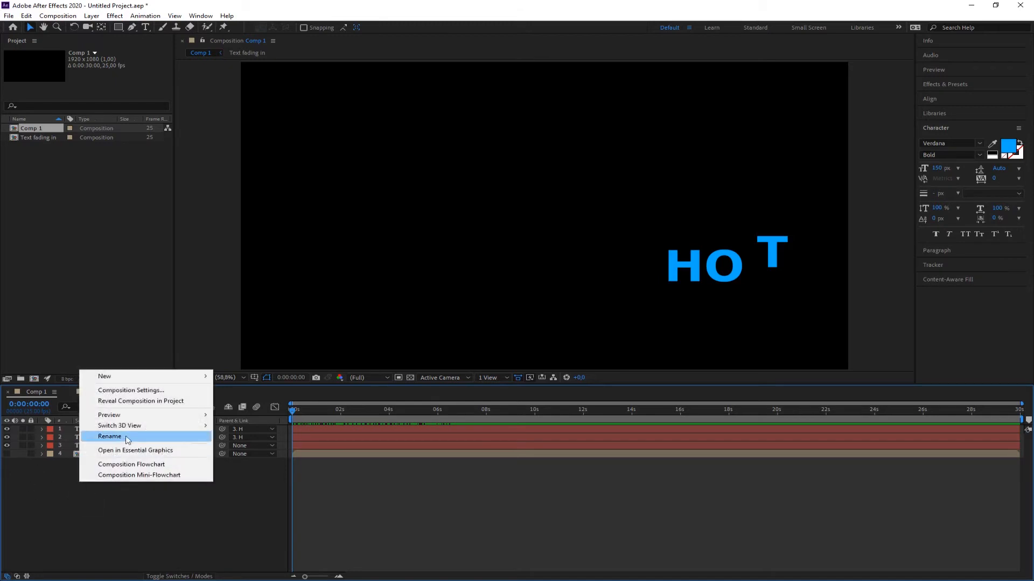
mouse_move(122, 380)
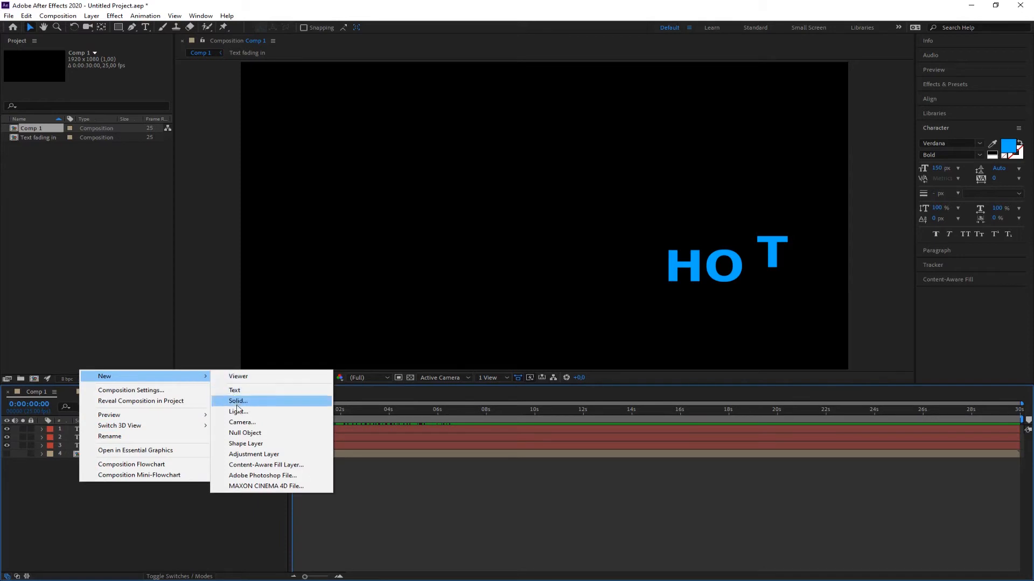
click(174, 531)
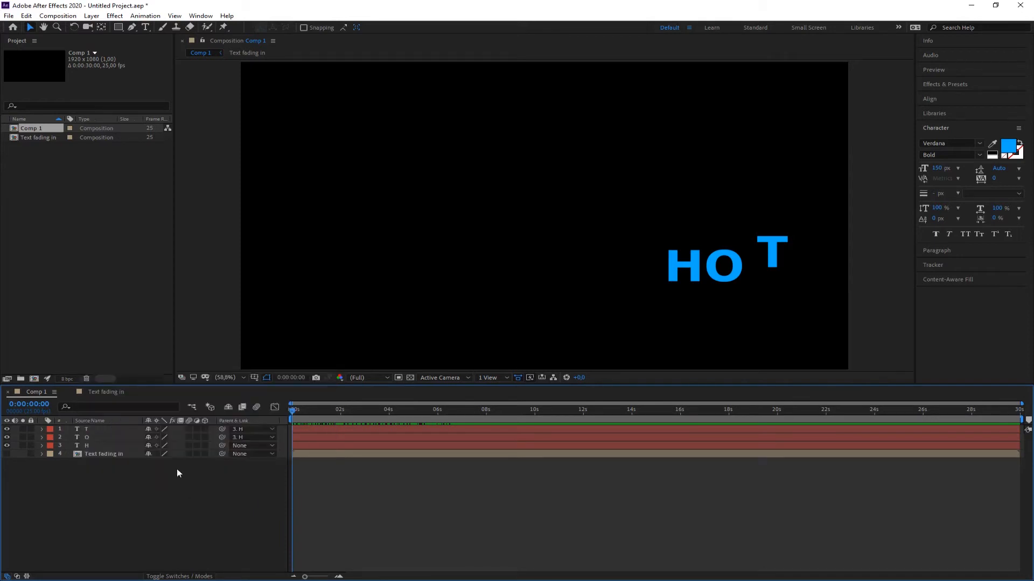
click(10, 17)
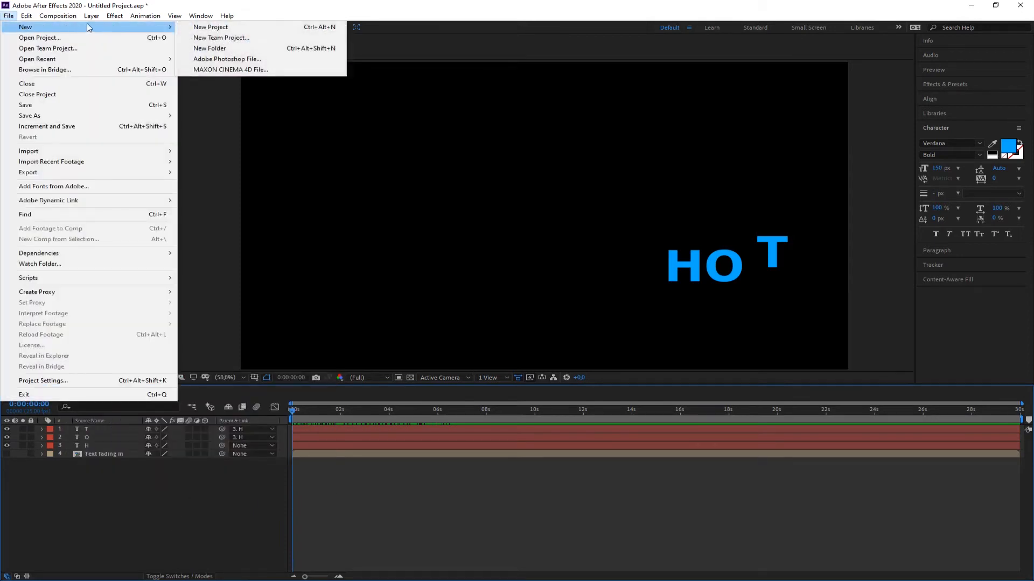
mouse_move(87, 17)
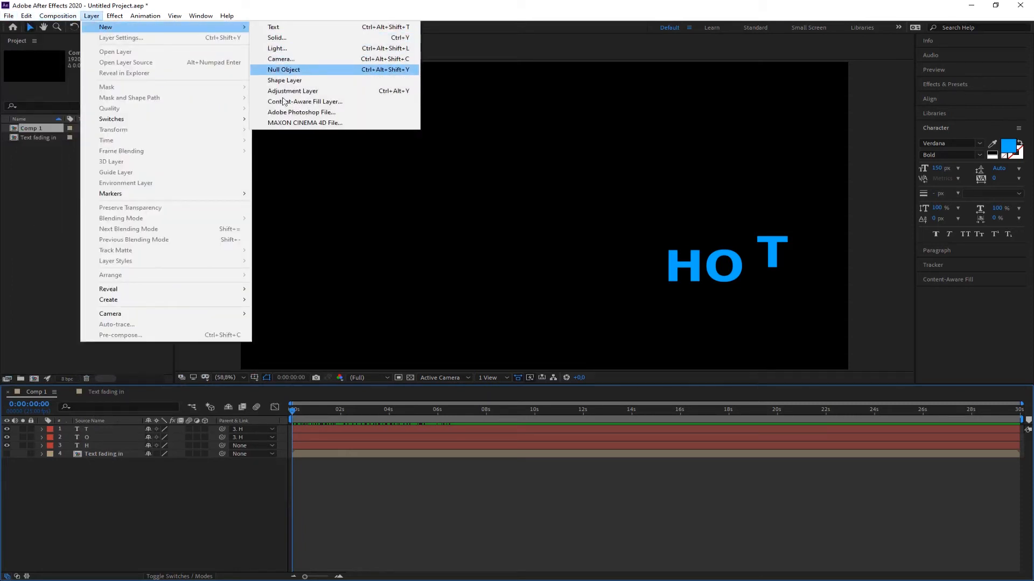
click(187, 508)
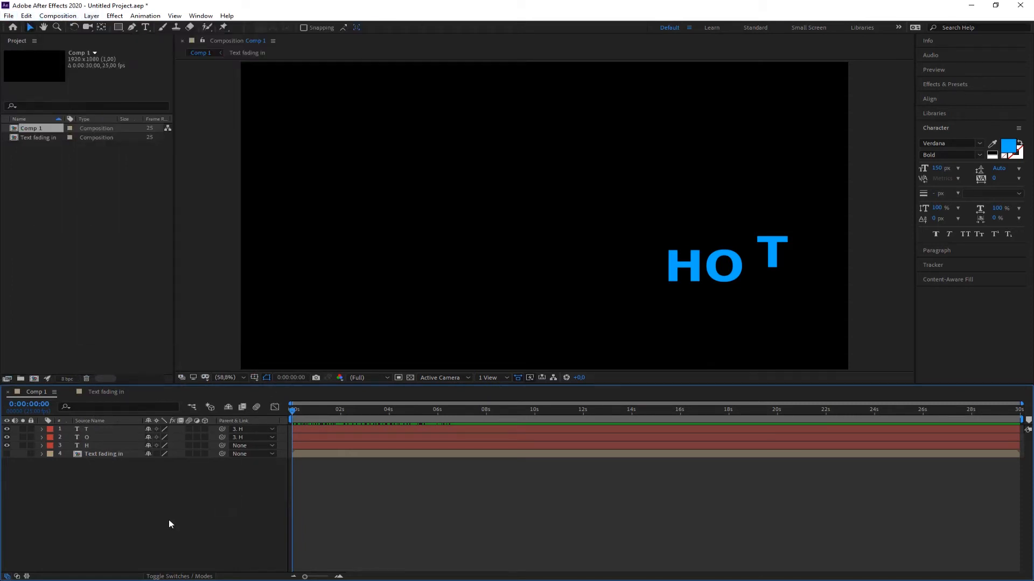
- Add a null object to the composition and move it up and slightly right of the frame's center
right_click(104, 502)
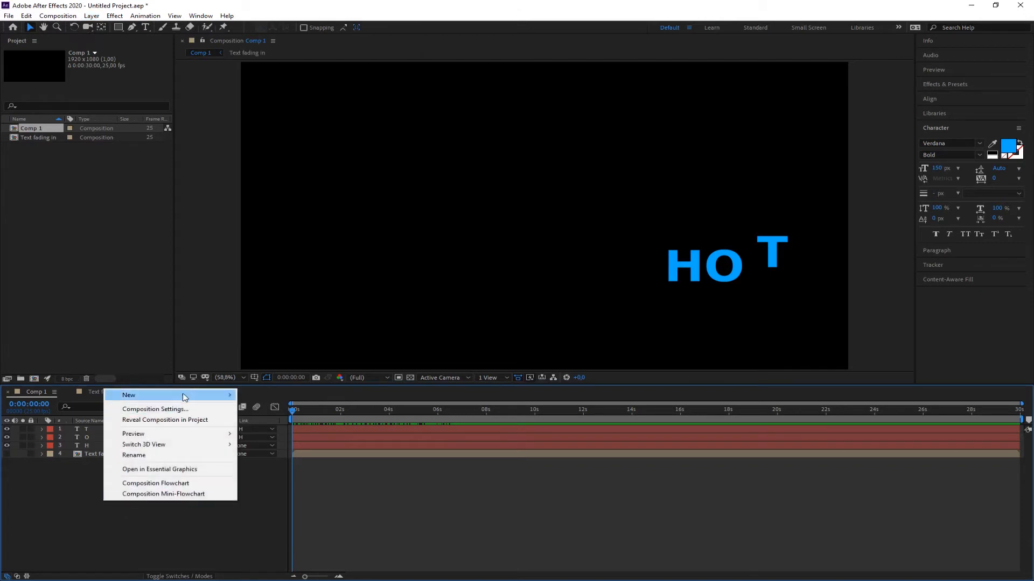
mouse_move(198, 399)
click(276, 455)
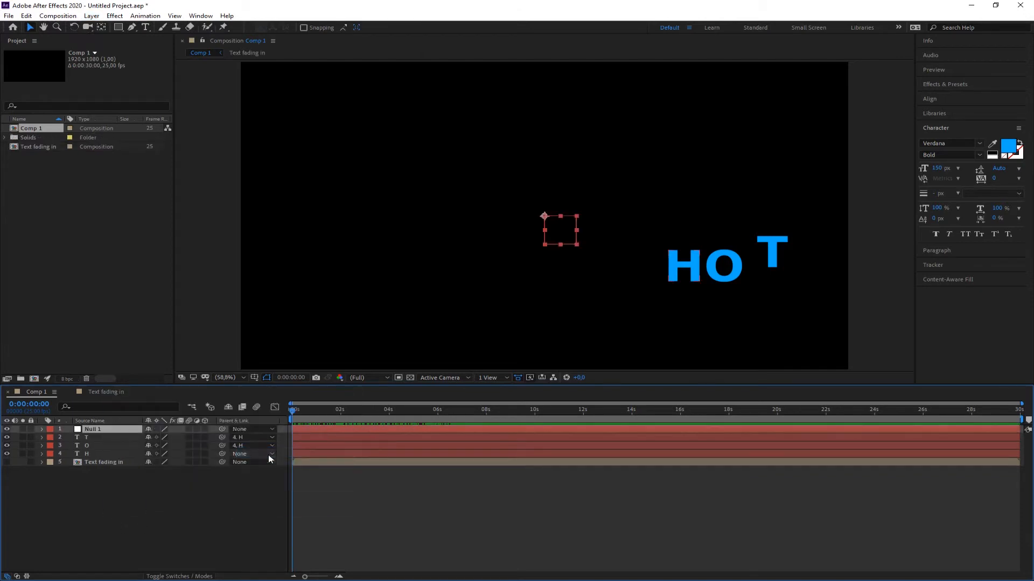
drag(567, 219, 593, 149)
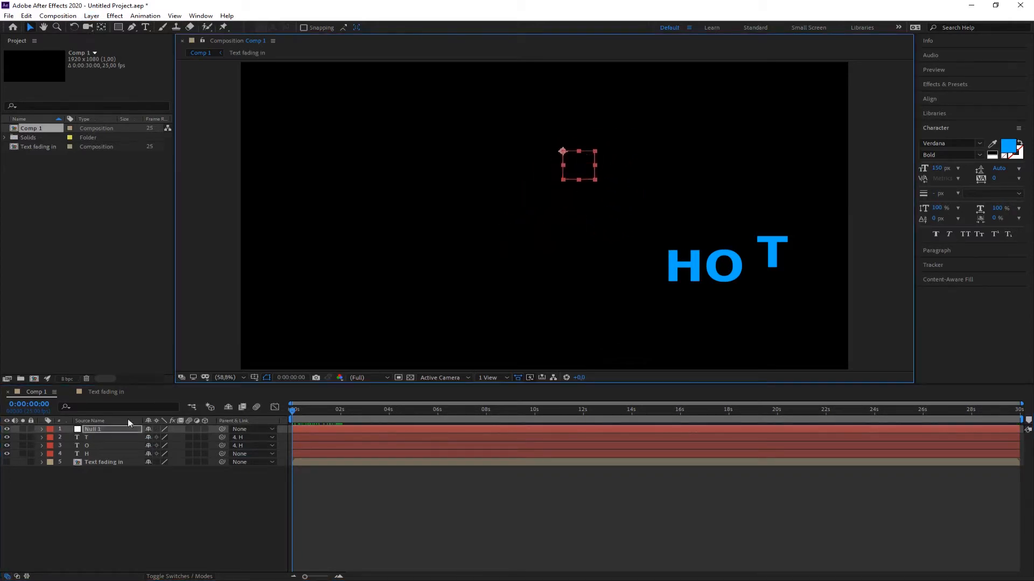
- Inspect the null's transform properties and reposition it above and left of the "HOT" letters
click(42, 429)
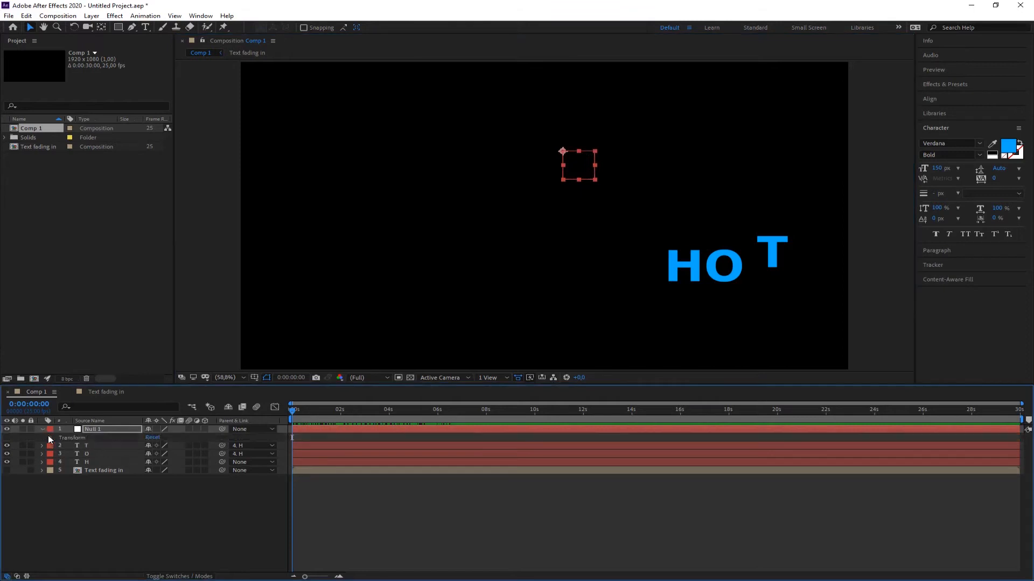
click(52, 437)
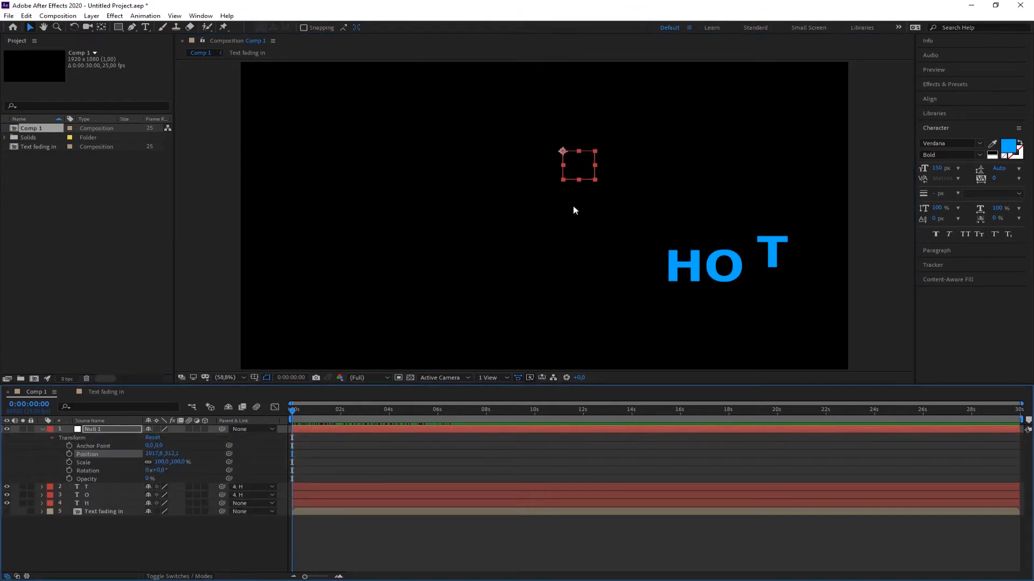
drag(579, 157, 577, 194)
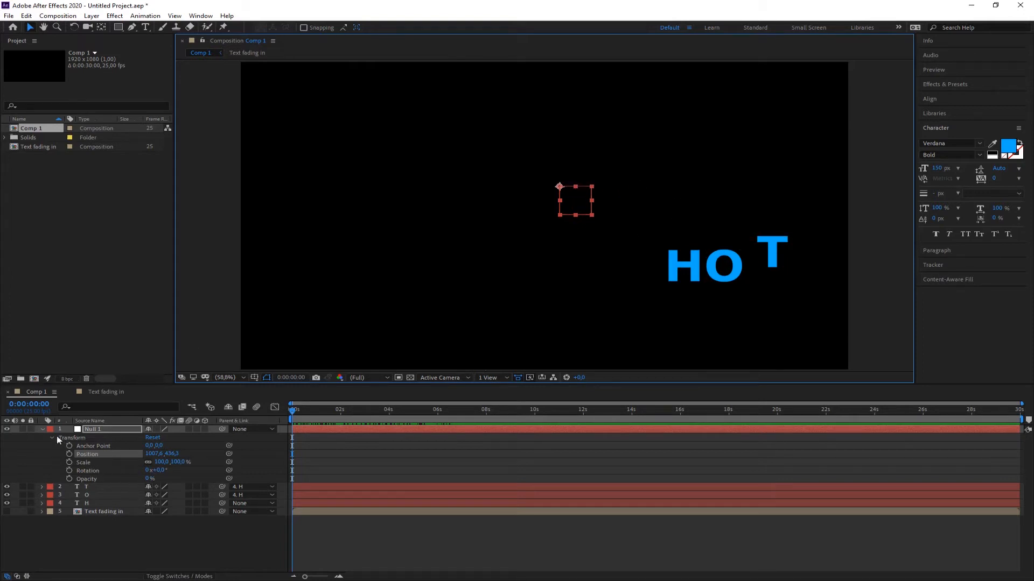
click(42, 429)
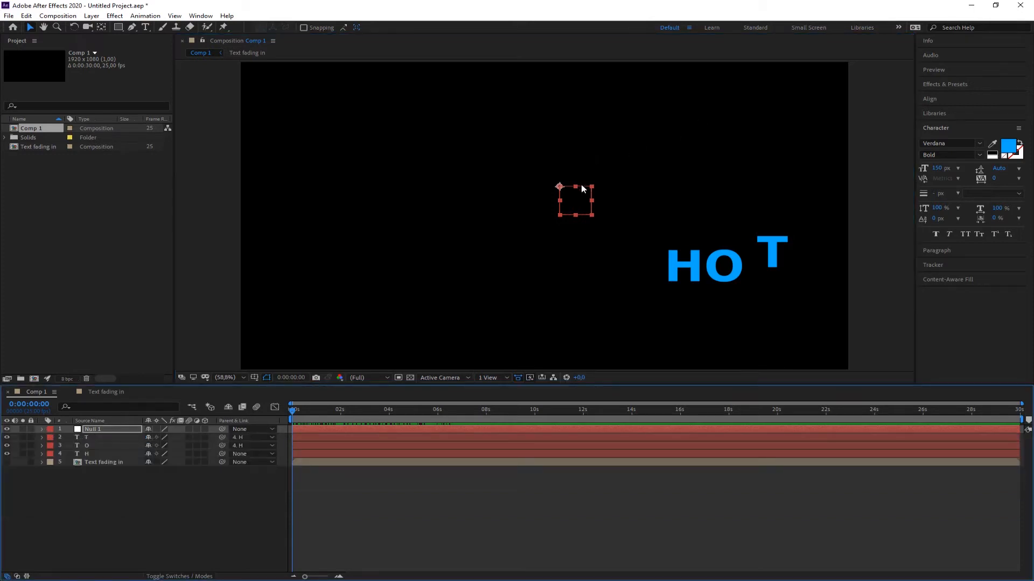
drag(584, 189, 614, 195)
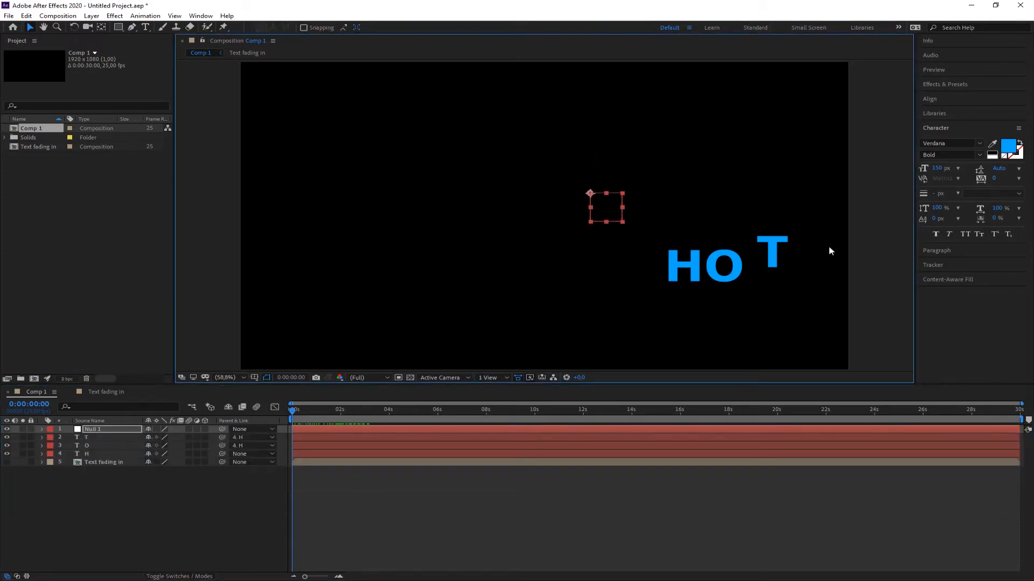
- Parent the "T", "O" and "H" layers together to the "Null 1" layer
click(89, 438)
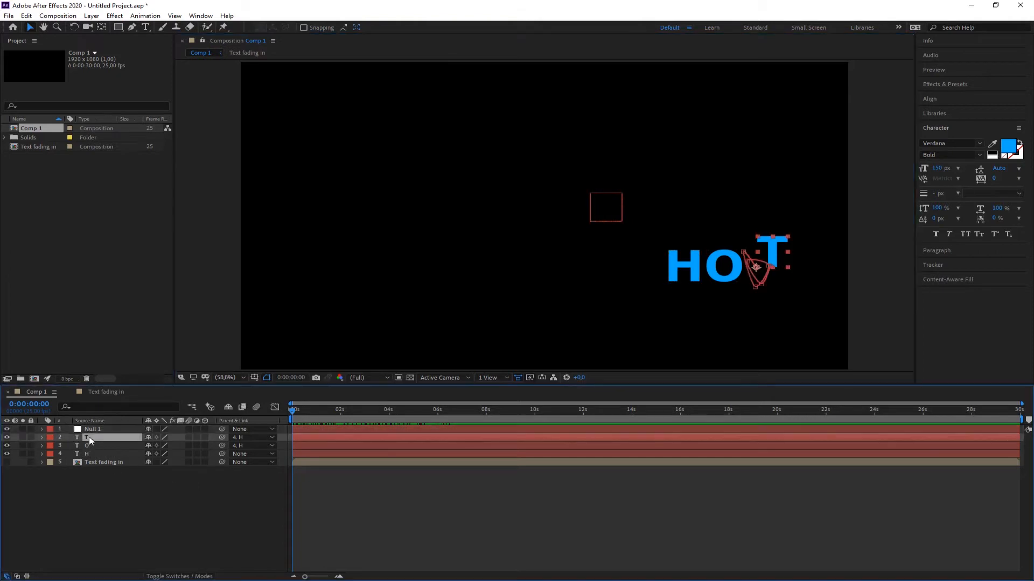
shift+click(91, 454)
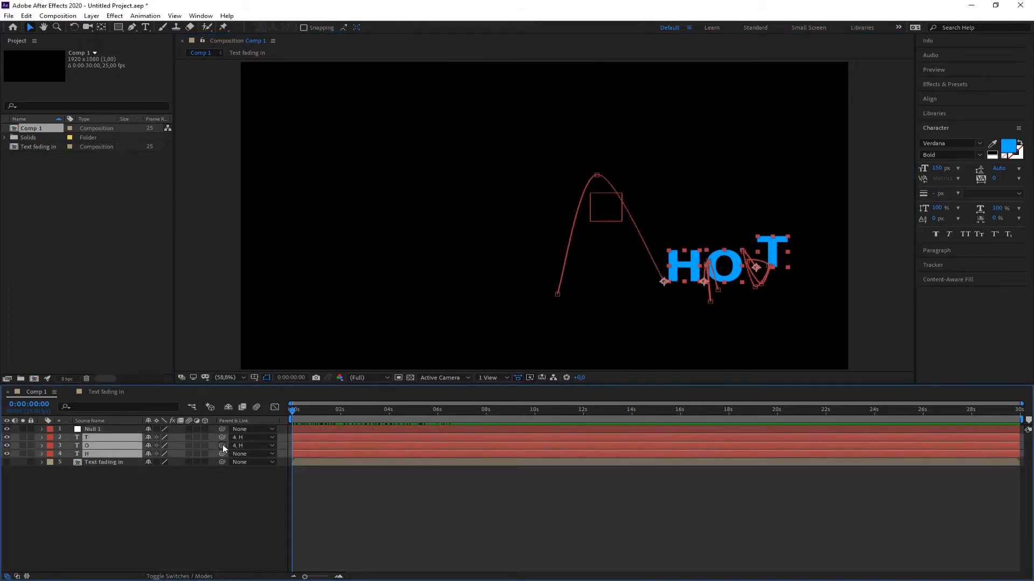
drag(221, 445, 95, 431)
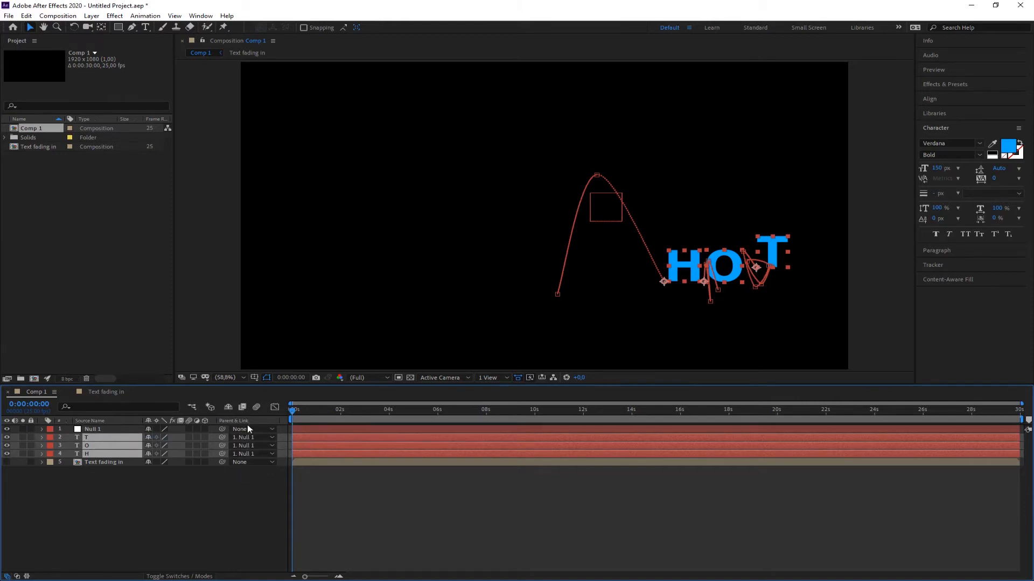
- Hide the layer switches columns in the timeline of Comp 1
click(277, 409)
click(275, 409)
click(7, 577)
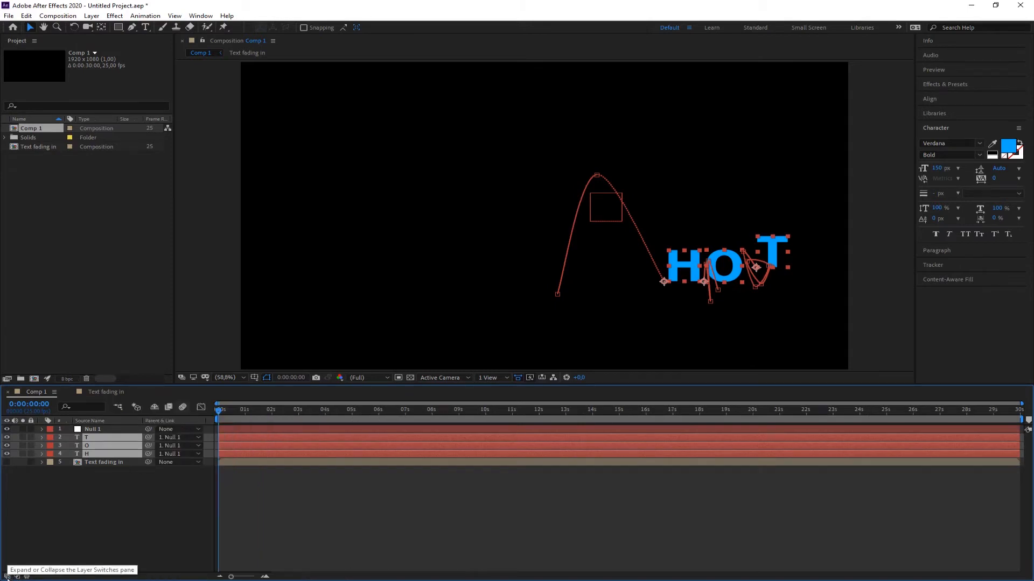
- Show the layer switches columns again and toggle the transfer controls and in/out time columns on and off
click(7, 576)
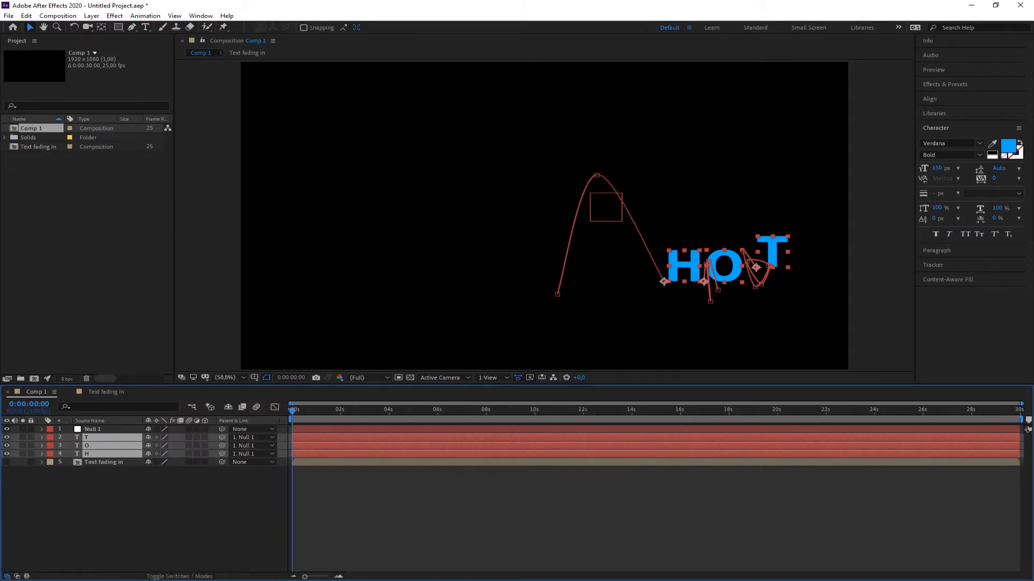
click(17, 576)
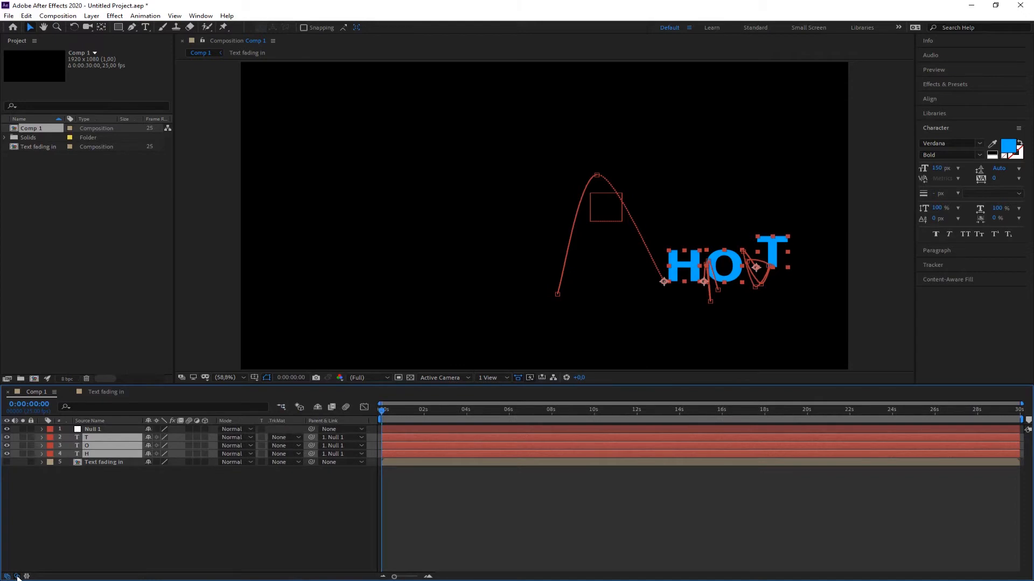
click(17, 577)
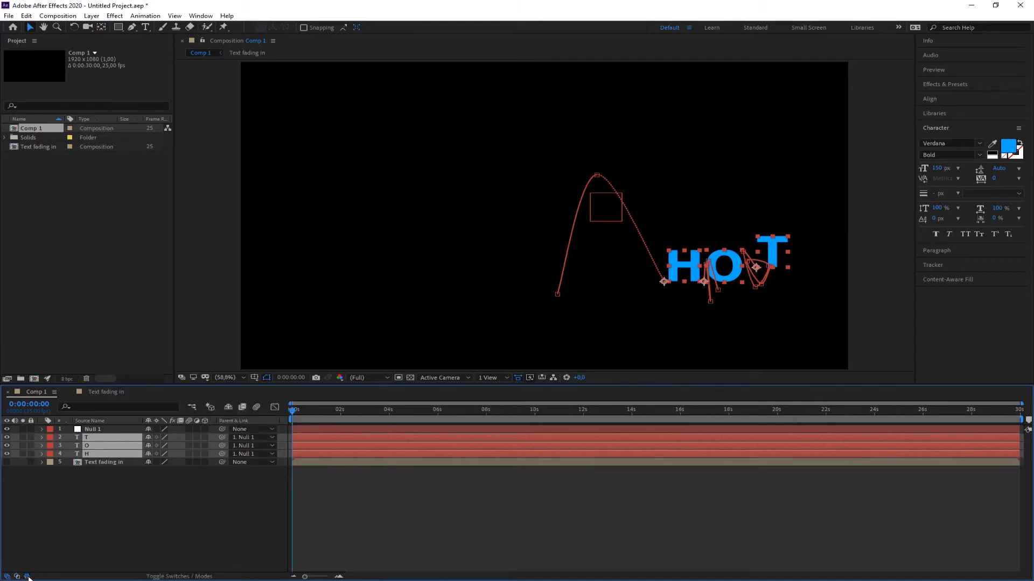
click(27, 576)
click(27, 576)
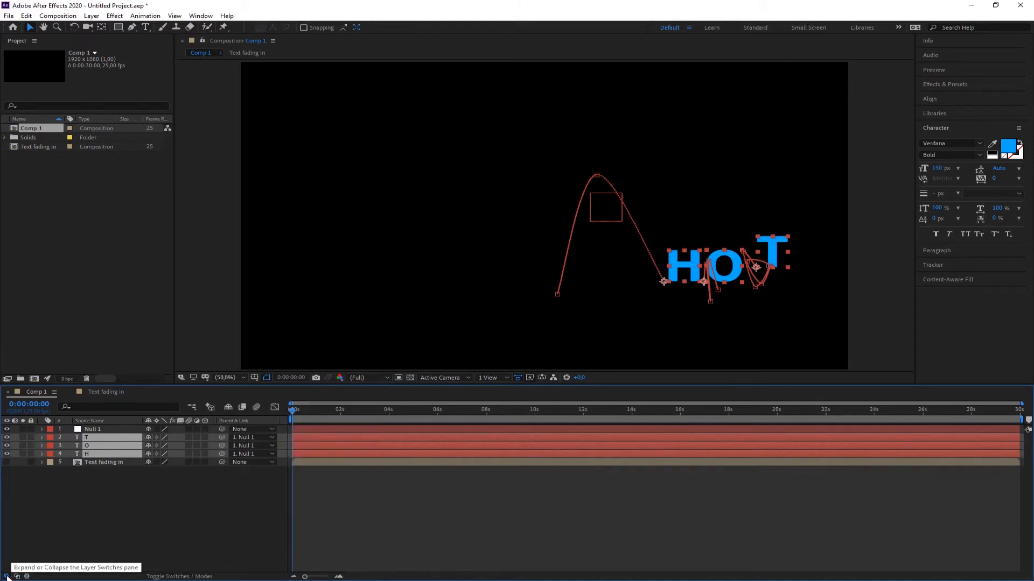
click(8, 576)
click(8, 576)
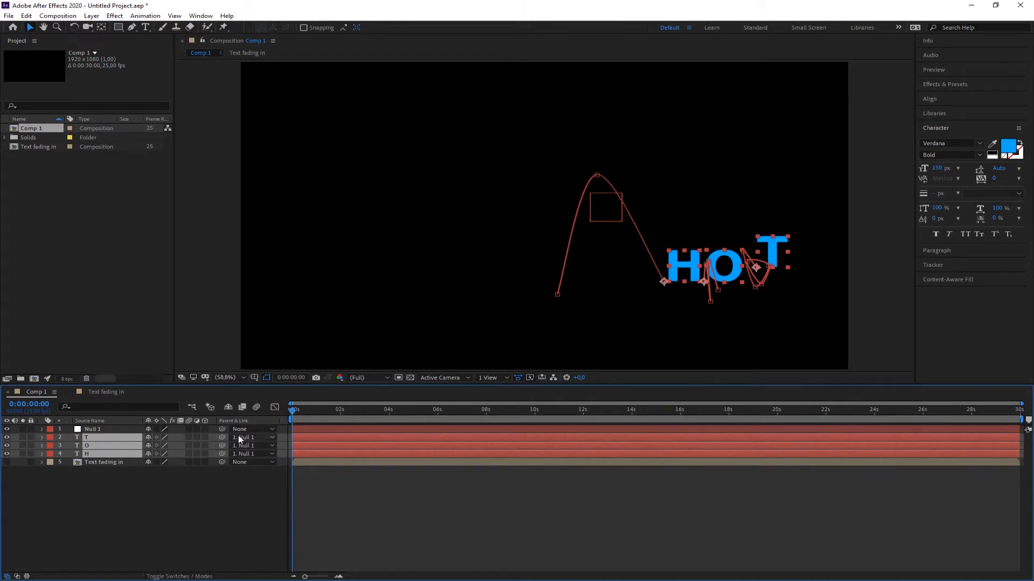
- Move the "Null 1" object left in the frame so that the parented "HOT" letters shift with it
click(637, 187)
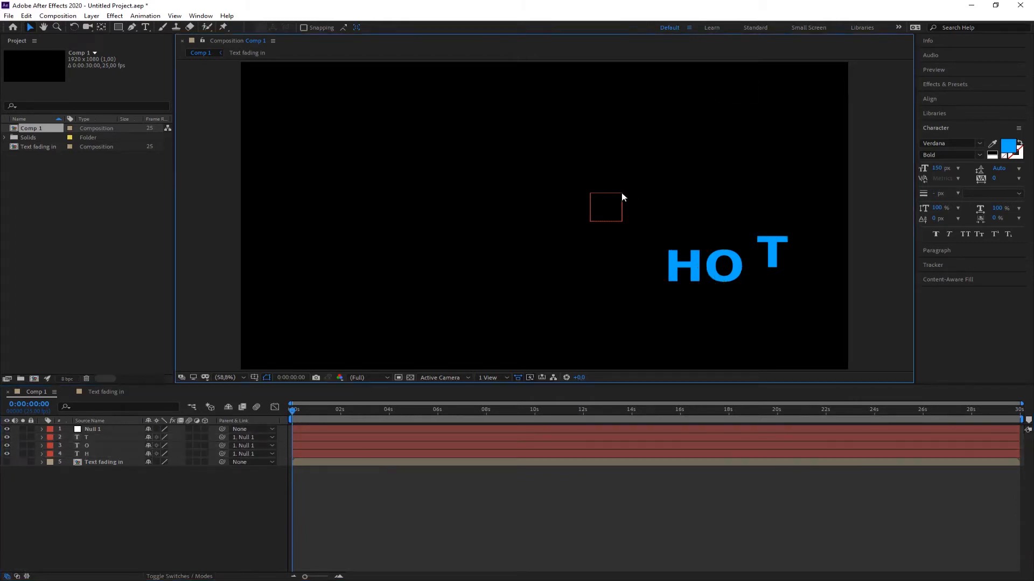
click(620, 195)
drag(618, 196, 448, 205)
- Scrub through the first six seconds of the composition to check the letters' motion around the repositioned null
drag(293, 413, 347, 414)
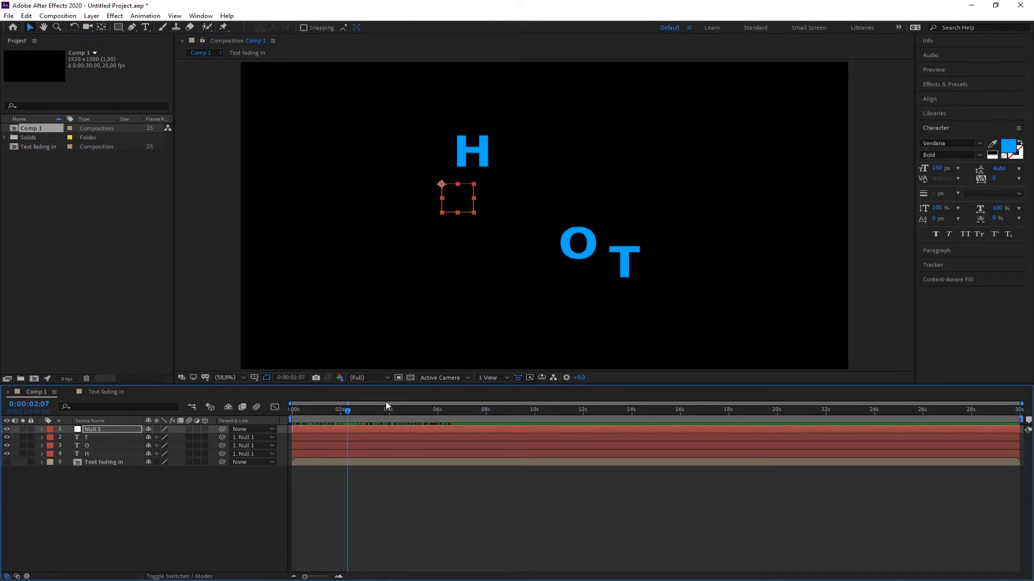
drag(348, 414, 449, 415)
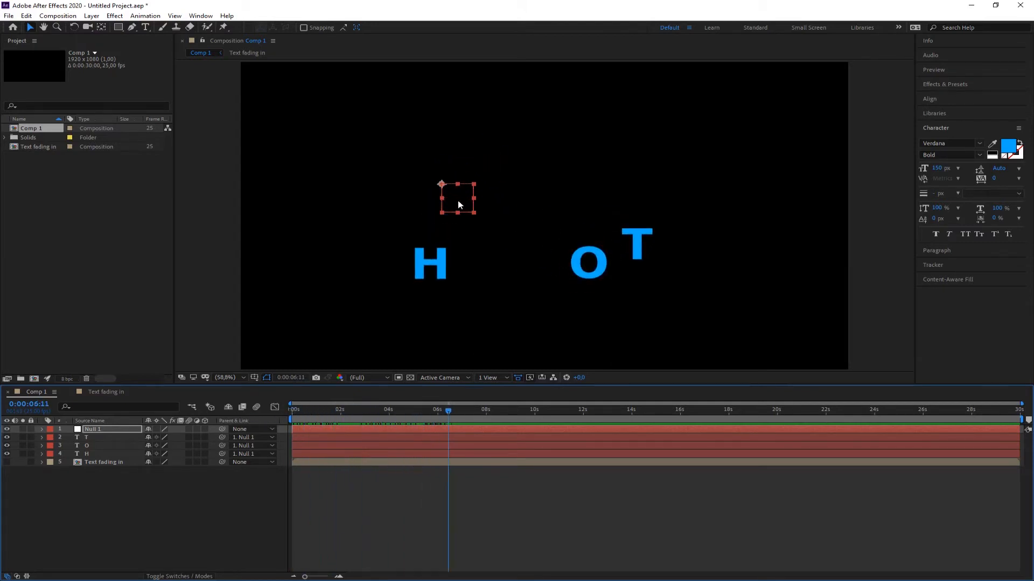
drag(449, 412, 385, 416)
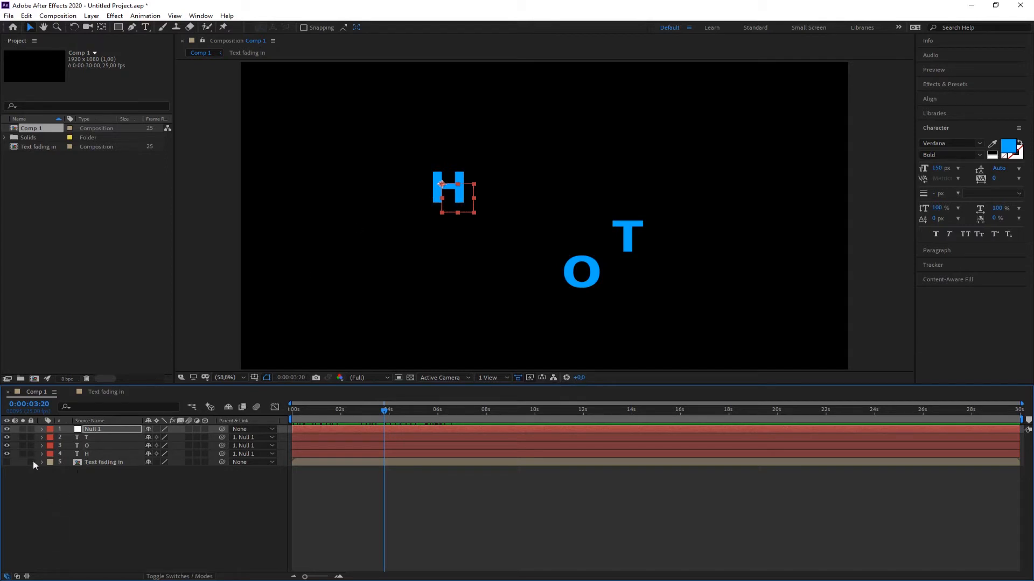
- Toggle the visibility of the "Text fading in" layer on and off
click(6, 462)
click(7, 462)
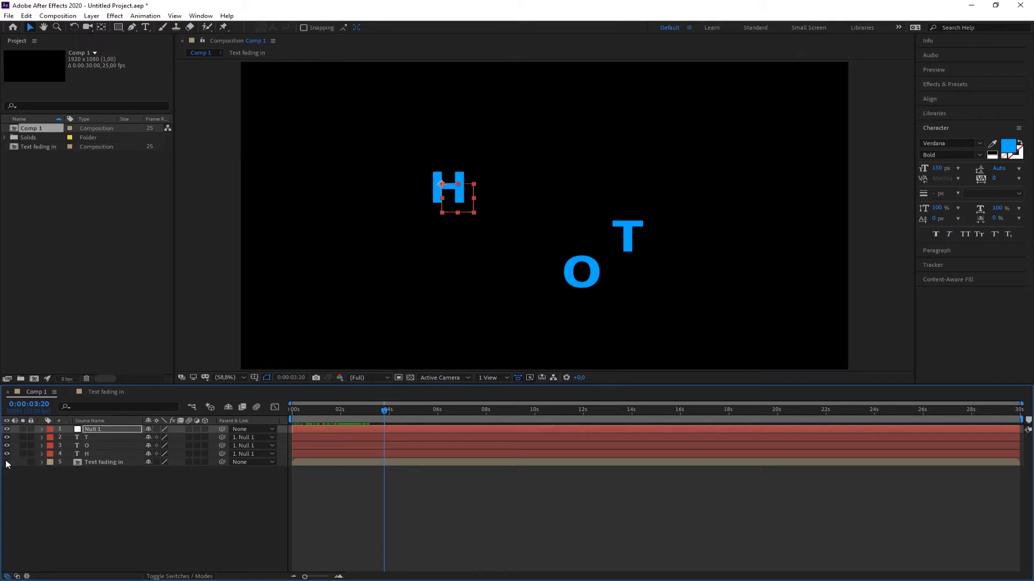
click(6, 463)
click(6, 462)
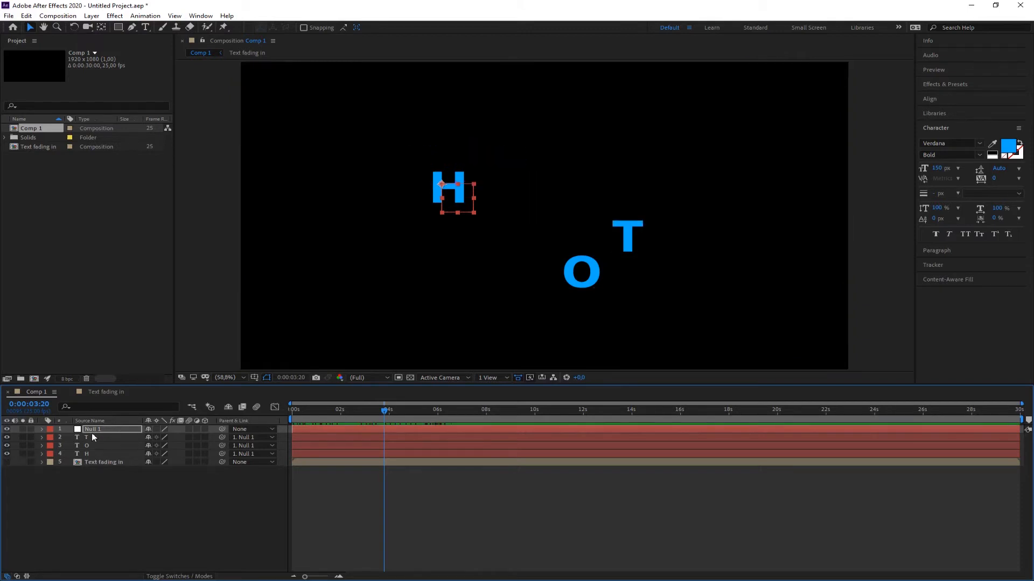
- Pre-compose the "Null 1", "T", "O" and "H" layers as "hot flying" and hide the resulting layer
click(90, 429)
shift+click(88, 454)
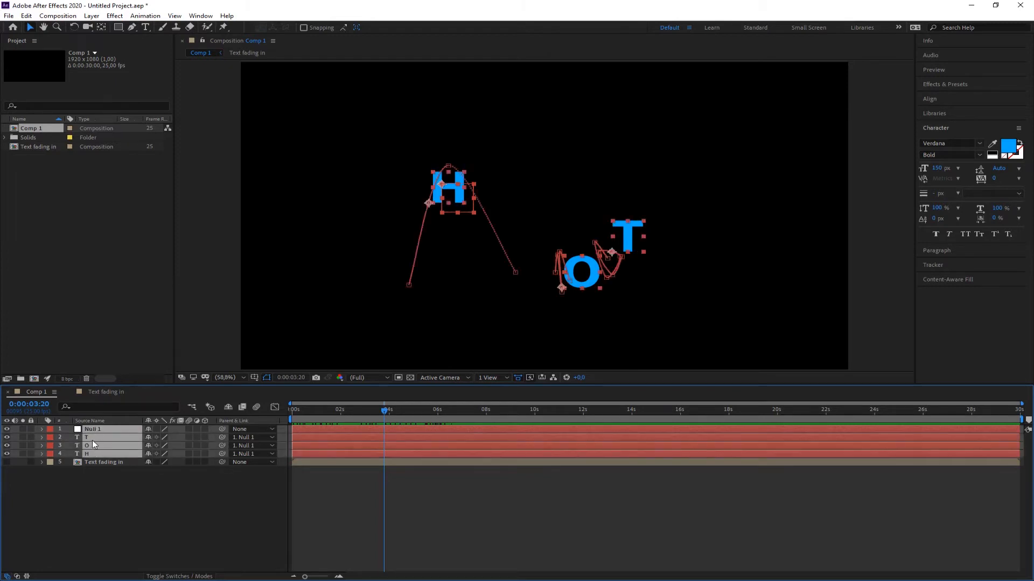
right_click(93, 443)
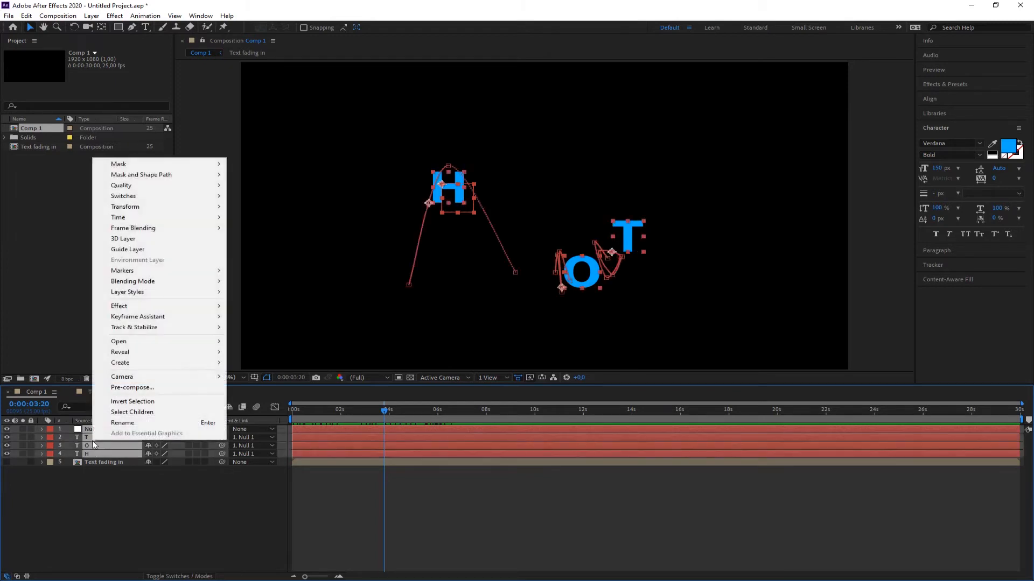
click(127, 387)
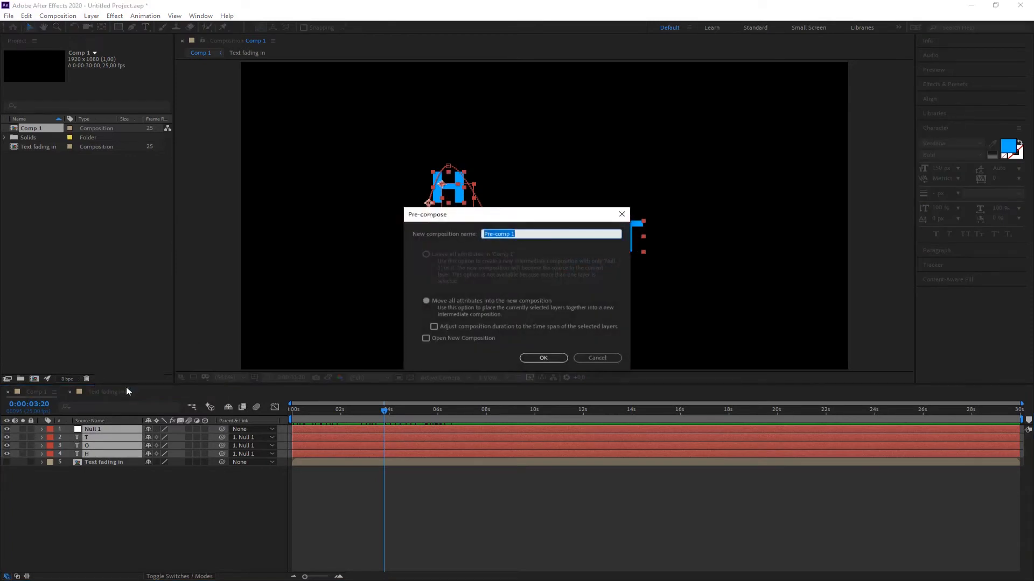
text(hot t)
text(lying)
key(Return)
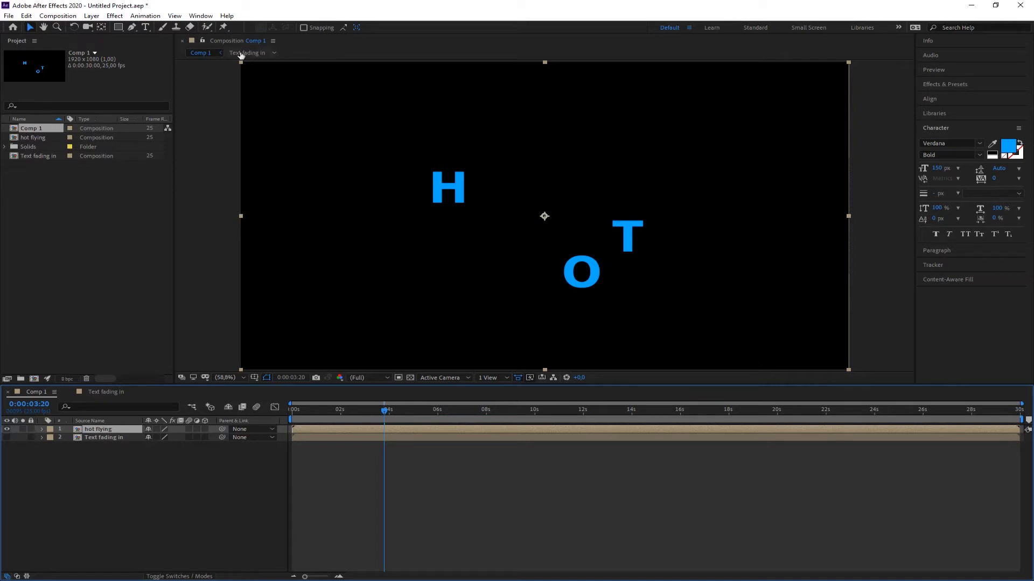
click(7, 429)
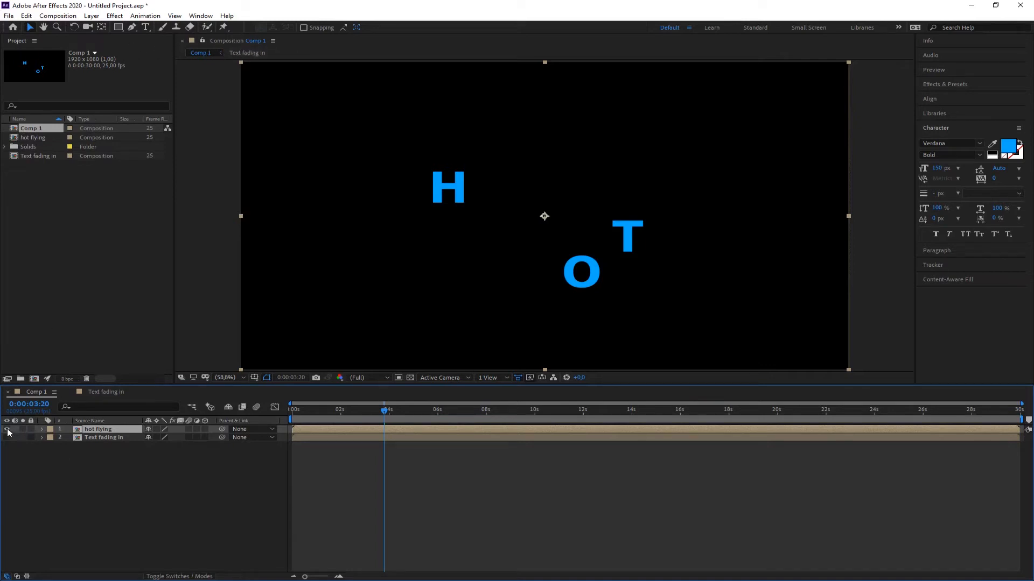
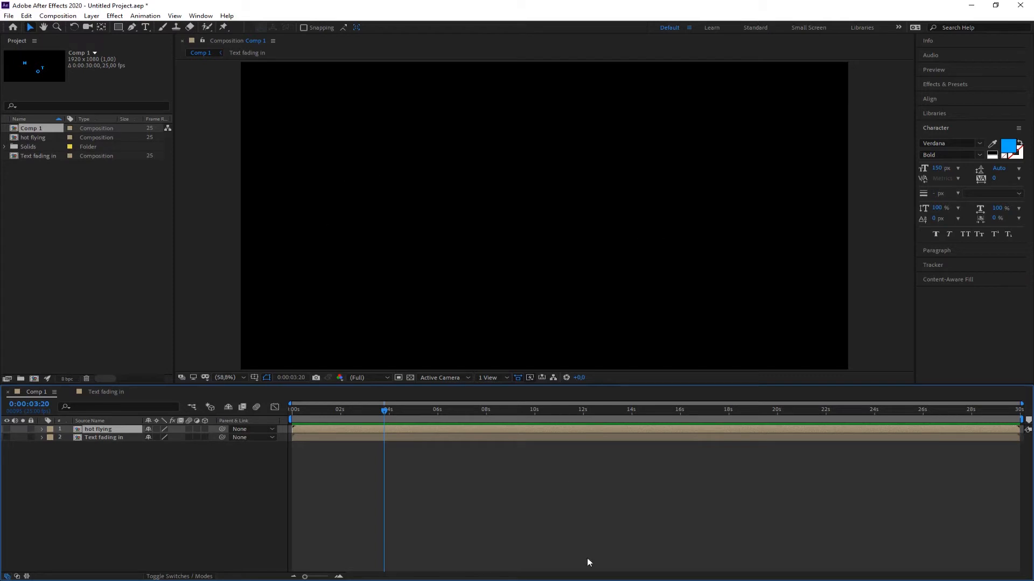
- Create a text layer reading "Johnson Airforce Base, NM" in the lower left of the frame
click(145, 28)
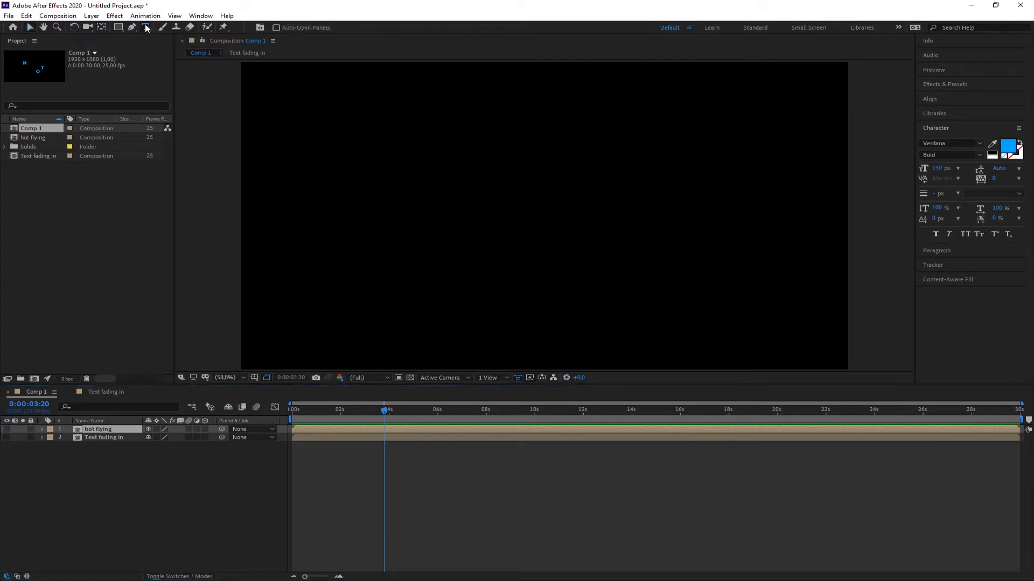
click(317, 335)
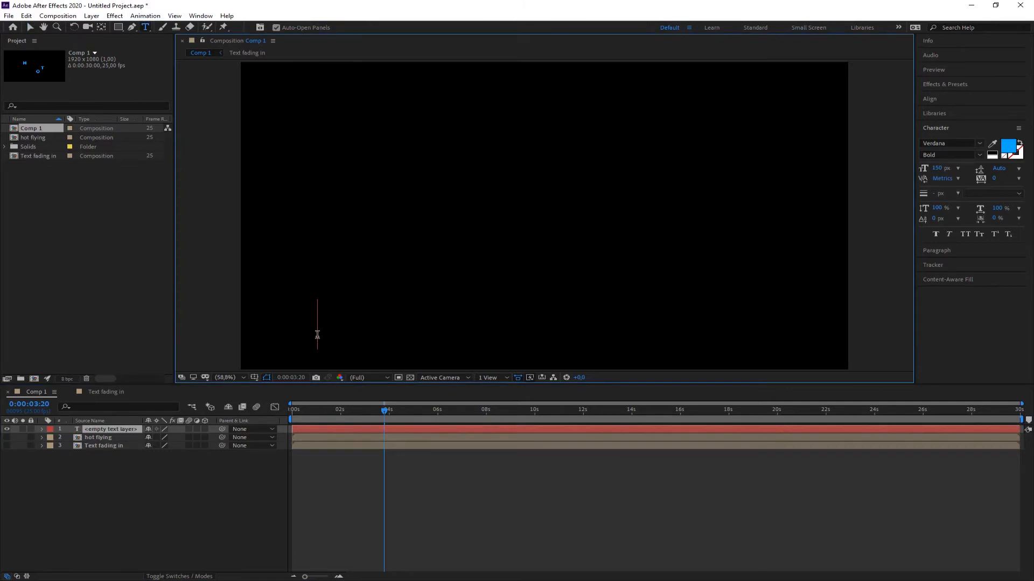
text(Jo)
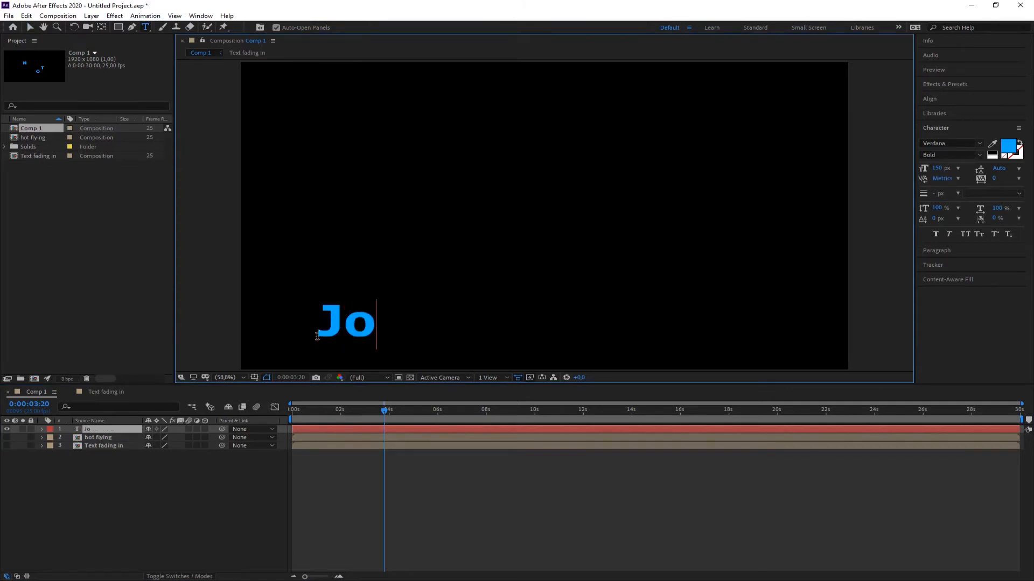
text(hnson A)
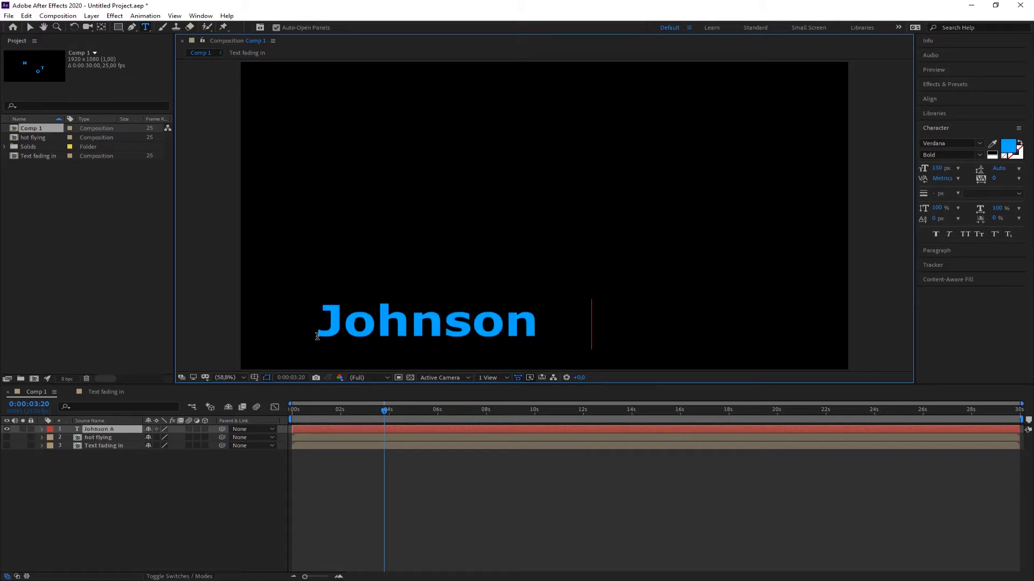
text(irfor)
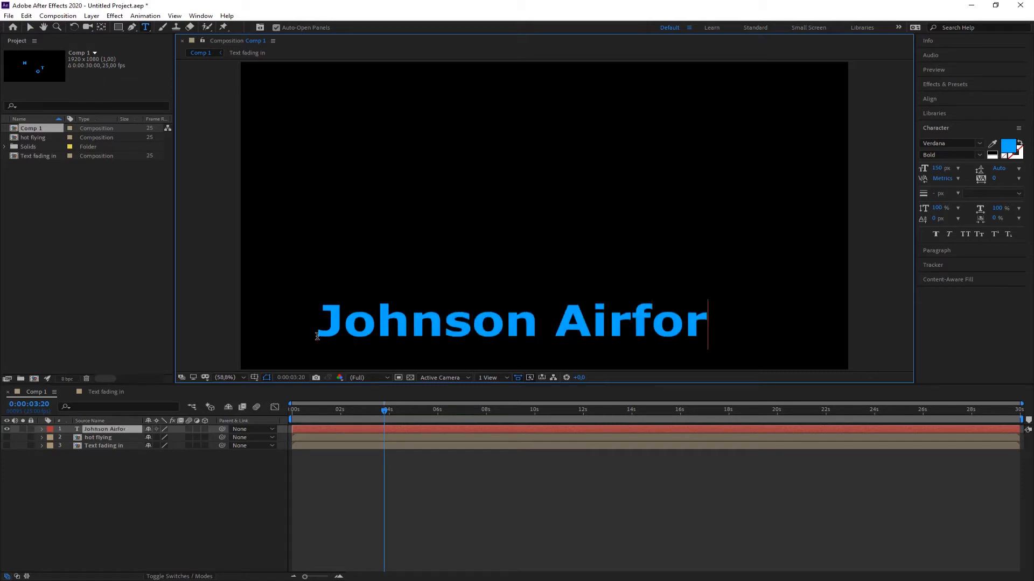
text(ce Base)
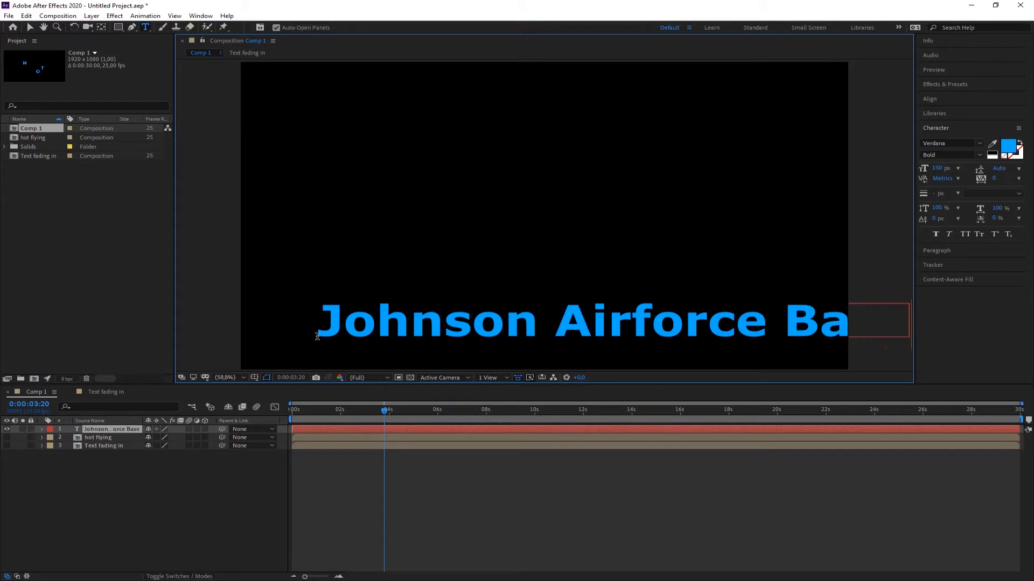
text(, NM)
click(31, 27)
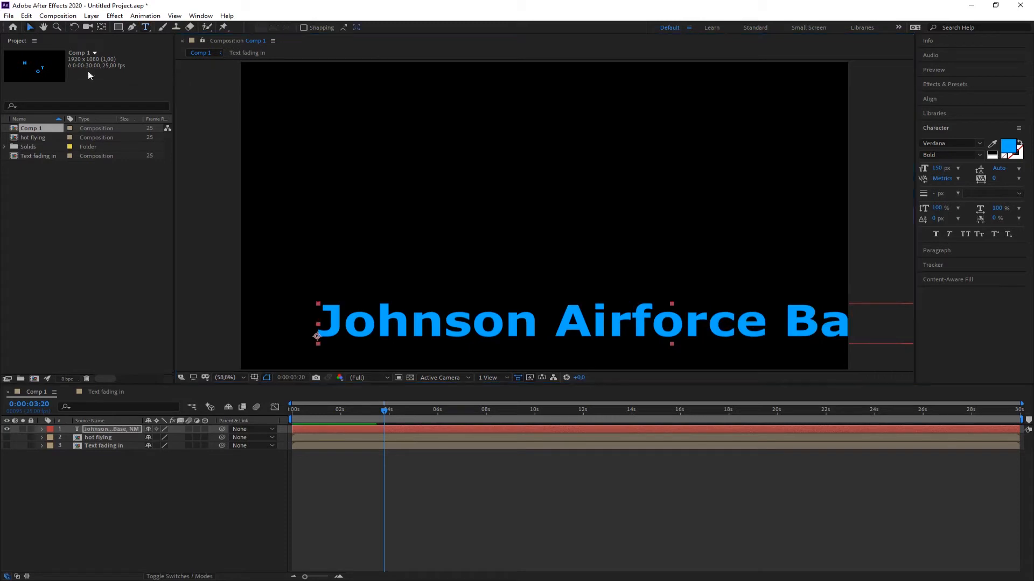
- Reduce the "Johnson Airforce Base, NM" text to 47 px and center it along the frame's bottom edge
drag(937, 172, 895, 190)
drag(529, 337, 604, 353)
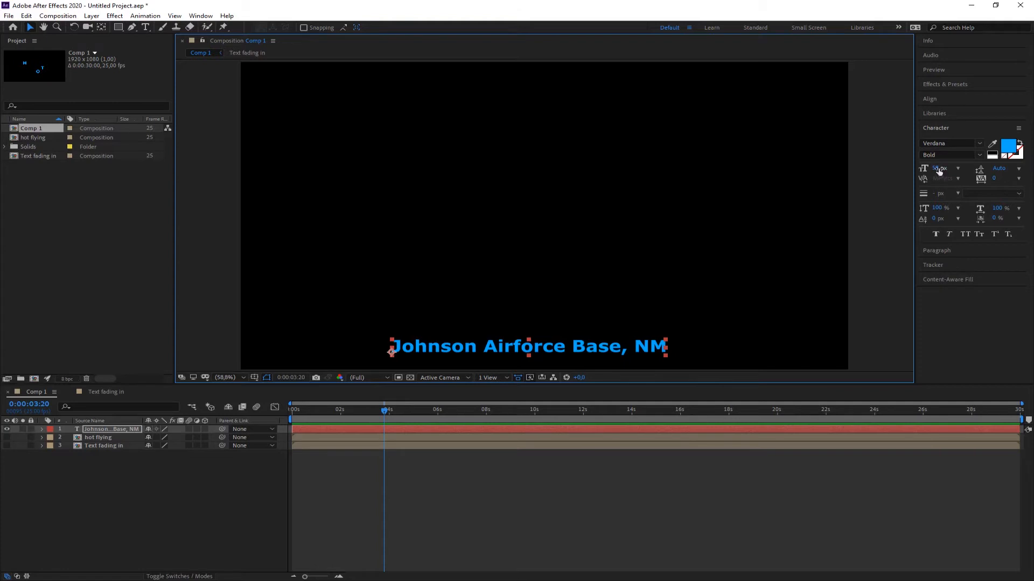
drag(938, 168, 933, 171)
drag(575, 349, 607, 350)
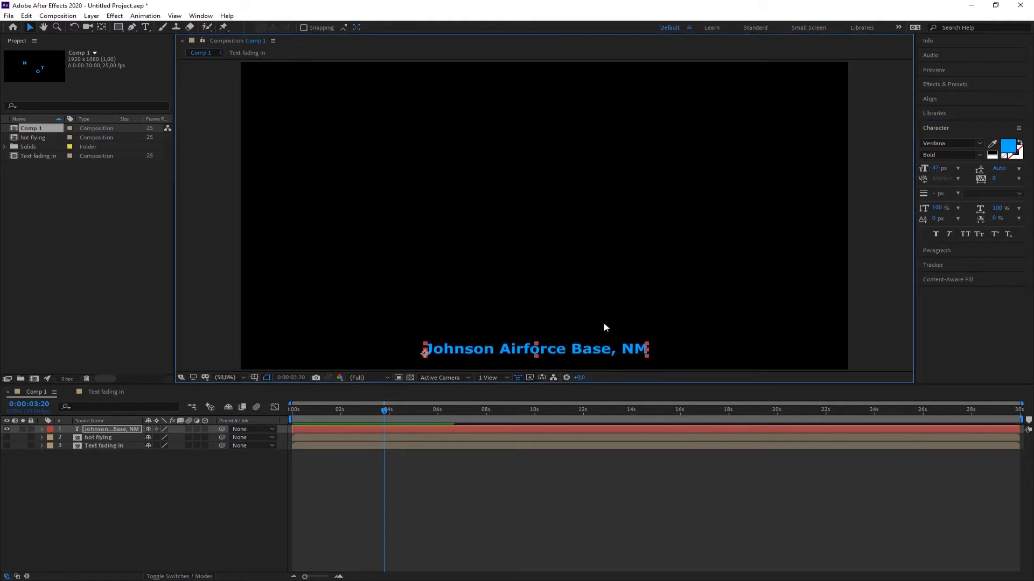
click(596, 268)
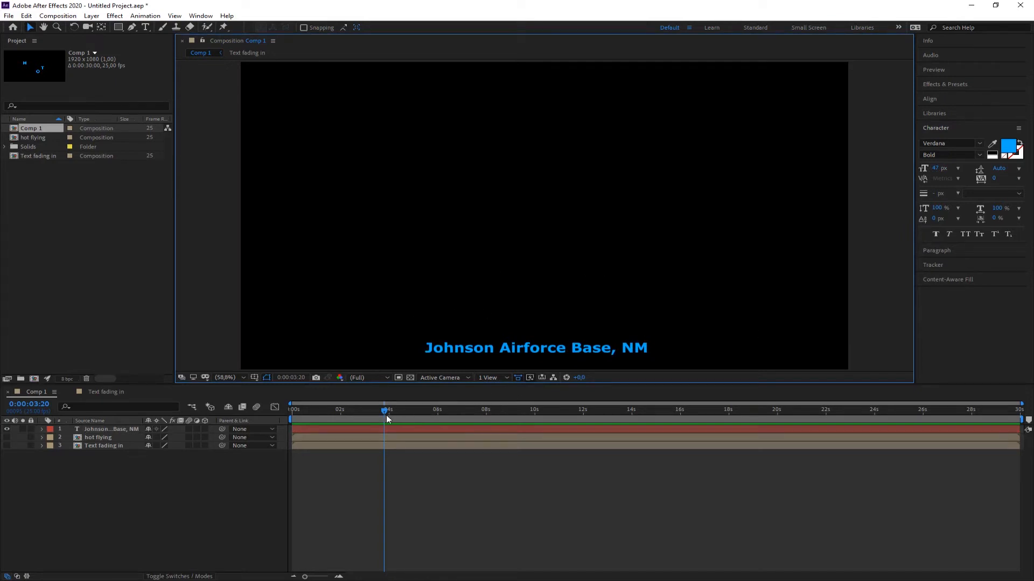
- Apply the Typewriter animation preset to the "Johnson Airforce Base, NM" layer at the start of the composition
drag(360, 412, 291, 416)
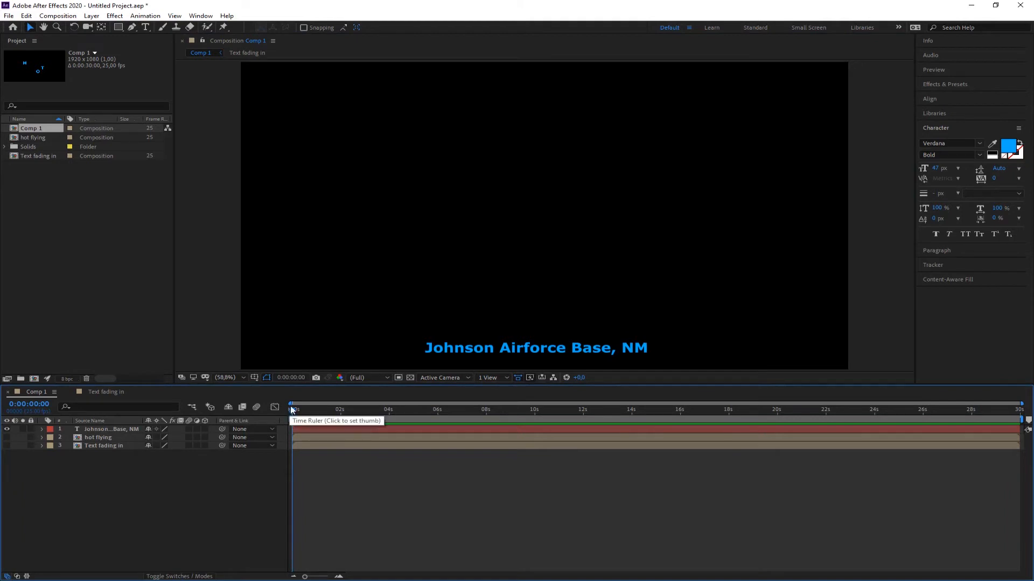
click(100, 429)
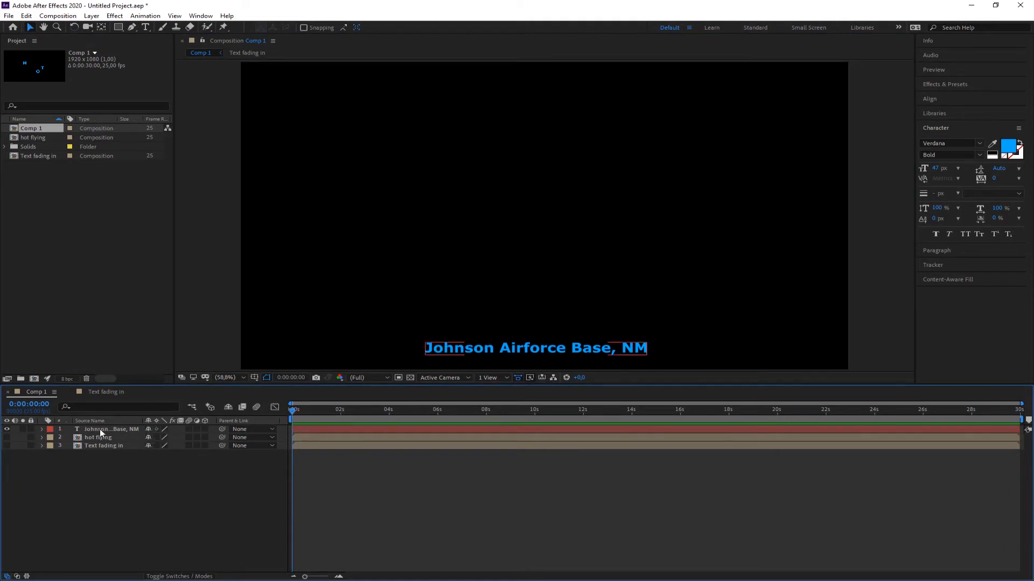
click(586, 206)
click(954, 85)
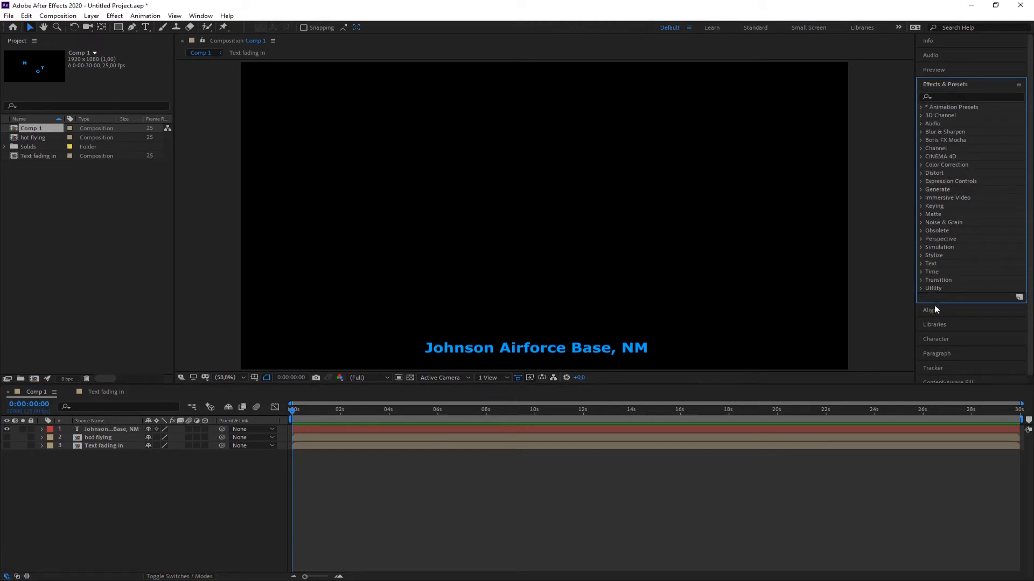
click(946, 98)
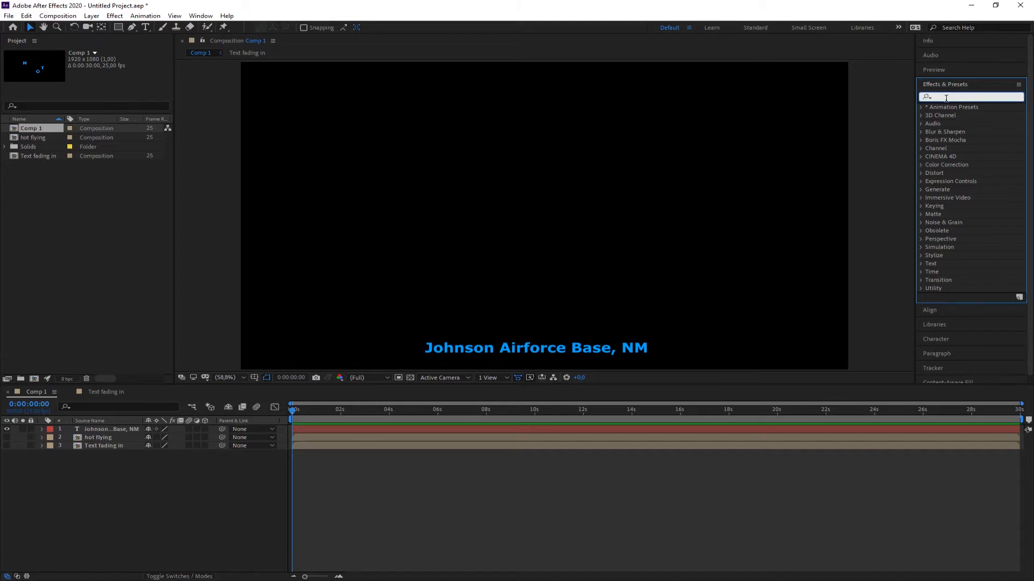
text(type)
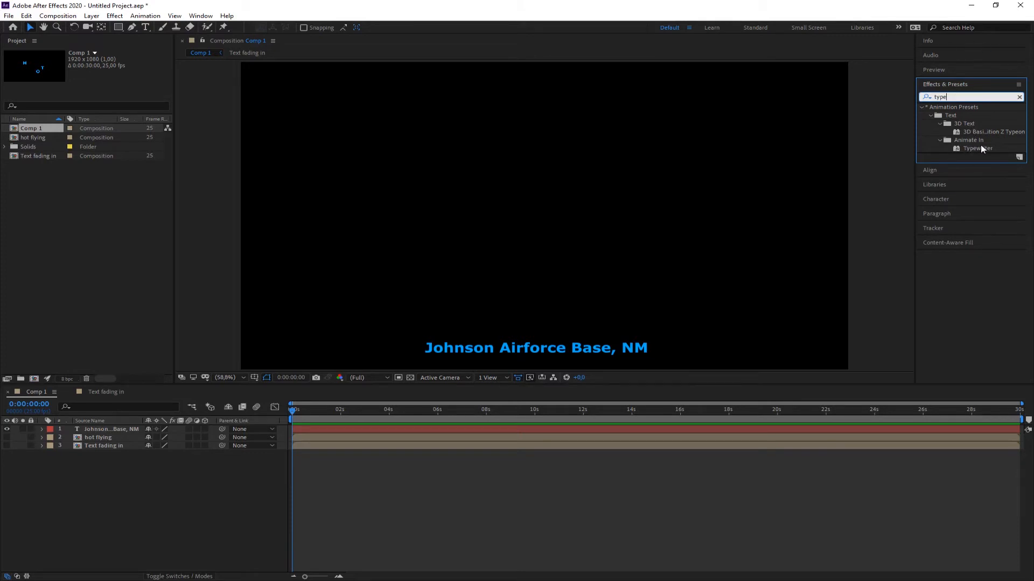
drag(973, 148, 654, 239)
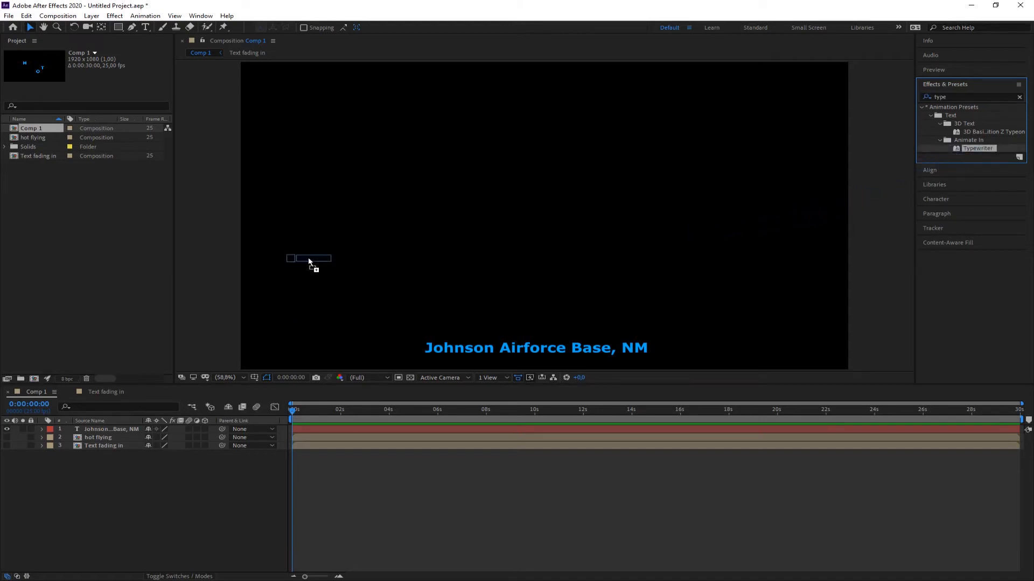
drag(309, 261, 98, 430)
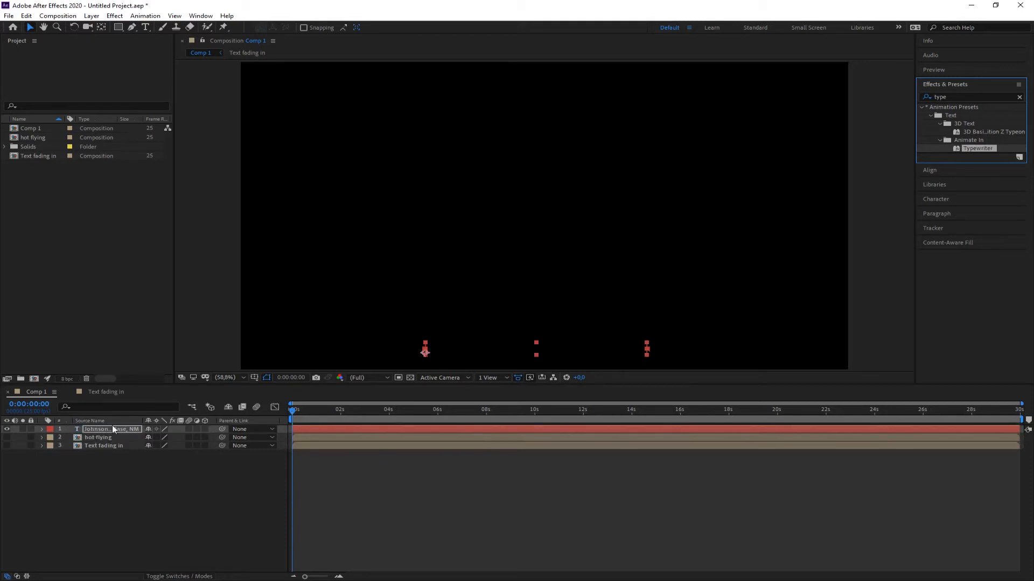
click(138, 527)
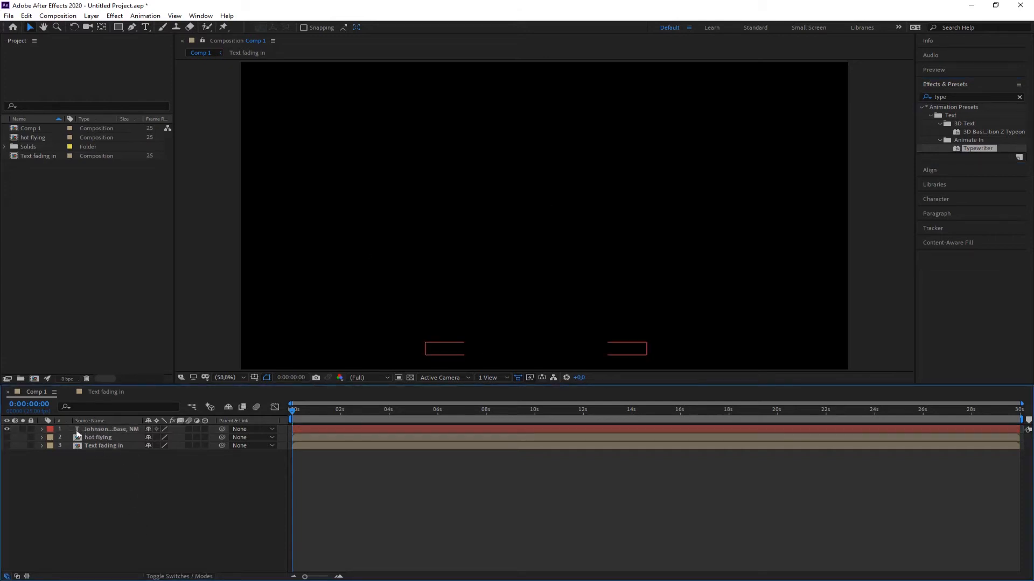
- Expand the text layer's Text and Animator 1 properties to examine the Typewriter preset's range selector keyframes
click(42, 430)
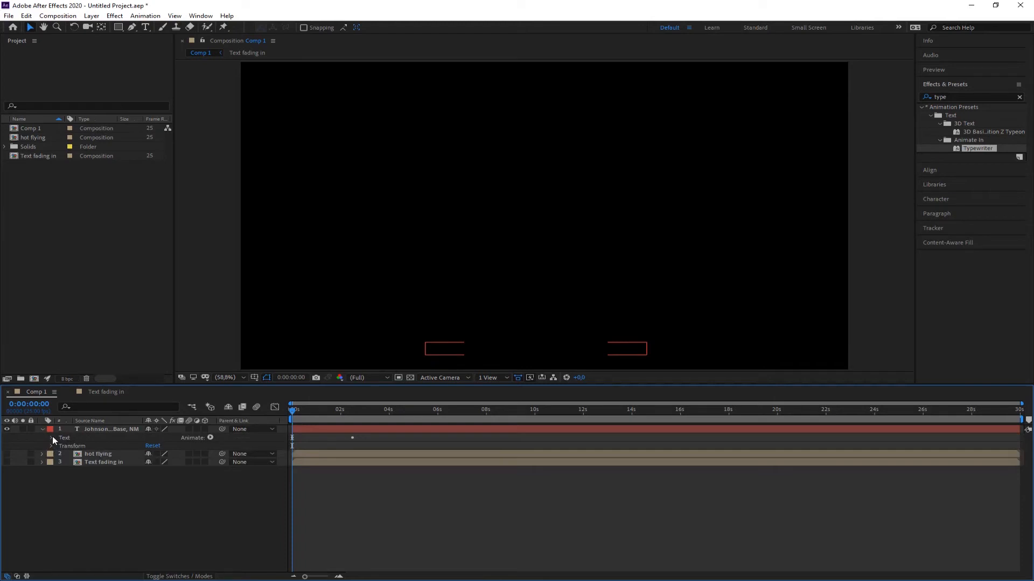
click(53, 438)
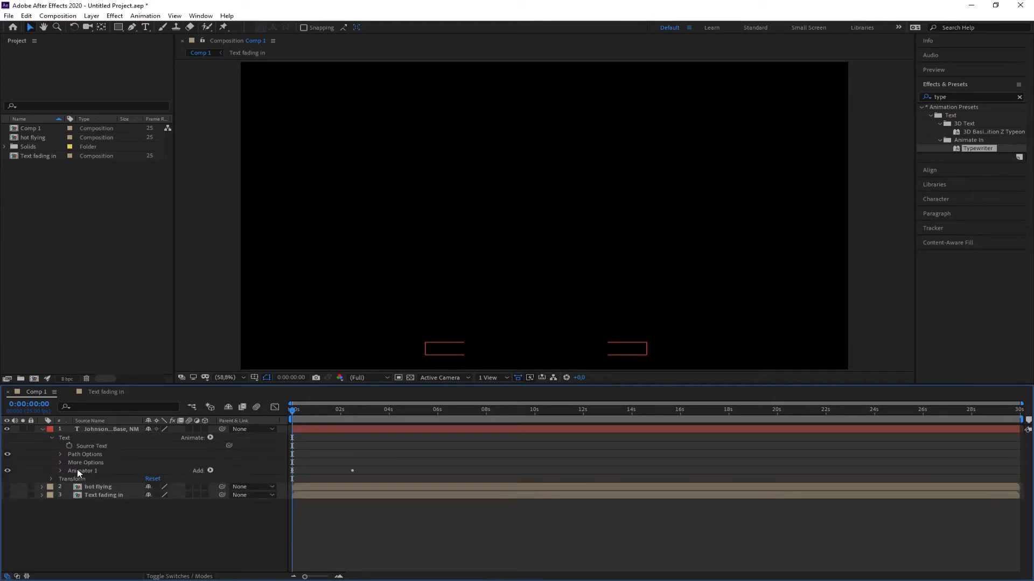
click(60, 471)
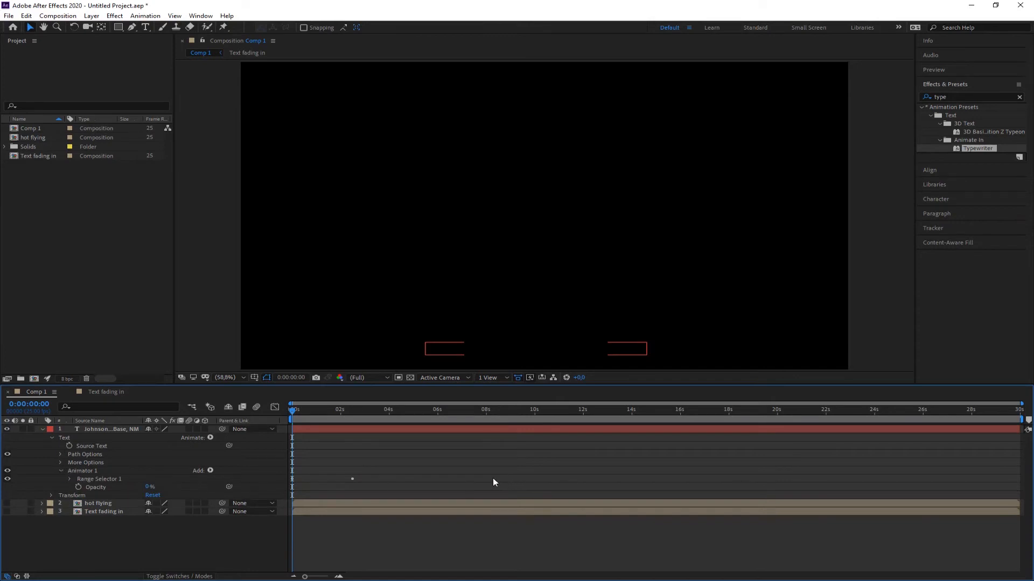
click(61, 461)
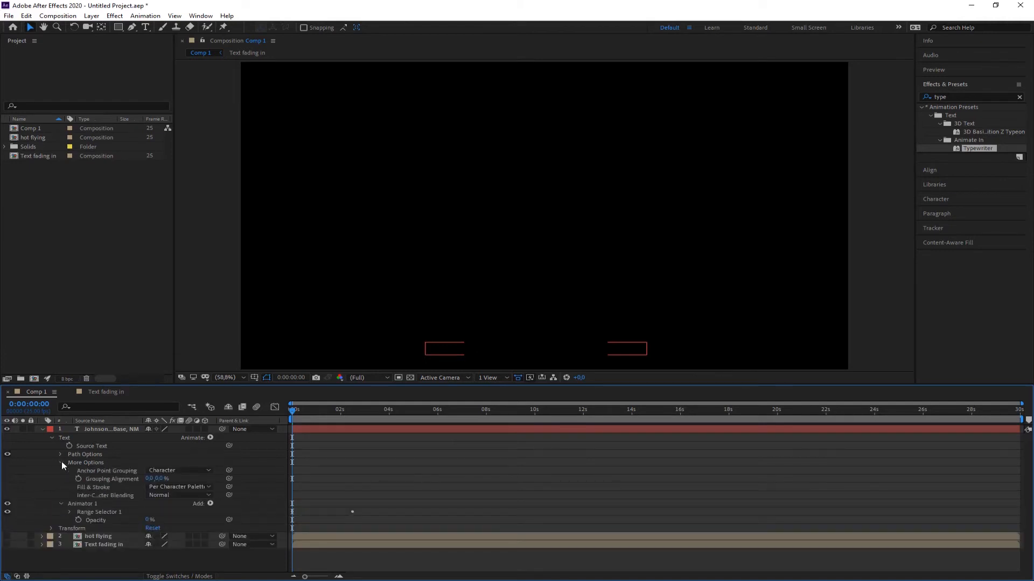
click(61, 461)
click(112, 469)
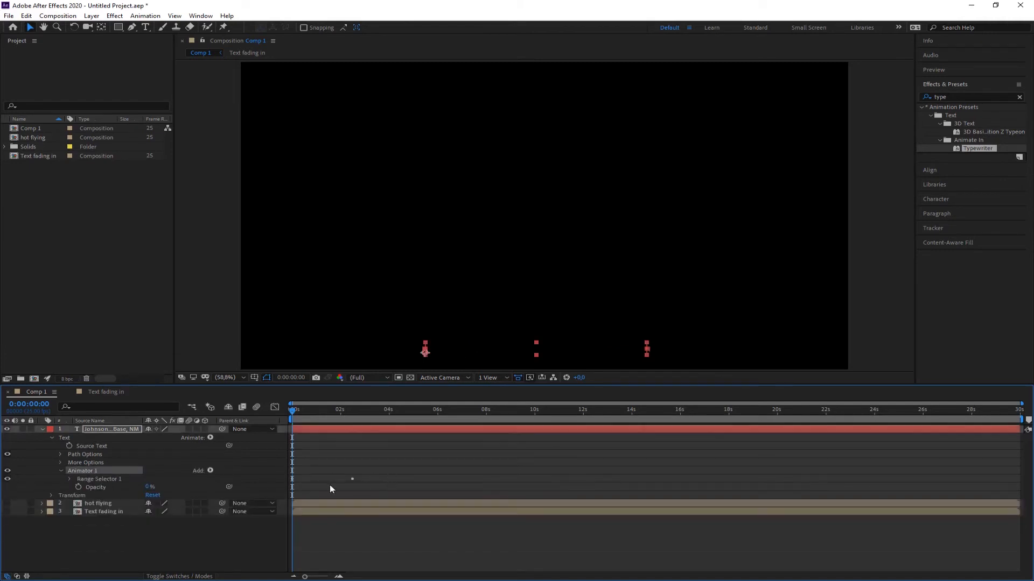
- Scrub through the first seconds of the composition to review how the typewriter animation reveals the text
click(105, 480)
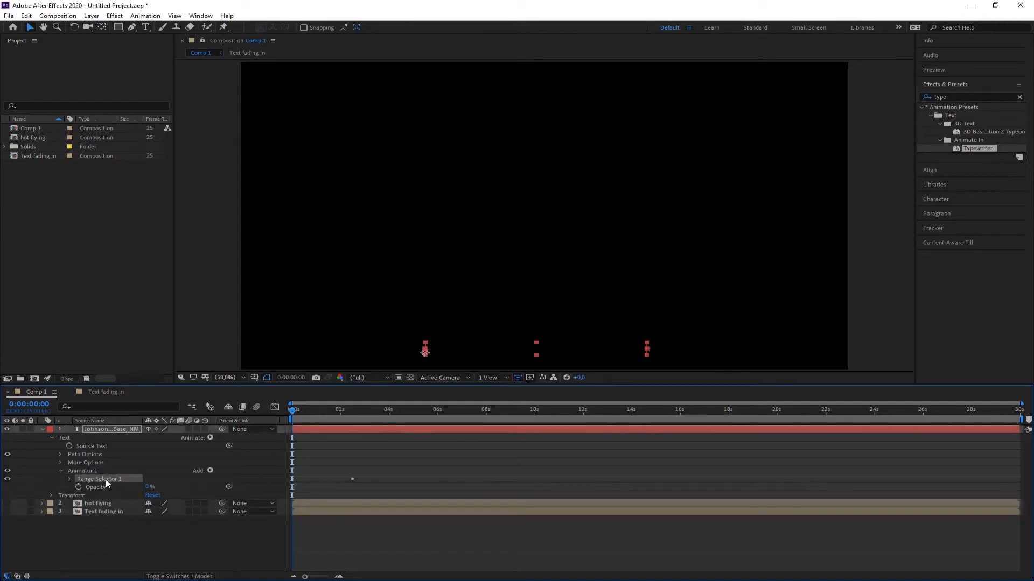
click(69, 479)
click(69, 479)
click(310, 539)
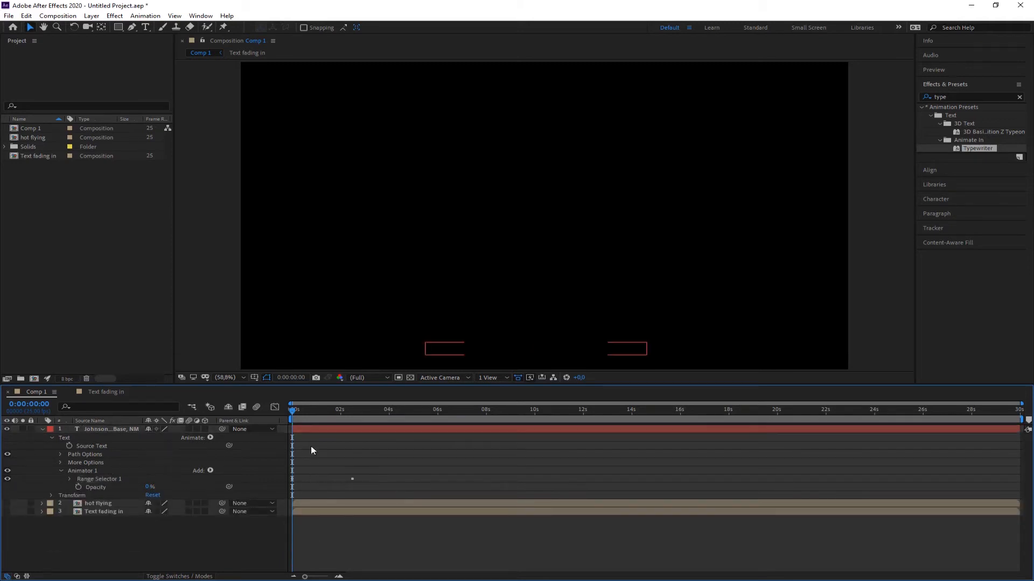
drag(302, 412, 427, 424)
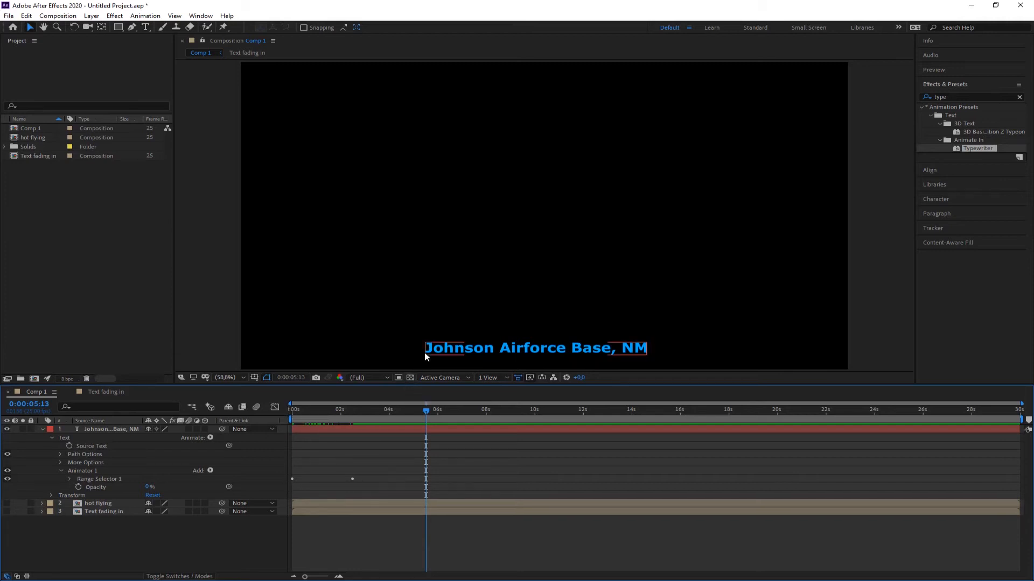
drag(426, 410, 347, 418)
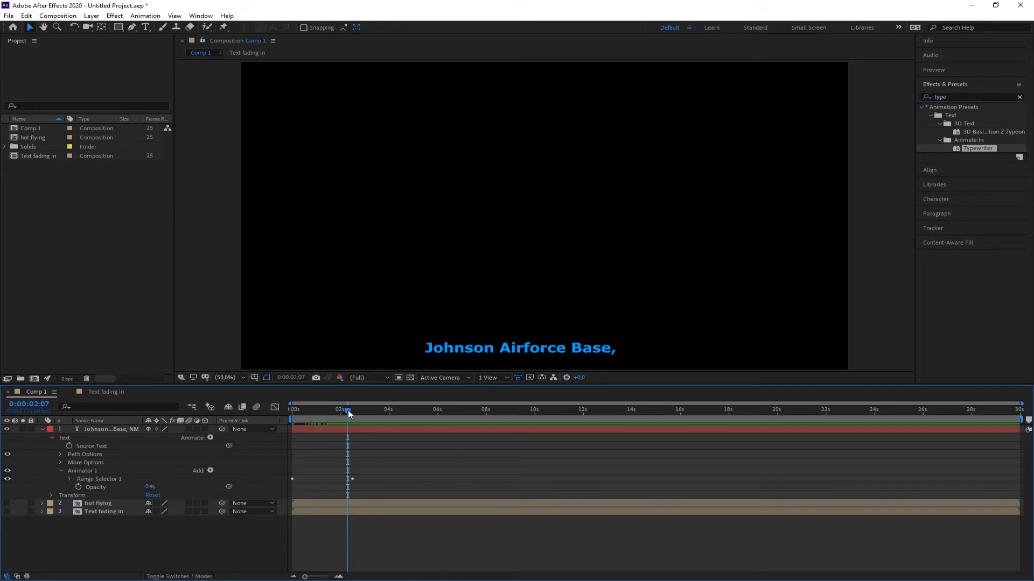
drag(346, 412, 301, 411)
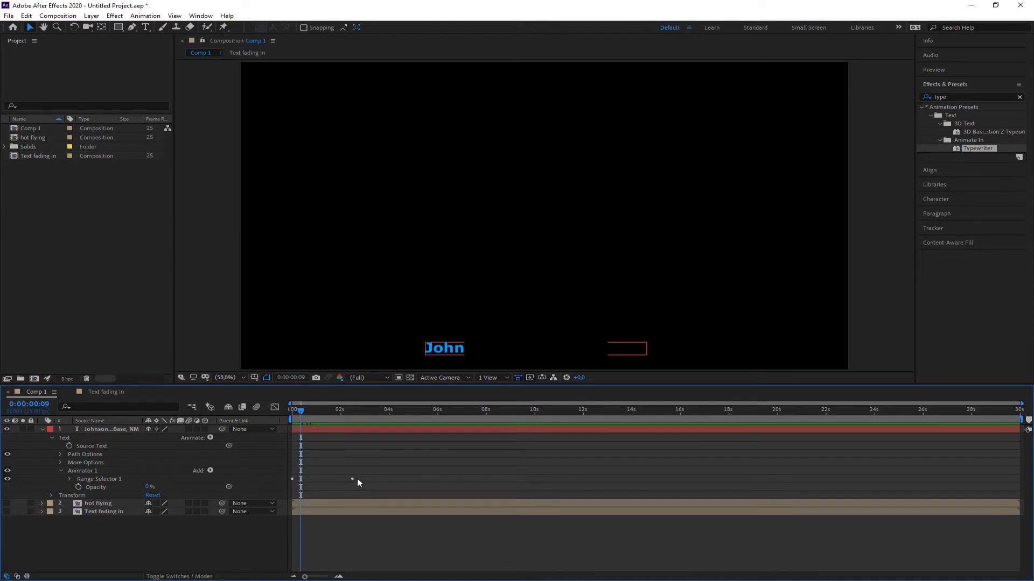
- Slow down the typing by moving the second Start keyframe of Range Selector 1 to about 6 seconds
click(69, 479)
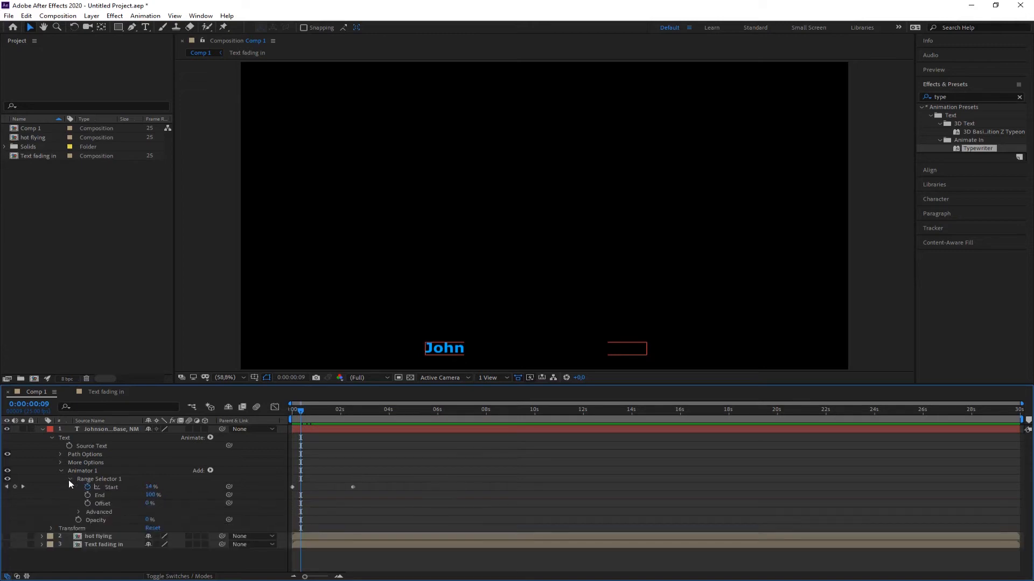
click(292, 487)
drag(300, 410, 322, 412)
click(354, 486)
drag(353, 487, 434, 485)
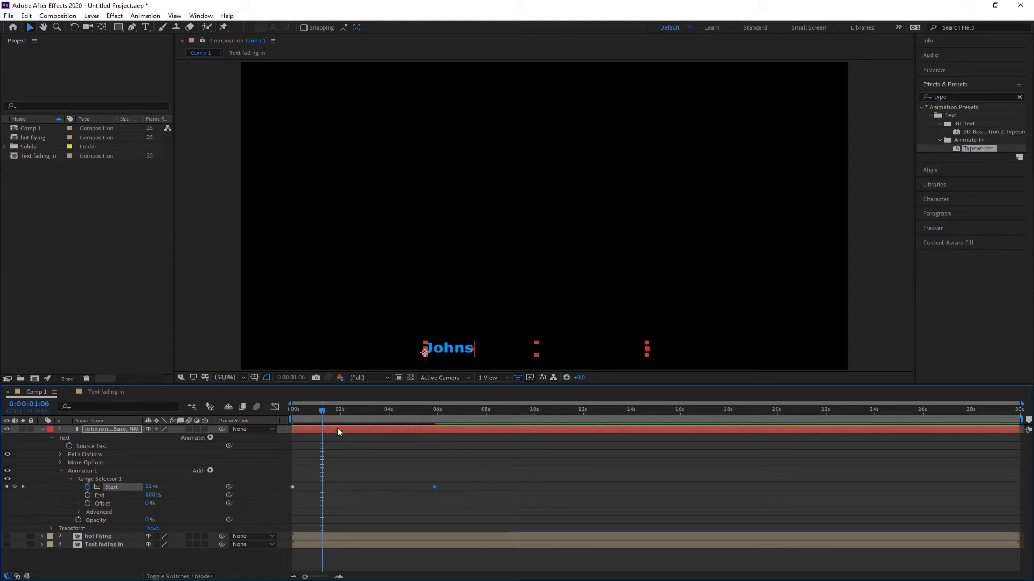
- Preview the typewriter animation from the start of the composition until the text is fully typed, then stop playback
key(Home)
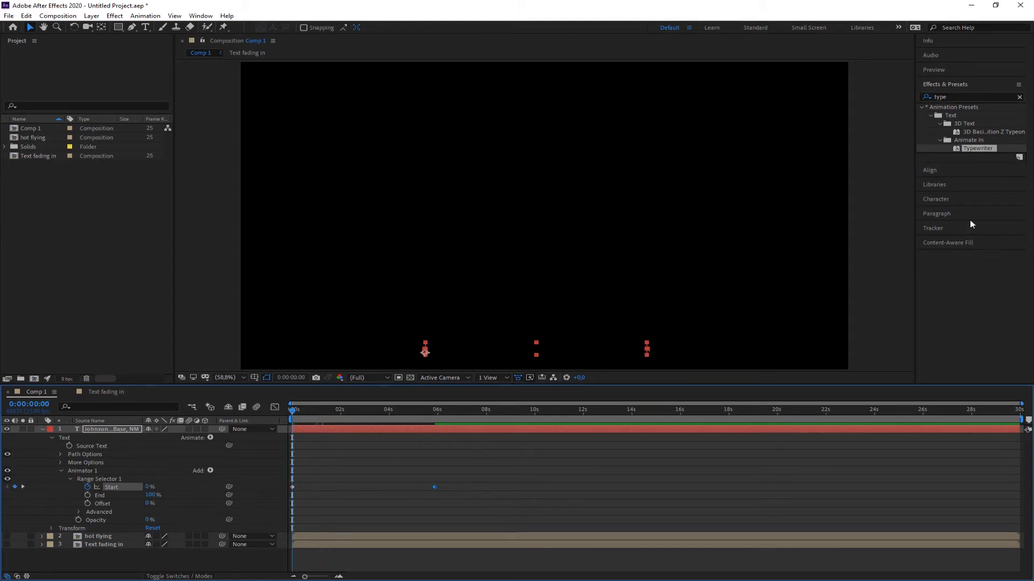
click(944, 70)
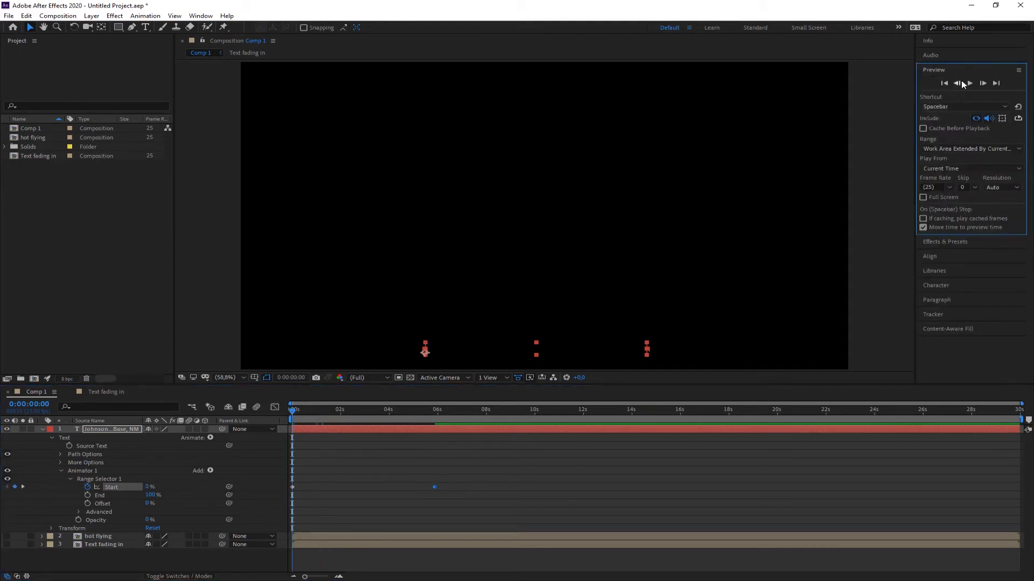
click(969, 83)
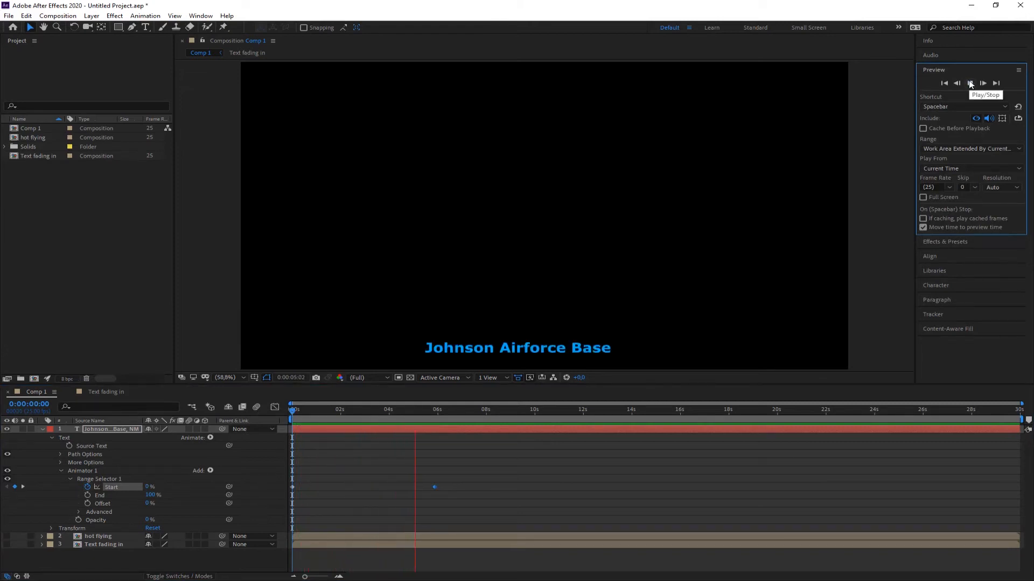
click(970, 84)
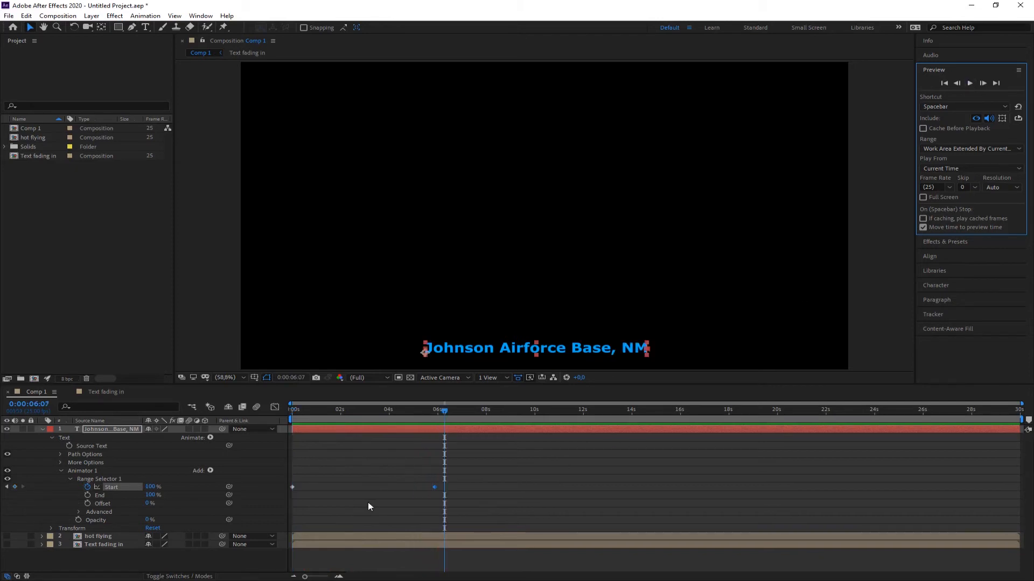
- Speed up the typing by moving the second Start keyframe to about 2 seconds, and preview the animation from the start
click(434, 488)
drag(352, 481, 341, 483)
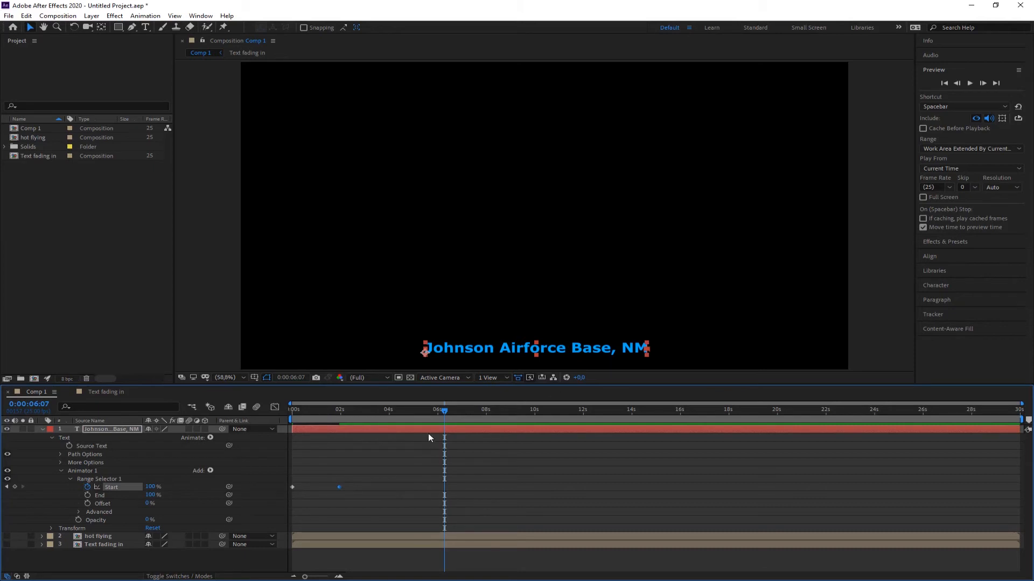
key(Home)
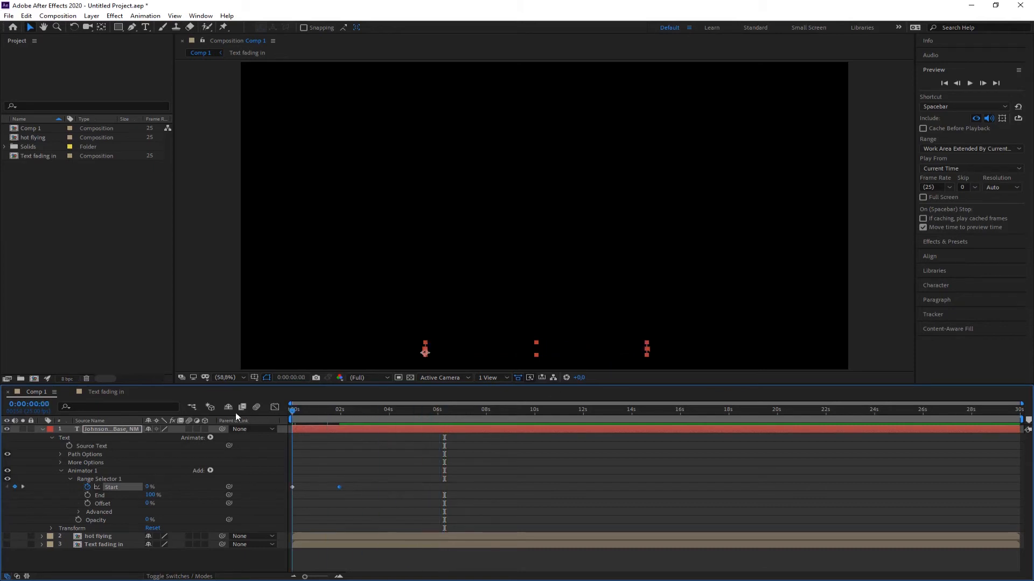
click(970, 83)
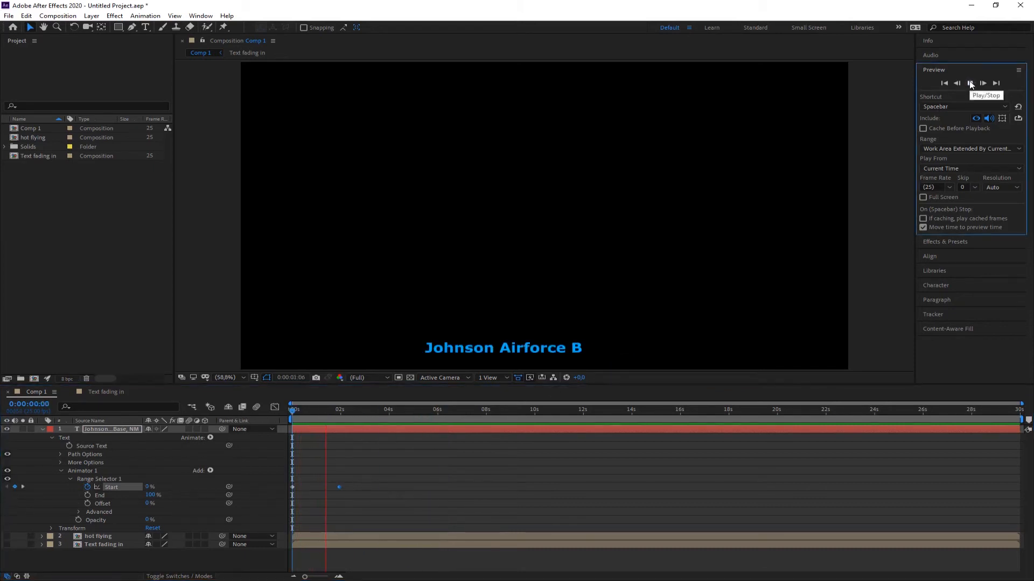
click(970, 84)
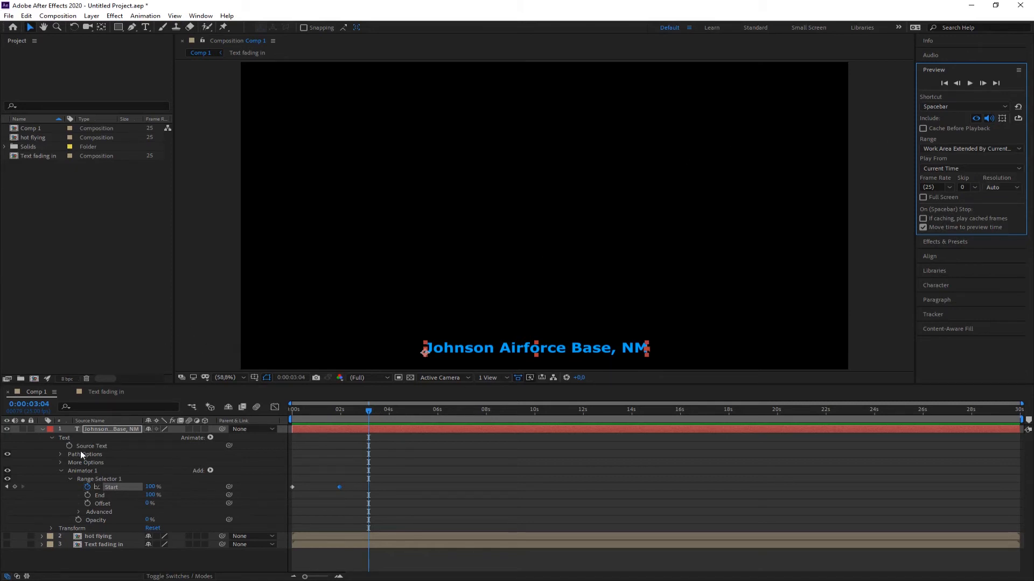
- Collapse the "Johnson Airforce Base, NM" text layer's properties and delete the layer from Comp 1
click(43, 429)
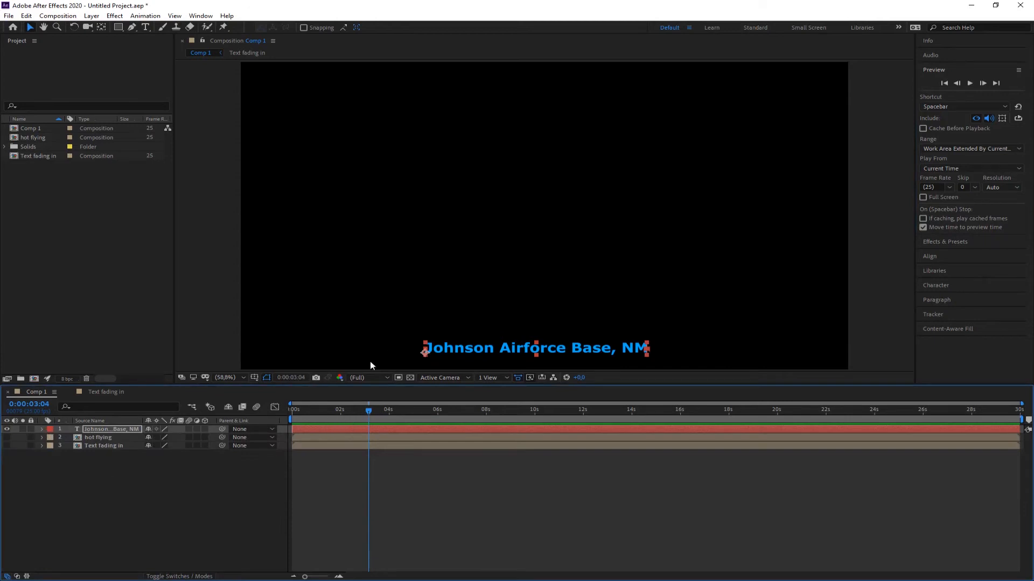
drag(368, 414, 401, 410)
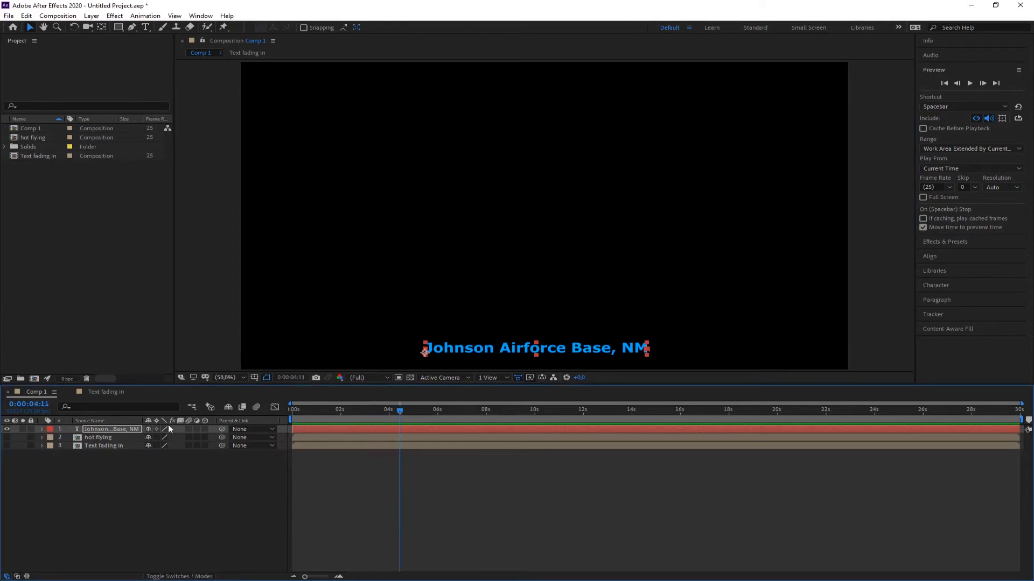
click(100, 470)
click(96, 429)
key(Delete)
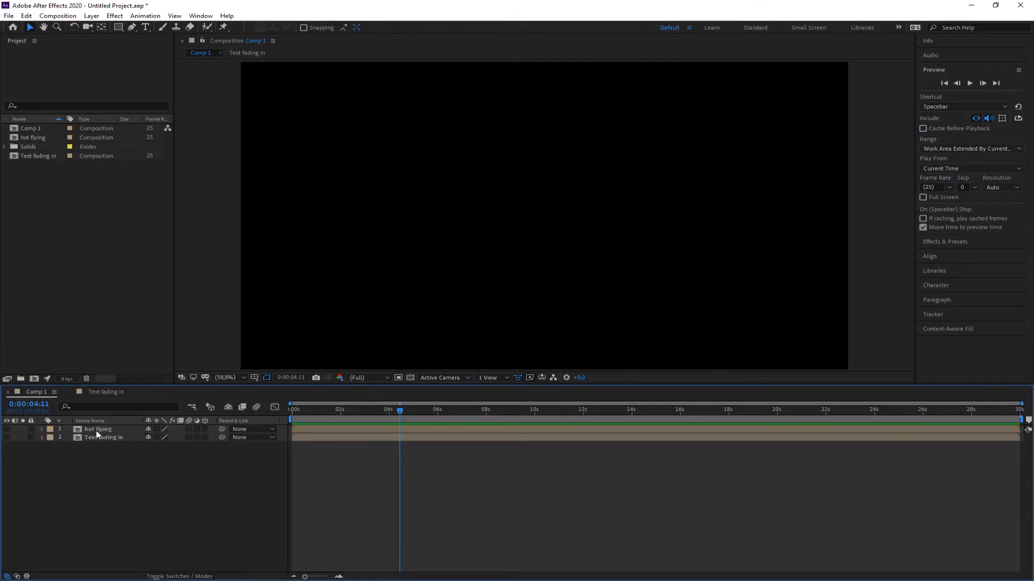
- Add a text layer reading "Type your Text!" and position it near the bottom centre of the frame
click(145, 27)
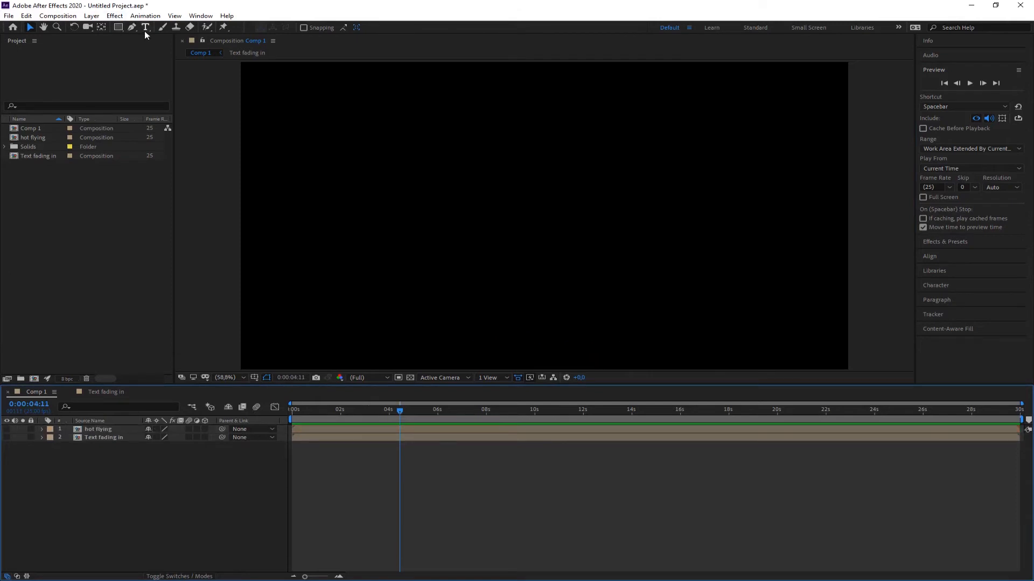
click(409, 338)
text(Ty)
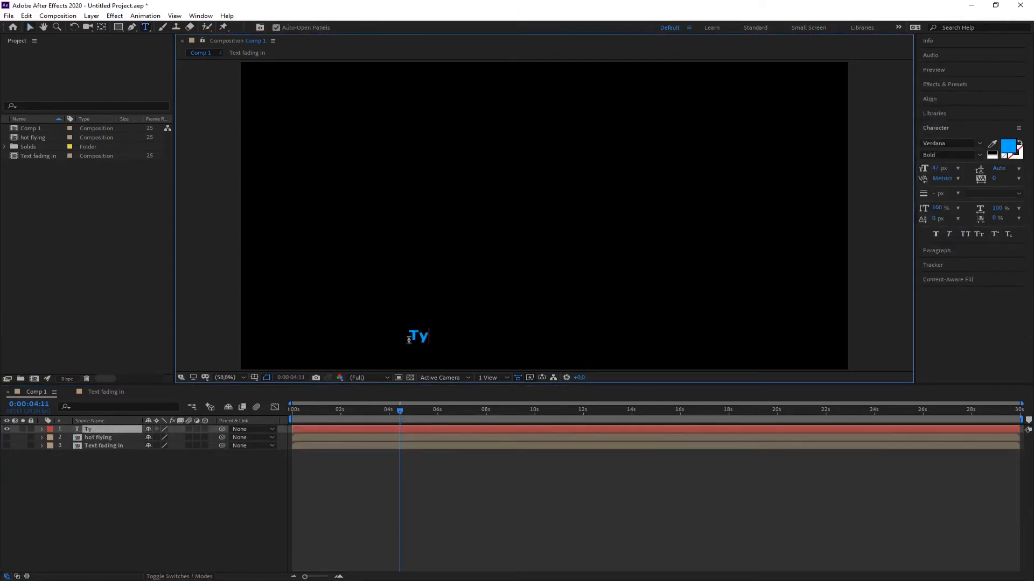
text(pe your T)
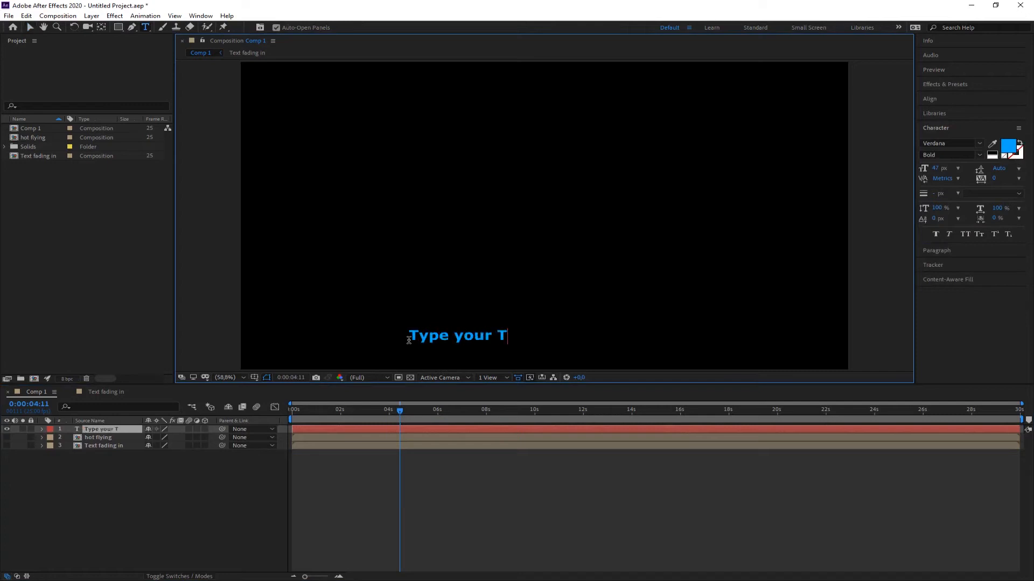
text(ext!)
click(30, 28)
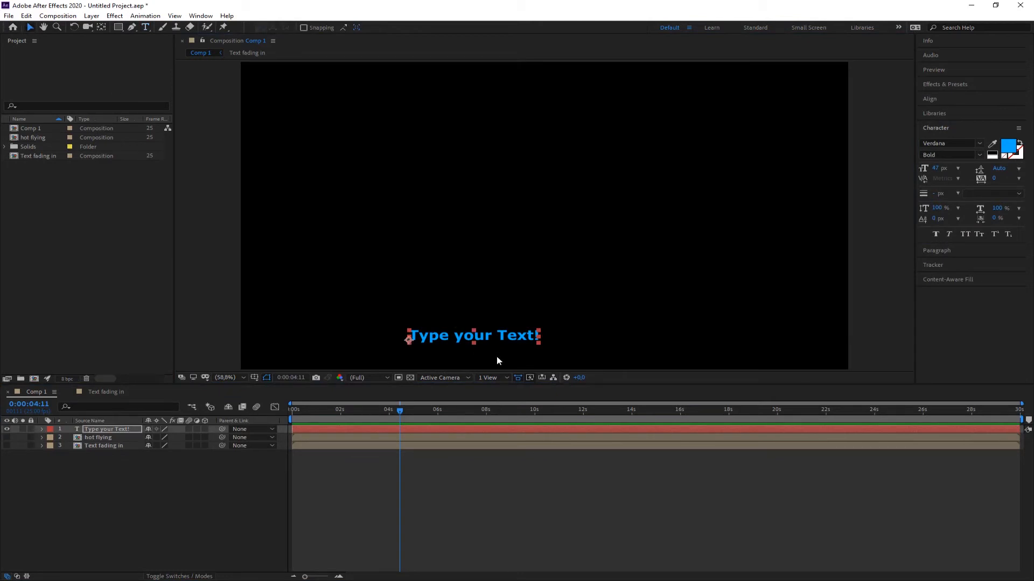
drag(498, 340, 561, 348)
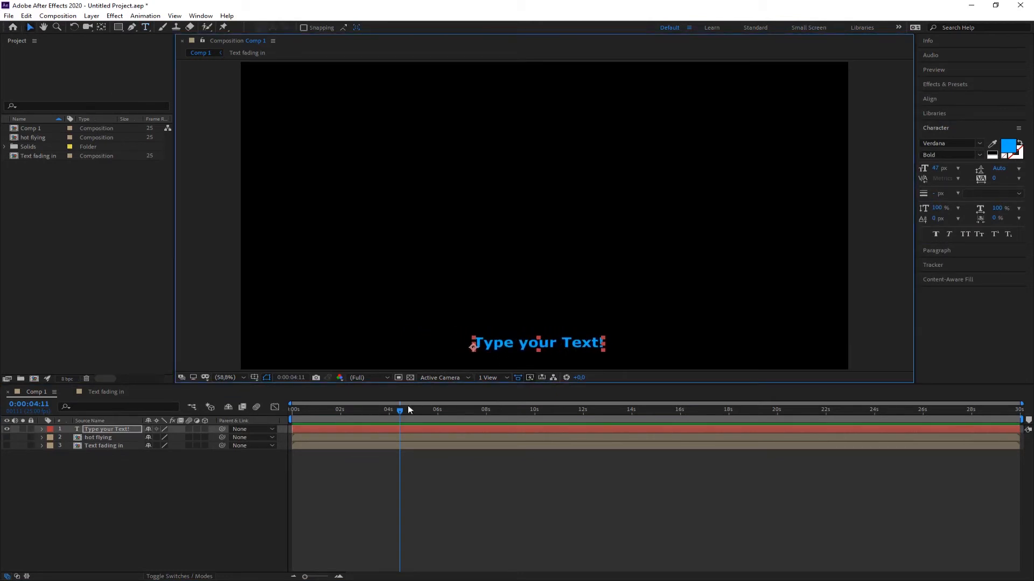
- Apply the Typewriter animation preset to the "Type your Text!" layer and scrub ahead to about 12 seconds to check it
click(947, 85)
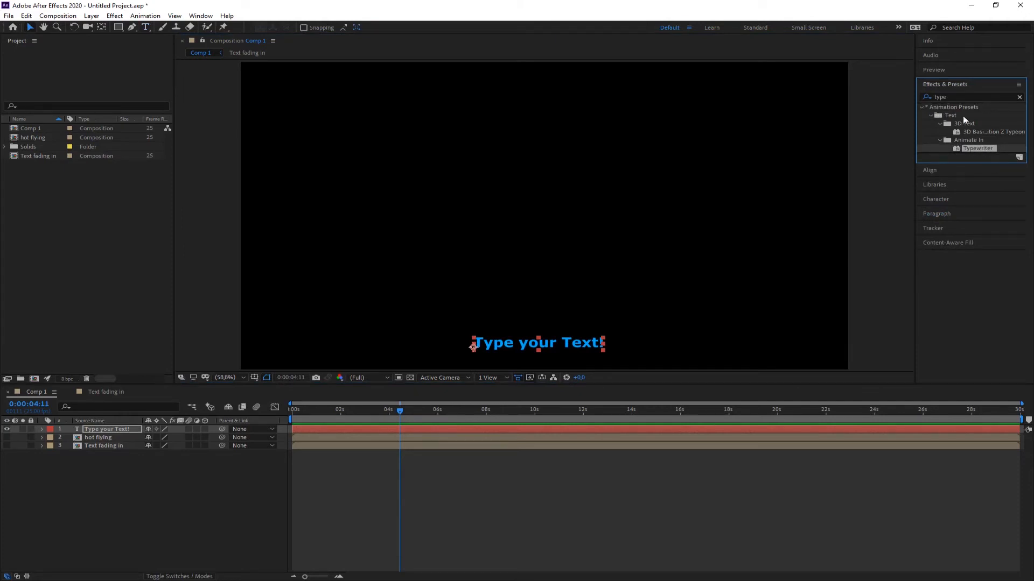
click(949, 97)
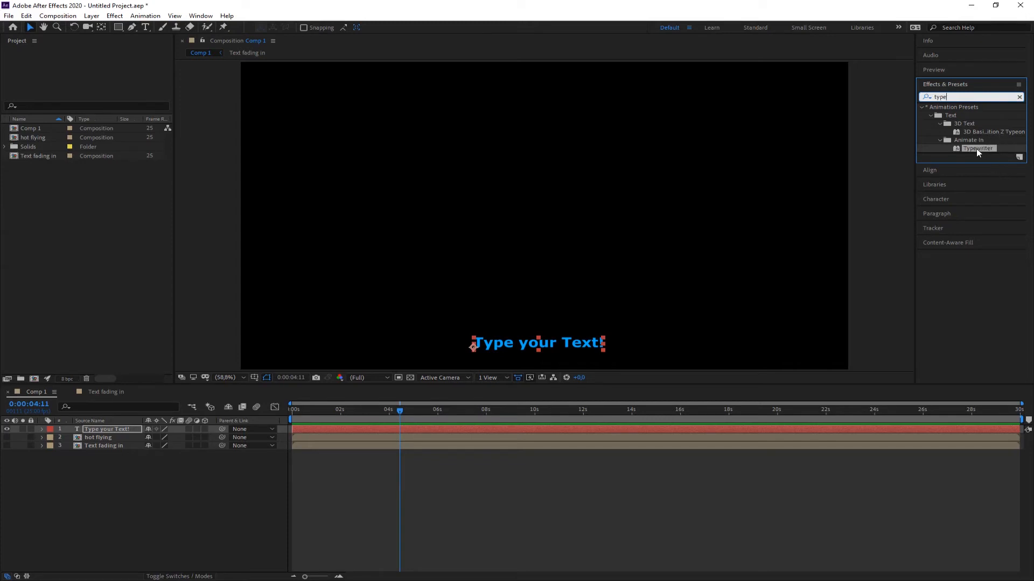
drag(976, 149, 114, 428)
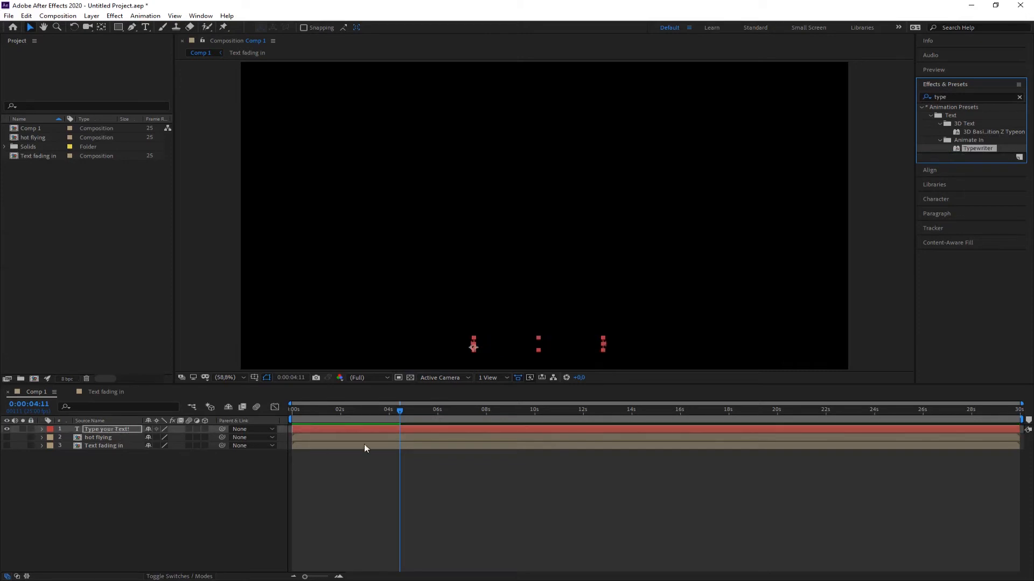
drag(400, 411, 589, 415)
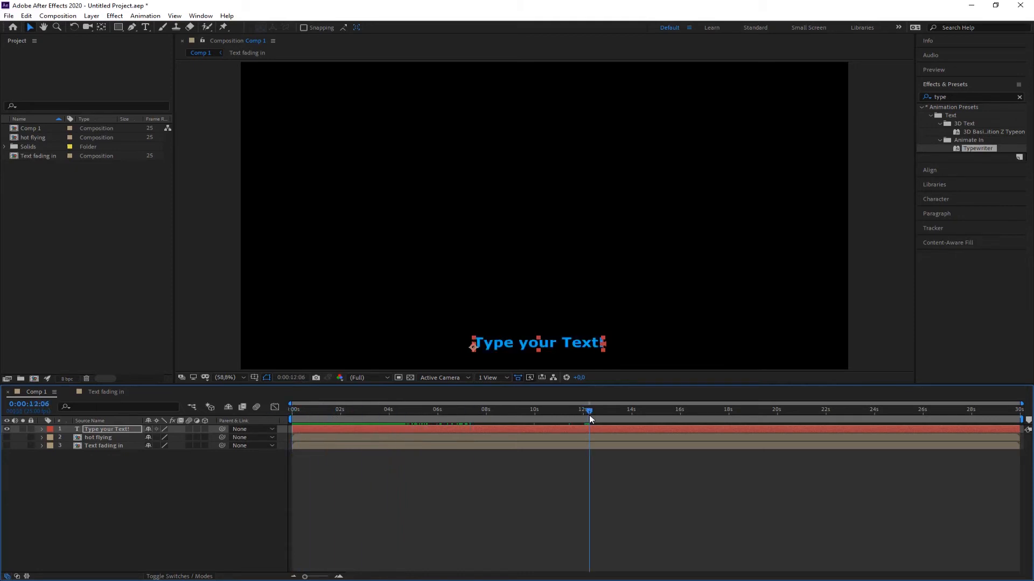
- Expand the text layer's Range Selector 1 and move its two Start keyframes to 0 and about 2 seconds
click(42, 429)
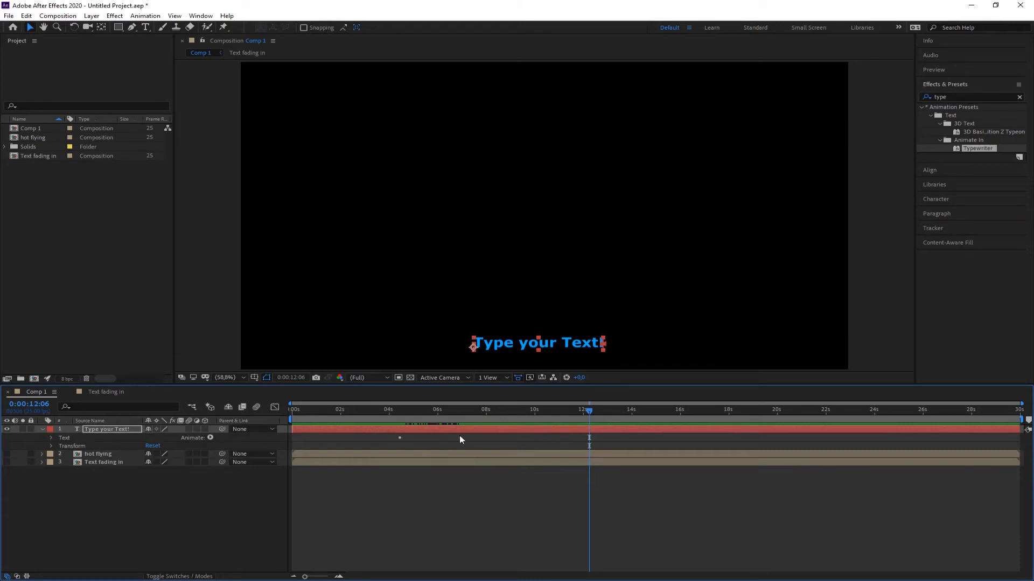
click(52, 438)
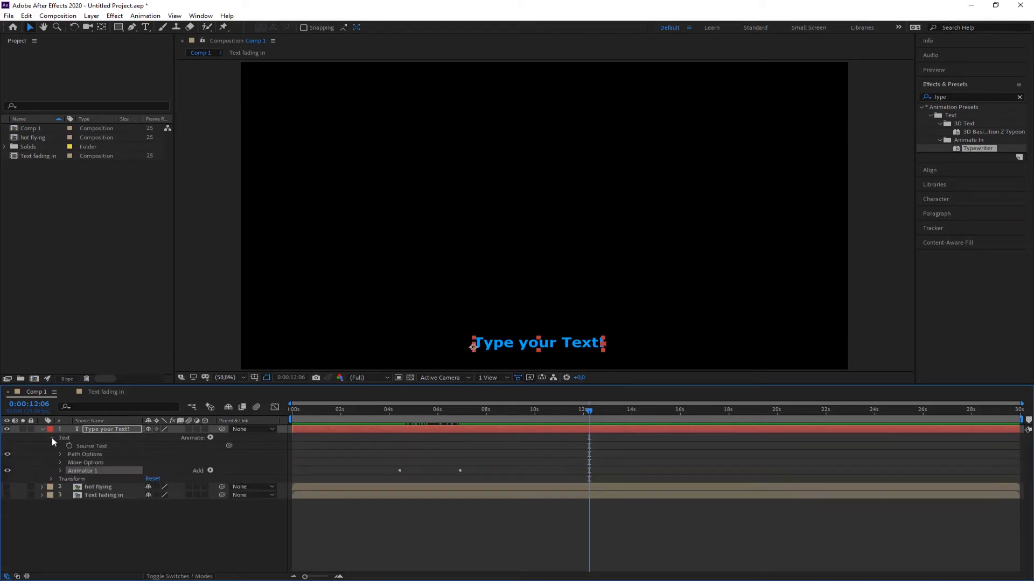
click(60, 470)
click(70, 478)
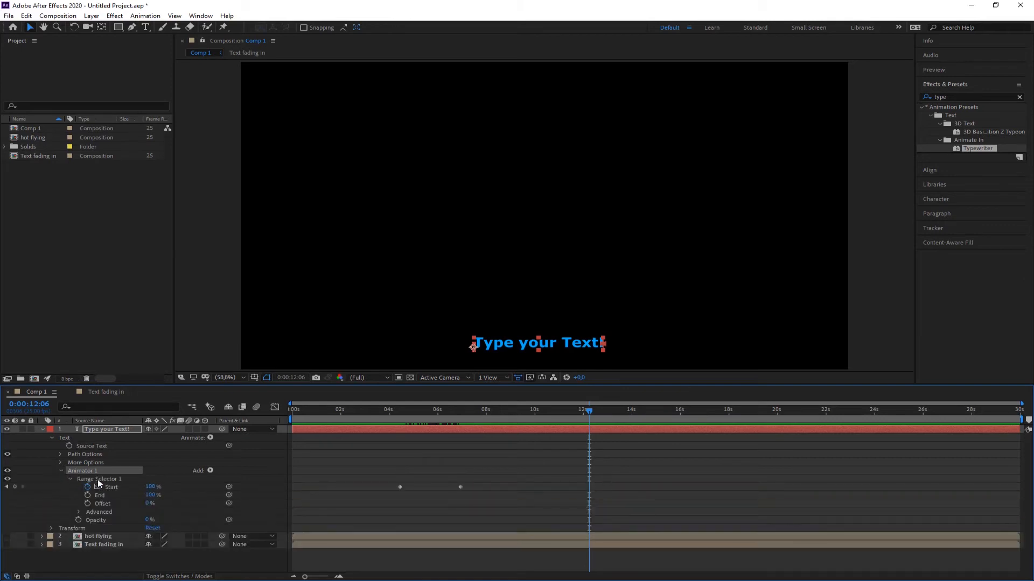
click(116, 479)
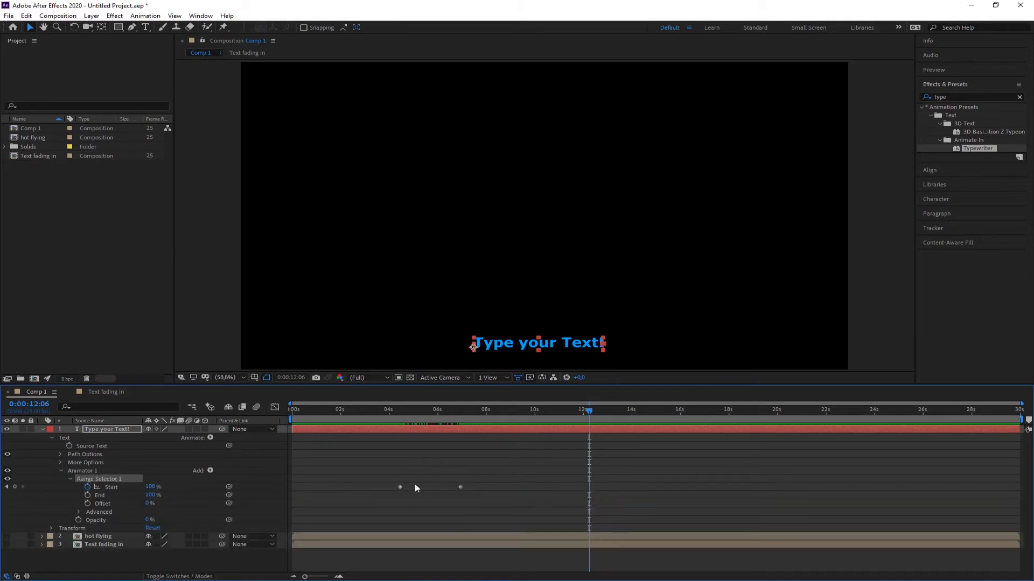
click(359, 490)
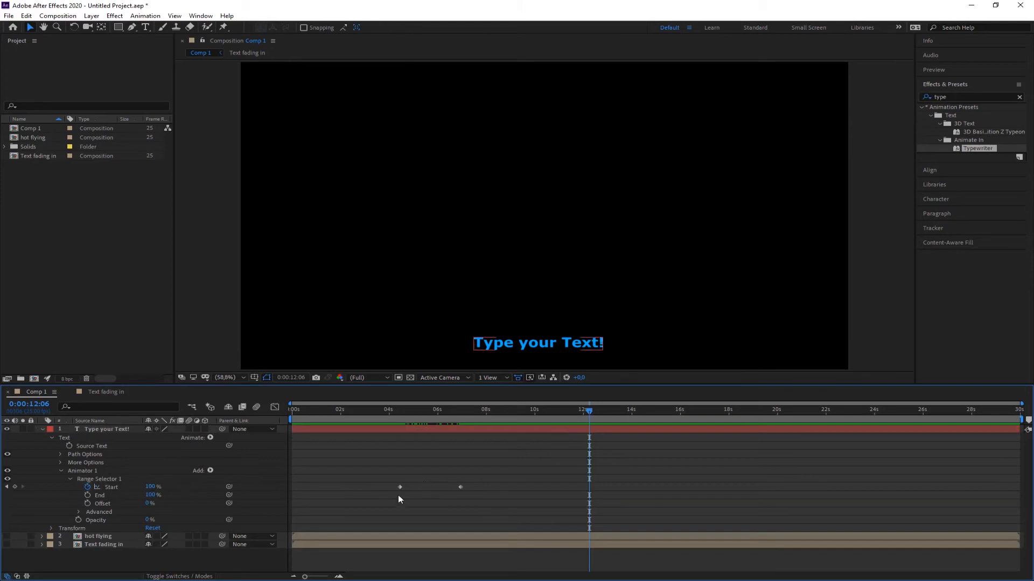
drag(401, 487, 292, 485)
drag(460, 488, 341, 489)
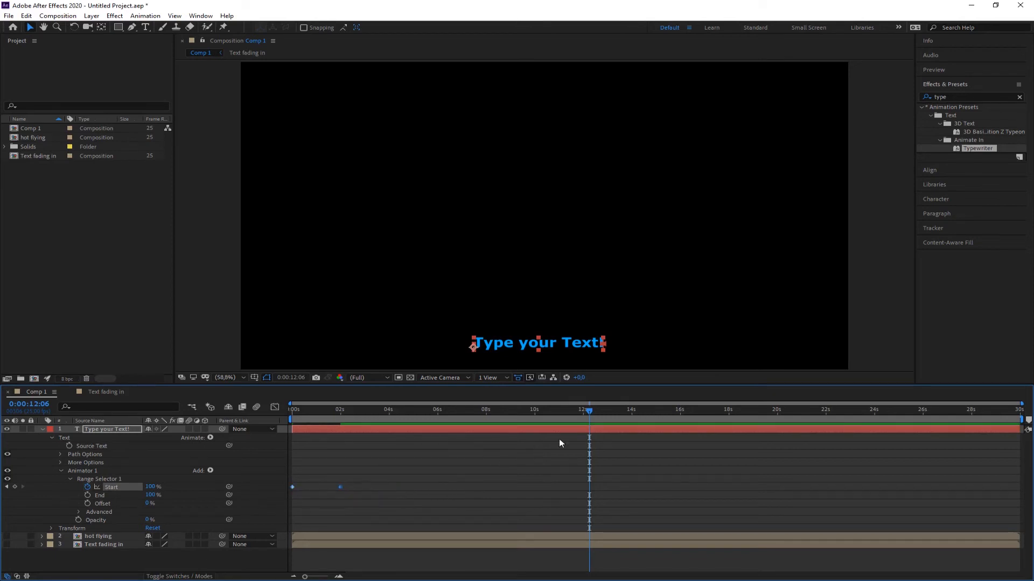
- Play the typewriter animation from the start of Comp 1 to check its typing speed
drag(589, 413, 293, 409)
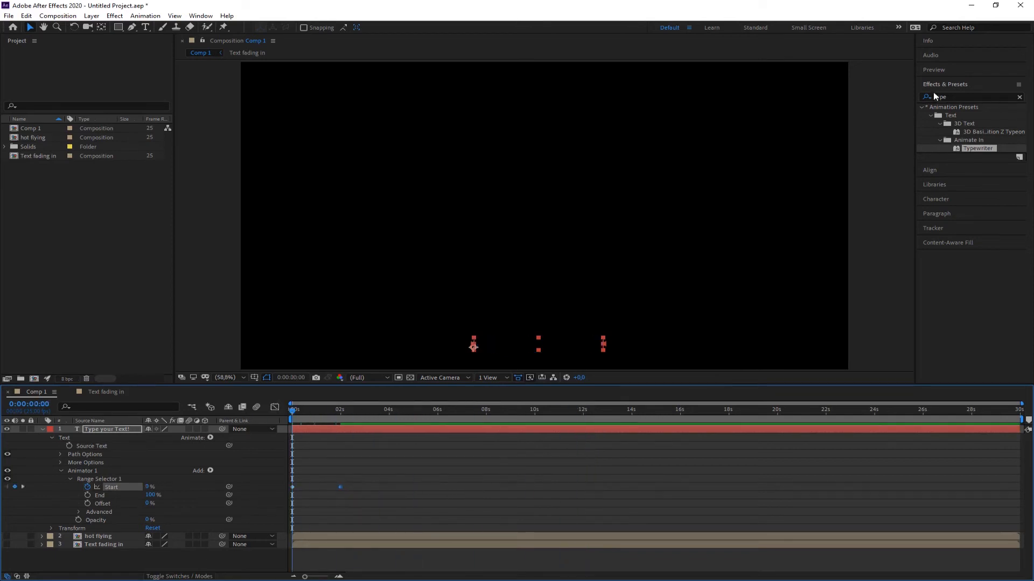
click(940, 70)
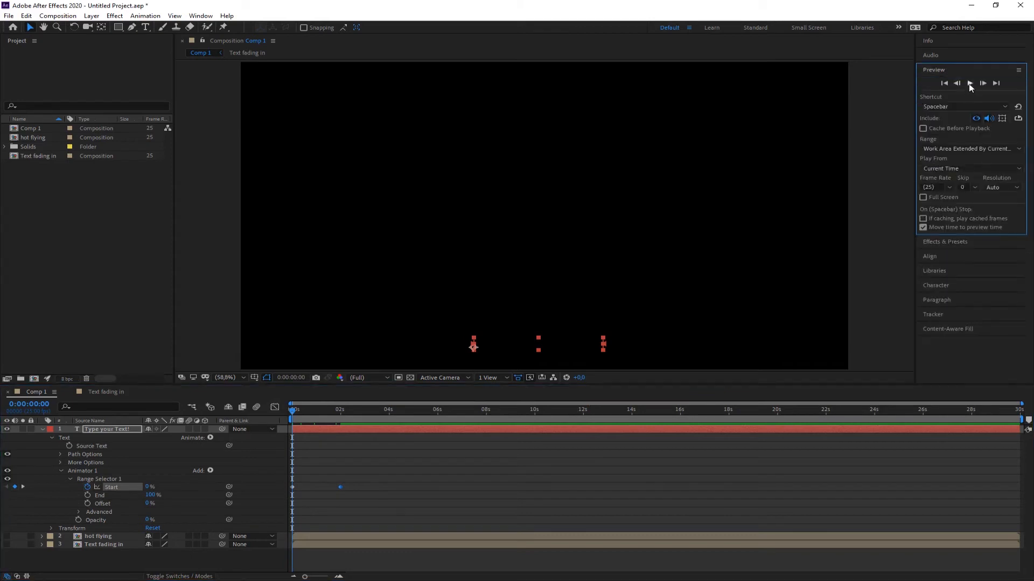
click(970, 83)
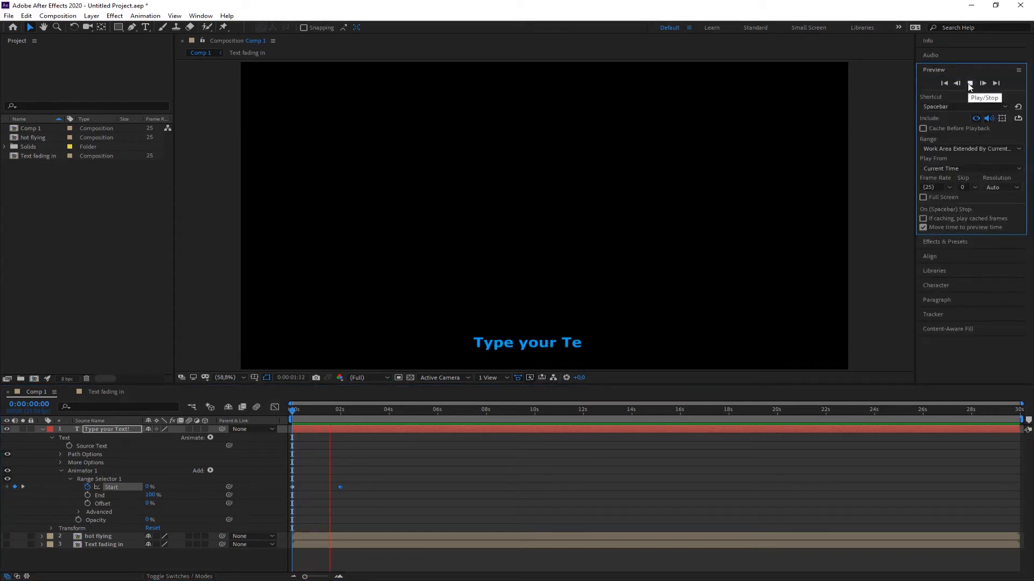
click(970, 84)
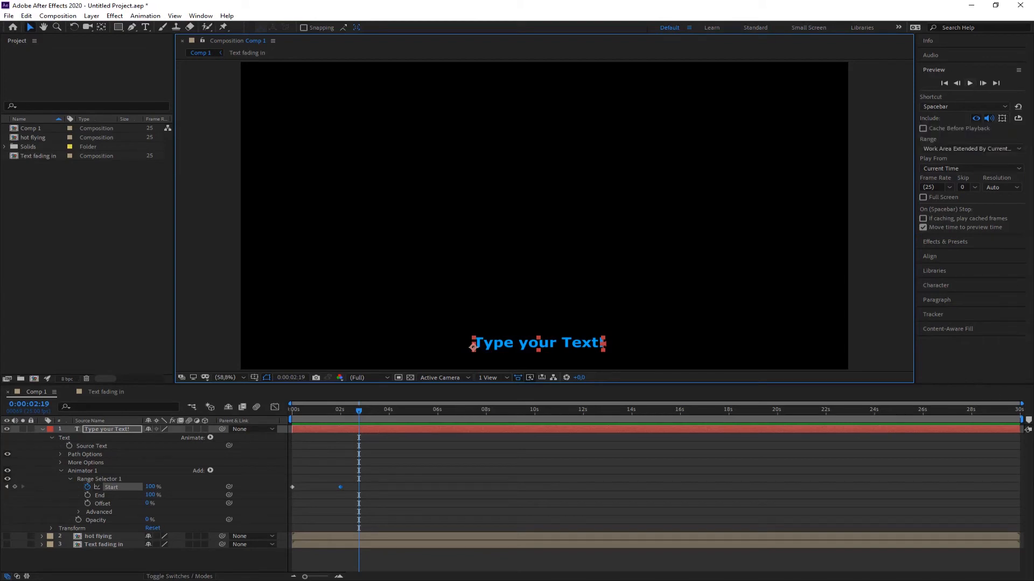
- Delete all items from the project and create a new 30-second composition with the HDTV 1080 25 preset
click(96, 294)
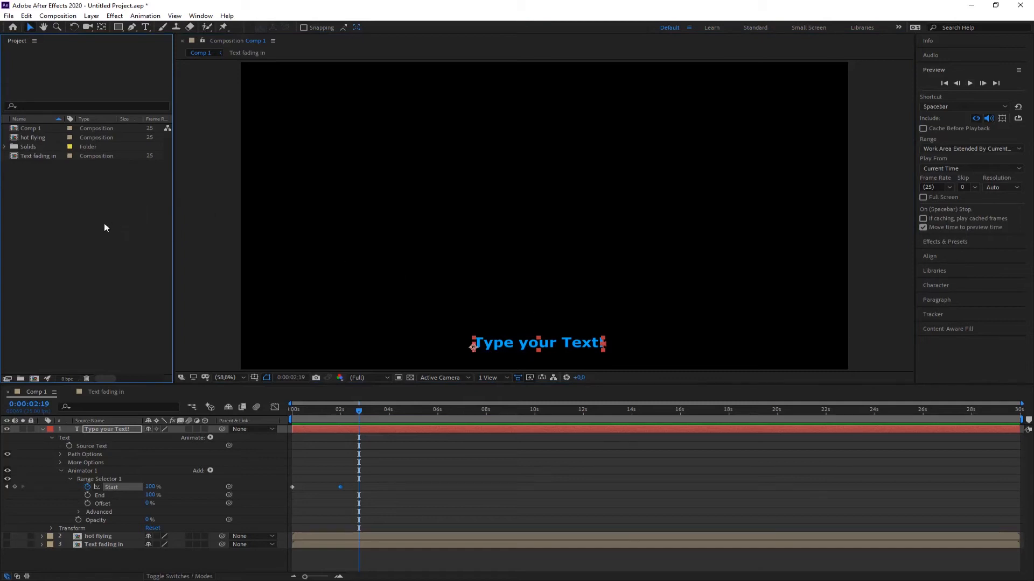
drag(37, 190, 26, 129)
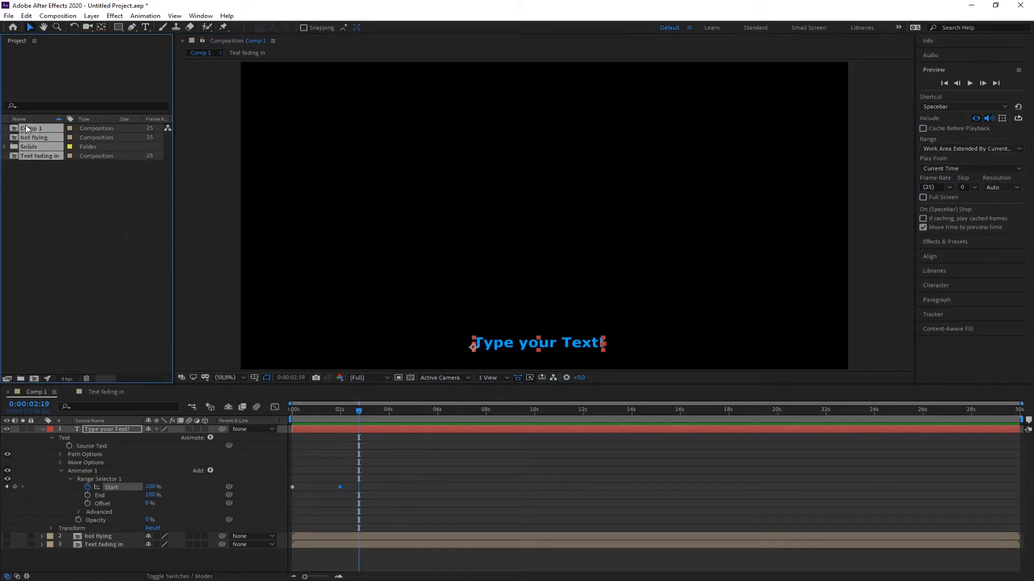
key(Delete)
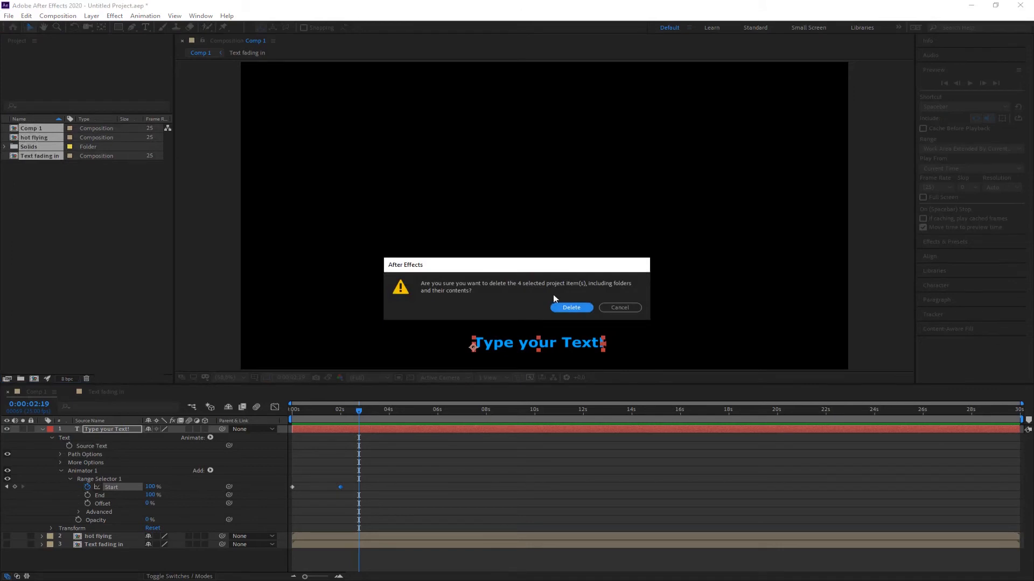
click(563, 306)
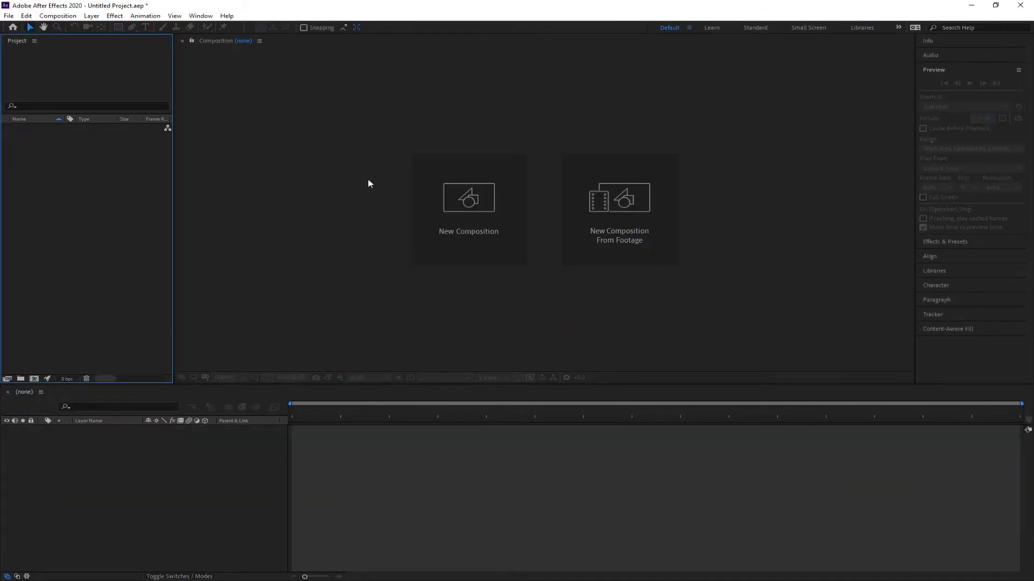
click(466, 209)
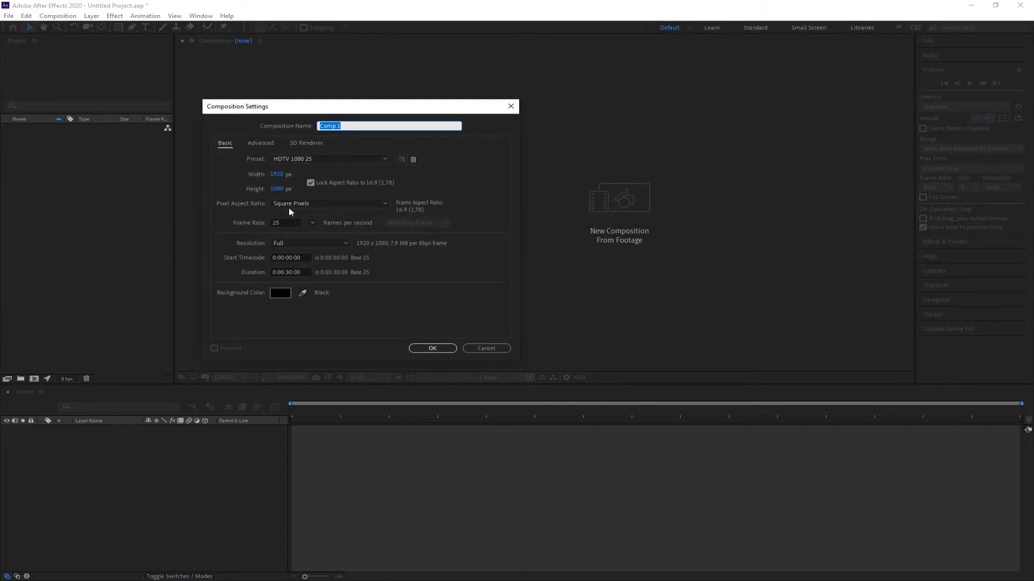
click(438, 347)
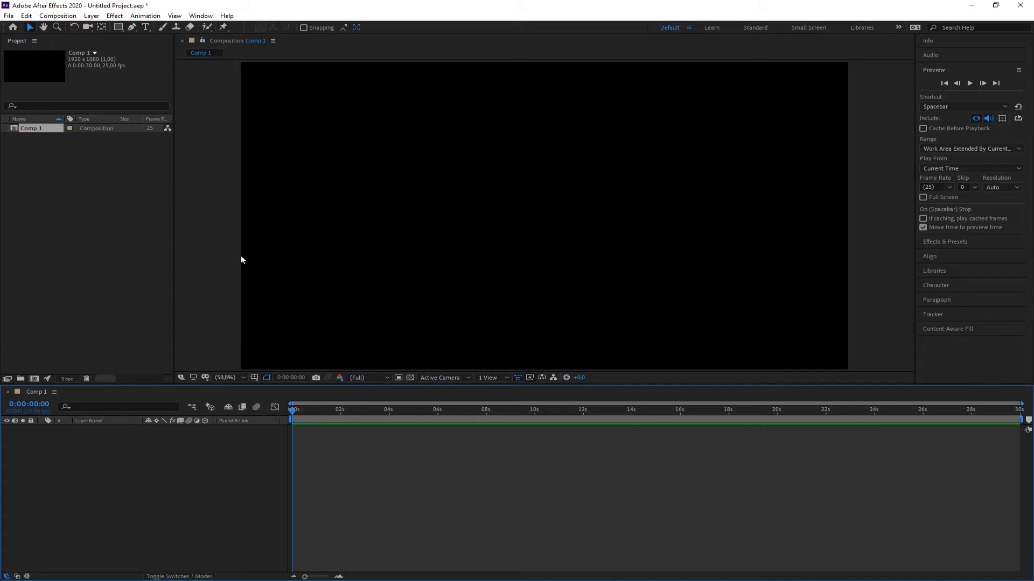
- Add a null object to Comp 1, enlarge it into a wide box and move it into the frame's lower-left area
right_click(129, 474)
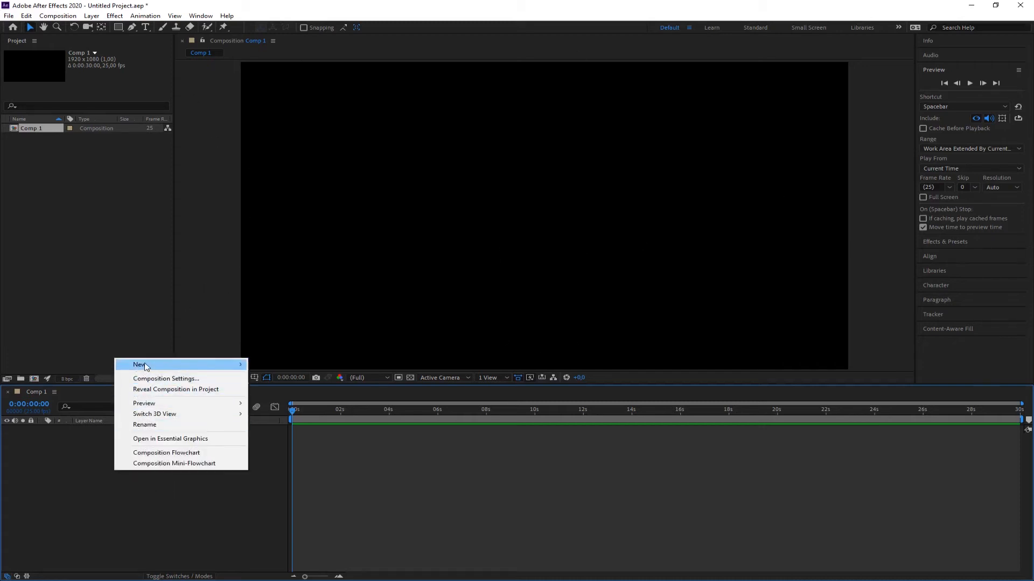
mouse_move(145, 366)
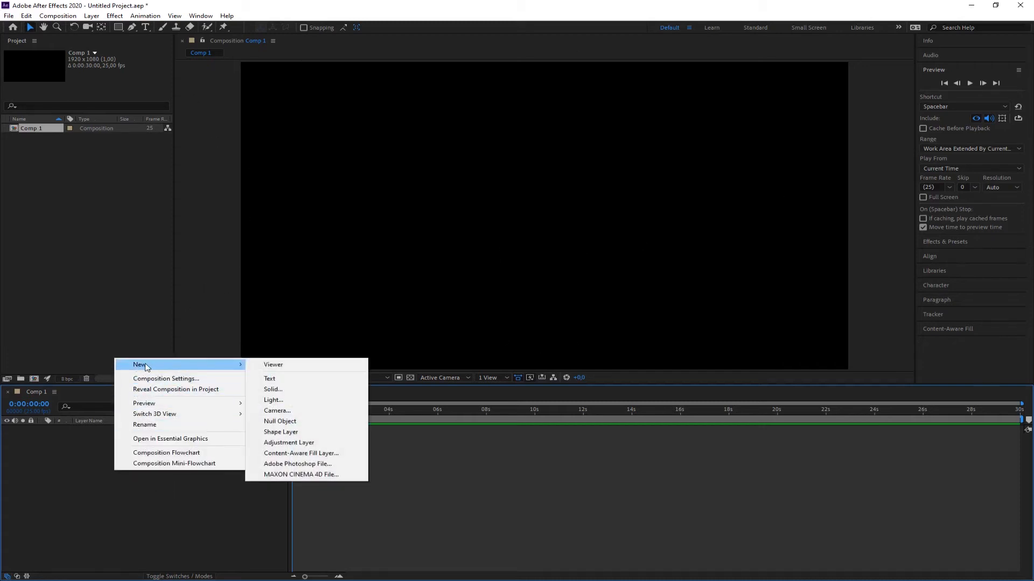
click(277, 423)
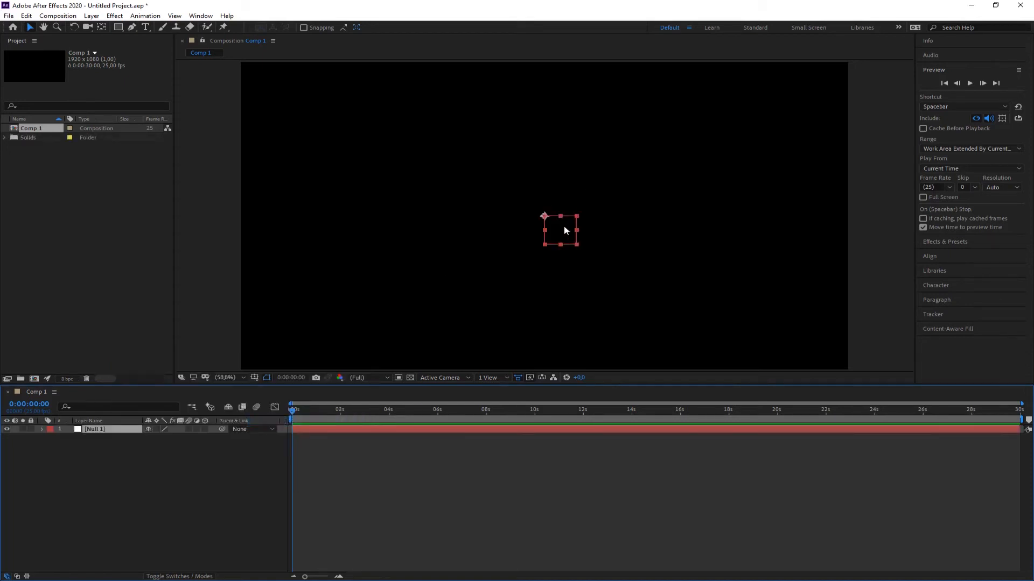
drag(576, 245, 710, 348)
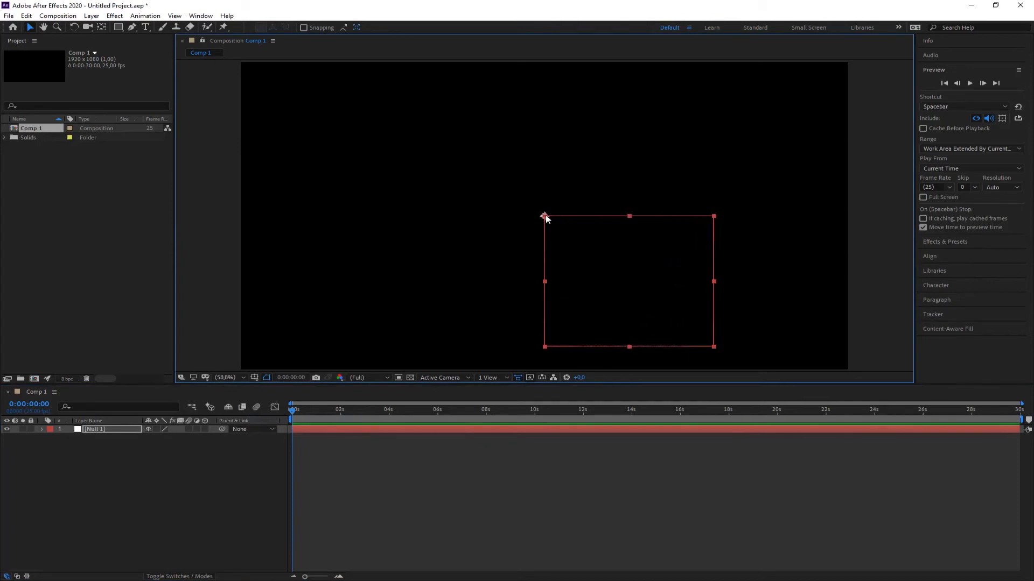
drag(544, 217, 366, 208)
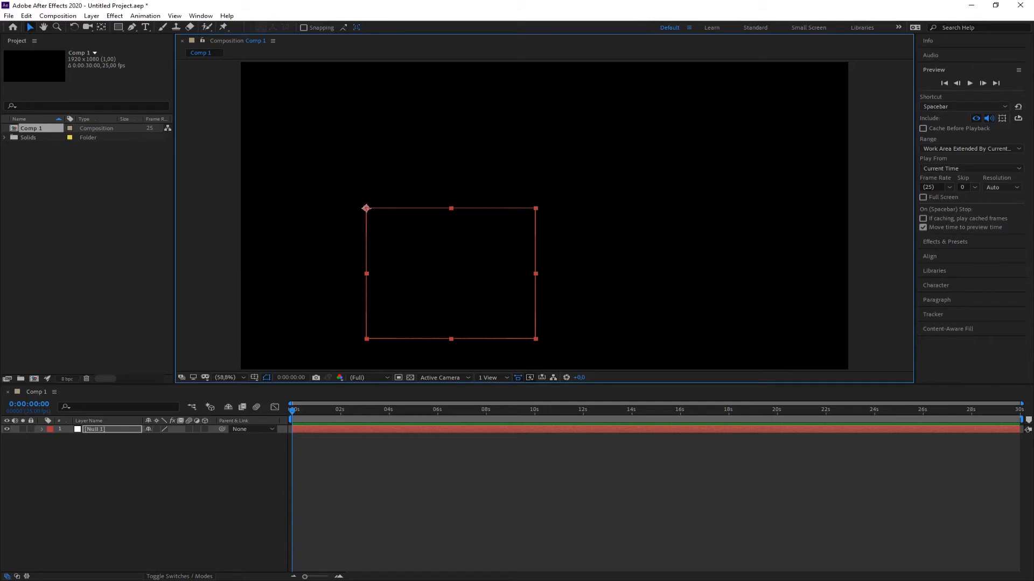
- Add a text layer reading "Build" inside the upper-left part of the null's box
click(145, 27)
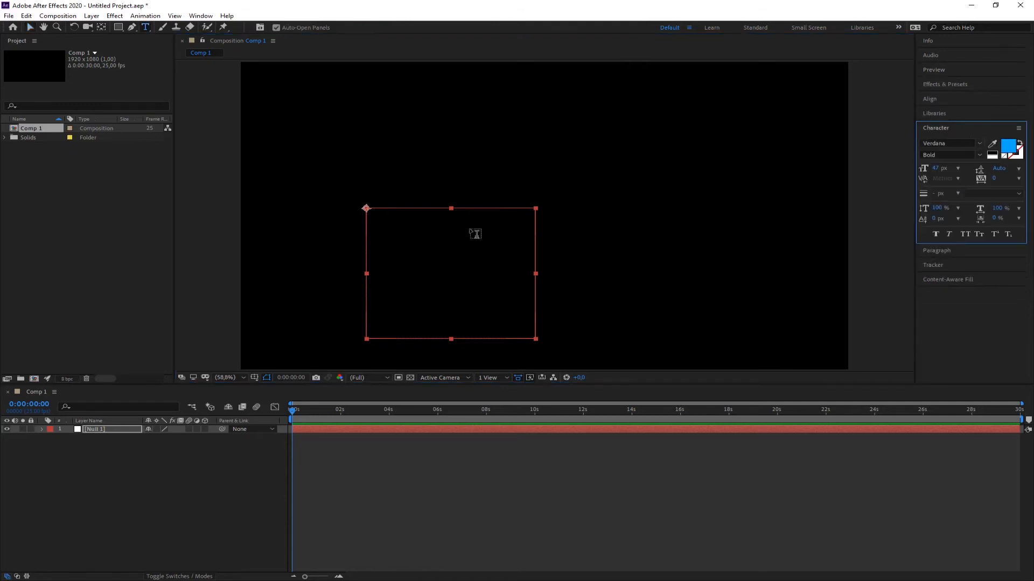
click(385, 243)
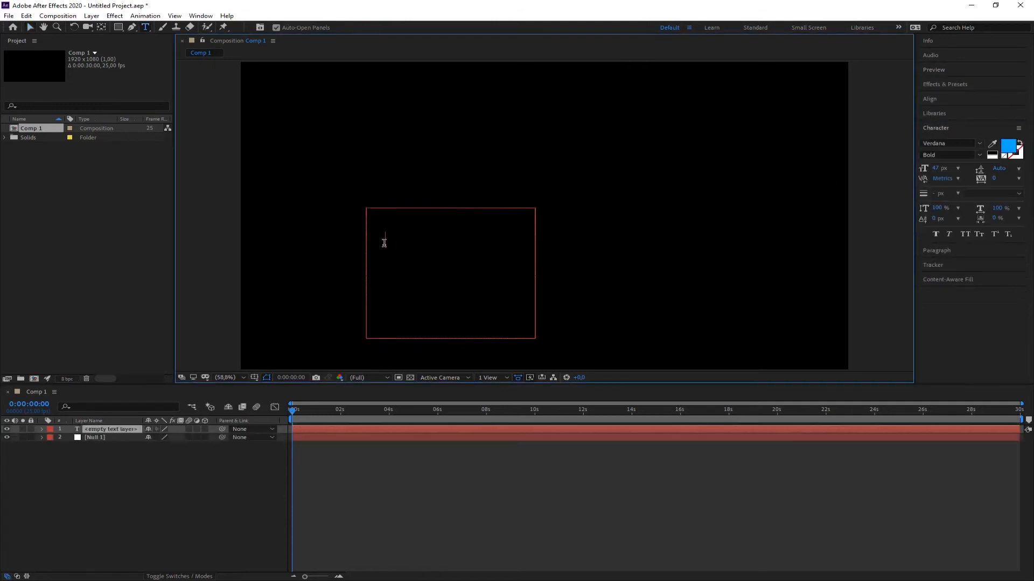
text(Build)
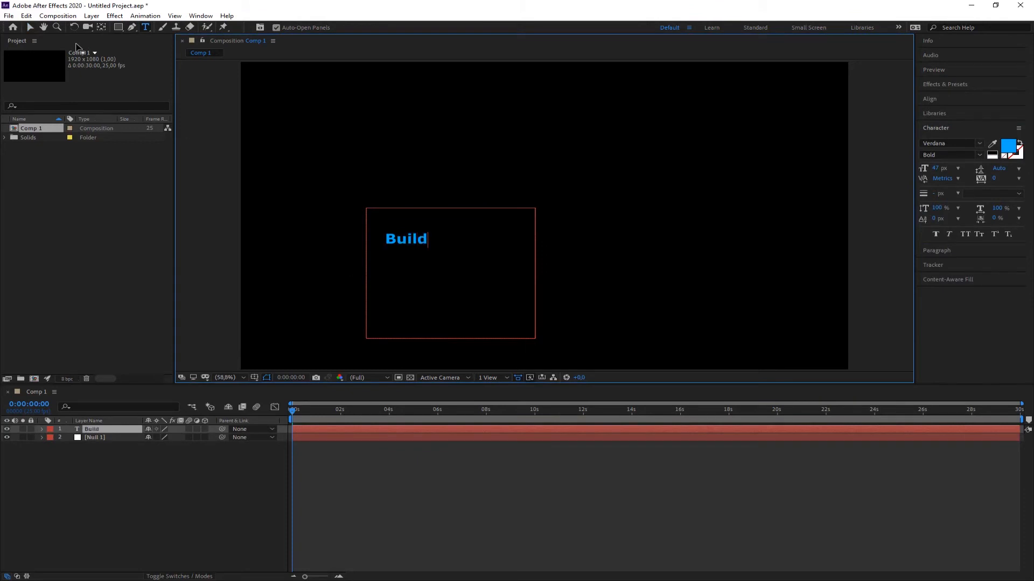
click(30, 27)
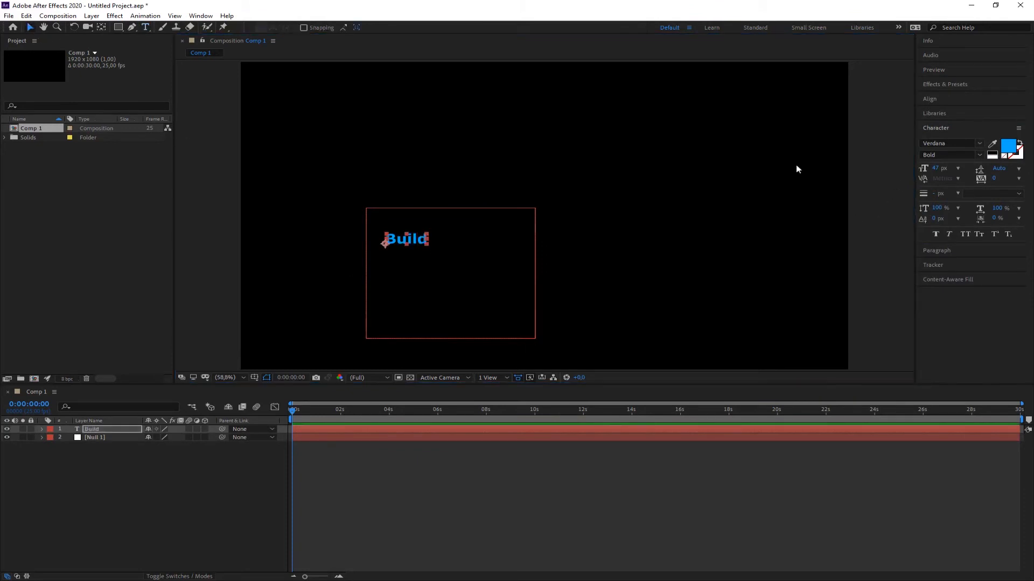
- Enlarge the "Build" text to nearly the null's width and align it along the box's upper edge
drag(426, 234, 540, 204)
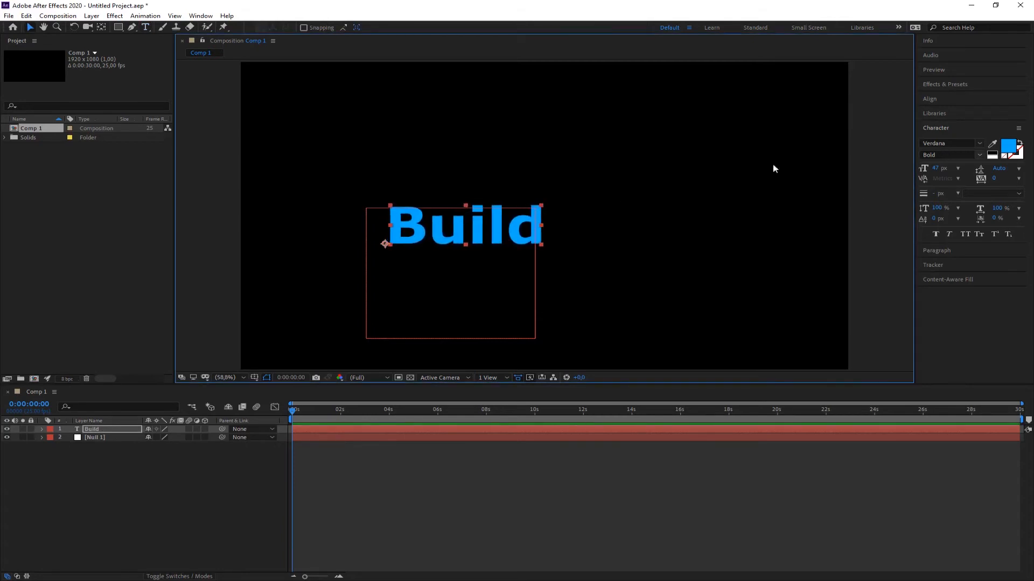
drag(495, 241, 484, 250)
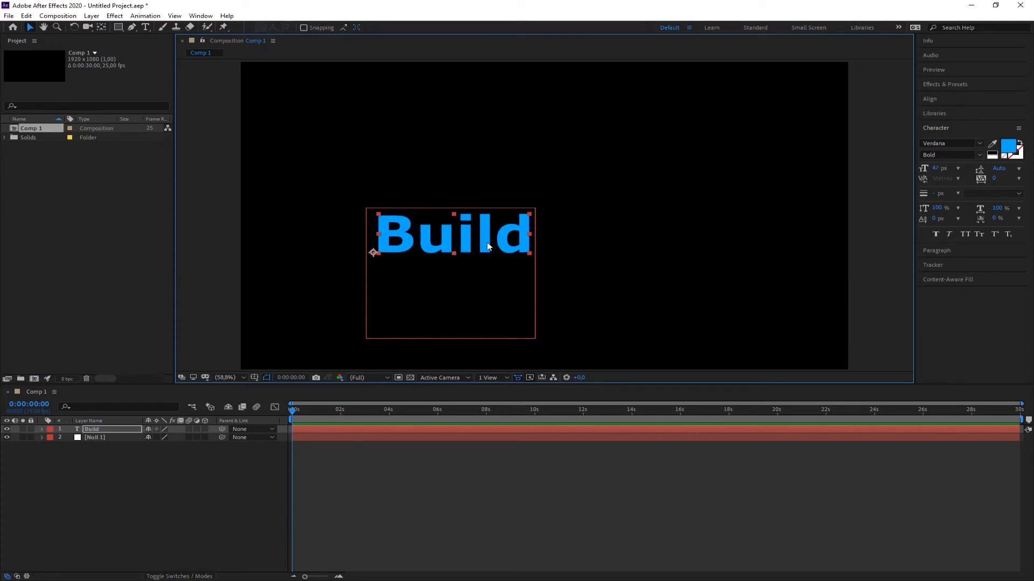
drag(488, 246, 483, 249)
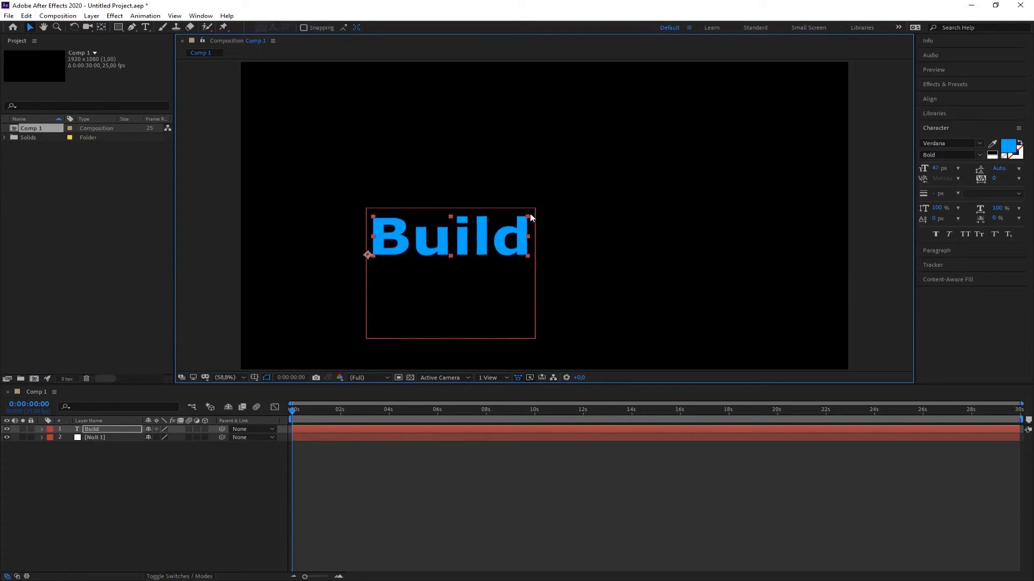
drag(530, 217, 533, 213)
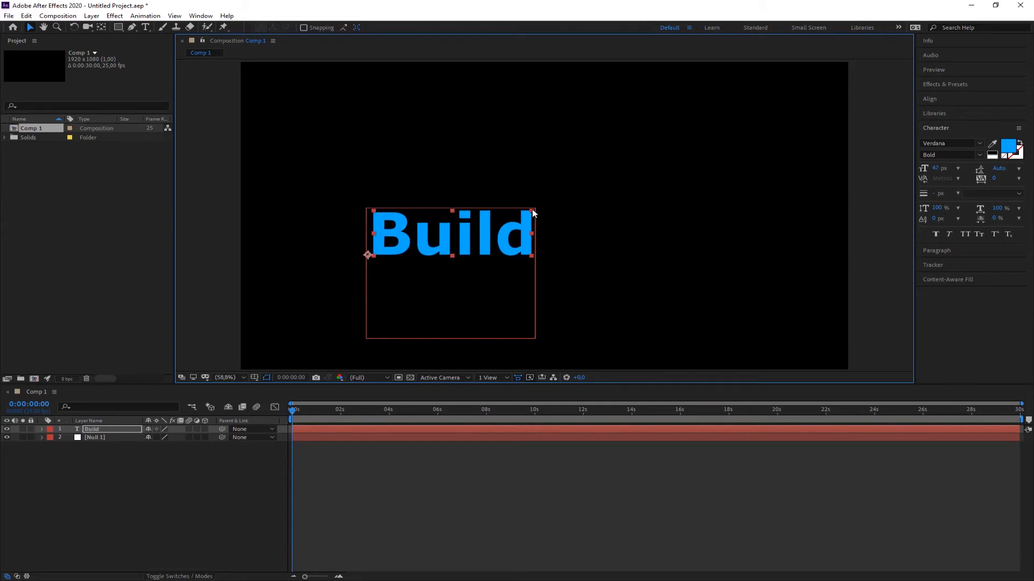
drag(463, 247, 461, 248)
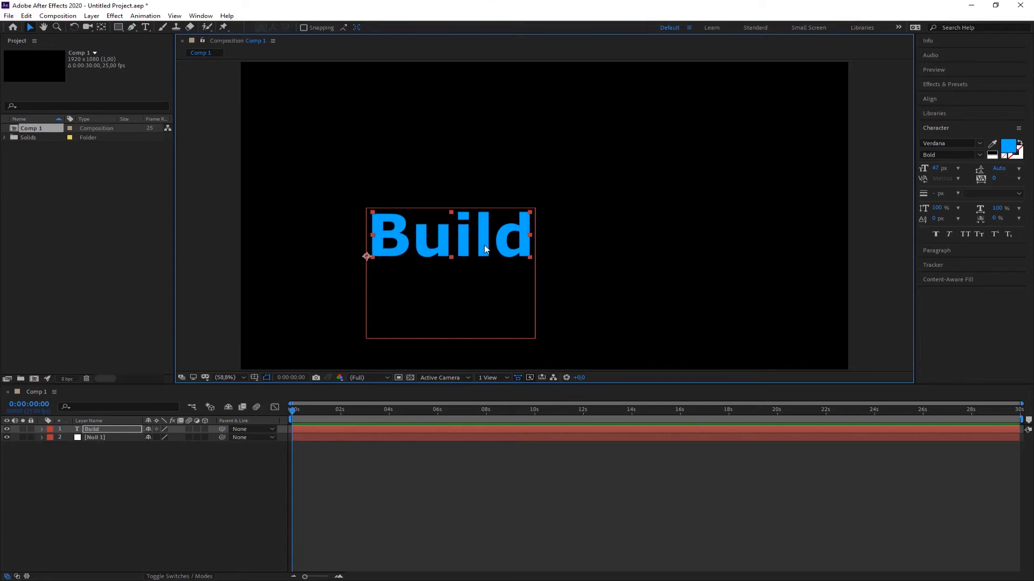
- Duplicate the "Build" layer, change the copy's text to "your" and fit it smaller beneath the end of "Build"
key(ctrl+d)
drag(485, 253, 486, 294)
double_click(486, 293)
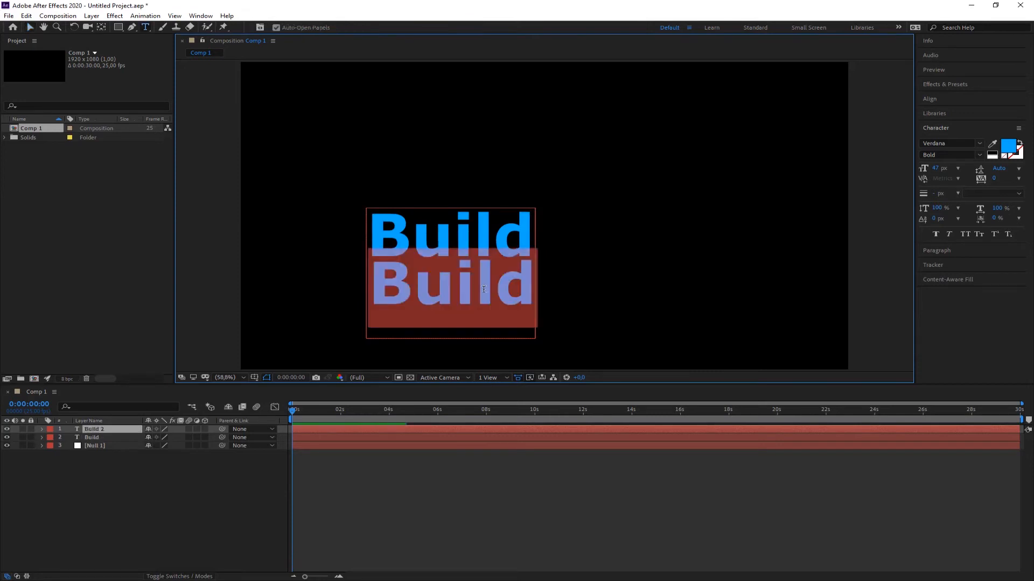
text(y)
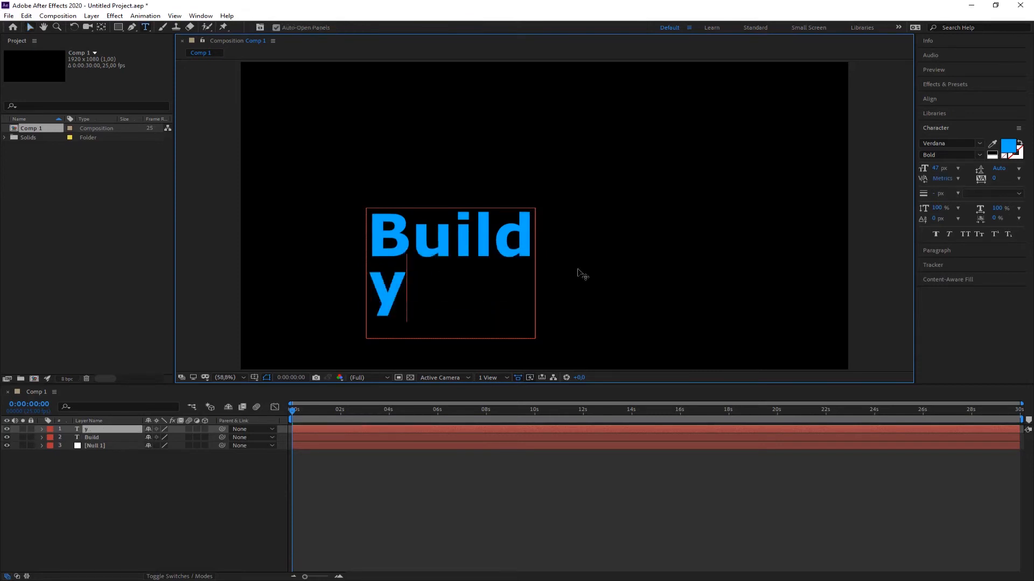
text(our)
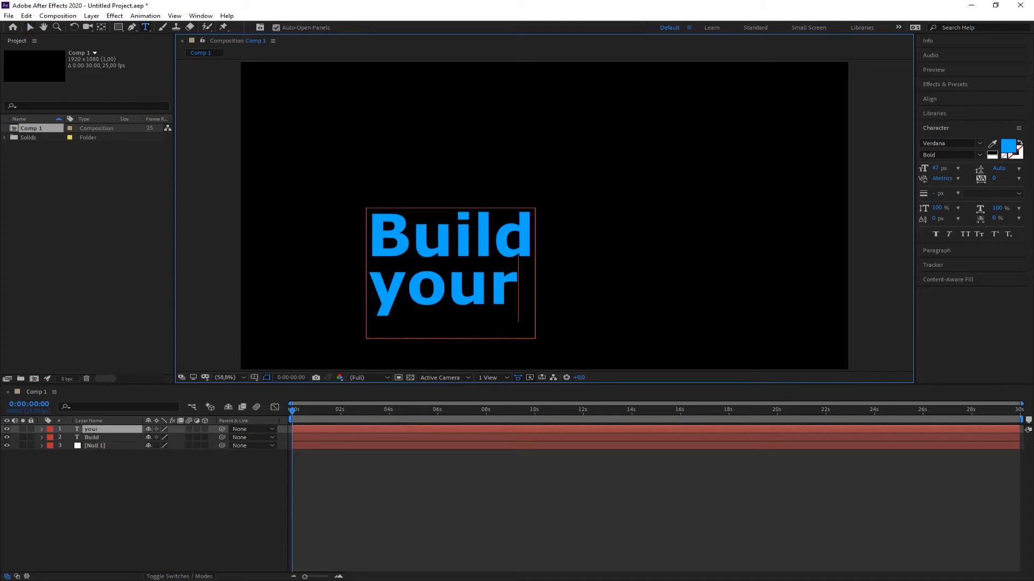
click(31, 27)
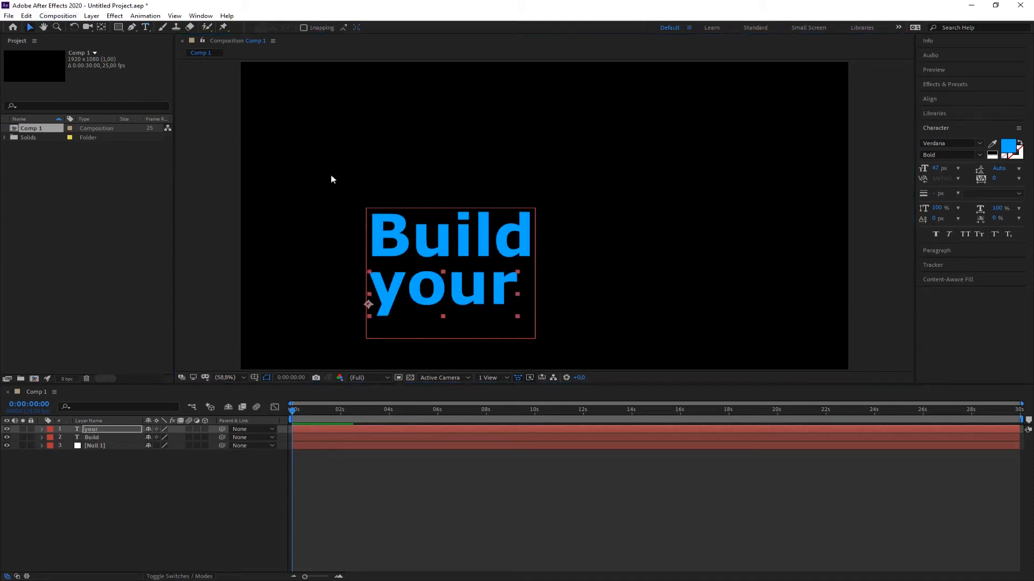
mouse_move(517, 273)
mouse_down()
mouse_move(439, 297)
mouse_move(524, 275)
mouse_move(516, 270)
mouse_up()
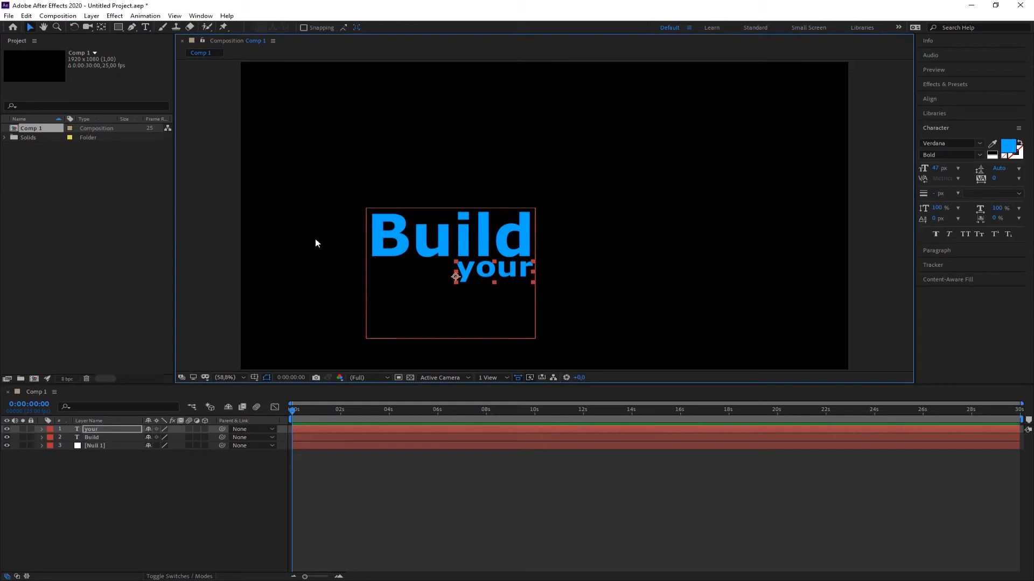
- Duplicate the "Build" layer below "your", change the copy's text to "Comp" and fit it within the null's lower edge and width
click(444, 252)
key(ctrl+d)
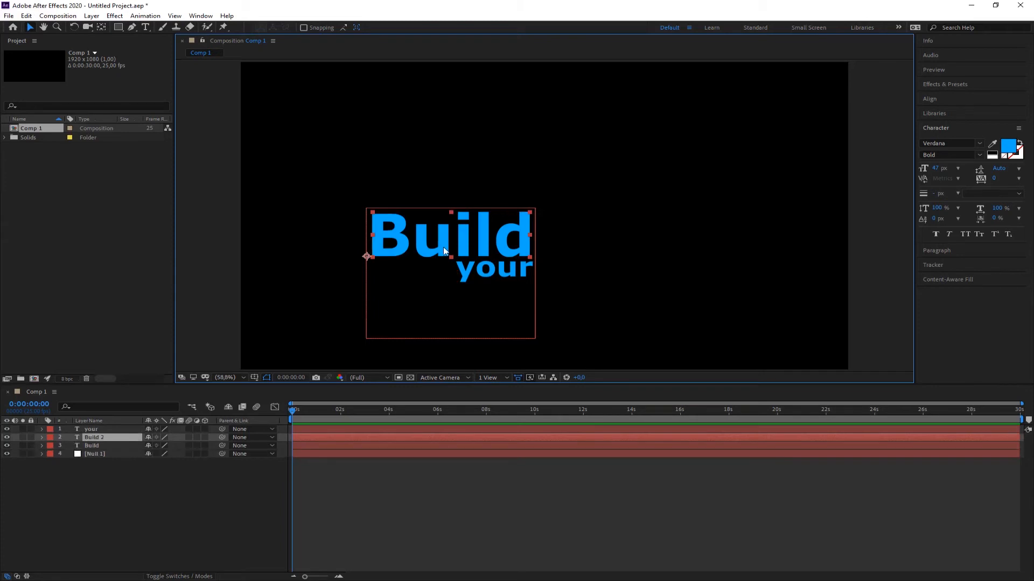
drag(445, 251, 445, 317)
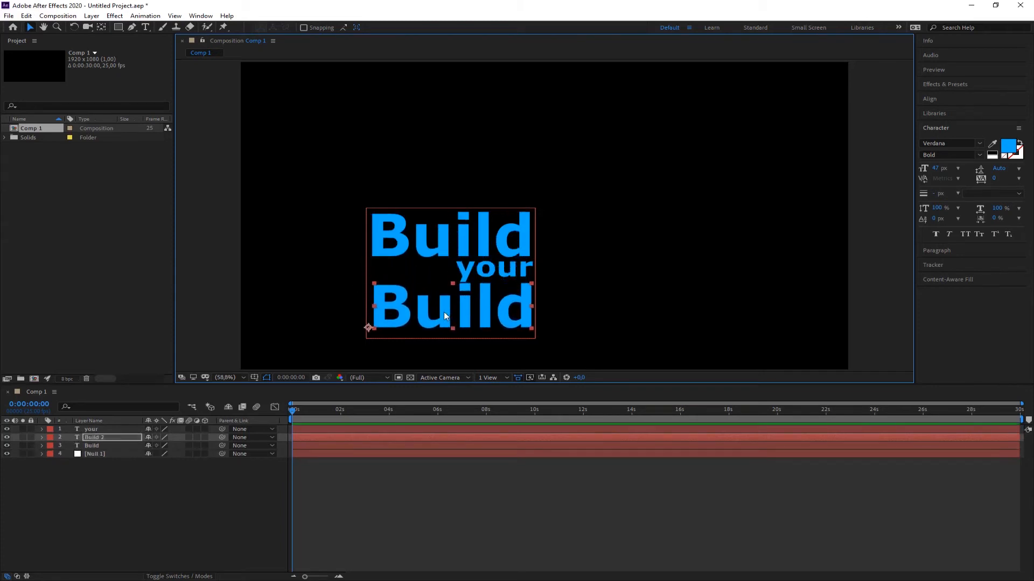
double_click(444, 312)
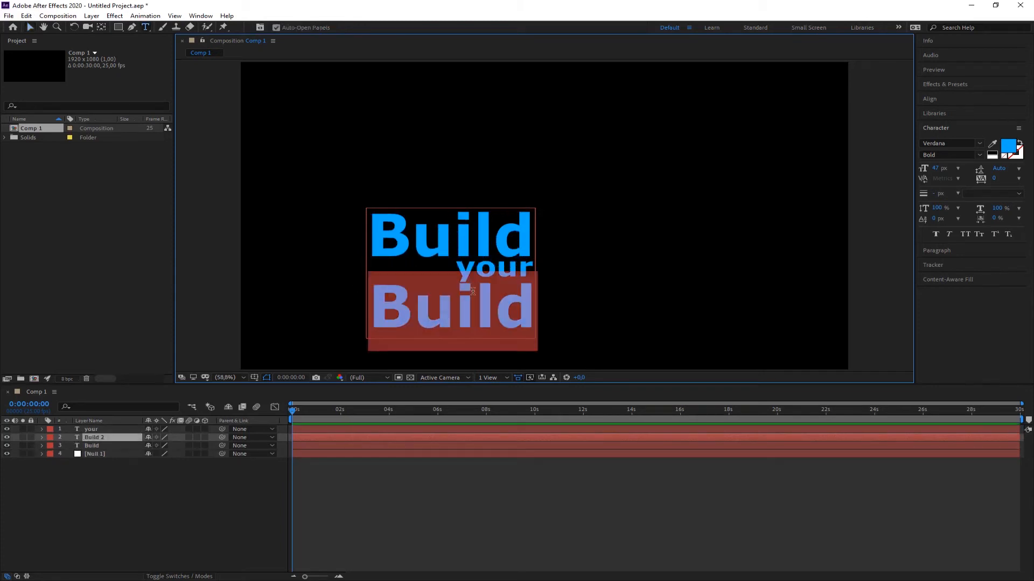
text(Comp)
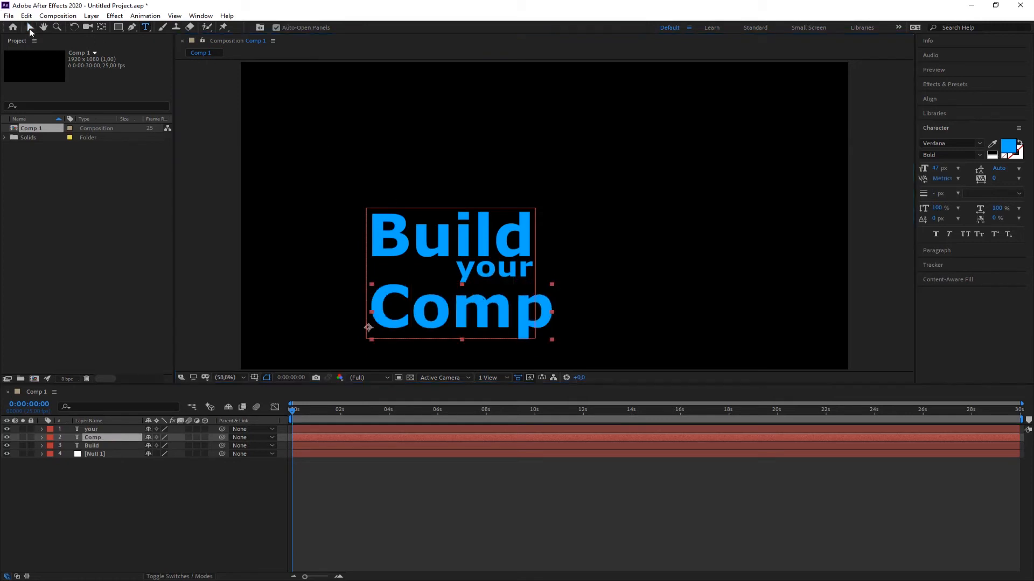
key(Escape)
drag(552, 285, 534, 286)
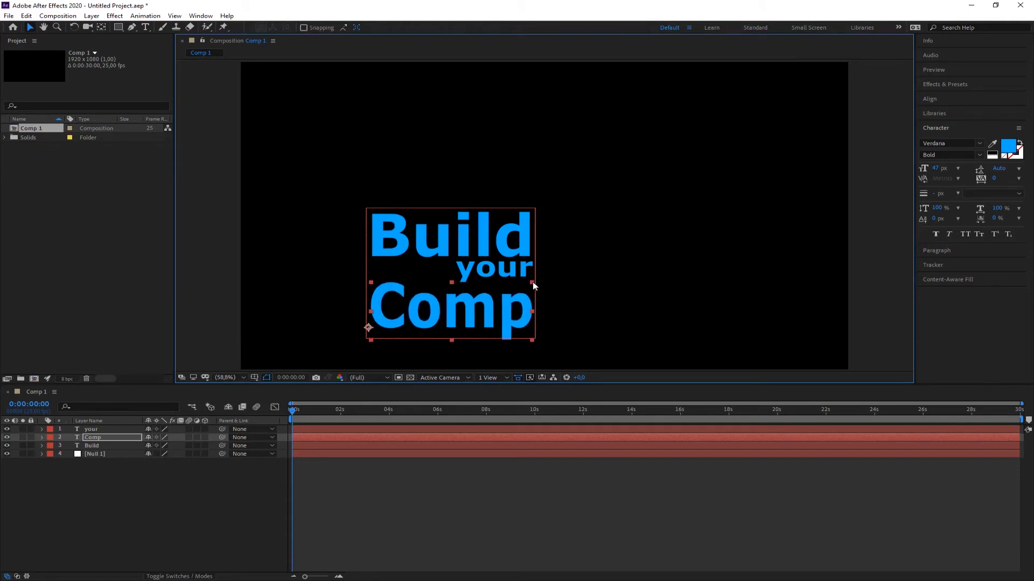
drag(442, 322, 441, 317)
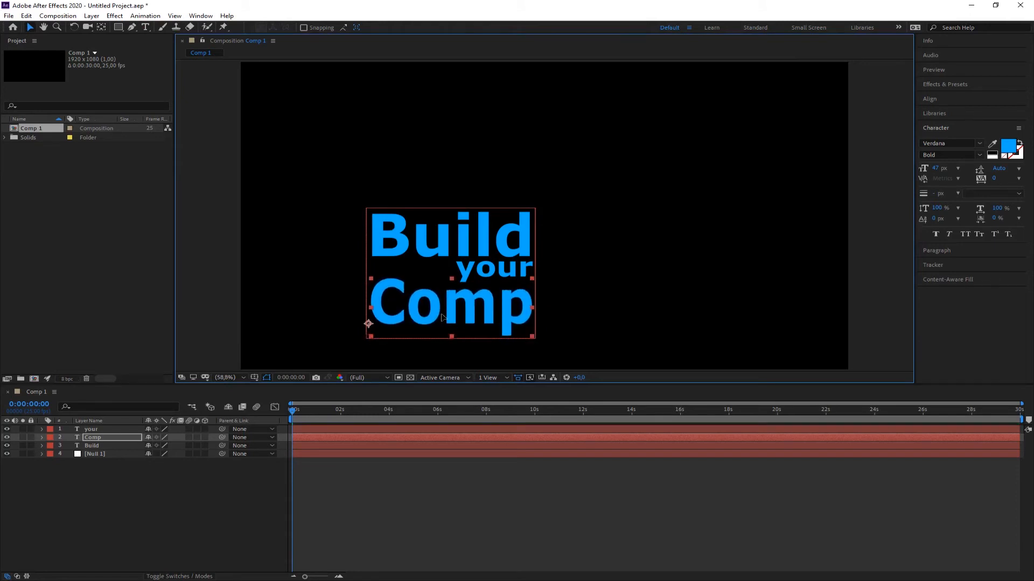
- Move the "Build" layer to the top of the stack and stagger the starts: "Build" about 1 s, "your" about 2.6 s, "Comp" about 4.4 s
click(577, 312)
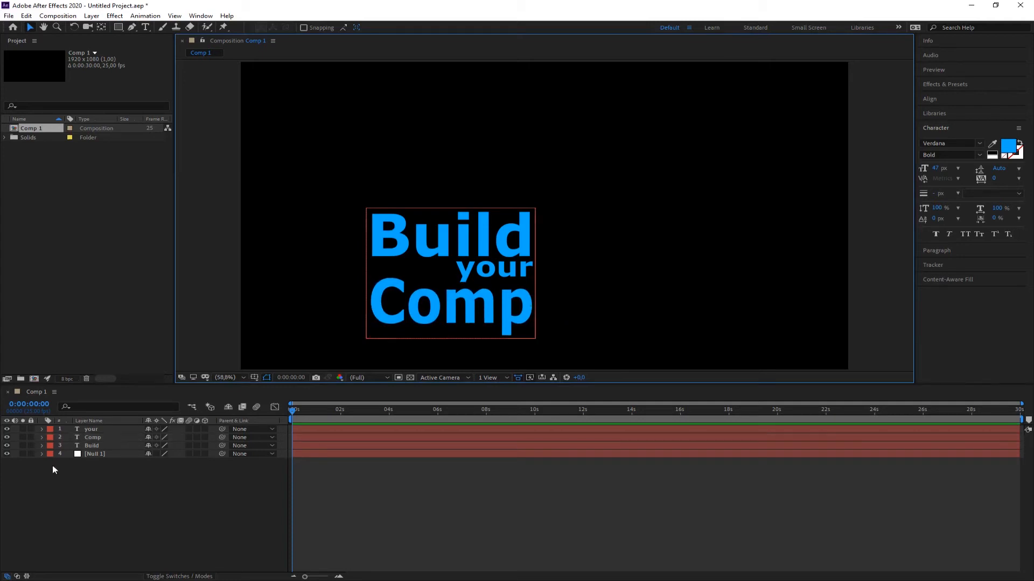
drag(92, 446, 92, 431)
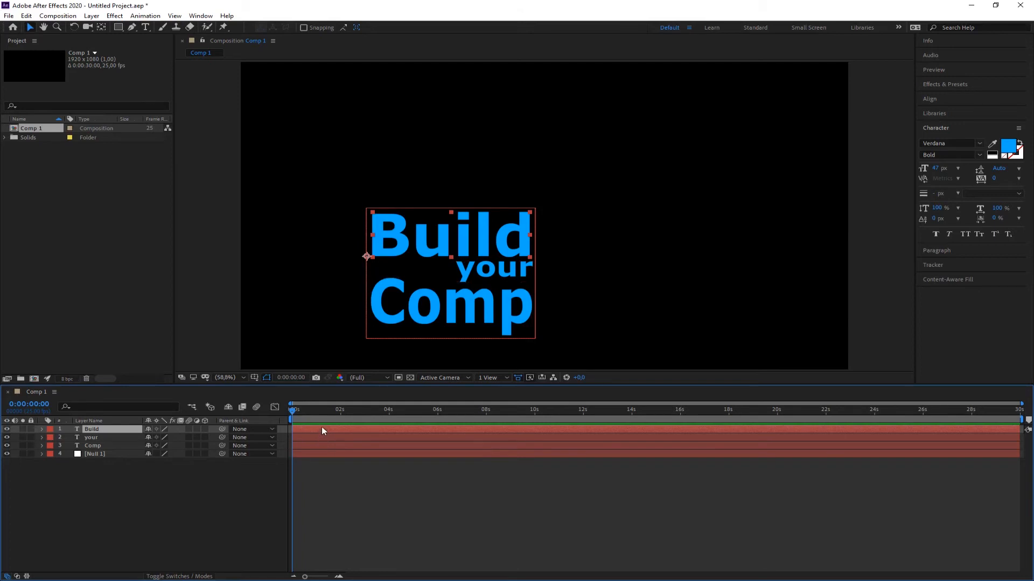
drag(319, 423, 428, 436)
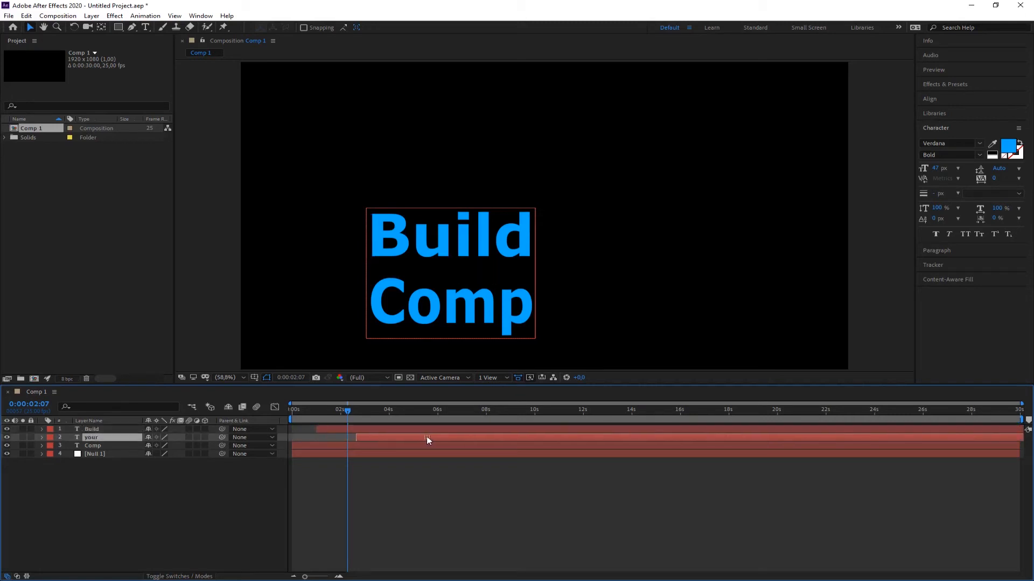
drag(360, 447, 465, 446)
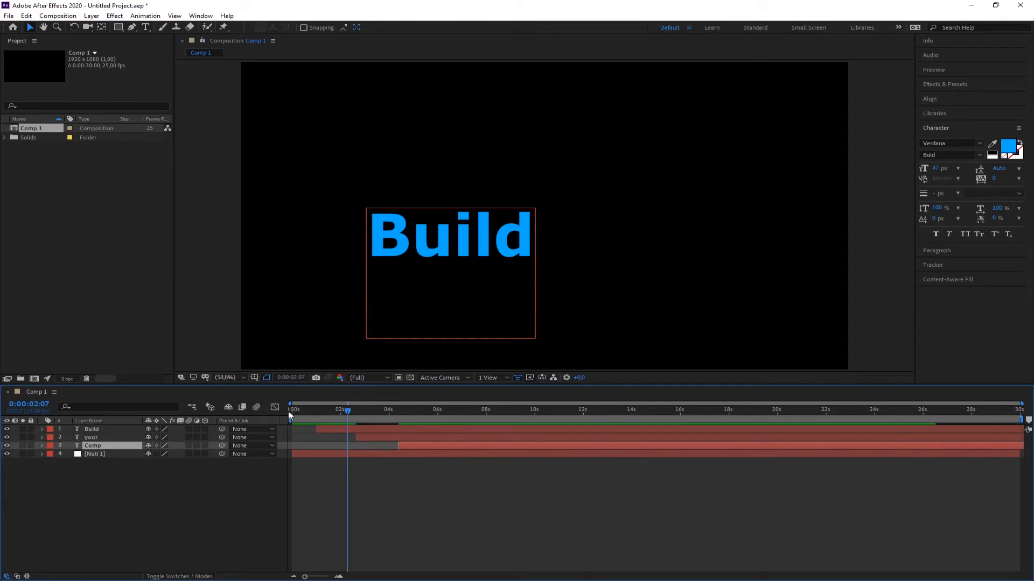
- Apply the Typewriter animation preset to the "Build" layer with the current time at 0:00:00:14
drag(347, 411, 317, 418)
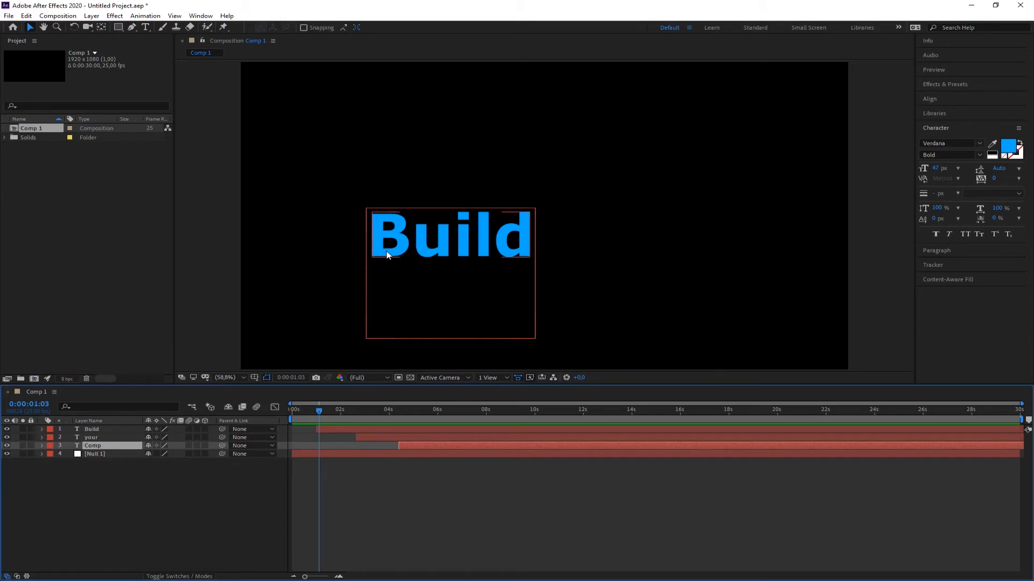
drag(320, 419, 308, 414)
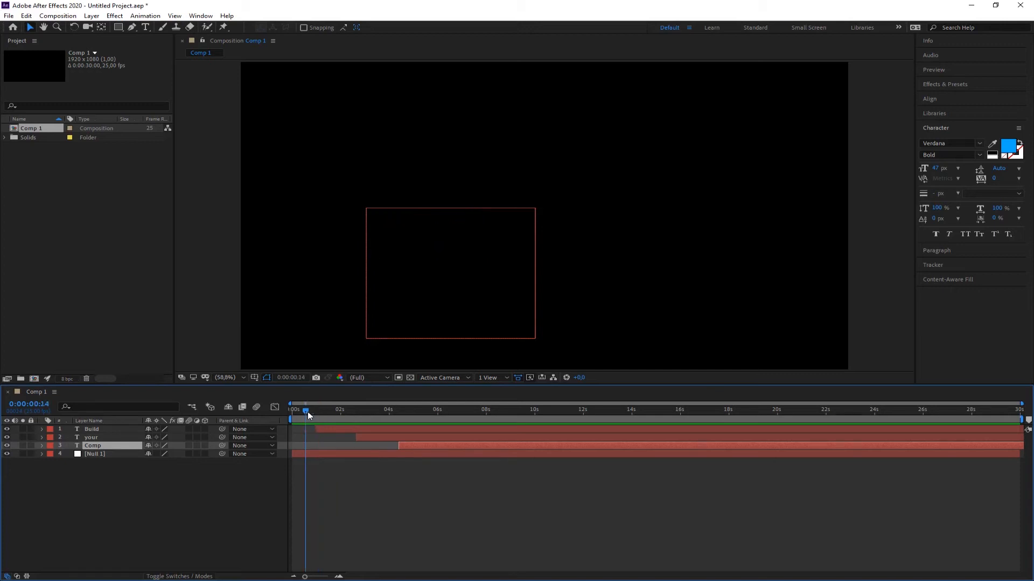
click(947, 84)
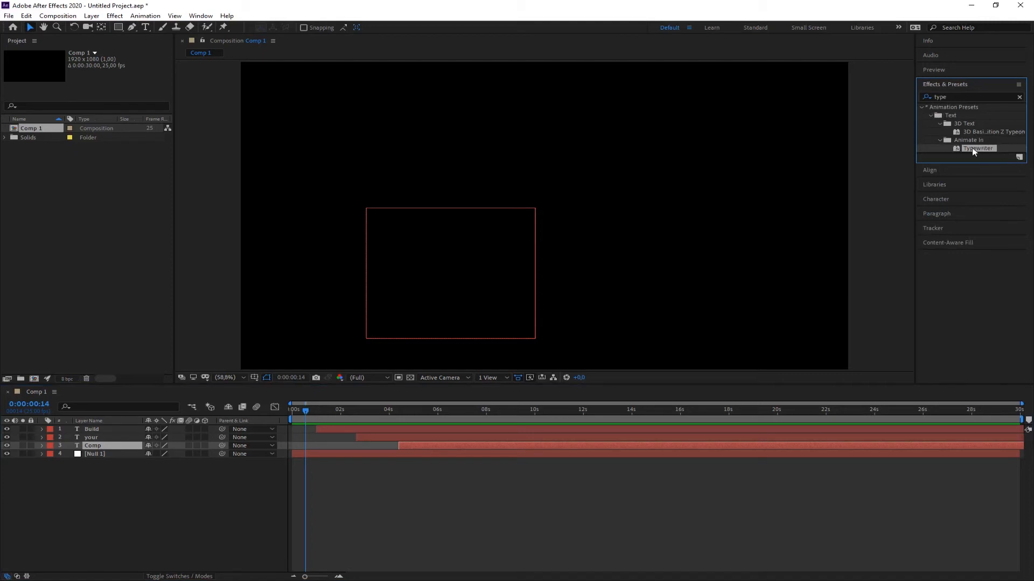
drag(971, 148, 132, 431)
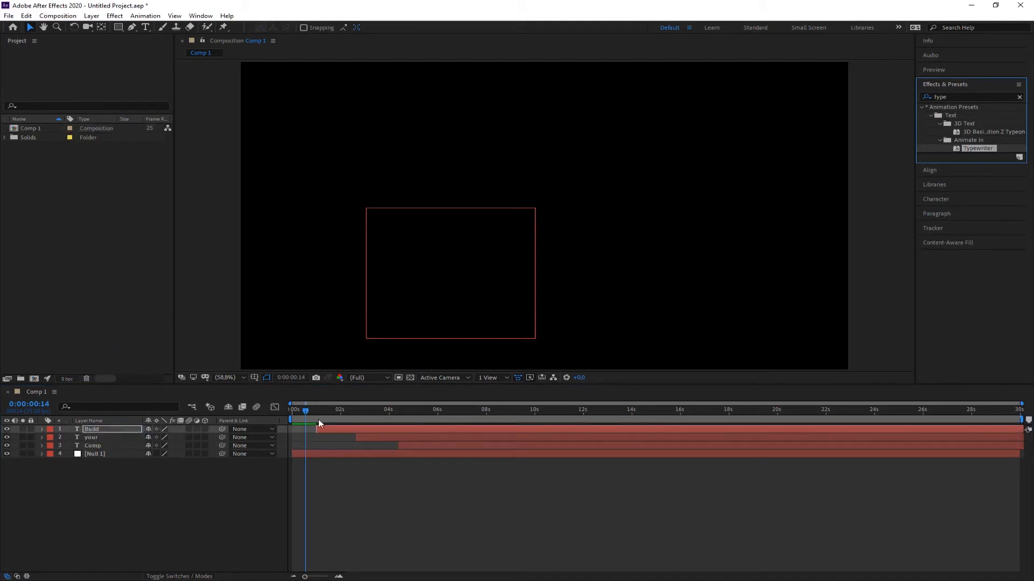
- Retime the "Build" layer's Range Selector Start keyframes so typing begins at its layer start and ends around the start of "your"
click(42, 430)
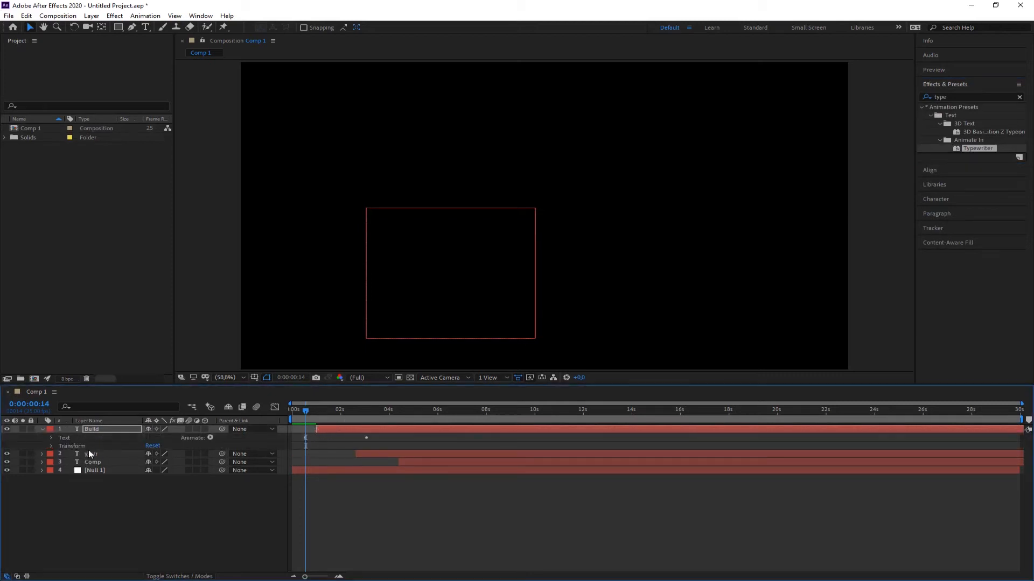
click(52, 438)
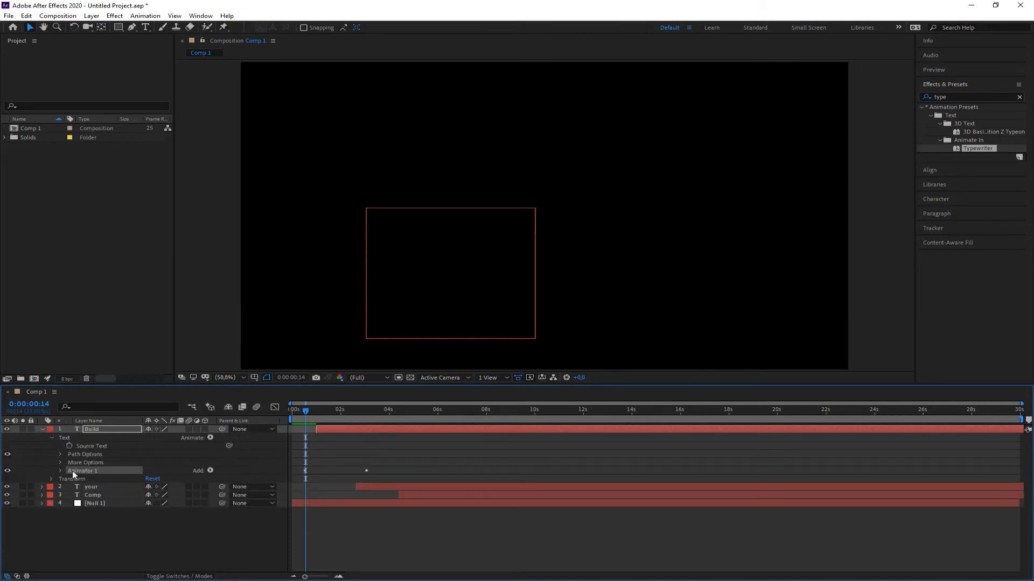
click(60, 471)
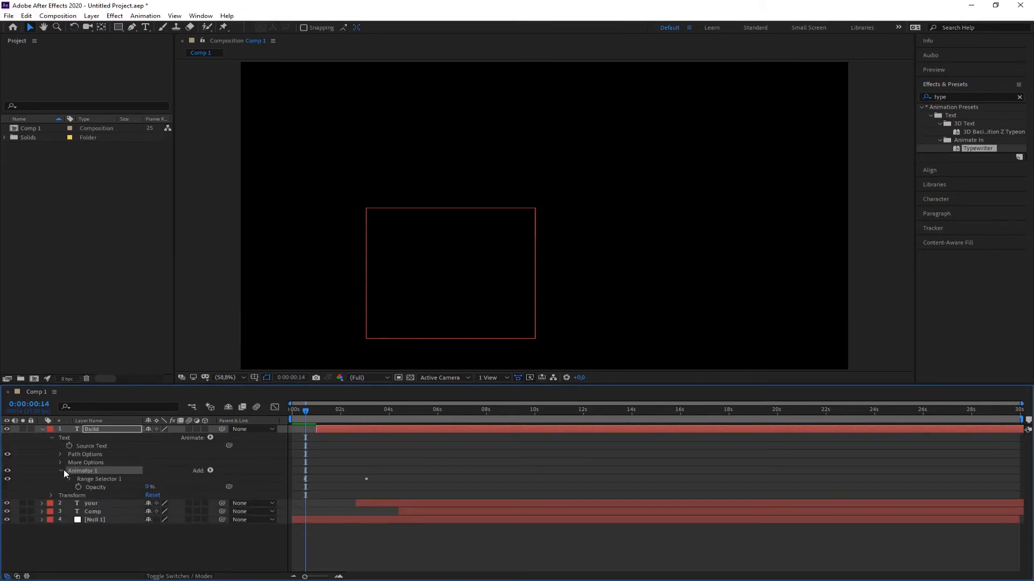
click(97, 488)
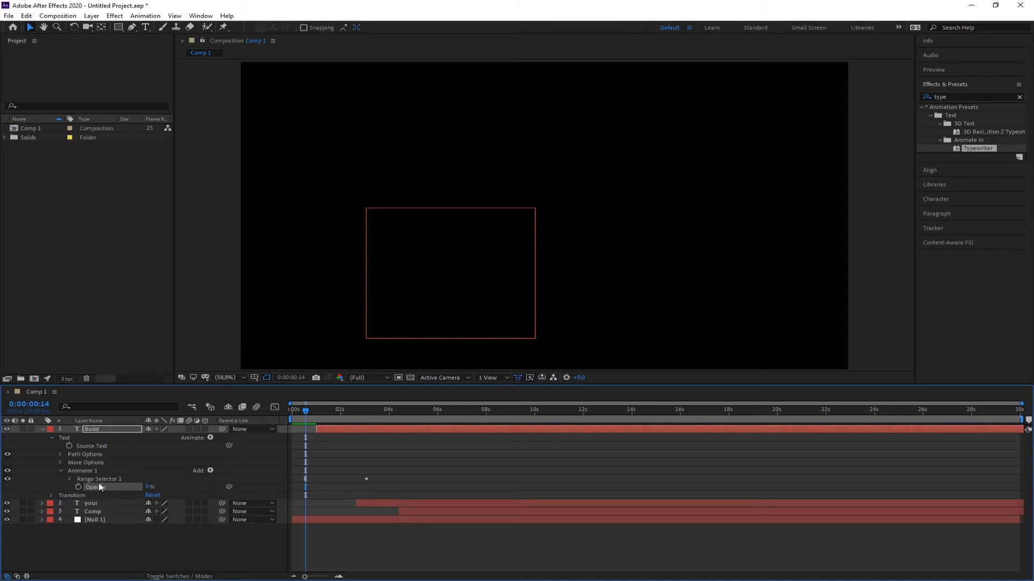
click(70, 479)
click(105, 486)
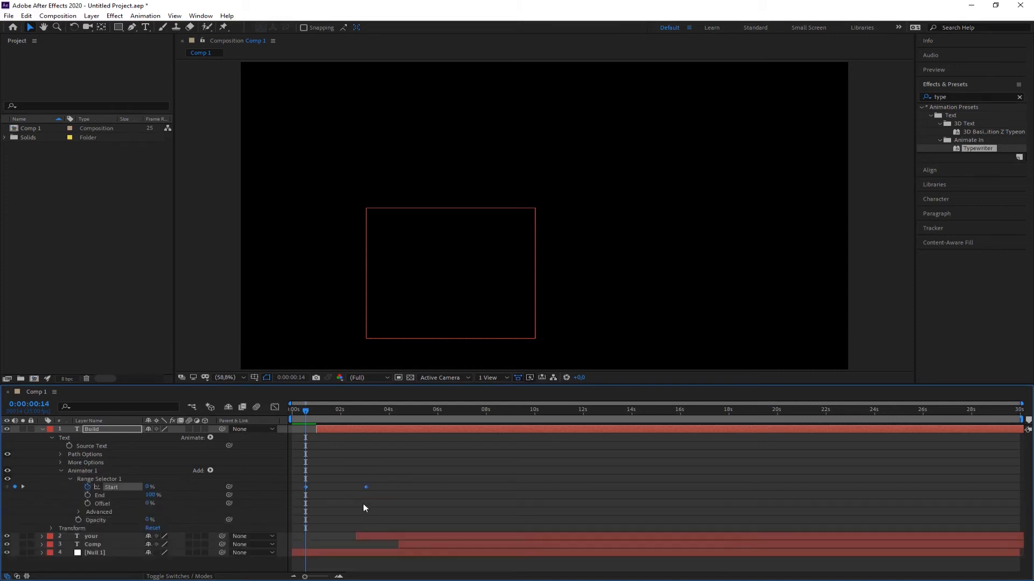
click(354, 493)
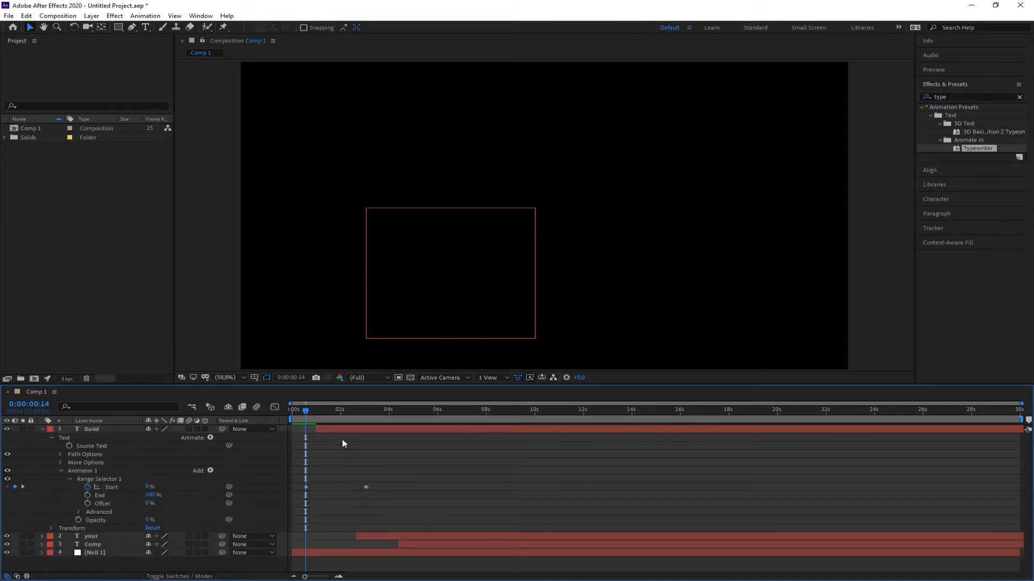
click(367, 487)
click(326, 488)
drag(305, 487, 321, 487)
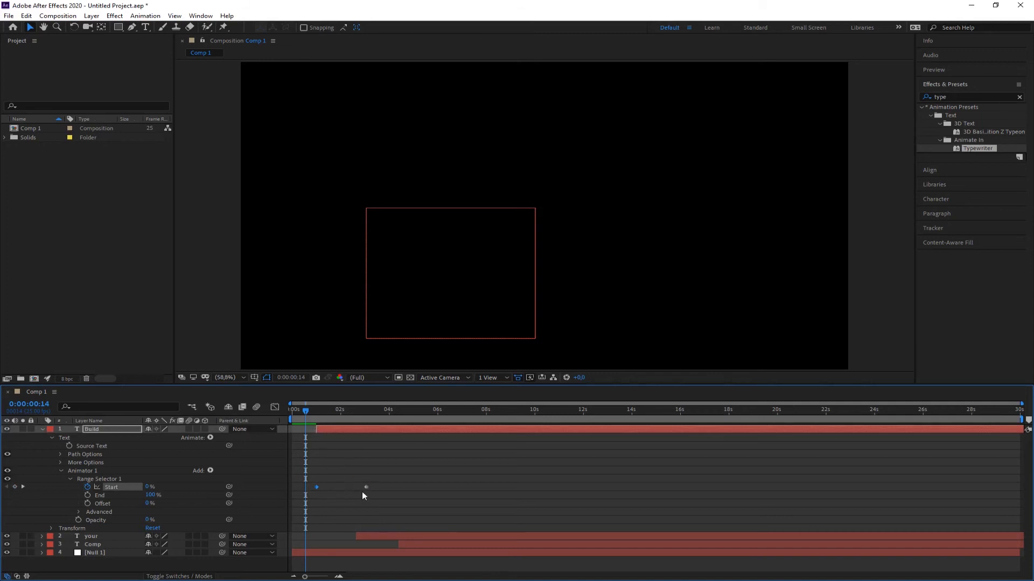
mouse_move(367, 487)
drag(366, 487, 357, 491)
click(42, 429)
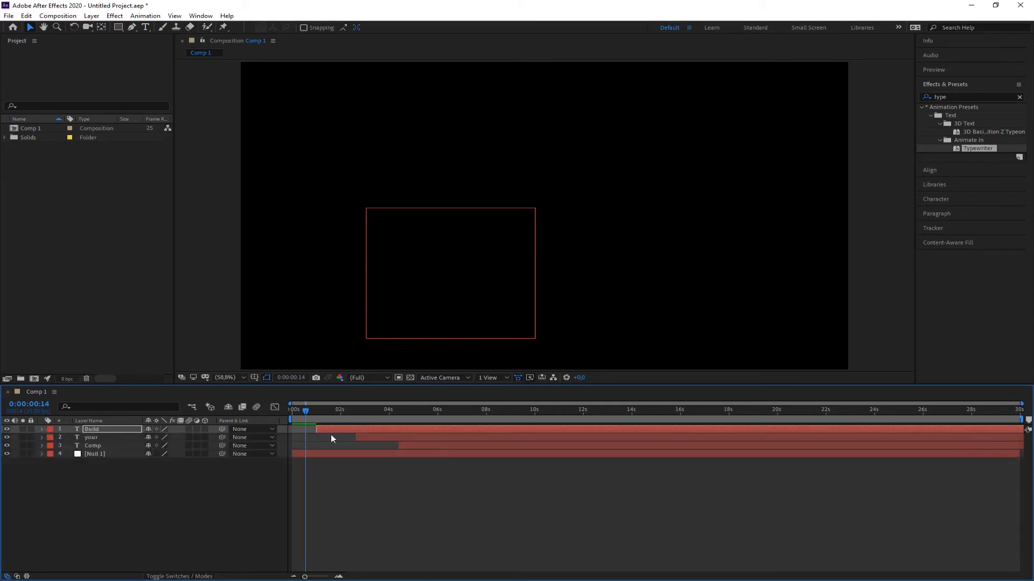
- Apply the Typewriter preset to the "your" layer at 0:00:02:16 and shift the "Comp" layer to start at about 0:00:04:17
click(308, 411)
drag(307, 411, 356, 413)
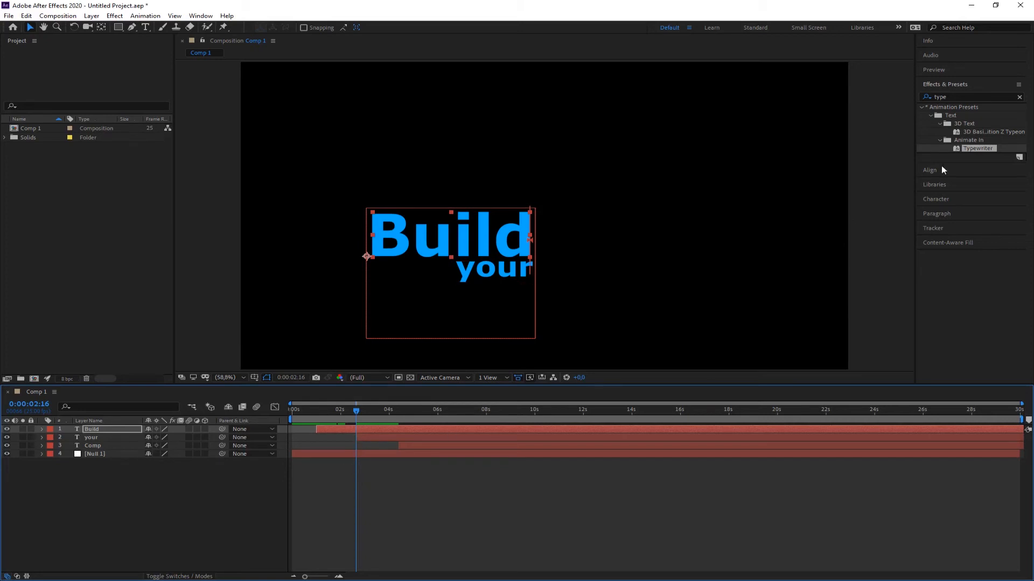
drag(977, 148, 117, 441)
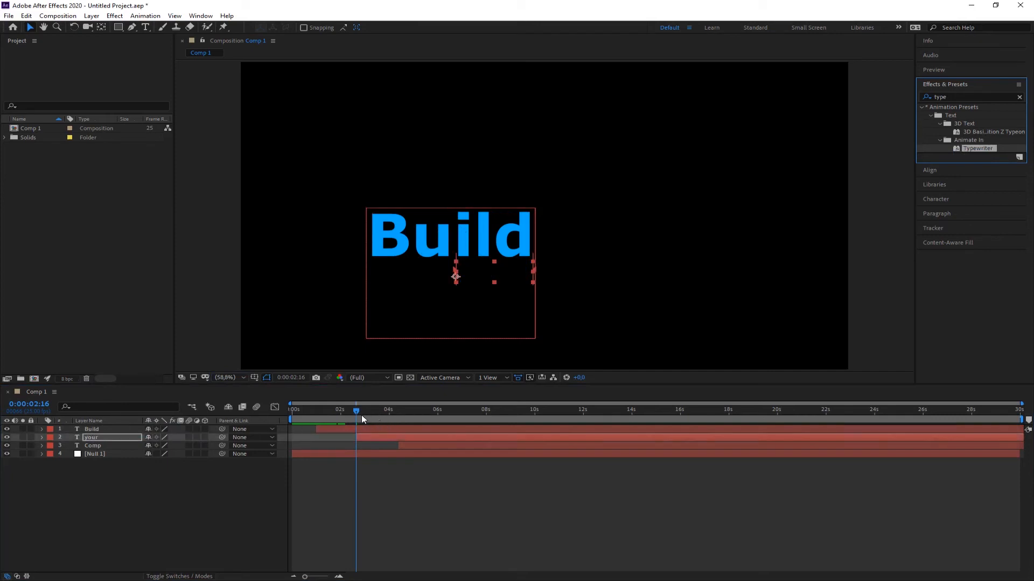
drag(360, 415, 432, 445)
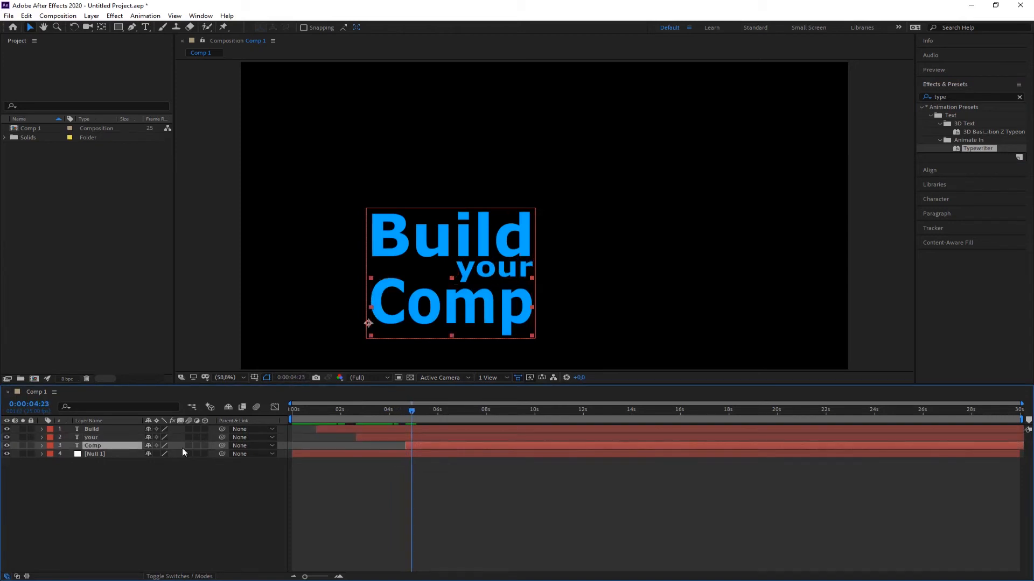
- Retime the "your" layer's Range Selector Start keyframes to span from its layer start to the start of "Comp"
click(42, 437)
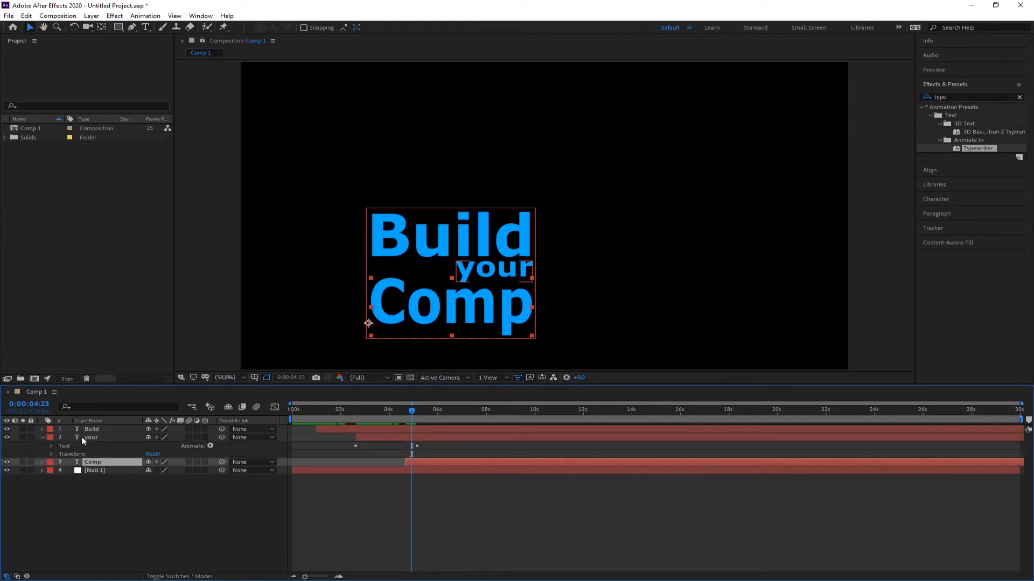
click(51, 446)
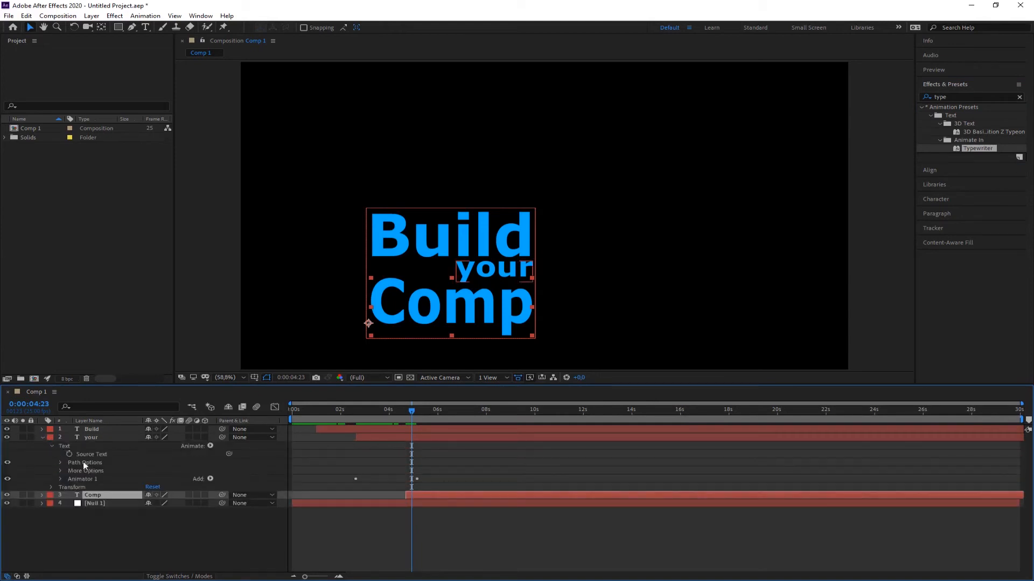
click(61, 480)
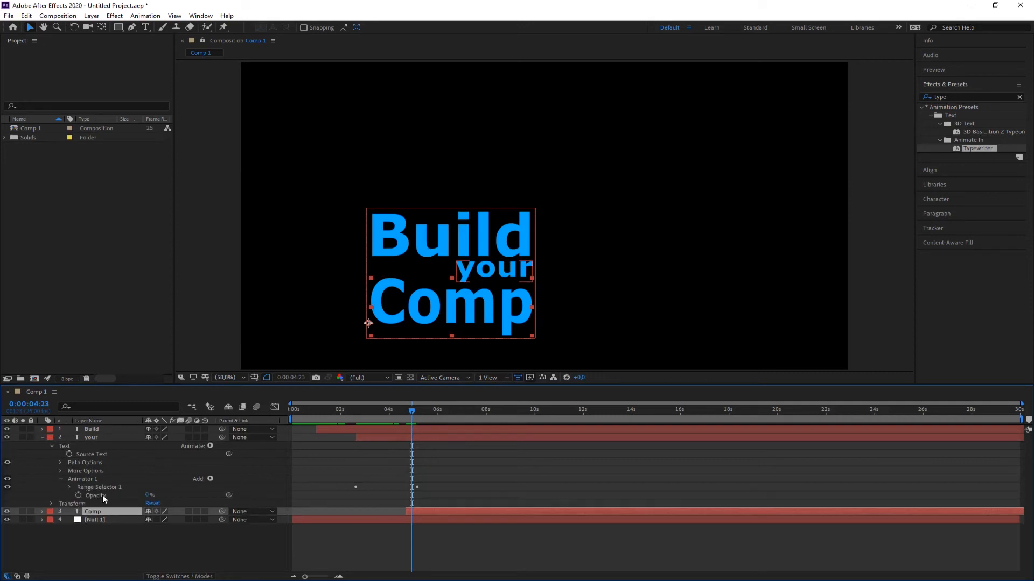
click(99, 495)
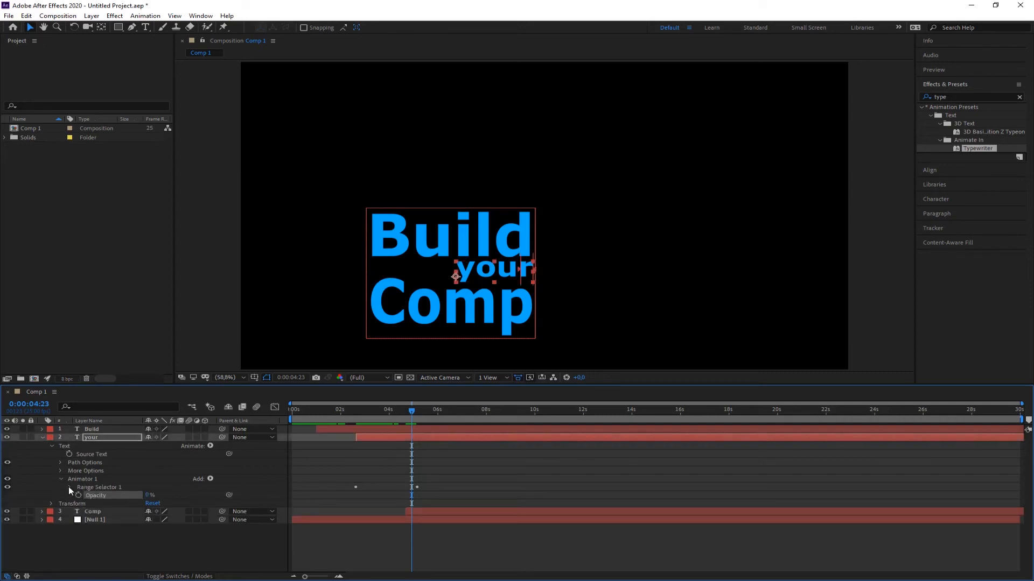
click(69, 487)
click(113, 496)
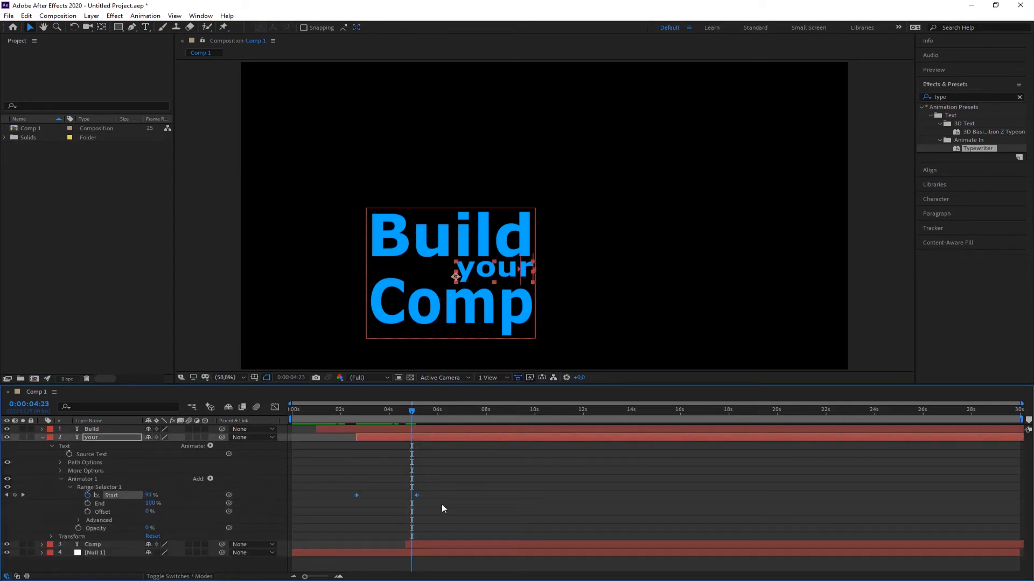
drag(418, 496, 404, 499)
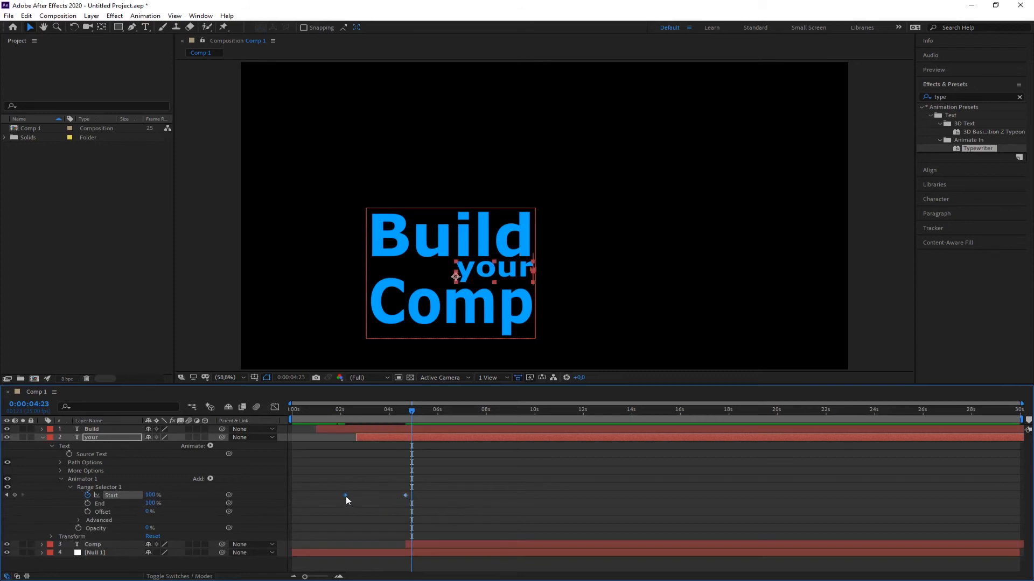
drag(345, 495, 404, 502)
drag(412, 412, 432, 417)
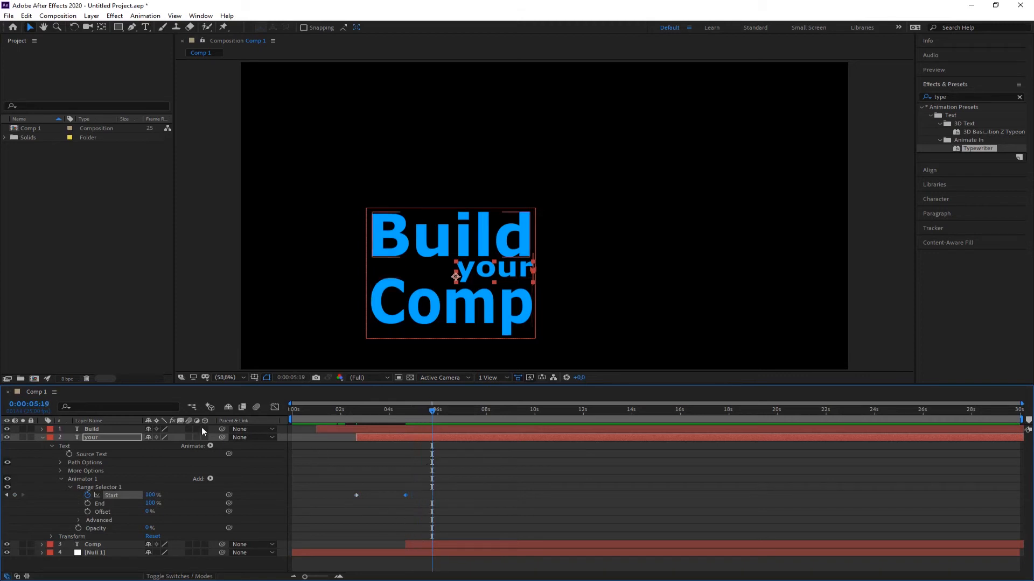
click(43, 437)
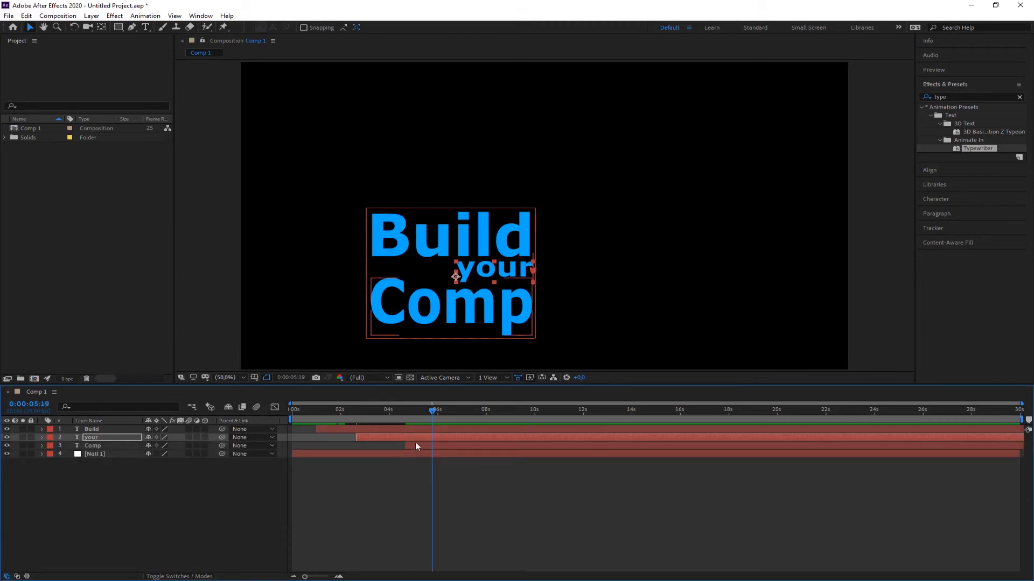
- Apply the Typewriter preset to the "Comp" layer at 0:00:04:17 and scrub through its typing animation
drag(432, 412, 413, 420)
drag(993, 154, 185, 446)
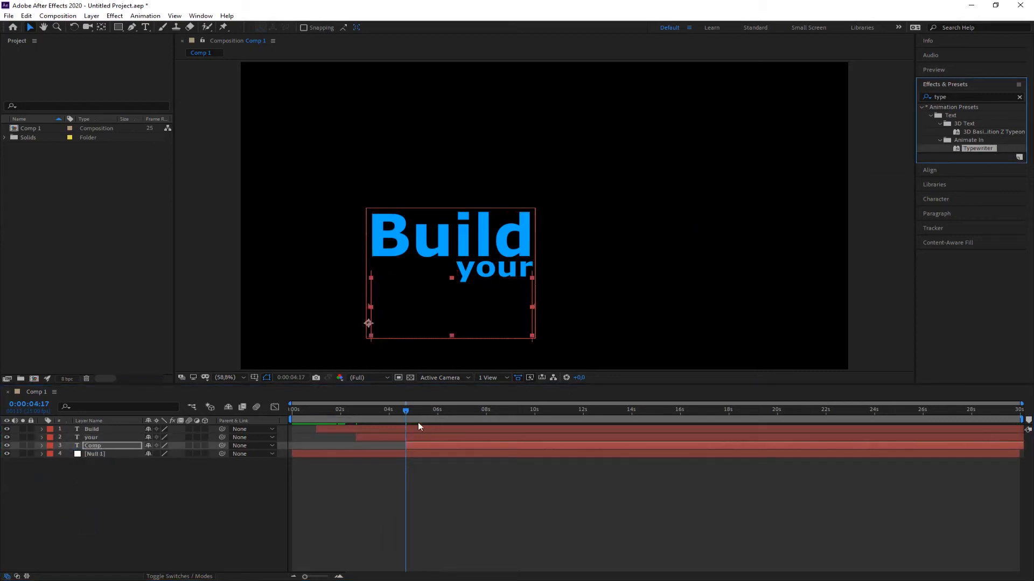
drag(407, 417, 476, 426)
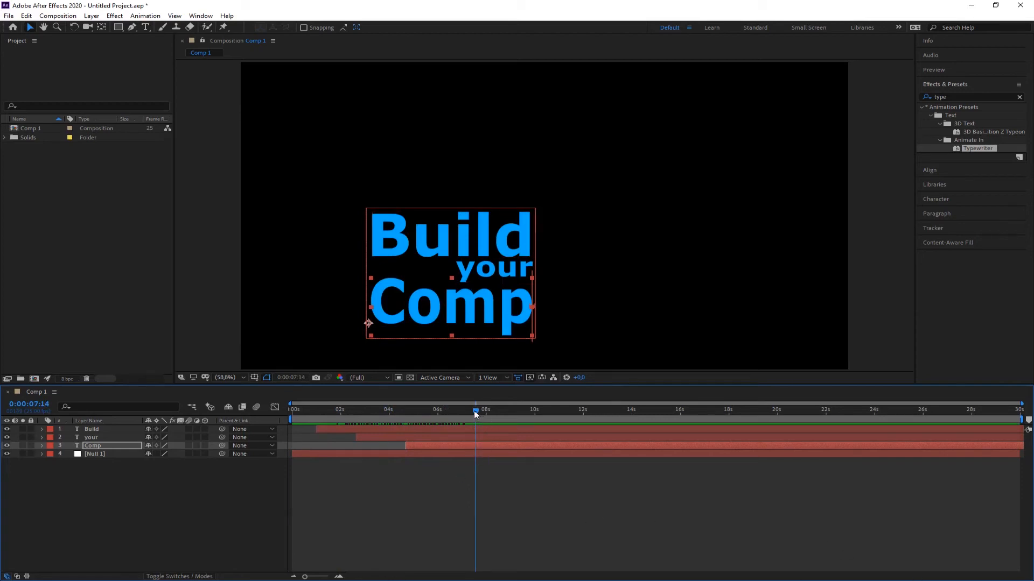
drag(473, 411, 515, 418)
click(576, 490)
- Split the "Comp" text layer at 0:00:09:14
click(98, 443)
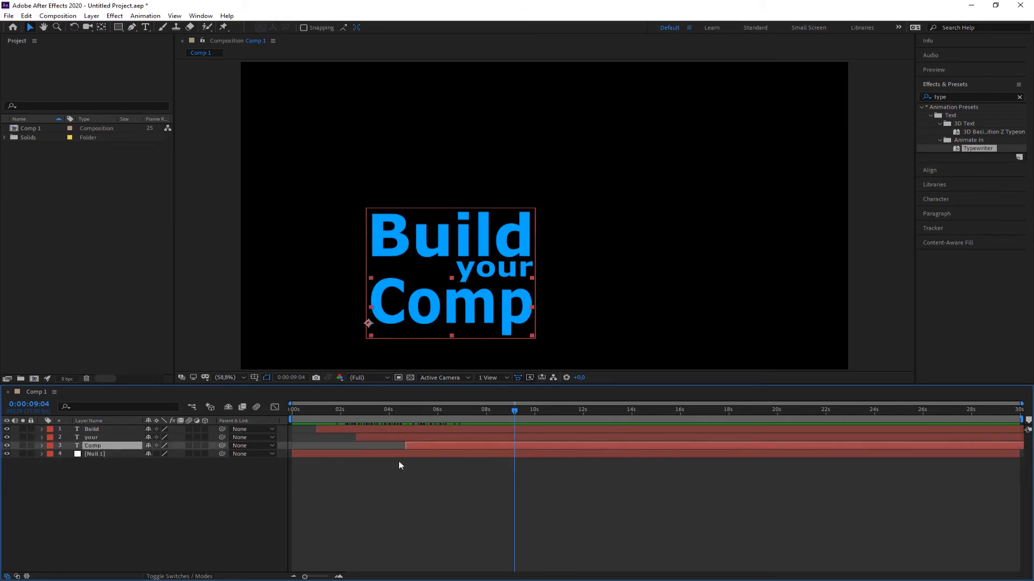
click(147, 525)
mouse_move(513, 412)
mouse_down()
mouse_move(441, 409)
mouse_move(526, 412)
mouse_up()
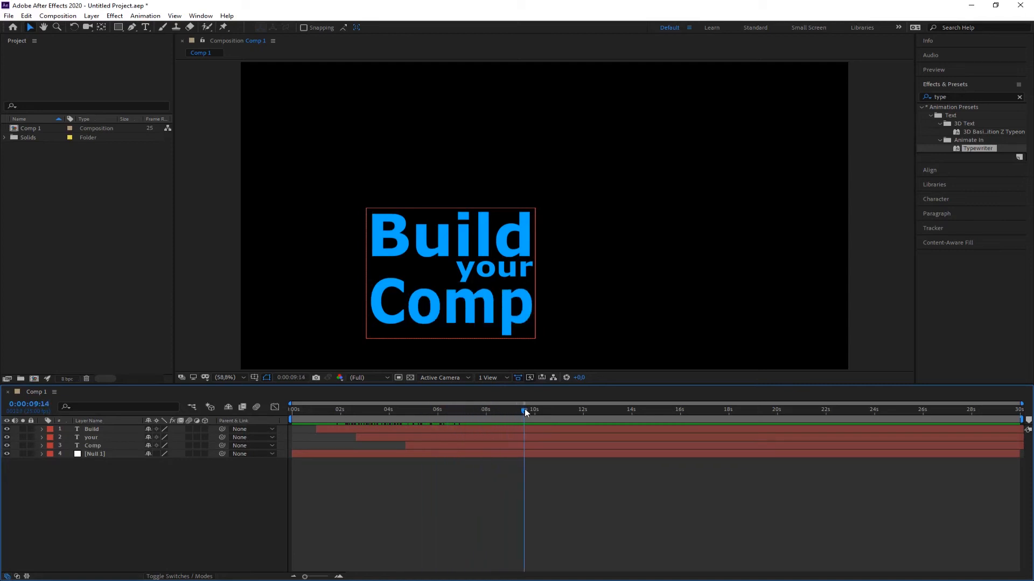
click(524, 444)
click(506, 446)
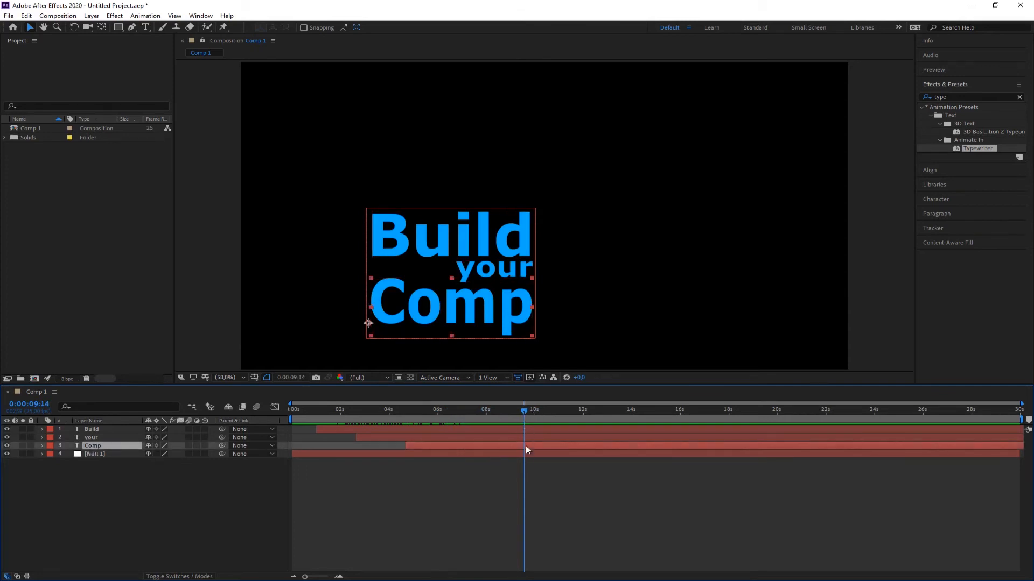
click(27, 16)
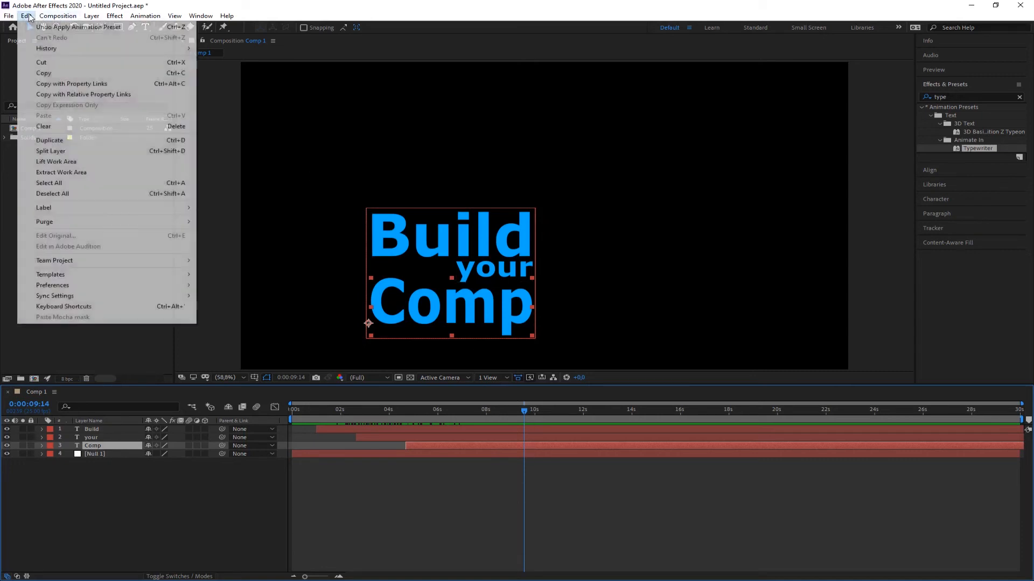
click(51, 151)
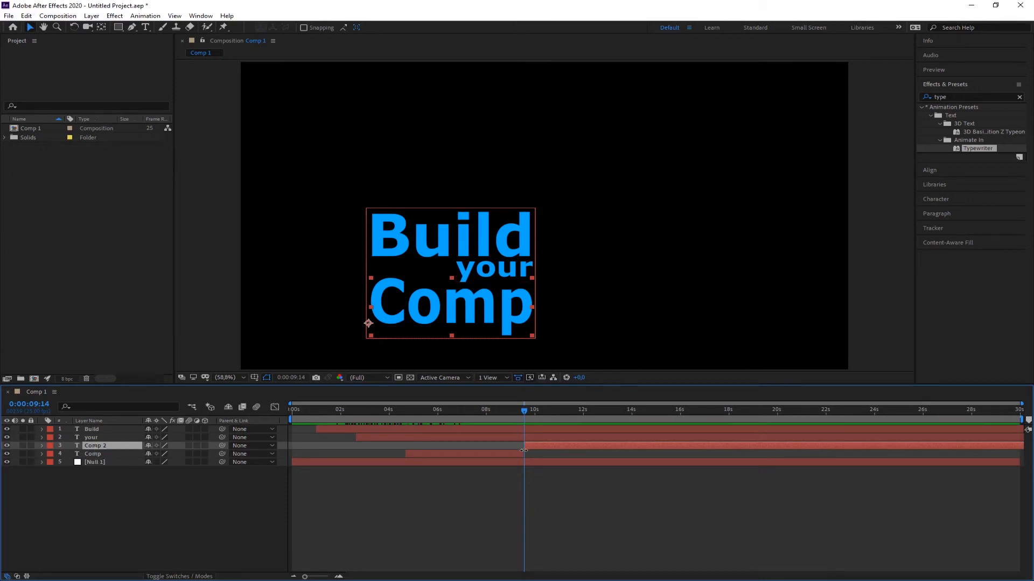
click(570, 503)
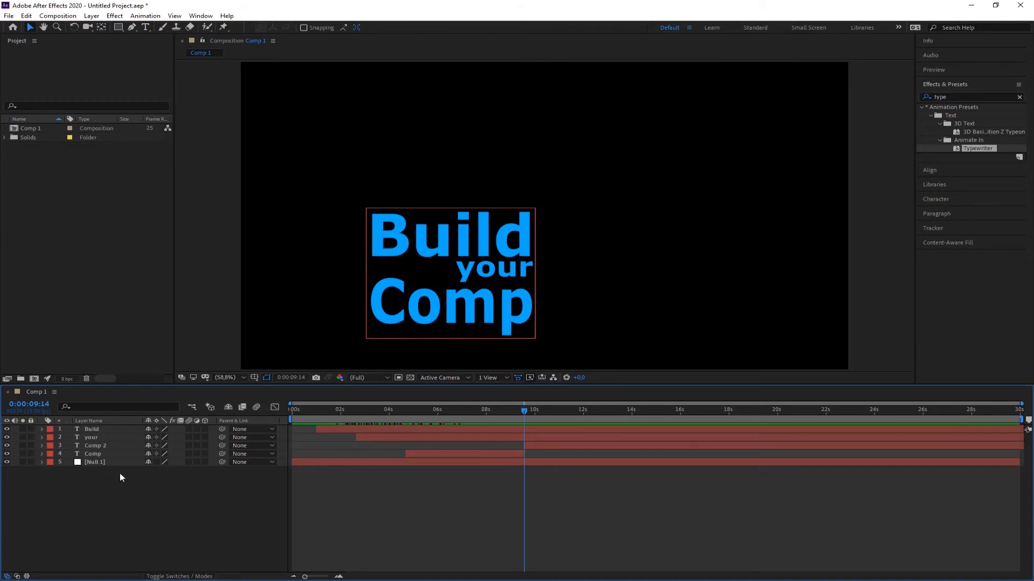
- Delete the "Comp 2" layer left over from splitting the "Comp" text layer
click(95, 444)
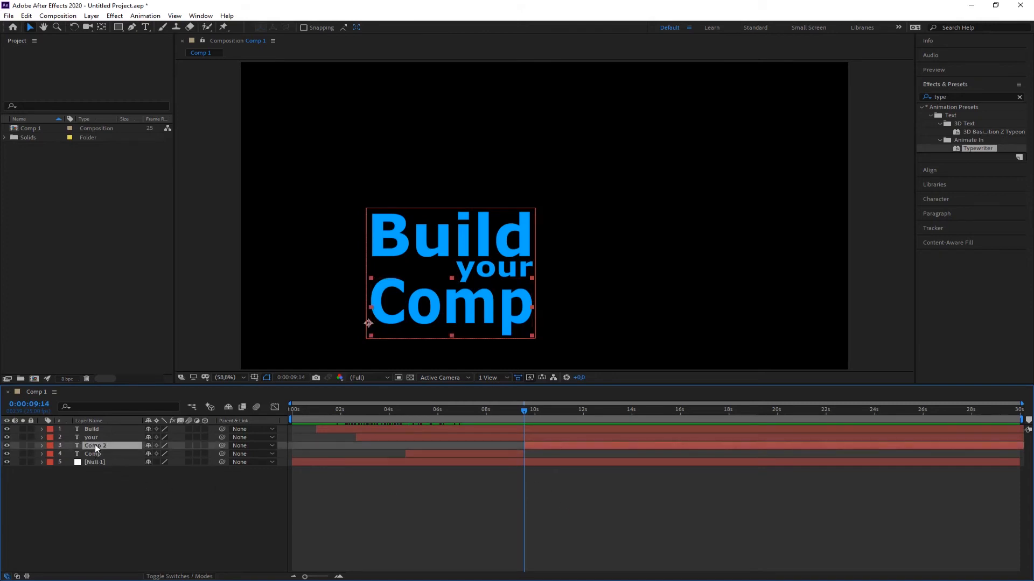
key(Delete)
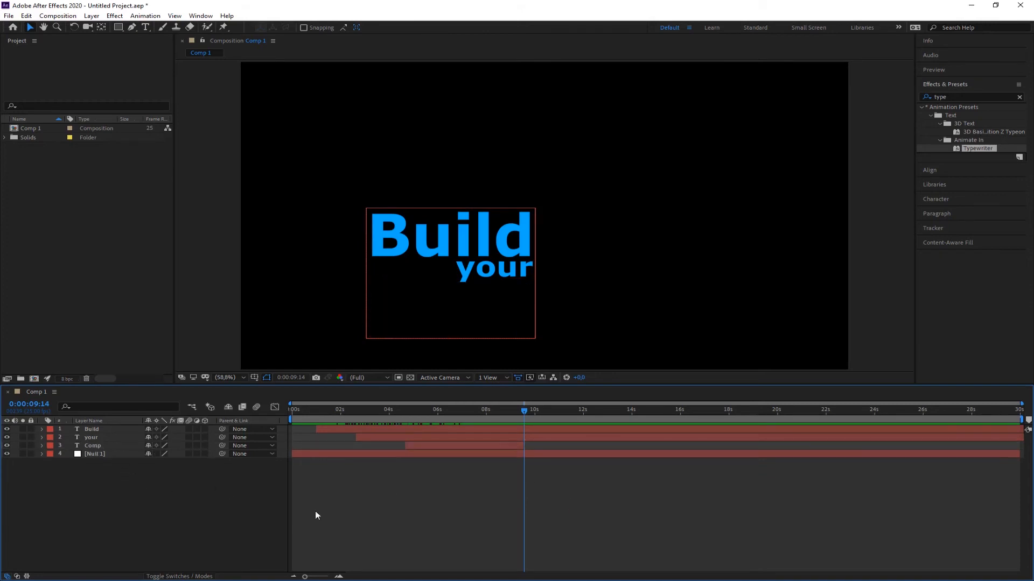
click(523, 444)
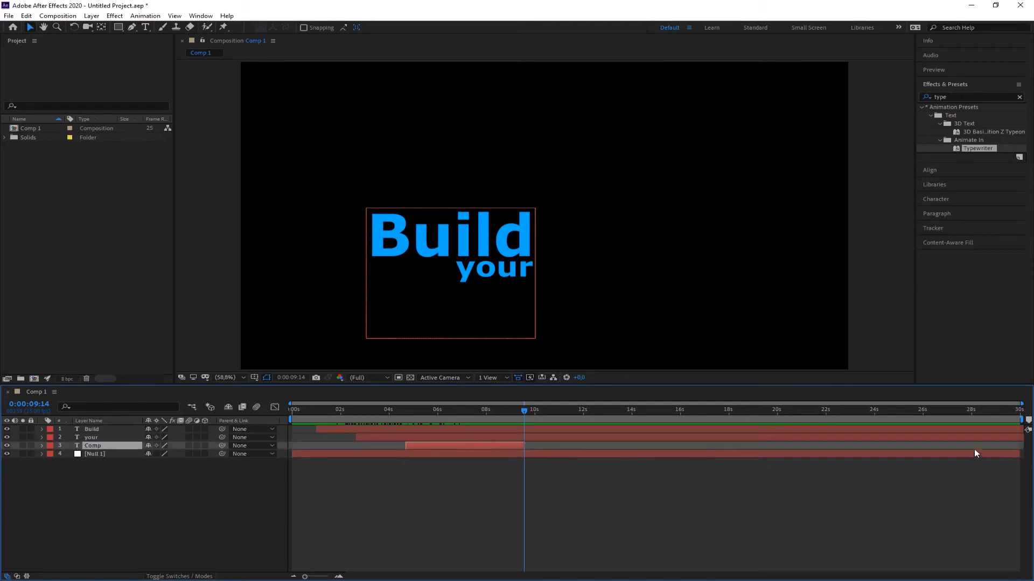
- Split the "Build" and "your" layers at 0:00:09:14 and delete the parts after the split
click(87, 429)
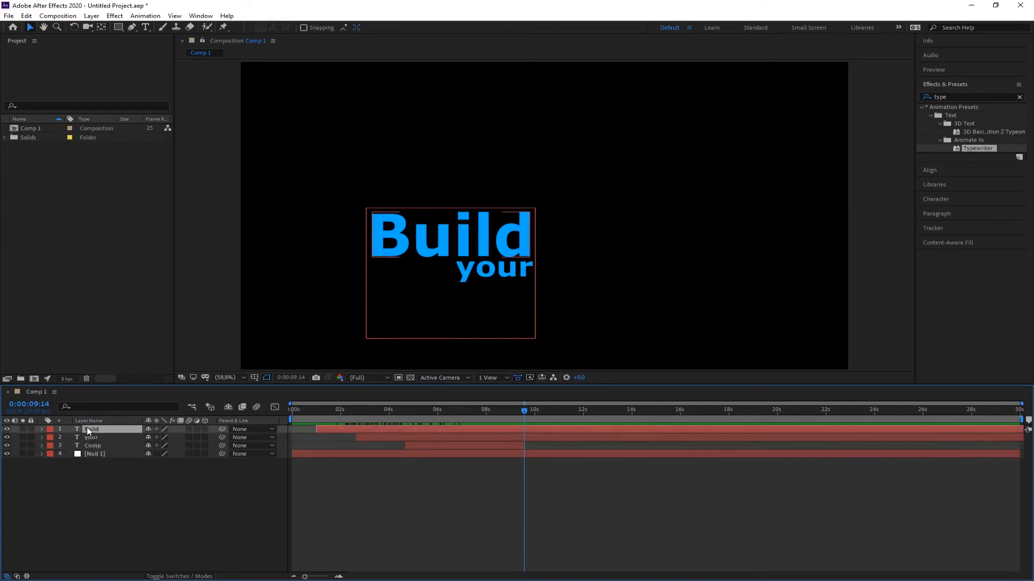
shift+click(94, 438)
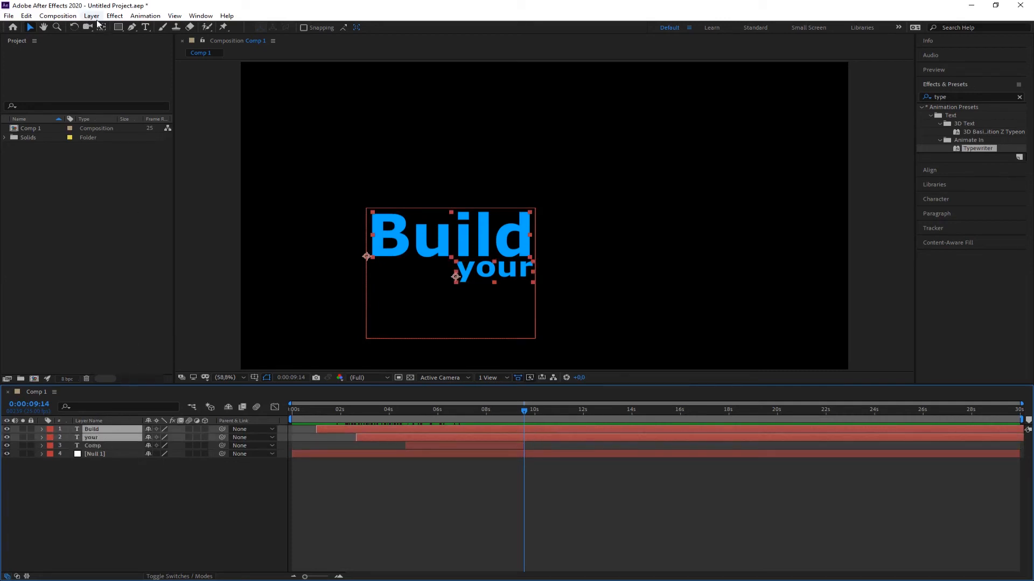
click(26, 15)
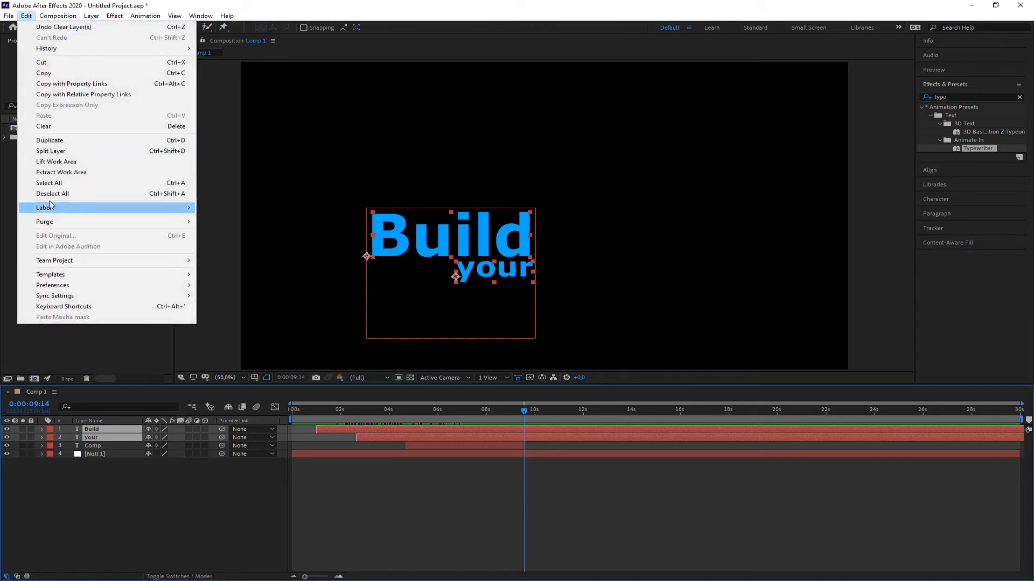
click(52, 151)
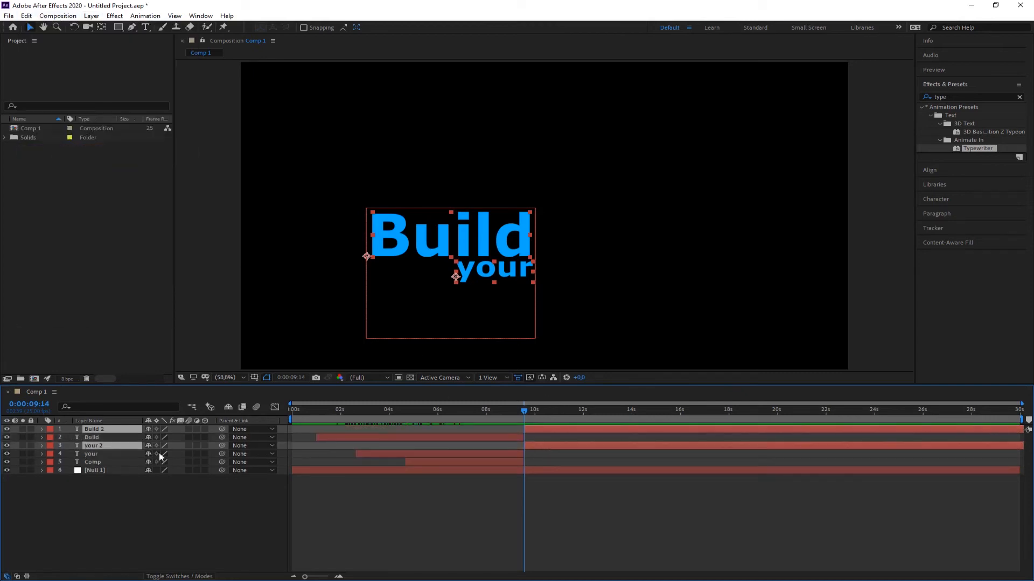
key(Delete)
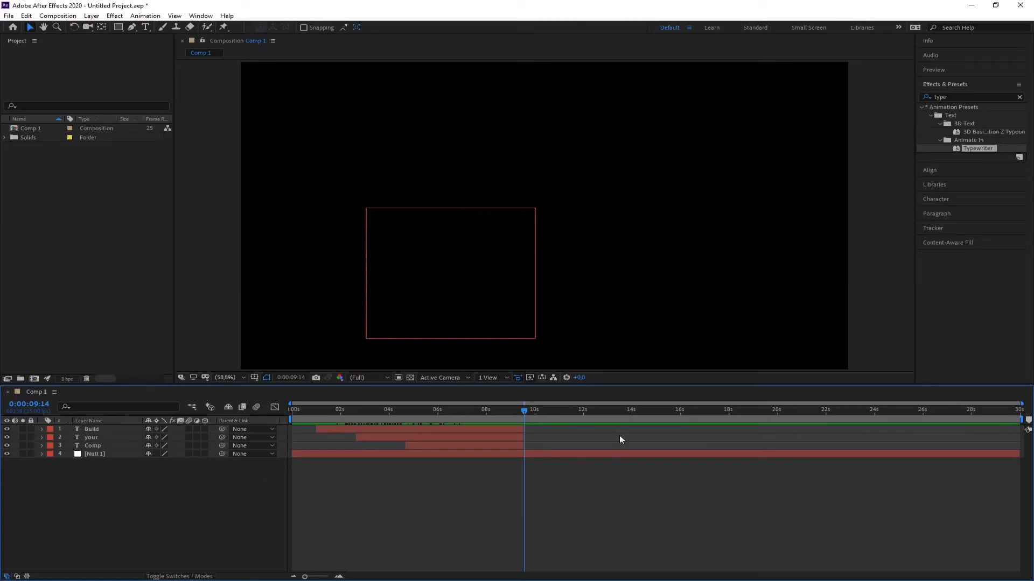
- Parent the "Build", "your" and "Comp" layers to Null 1
drag(523, 410, 485, 414)
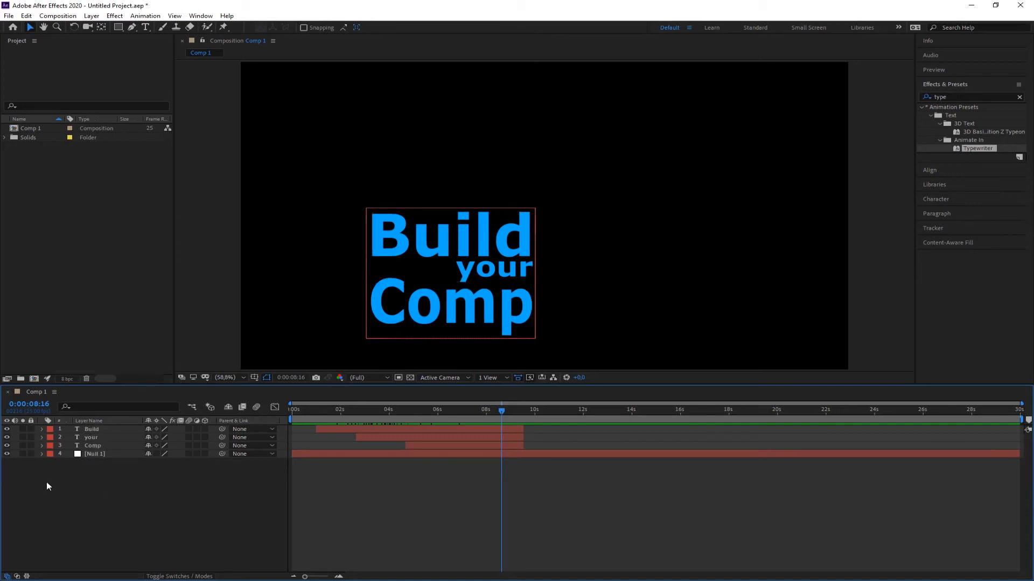
click(93, 429)
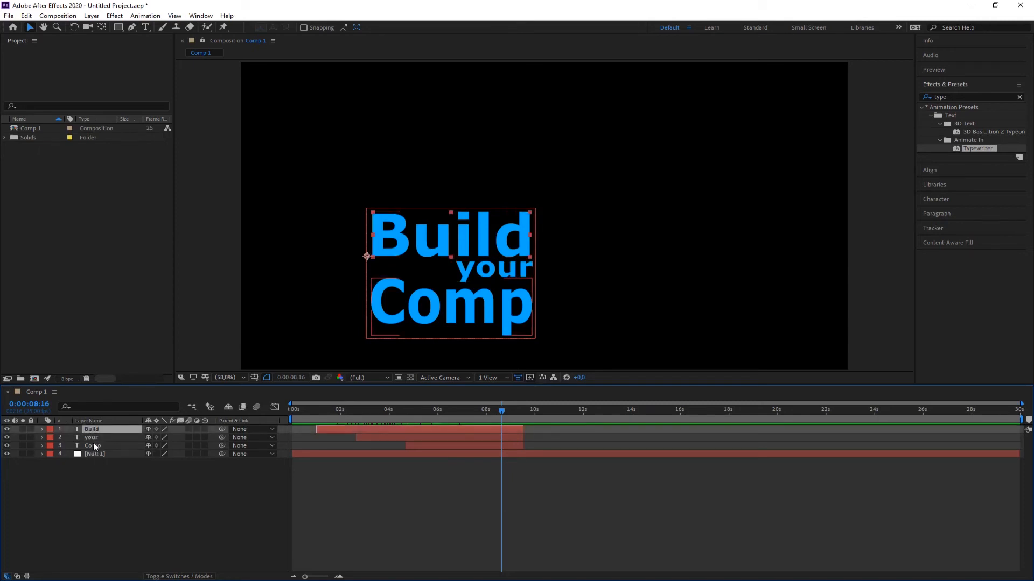
shift+click(94, 446)
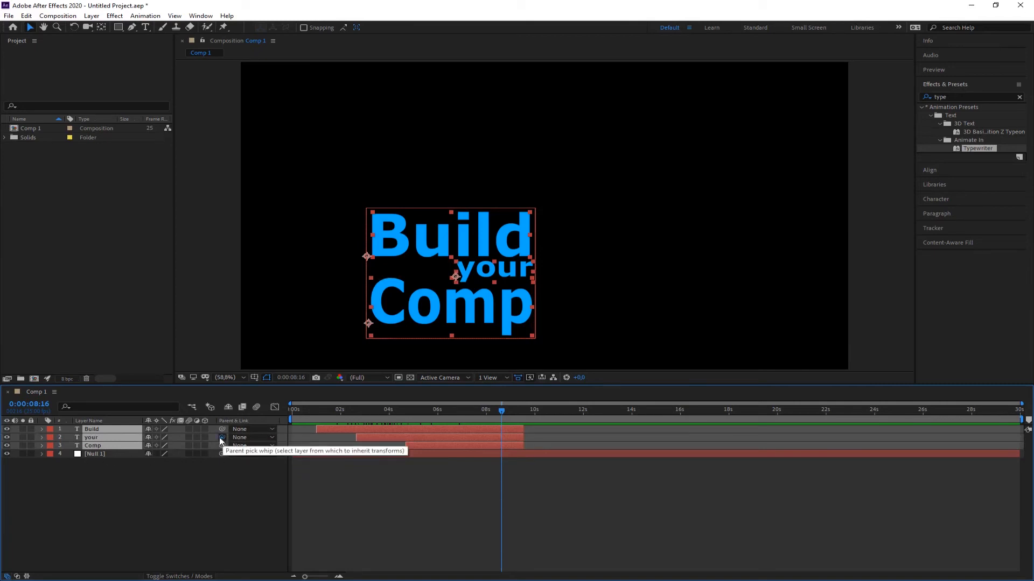
drag(223, 437, 108, 455)
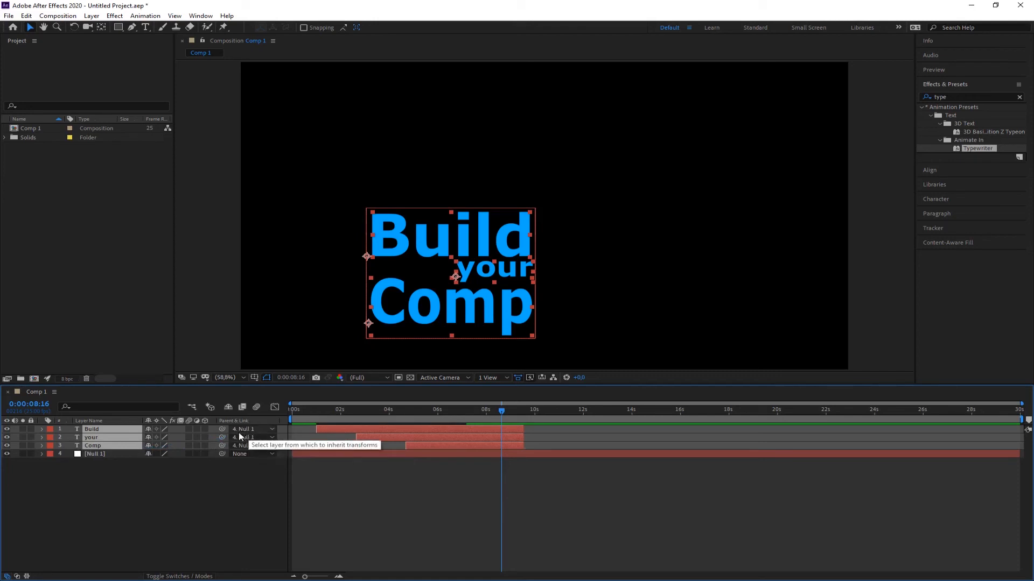
click(620, 312)
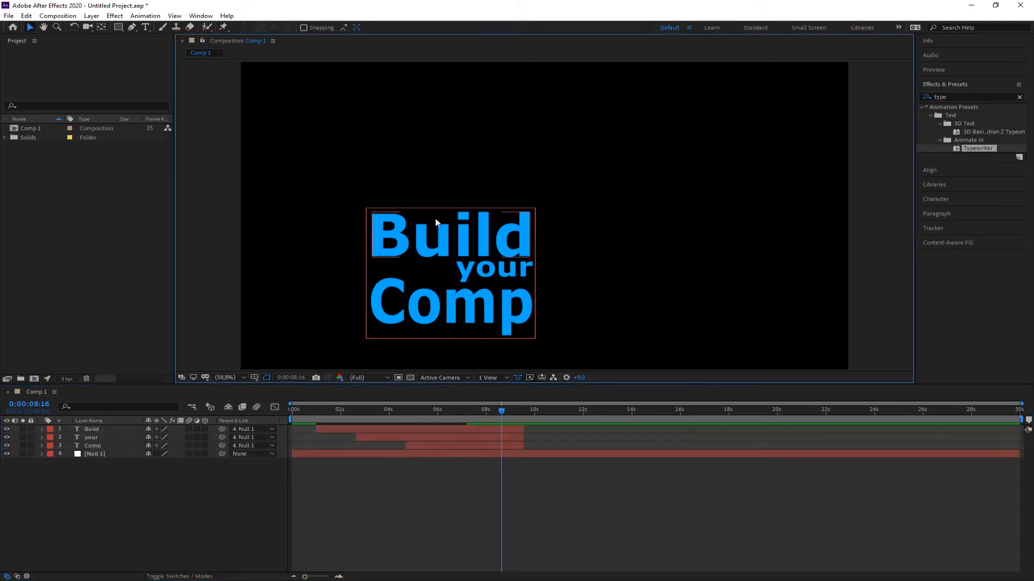
- Rotate Null 1 to about -84° at 0:00:08:16 and move it down so the text block stays within the frame
click(98, 454)
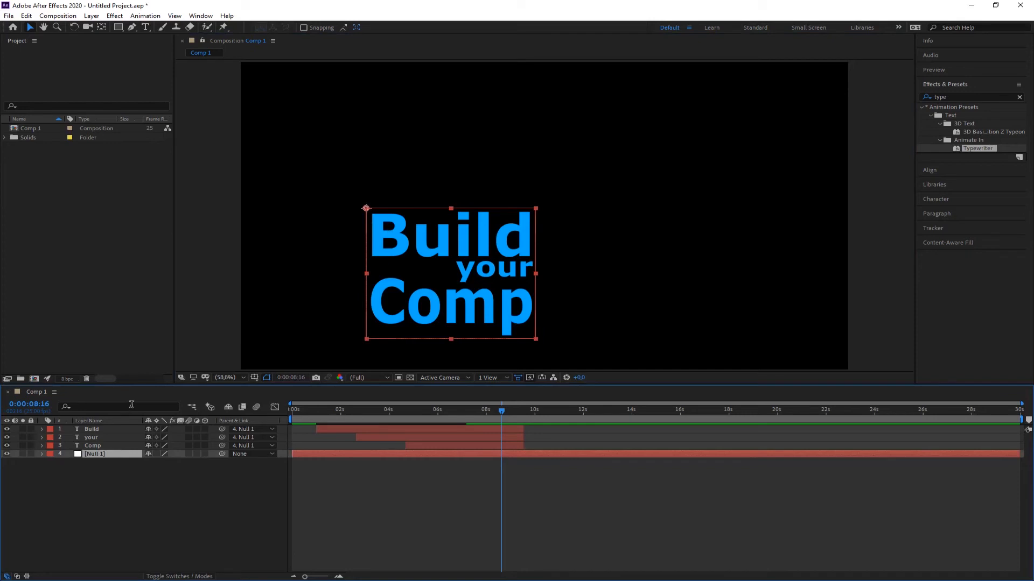
key(r)
drag(159, 462, 131, 478)
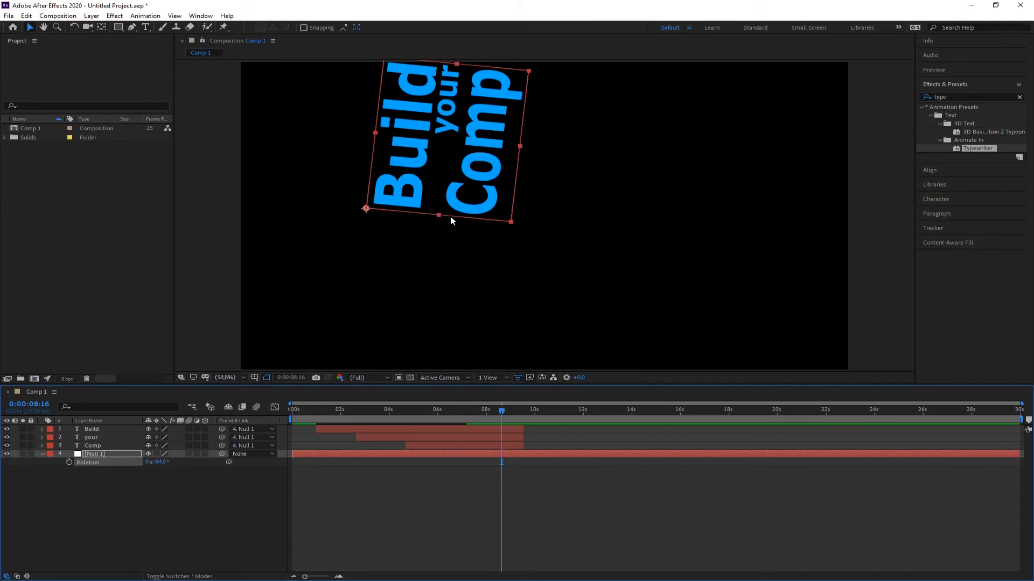
drag(451, 221, 475, 311)
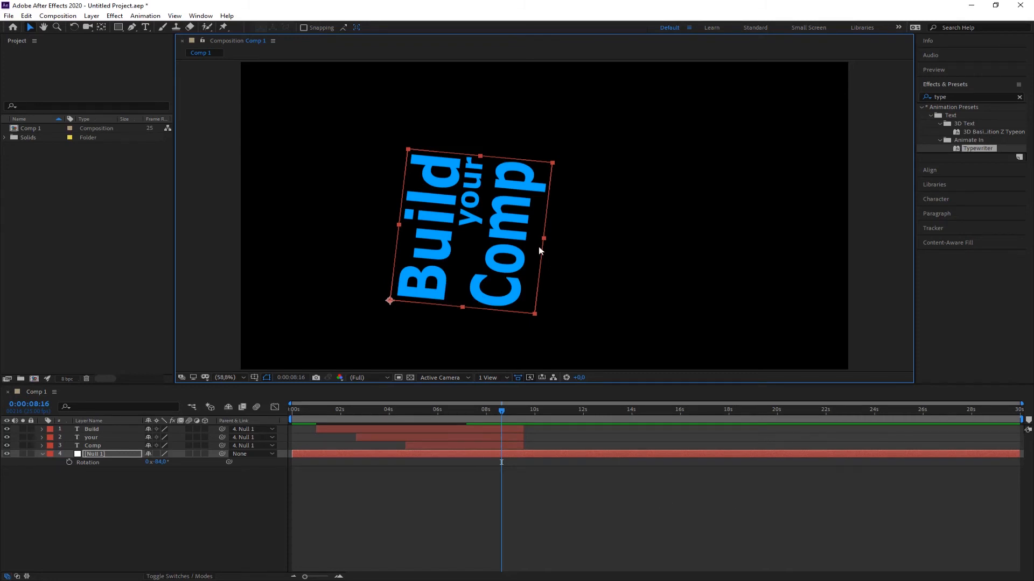
- Switch to Illustrator and create a new film and video document with the HDV/HDTV 1080 preset, 1920 x 1080 px
key(alt+Tab)
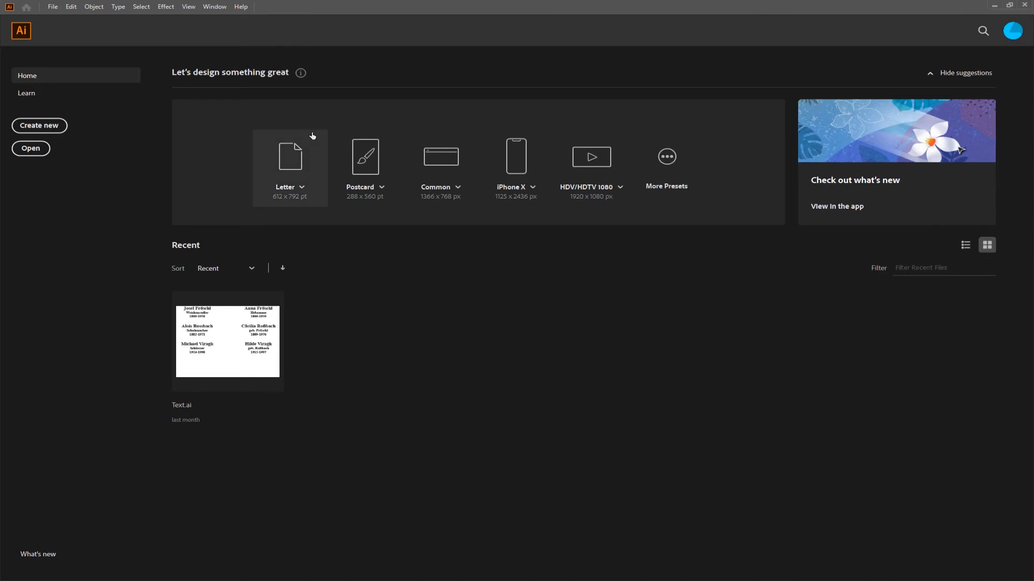
click(40, 127)
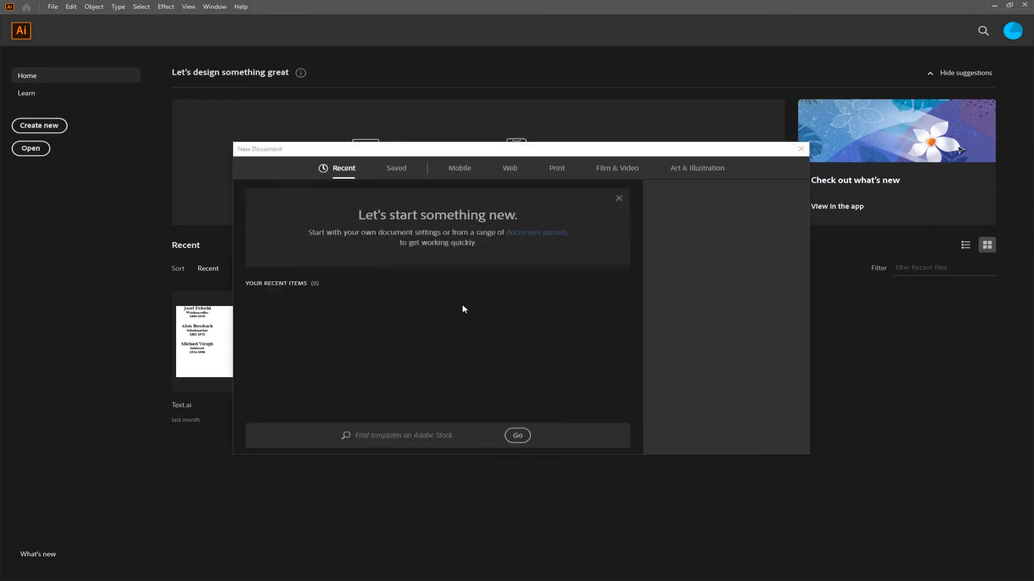
drag(446, 153, 356, 130)
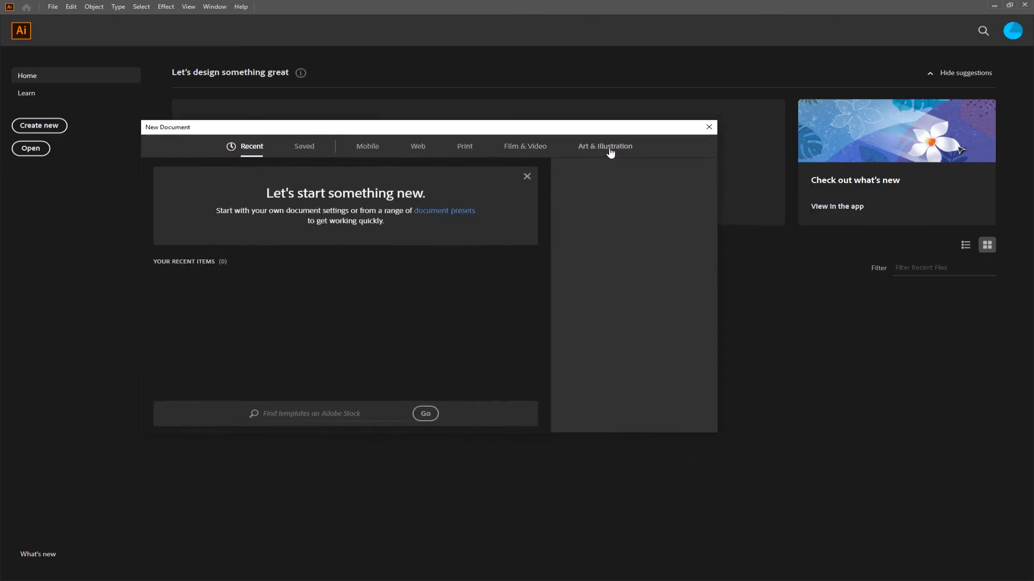
click(513, 149)
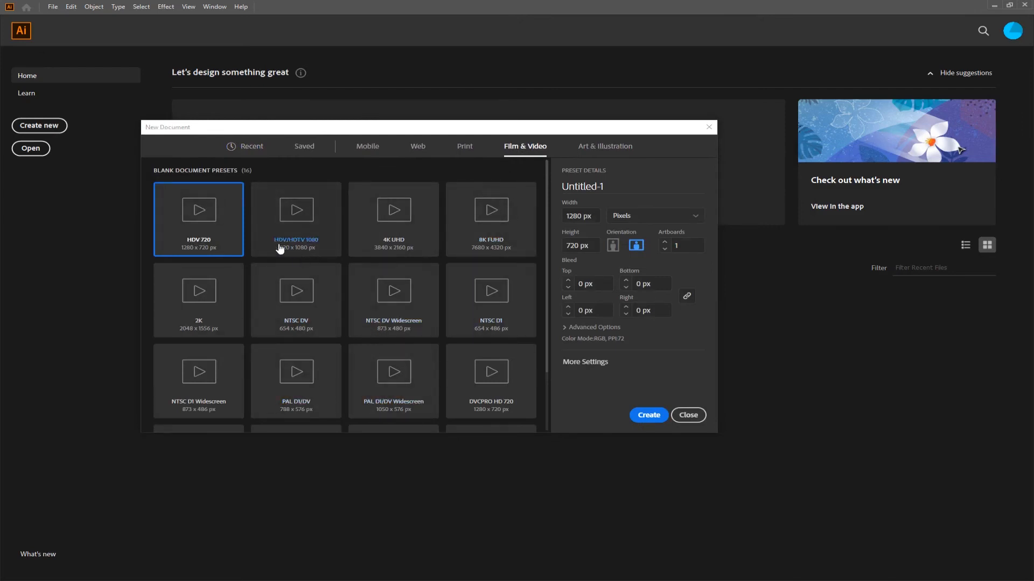
click(295, 221)
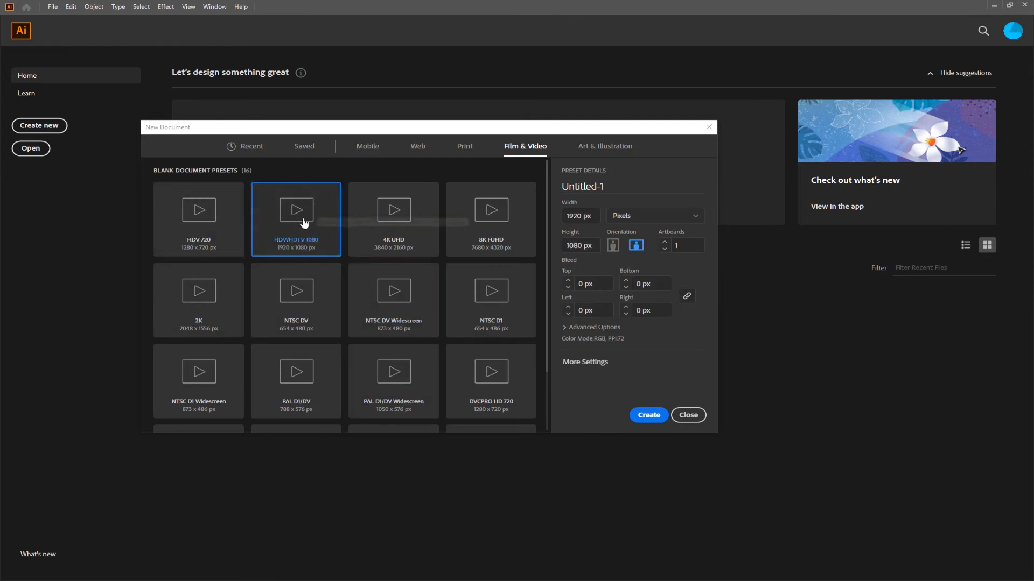
click(651, 416)
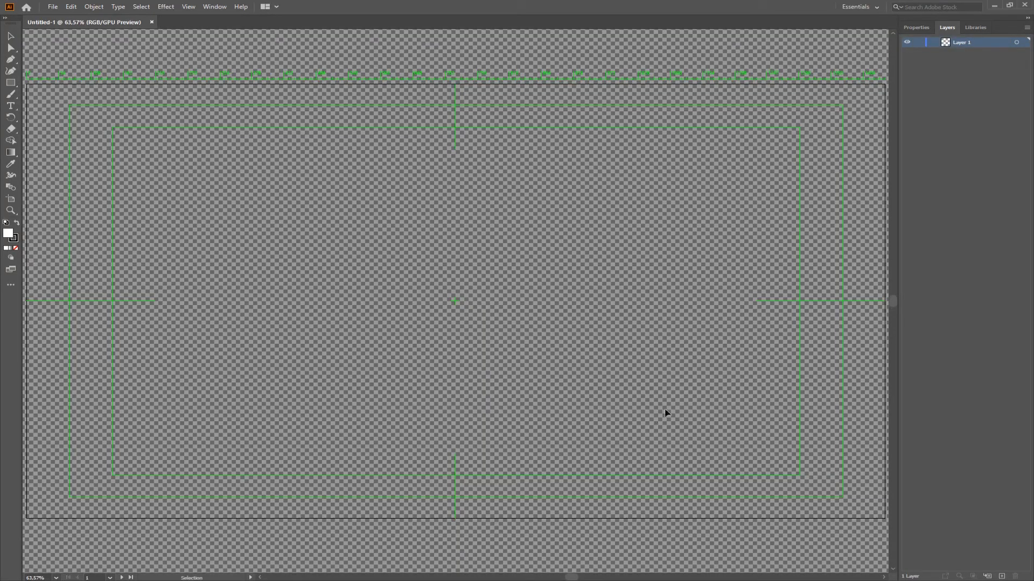
- Draw a circle about 283 px in diameter with the Ellipse tool, below and to the right of the artboard's center
click(10, 210)
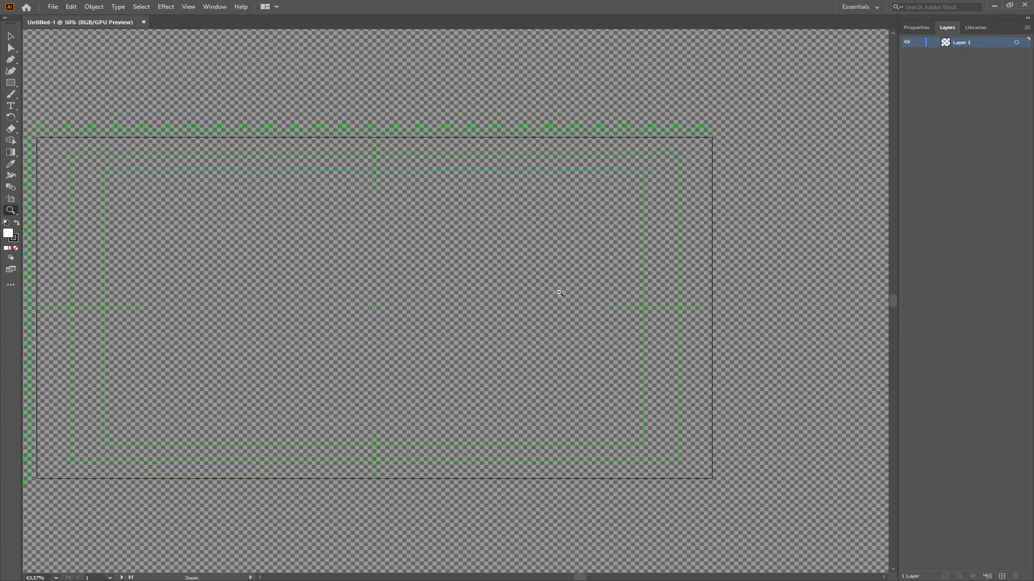
alt+click(558, 293)
alt+click(557, 293)
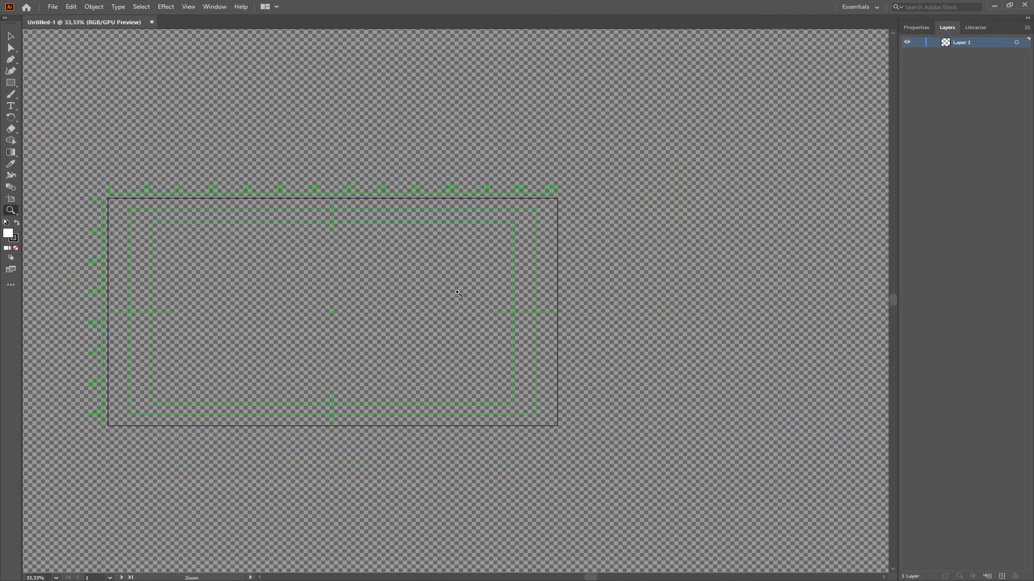
drag(356, 297, 487, 262)
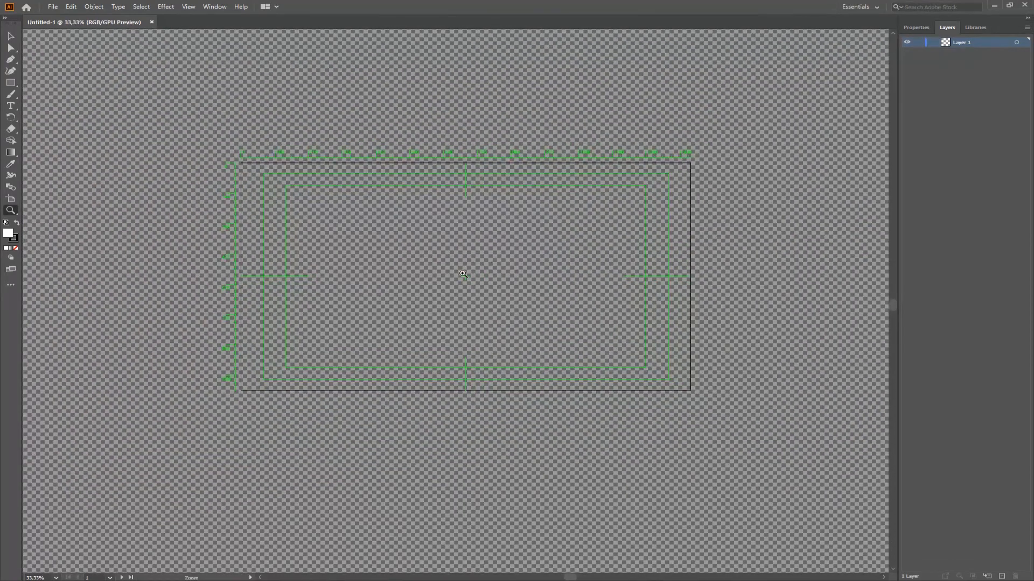
click(463, 275)
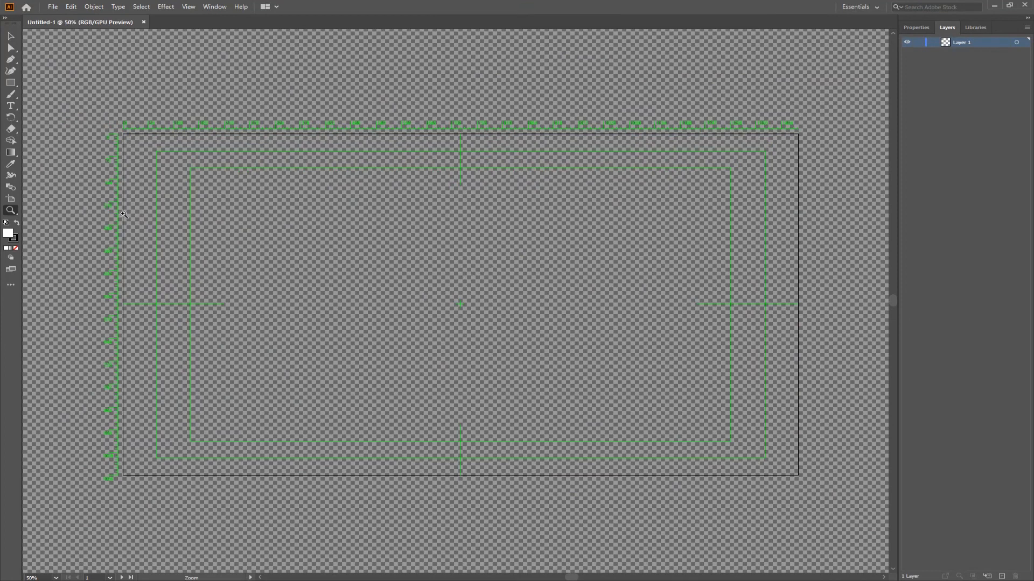
click(11, 83)
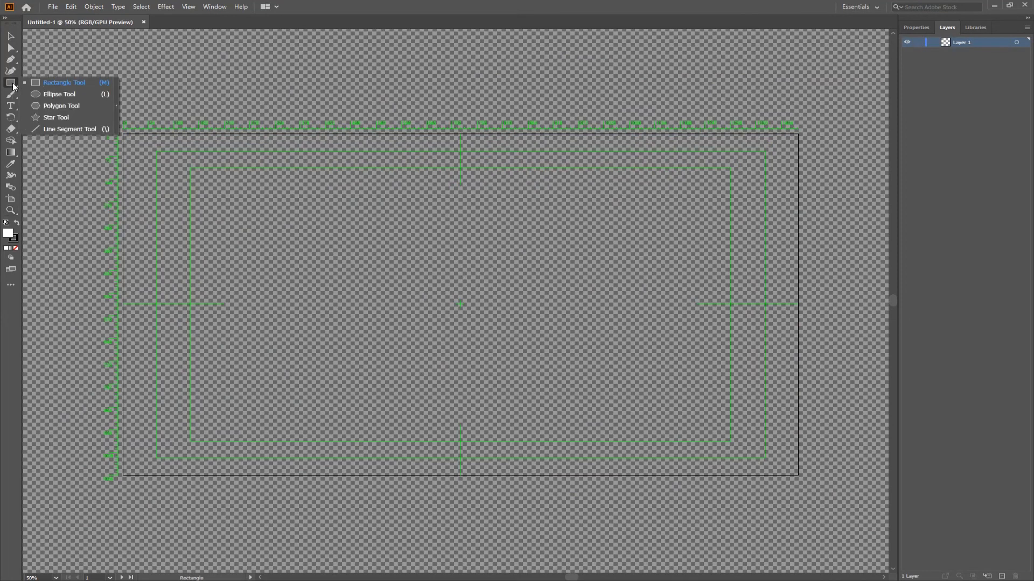
click(57, 96)
drag(541, 277, 641, 371)
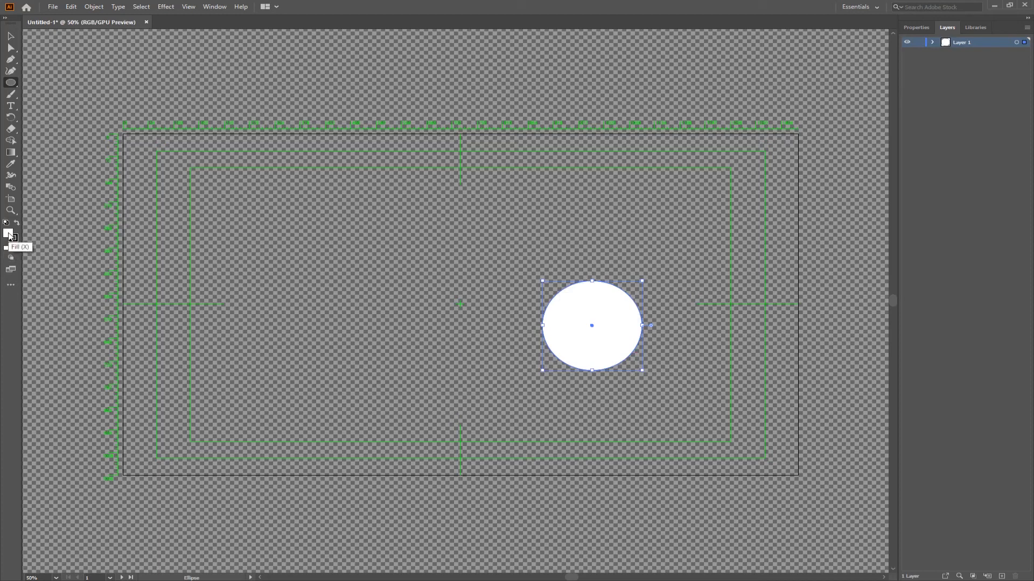
- Remove the circle's fill, give it a 4 pt turquoise stroke and deselect it
click(16, 246)
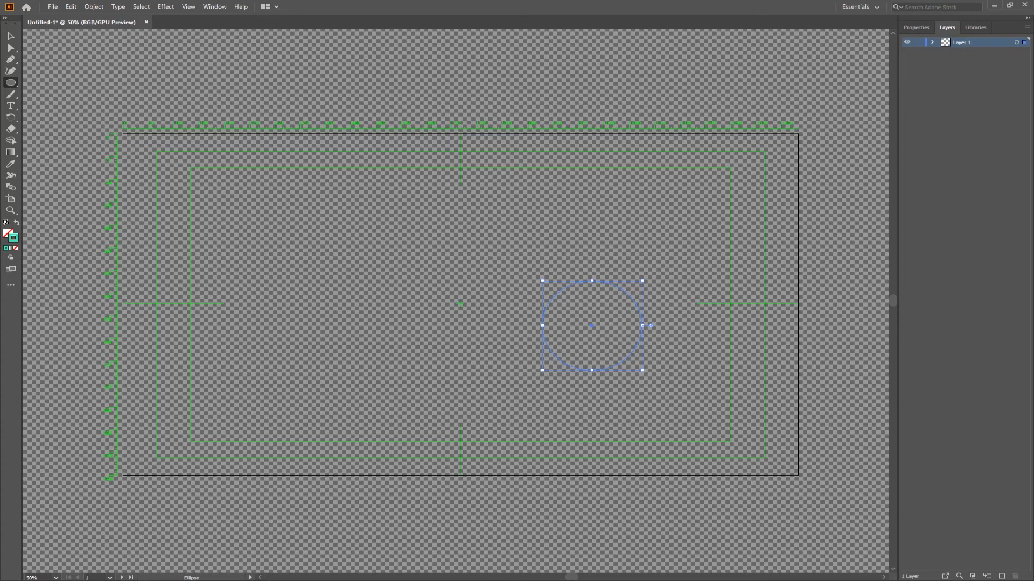
click(916, 27)
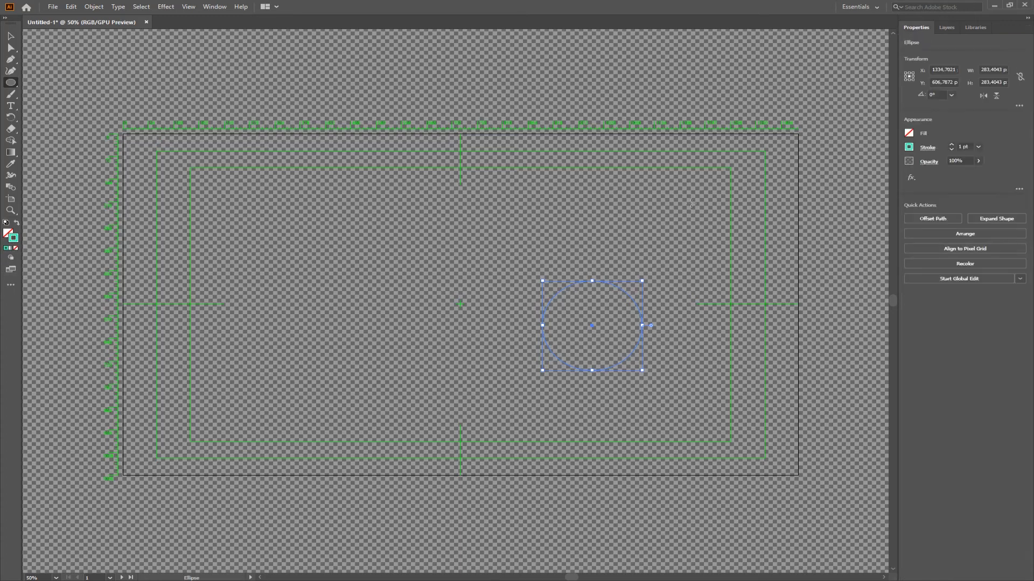
click(978, 147)
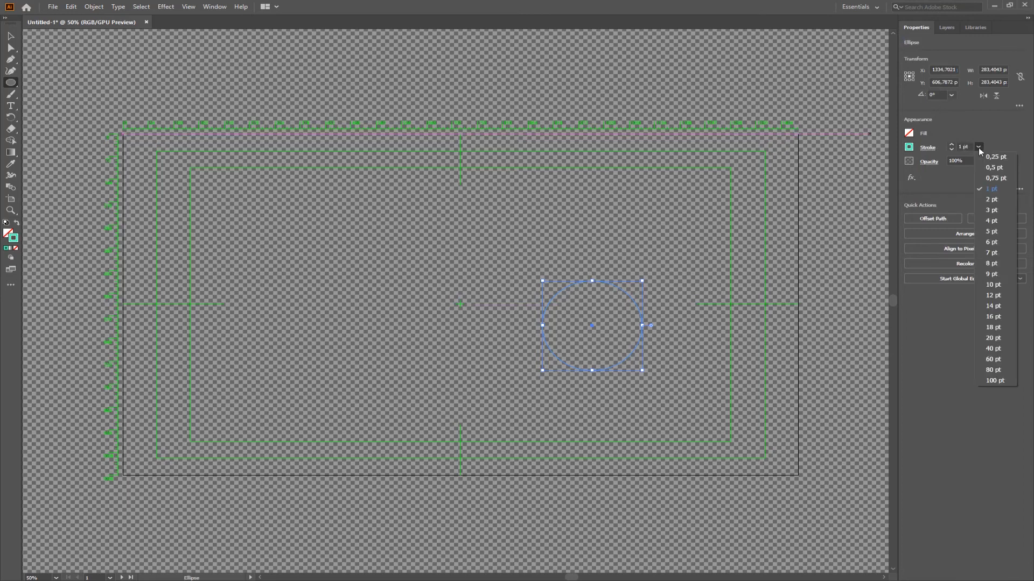
click(996, 219)
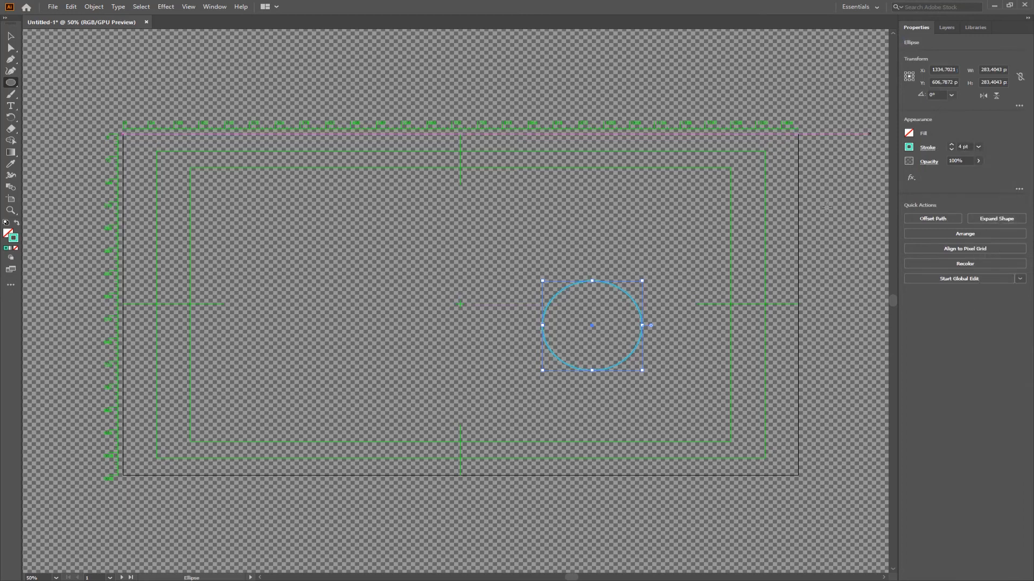
click(13, 38)
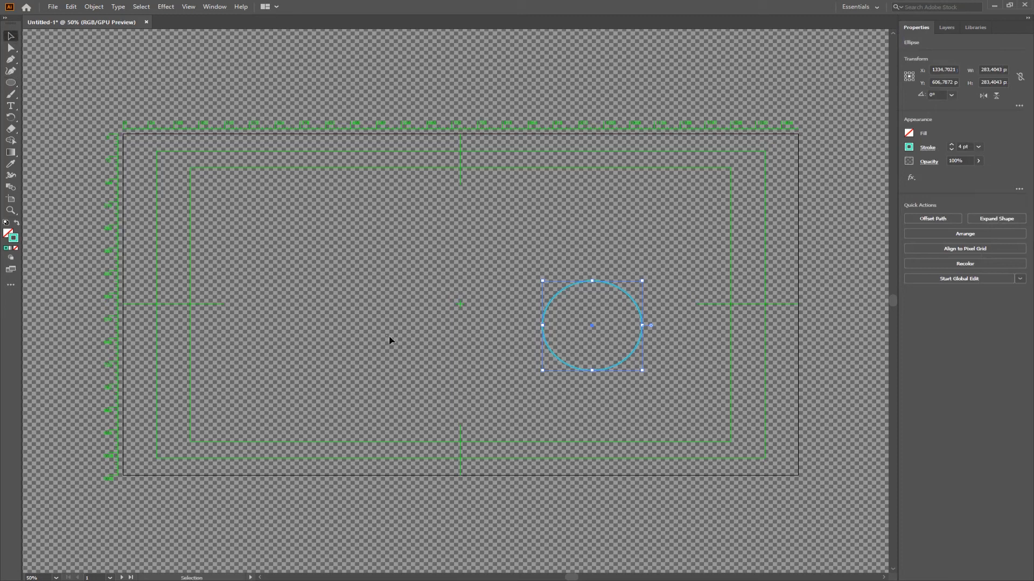
click(511, 287)
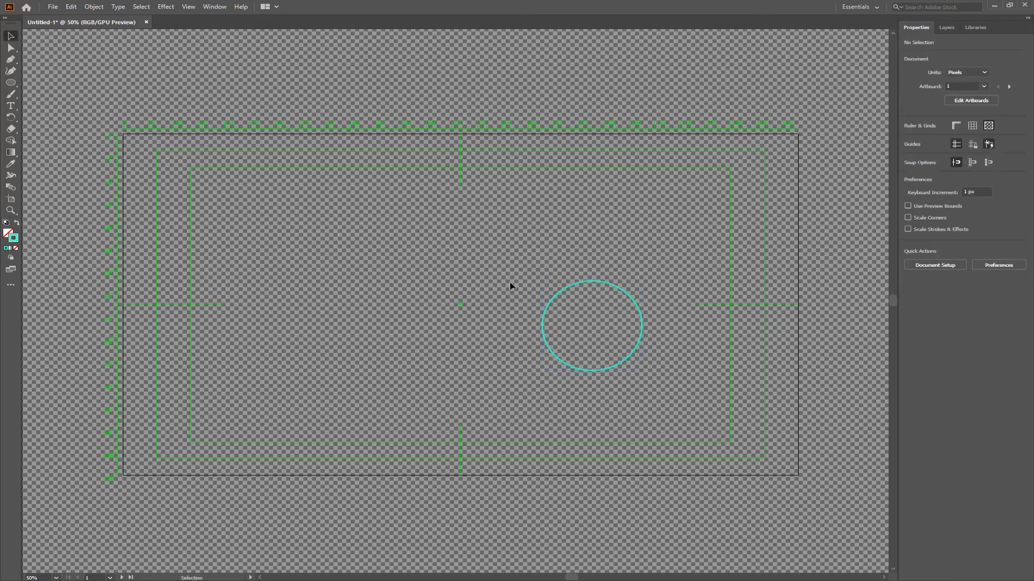
- Draw a horizontal and a vertical line crossing at the circle's center with the Pen tool, both extending past its outline, and deselect
click(11, 62)
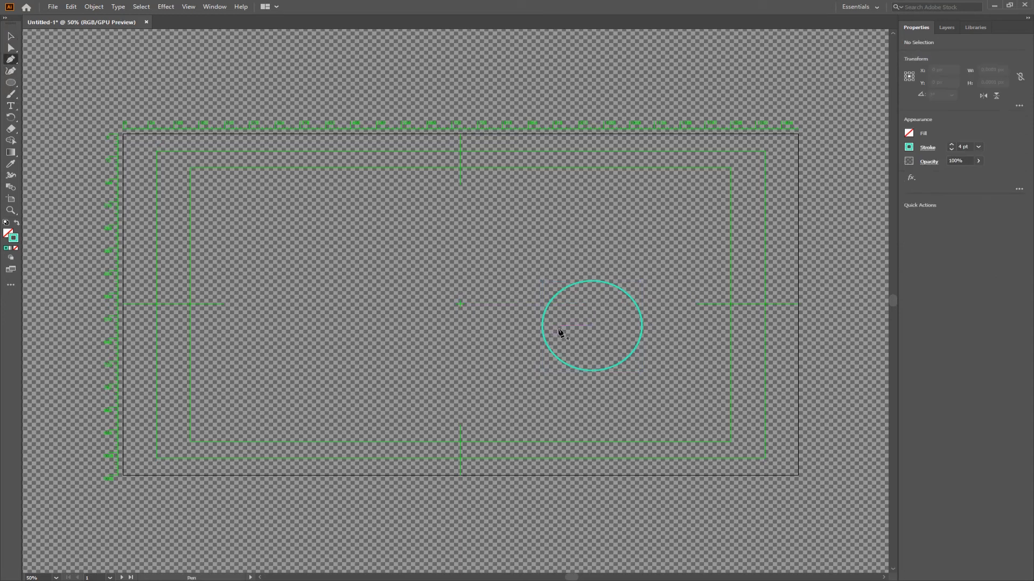
click(512, 325)
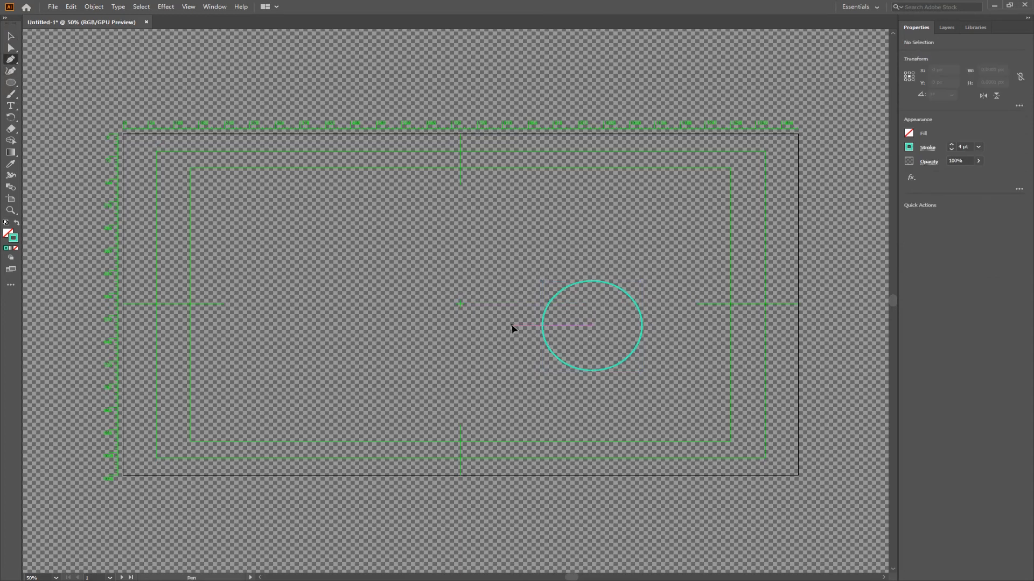
click(668, 326)
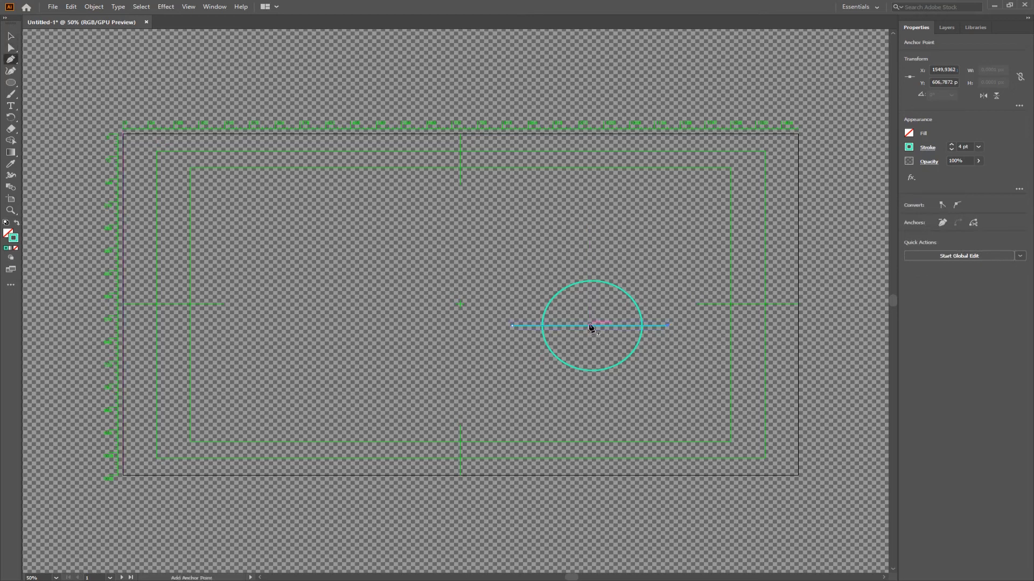
click(590, 255)
click(592, 393)
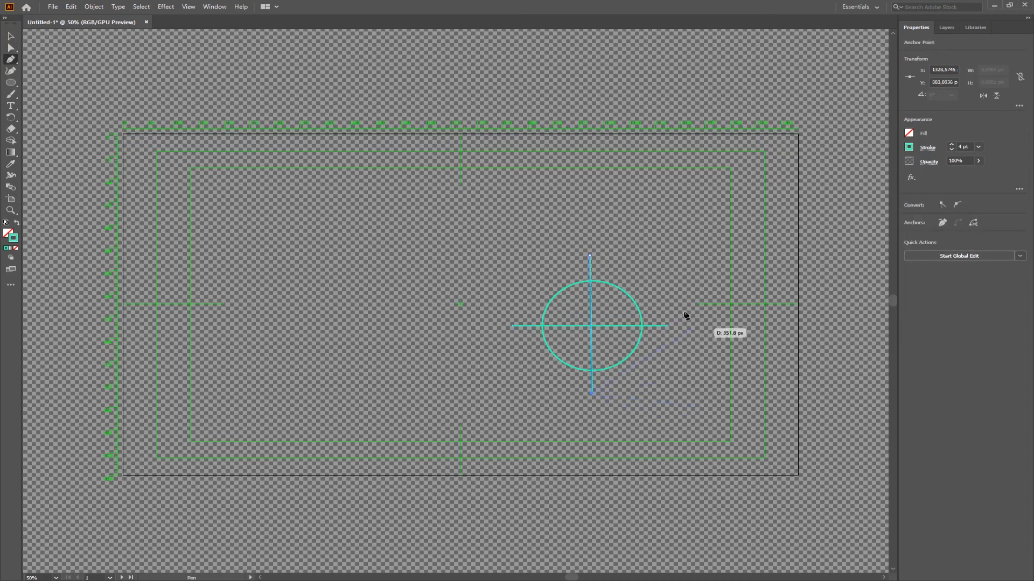
click(9, 36)
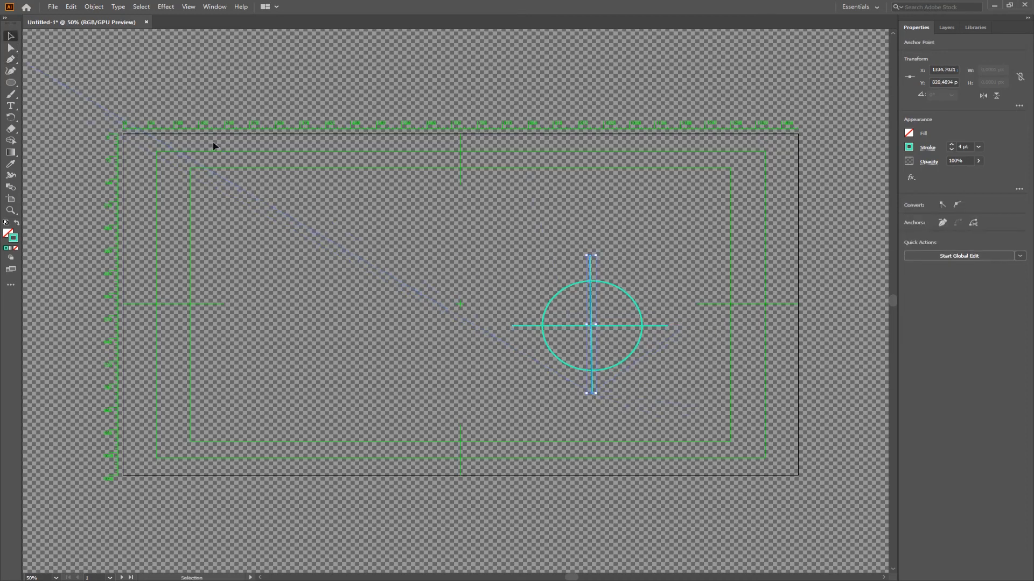
click(475, 349)
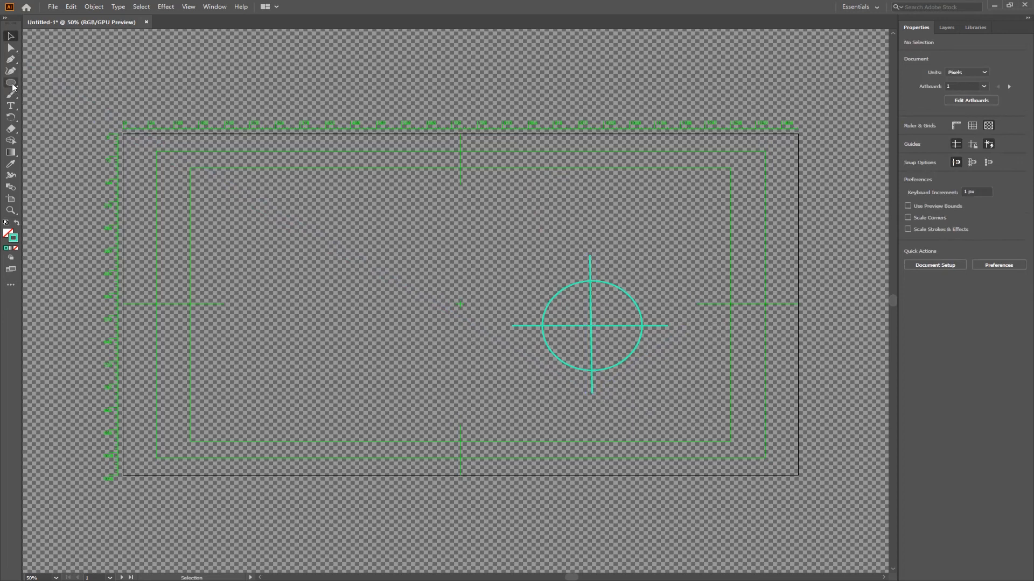
- Draw a rectangle about 190 x 135 px in the upper-left area of the artboard, with a red fill and no stroke, and deselect it
drag(12, 86, 41, 80)
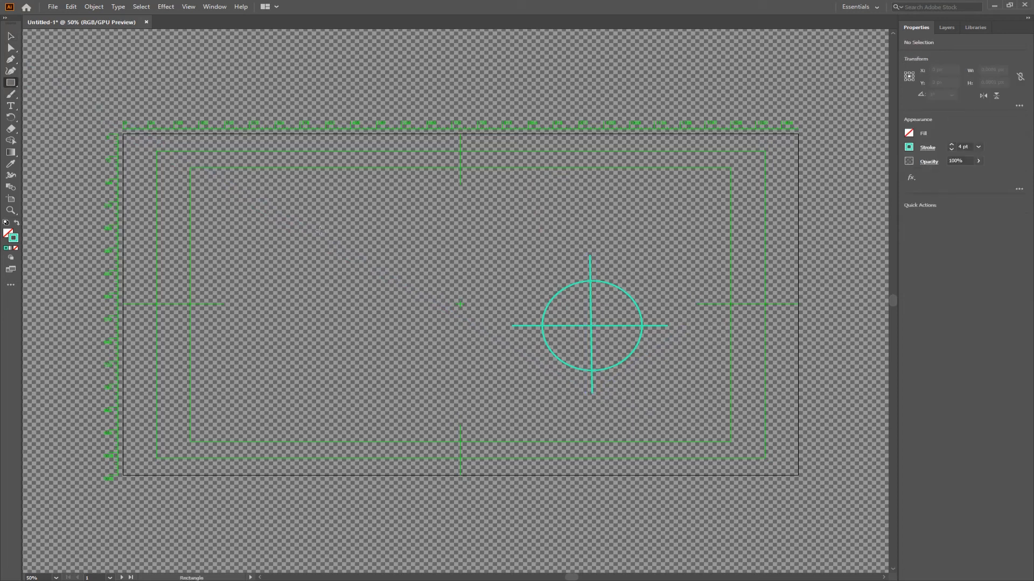
drag(320, 230, 387, 273)
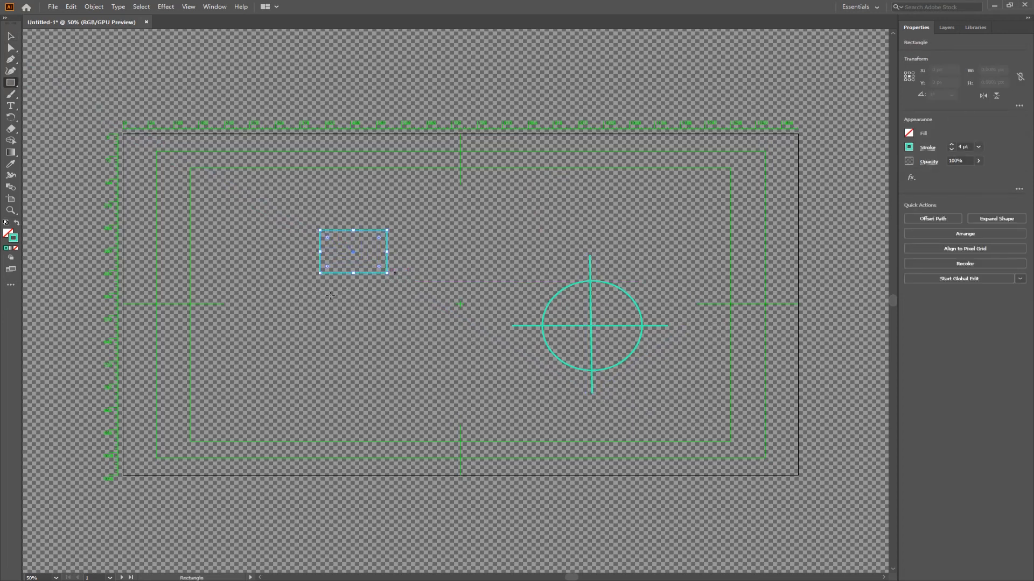
click(18, 224)
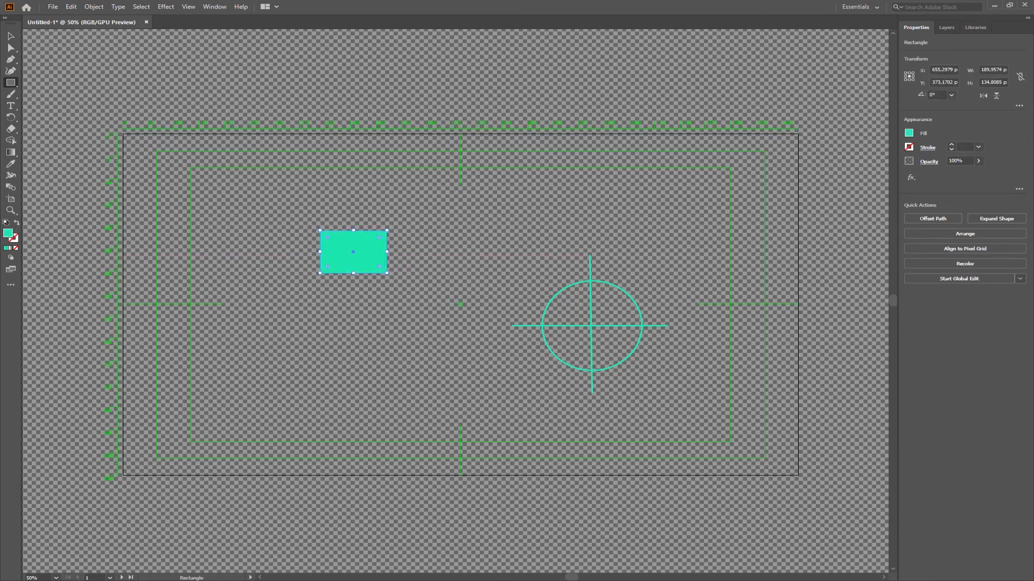
key(Return)
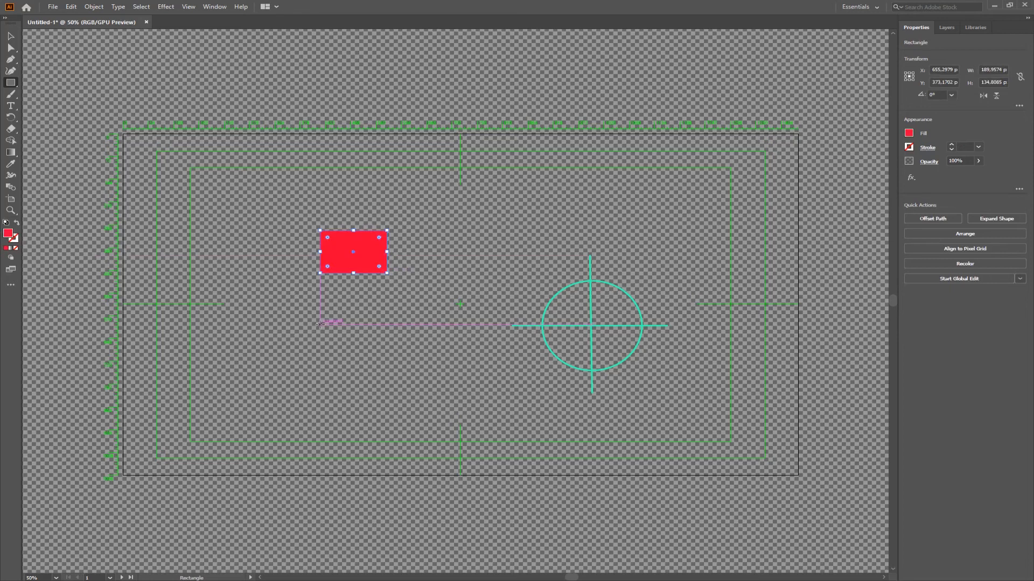
click(10, 36)
click(377, 301)
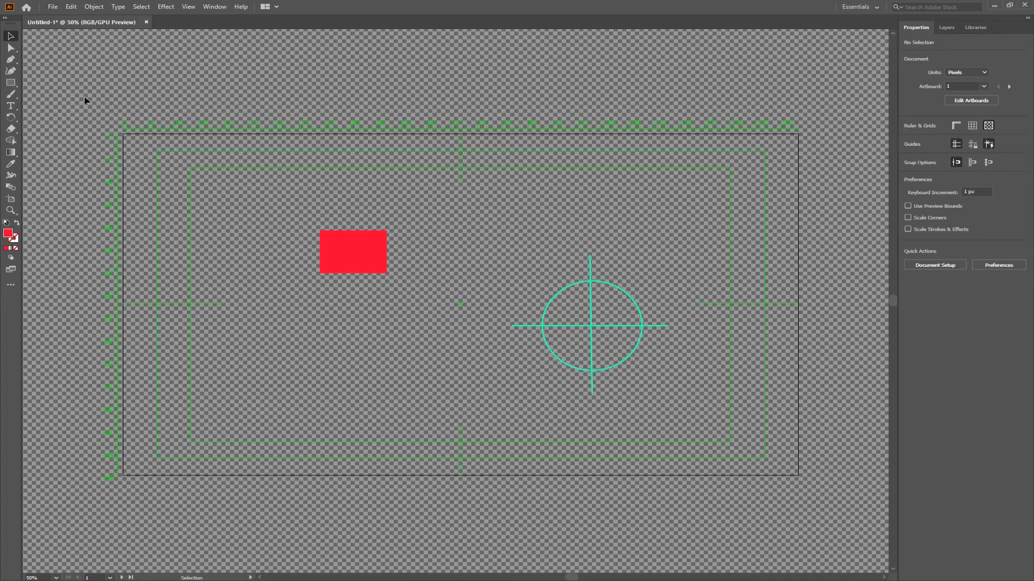
- Add a new layer above Layer 1, move the red rectangle onto it and deselect
click(947, 28)
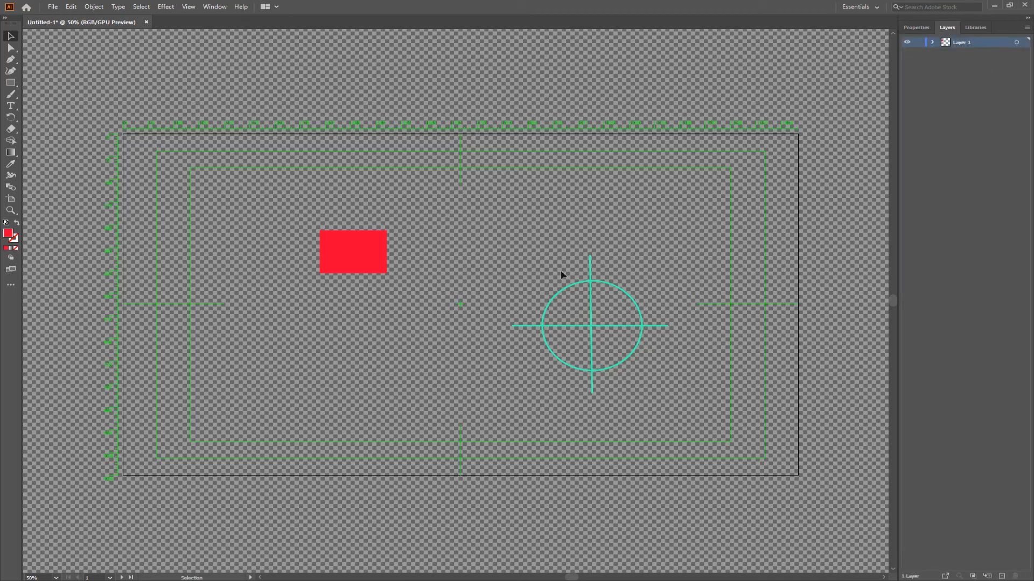
click(351, 242)
click(1002, 577)
drag(1020, 53, 1017, 42)
click(625, 239)
- Save the drawing as Untitled-1.ai on the Desktop in Illustrator 2020 format with the default options
click(56, 7)
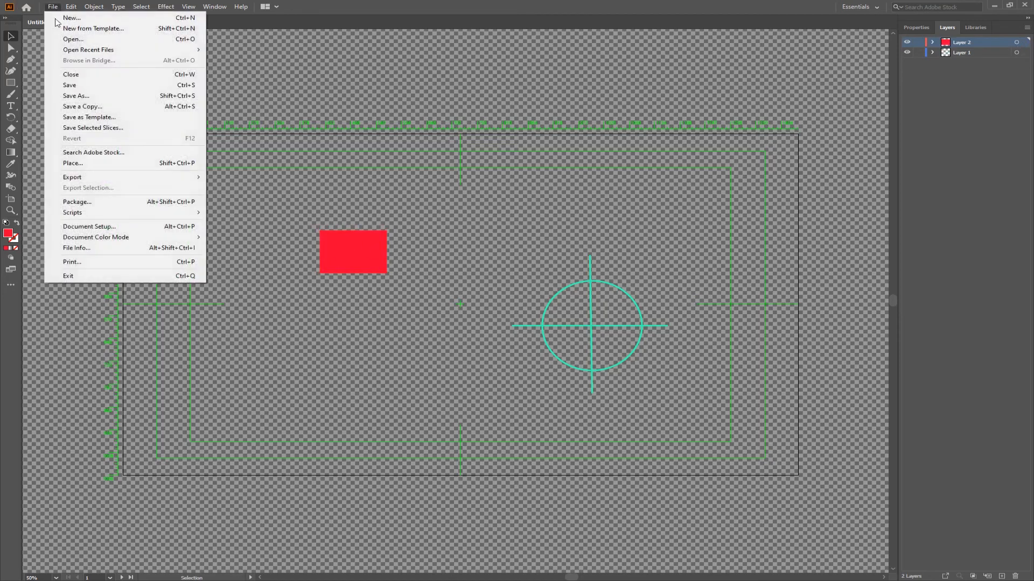
click(76, 96)
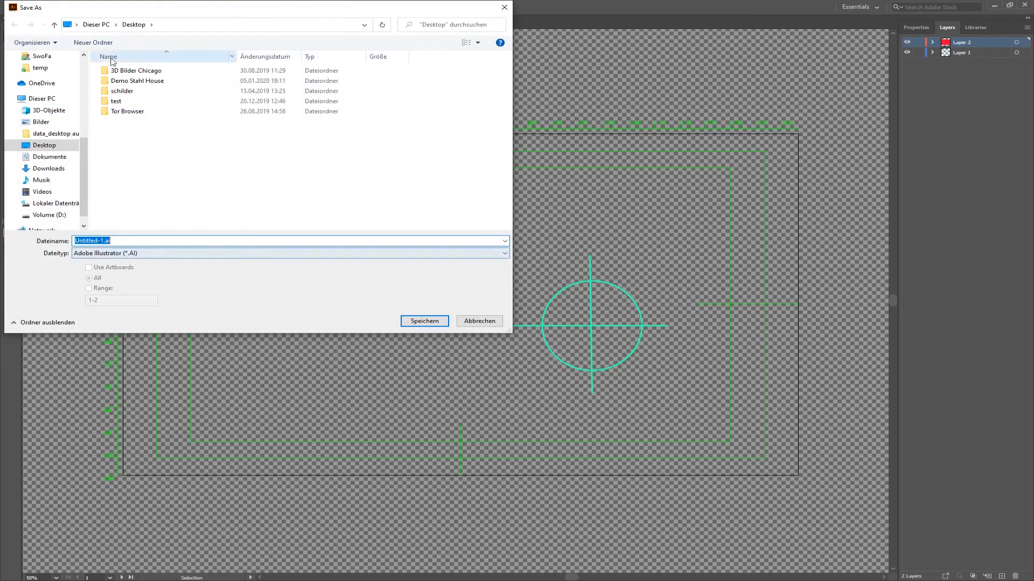
click(423, 321)
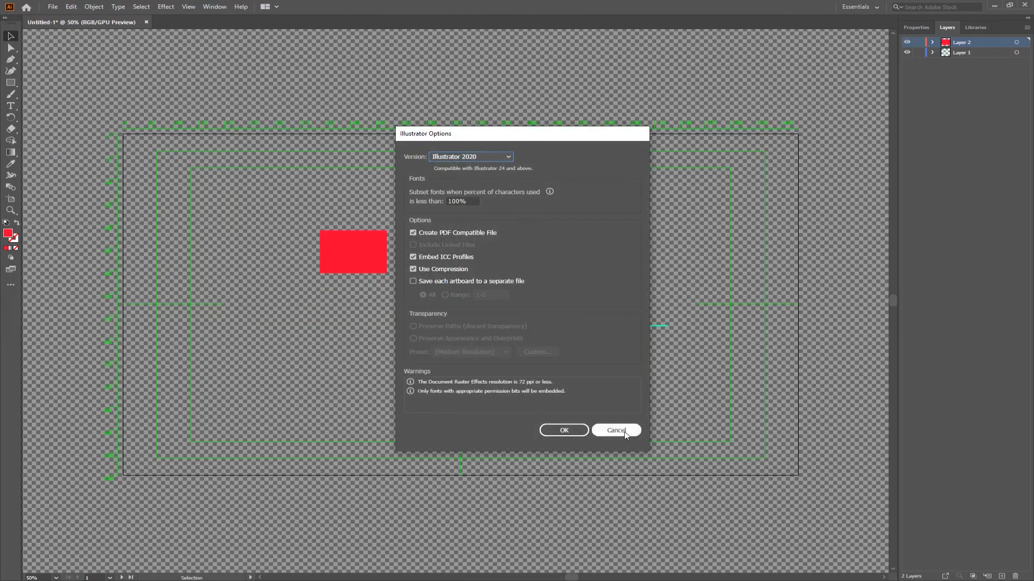
click(576, 429)
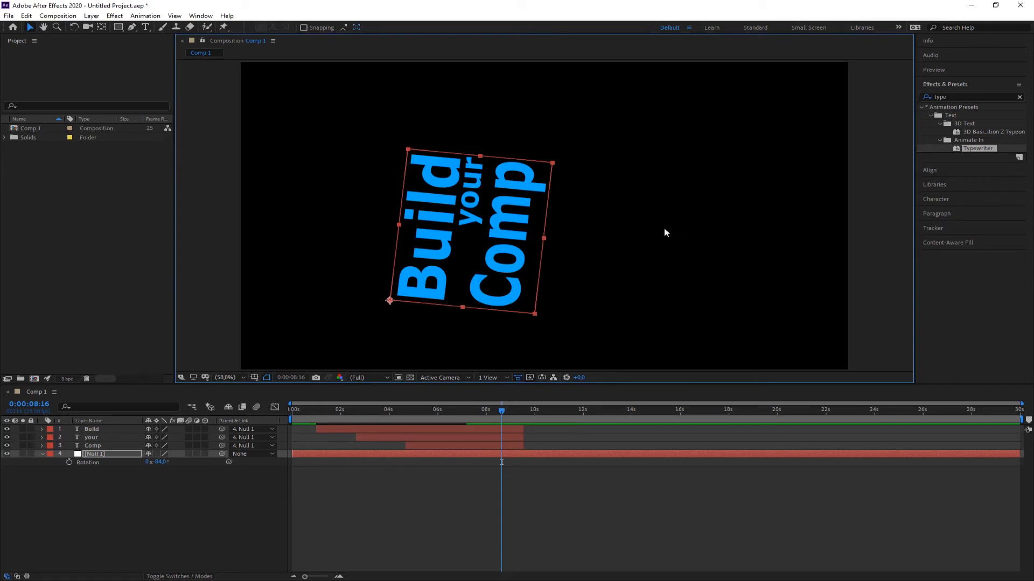
- Switch to After Effects and import only Layer 1 of Untitled-1.ai as footage with layer-size dimensions
click(8, 15)
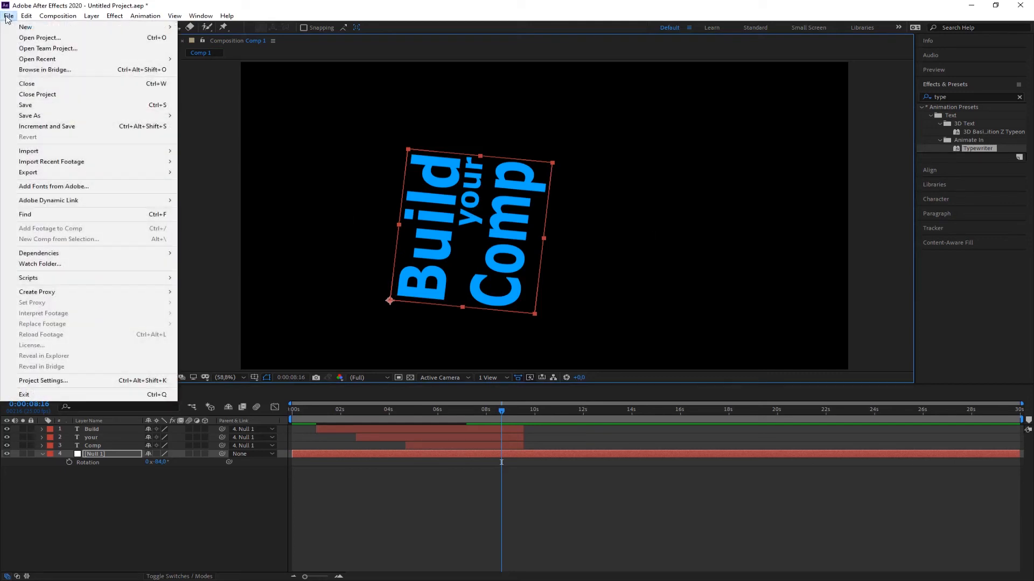
click(8, 17)
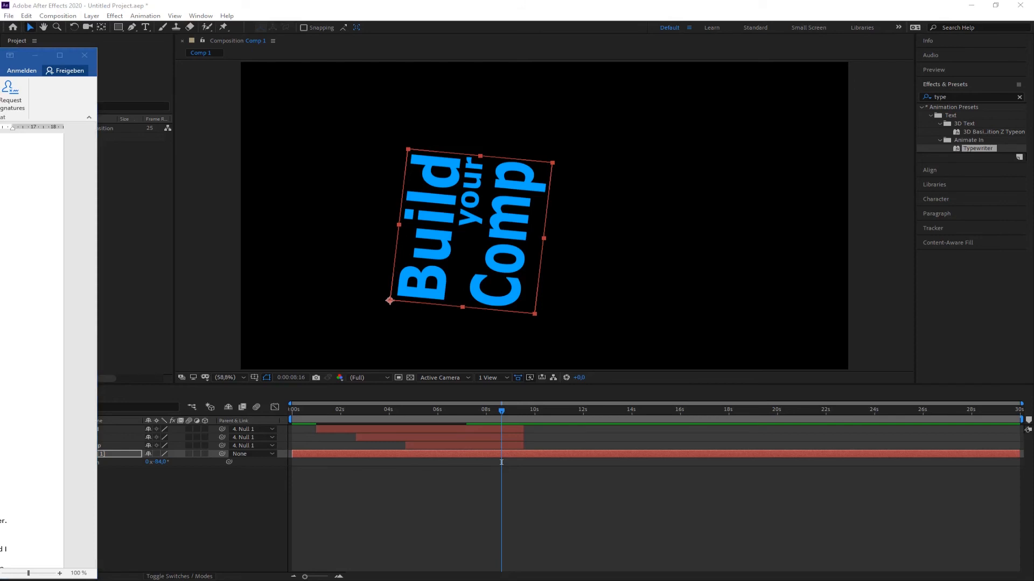
drag(1, 205, 124, 193)
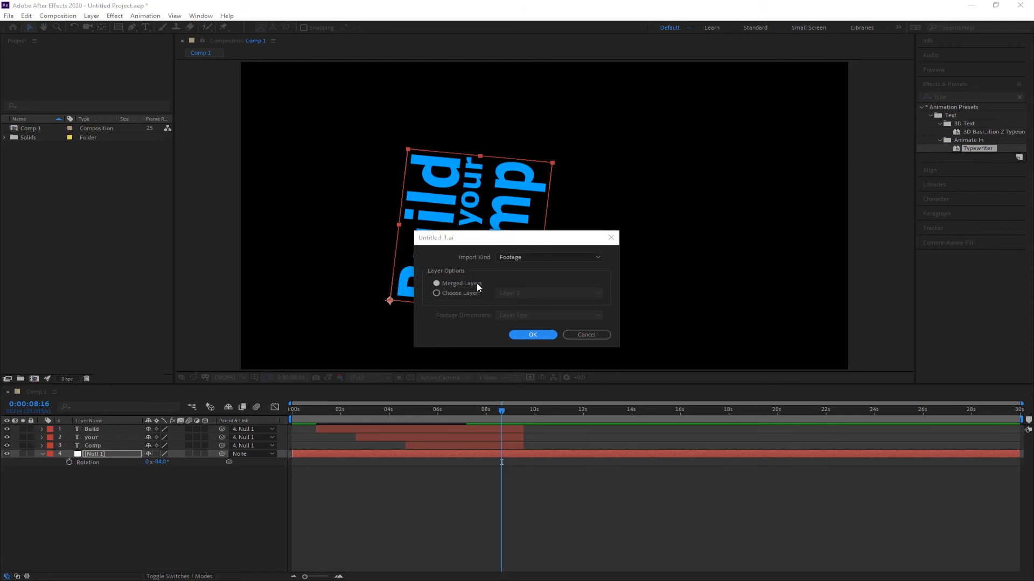
click(437, 293)
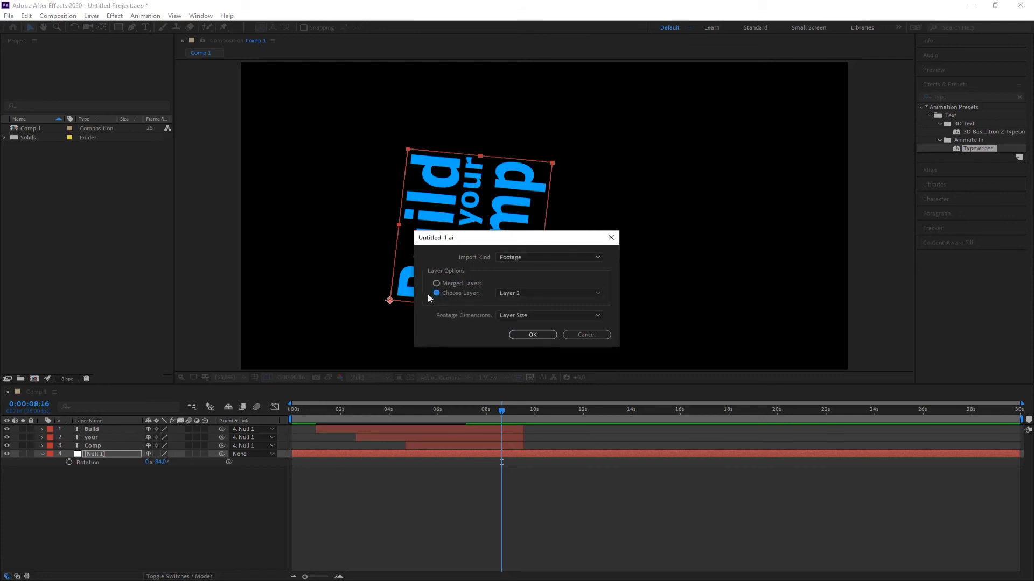
click(537, 296)
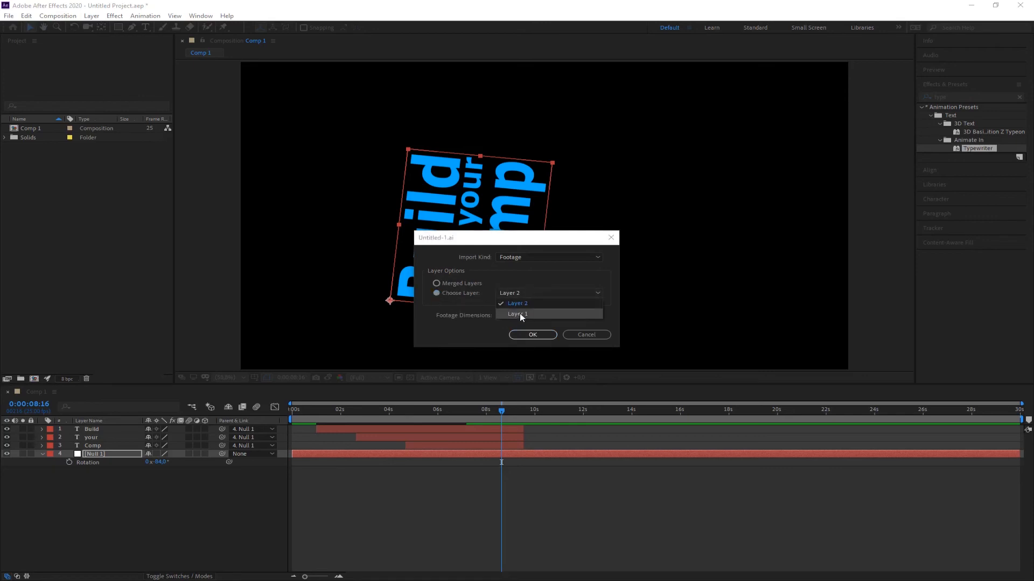
click(520, 313)
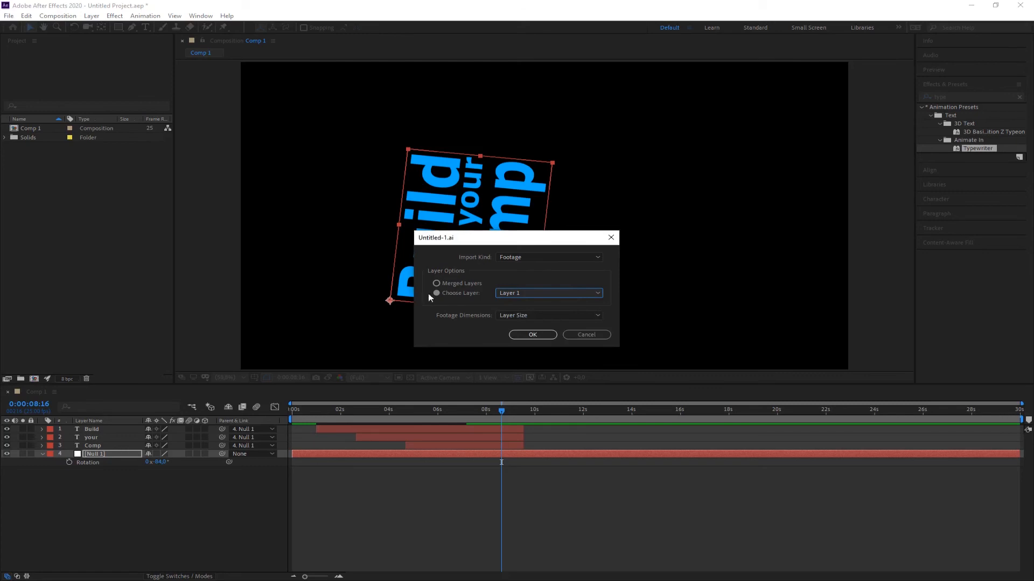
click(545, 333)
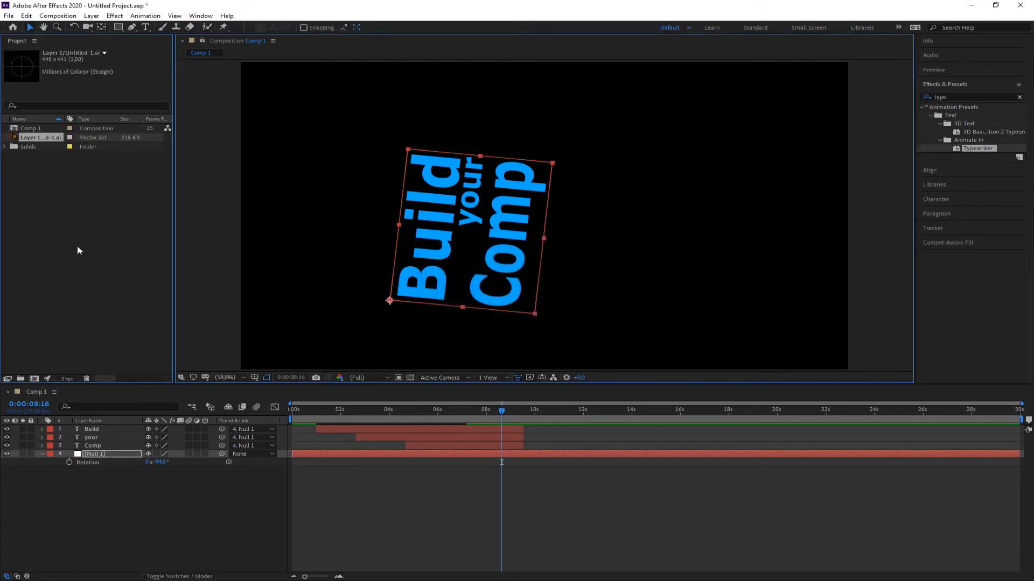
- Import only Layer 2 of Untitled-1.ai as footage with layer-size dimensions
drag(0, 199, 62, 207)
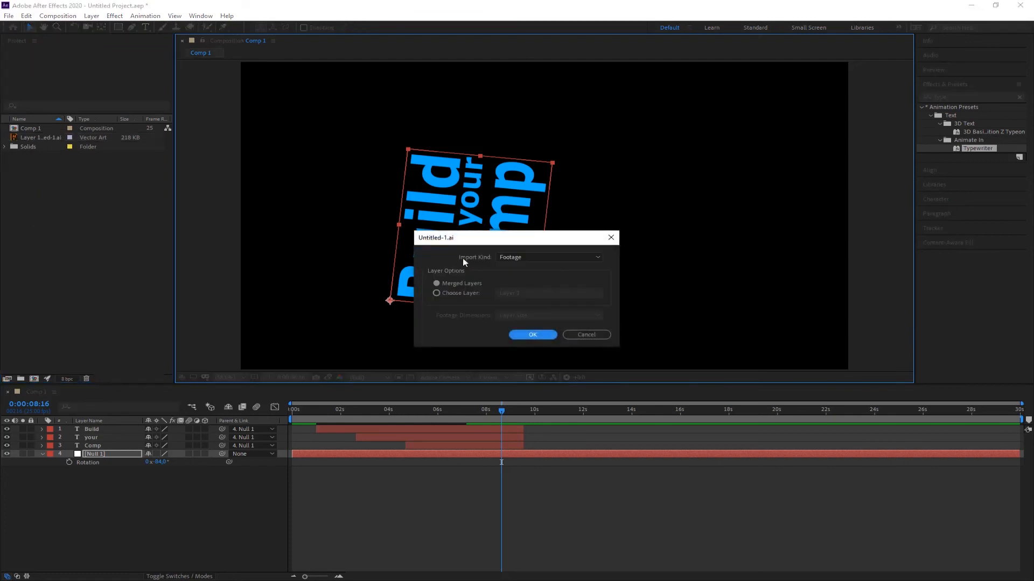
click(437, 293)
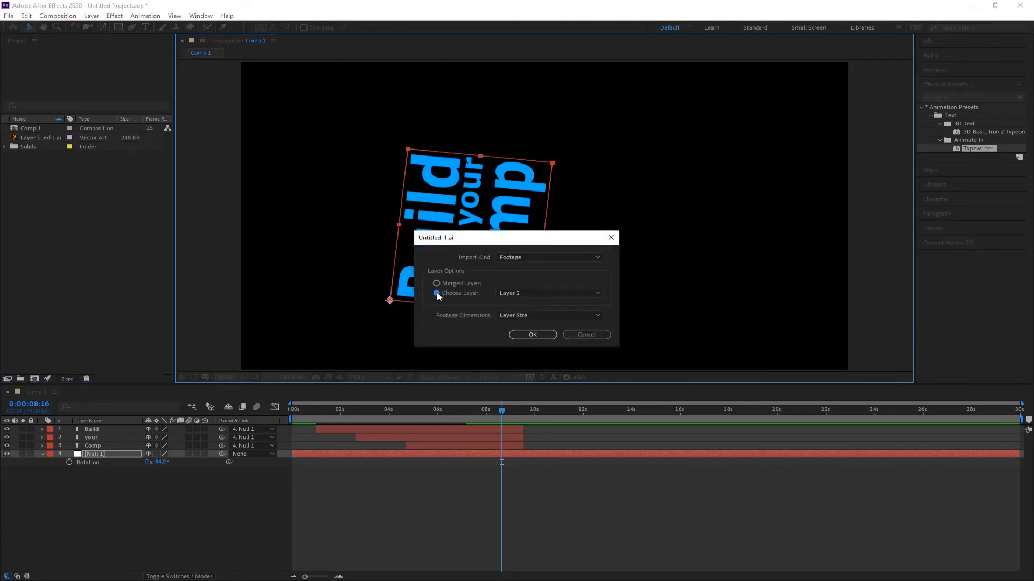
click(535, 336)
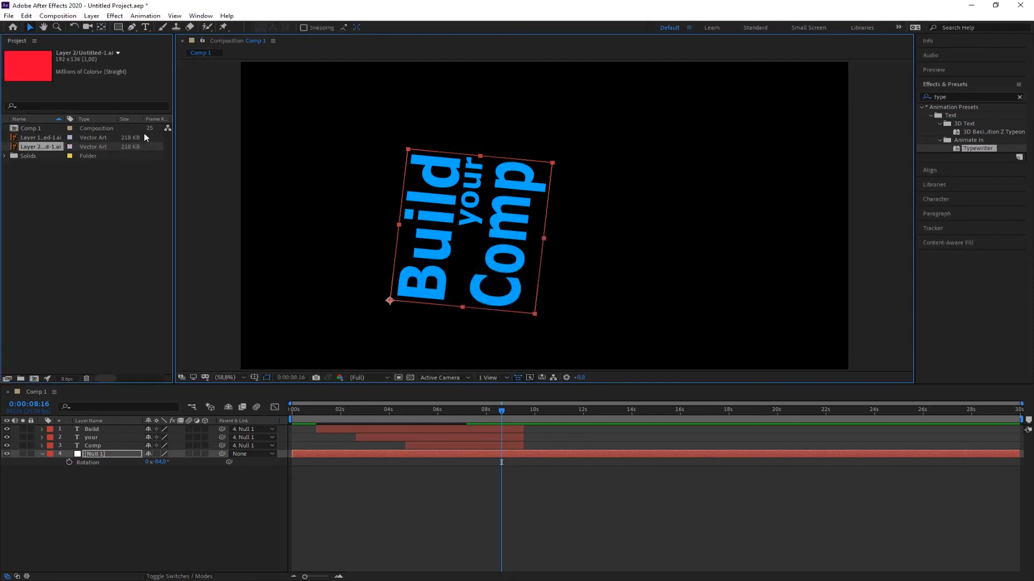
click(115, 243)
- Add the Layer 1 crosshair graphic to Comp 1, position it in the upper-right area of the frame and deselect it
click(38, 137)
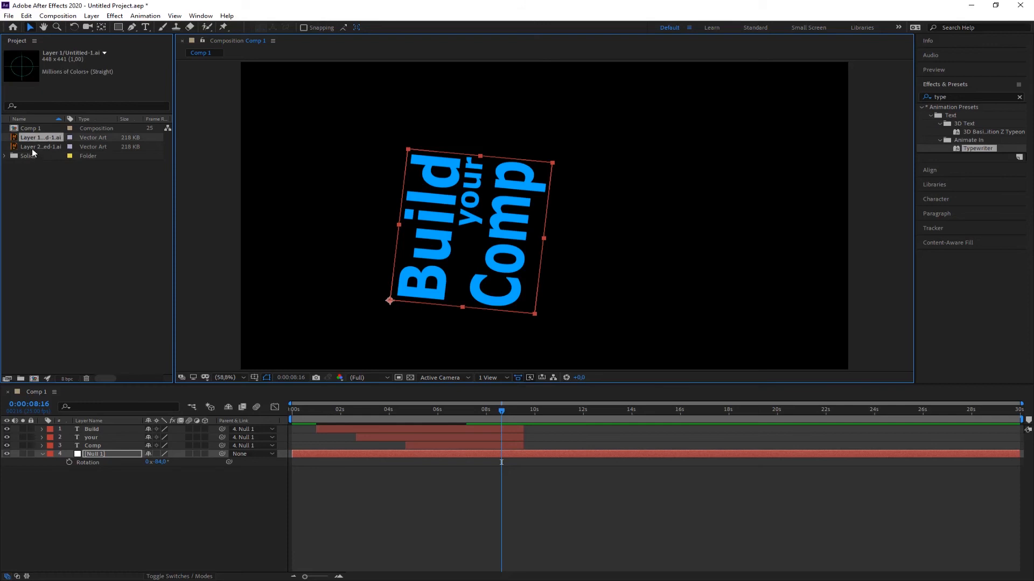
drag(28, 139, 698, 196)
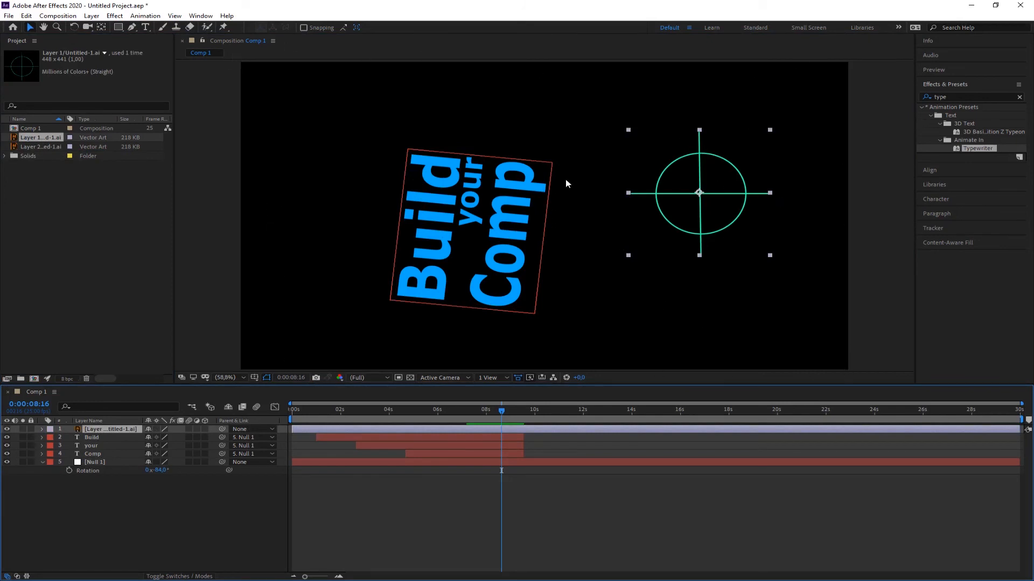
click(31, 28)
drag(700, 171, 782, 105)
click(674, 265)
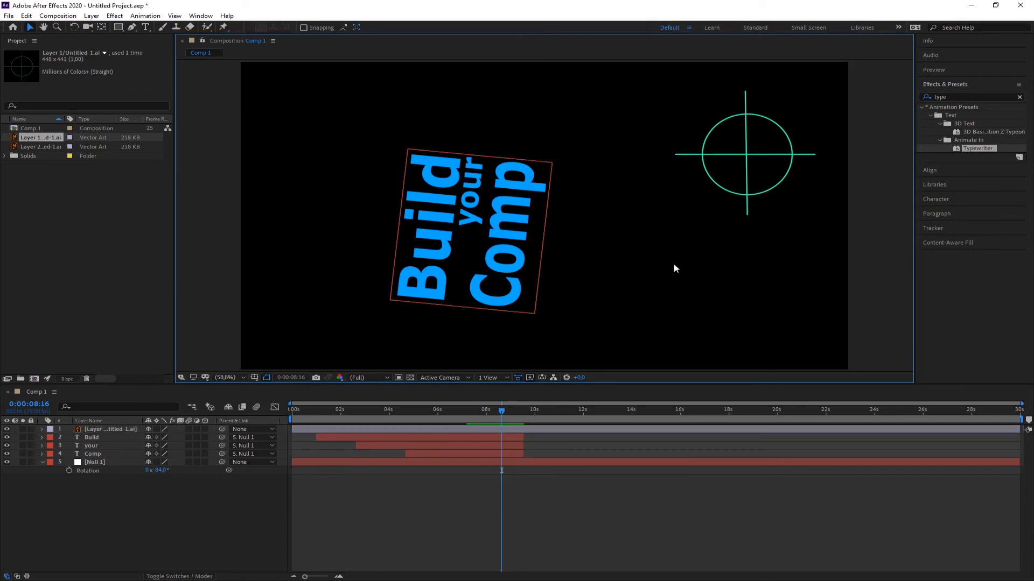
- Add the red rectangle from Layer 2 to Comp 1 and position it near the frame's upper-left corner
click(32, 147)
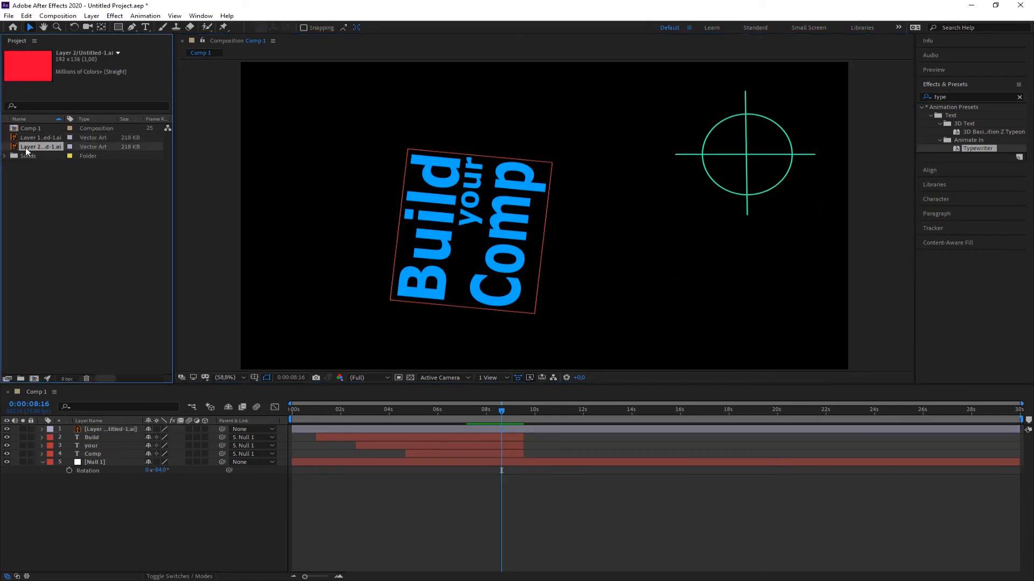
drag(15, 151, 316, 115)
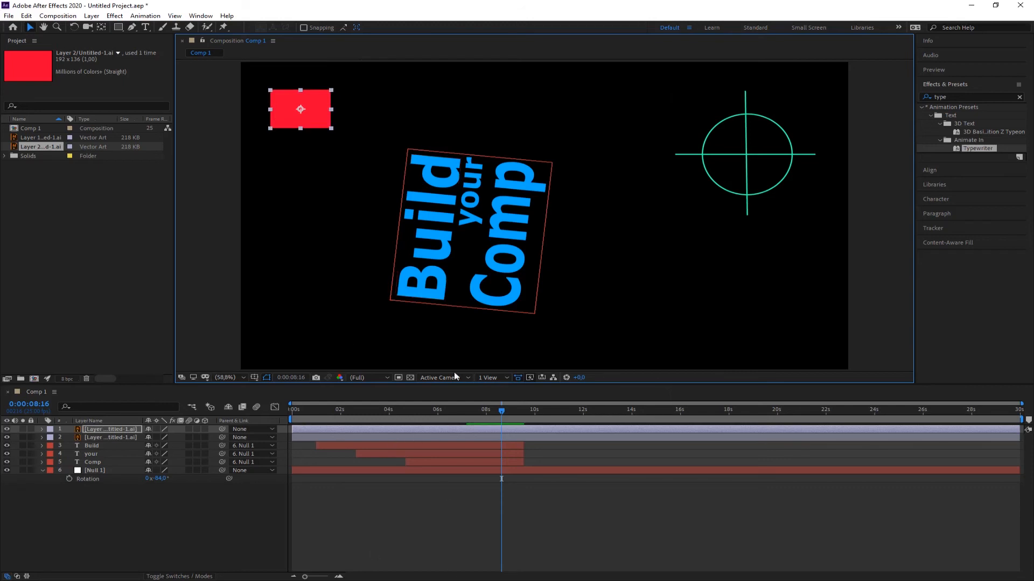
drag(322, 107, 326, 99)
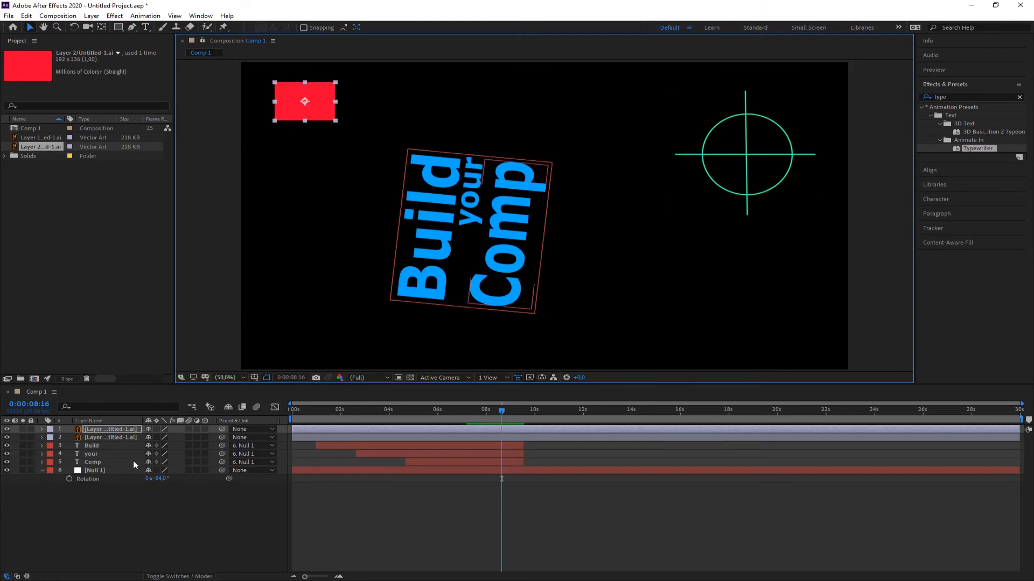
- Pre-compose the Build, your, Comp and Null 1 layers into a new composition named "text"
click(92, 446)
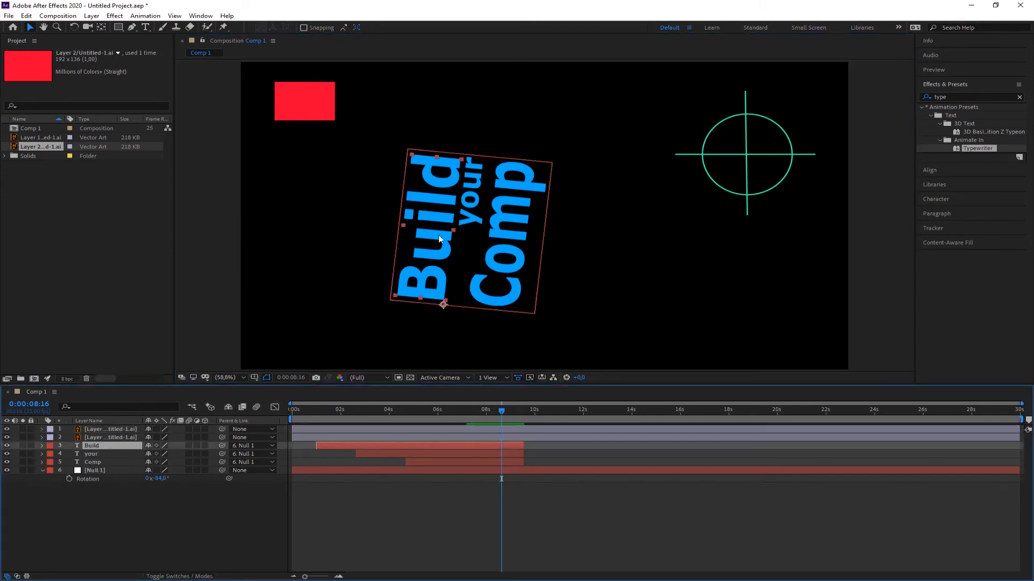
shift+click(99, 470)
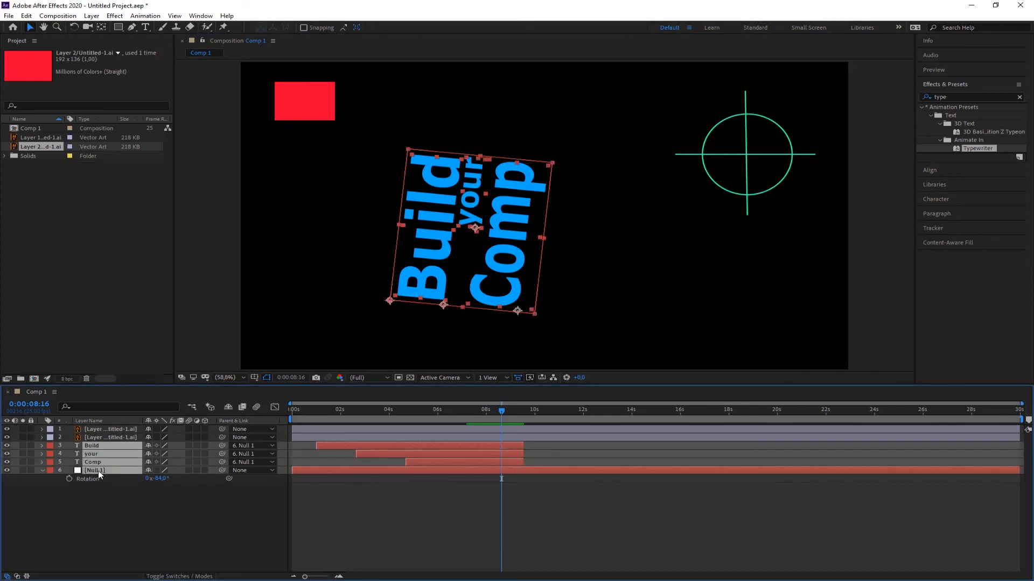
right_click(99, 457)
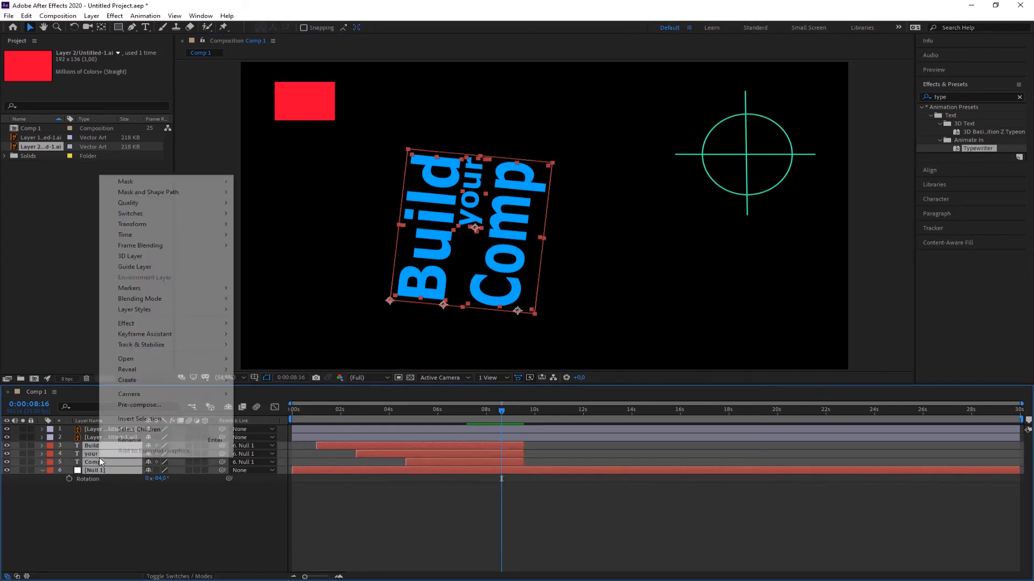
click(133, 404)
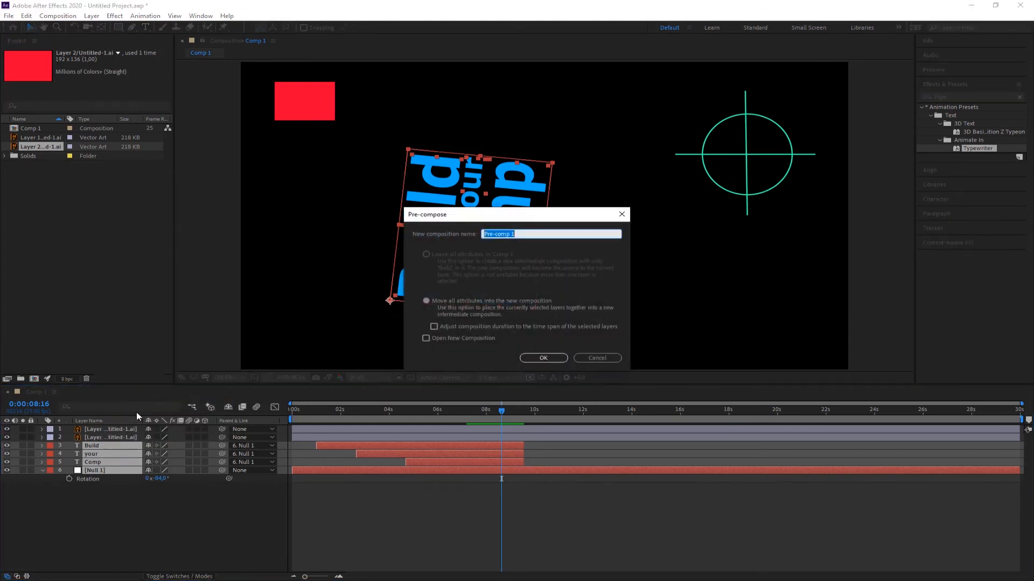
text(text)
key(Return)
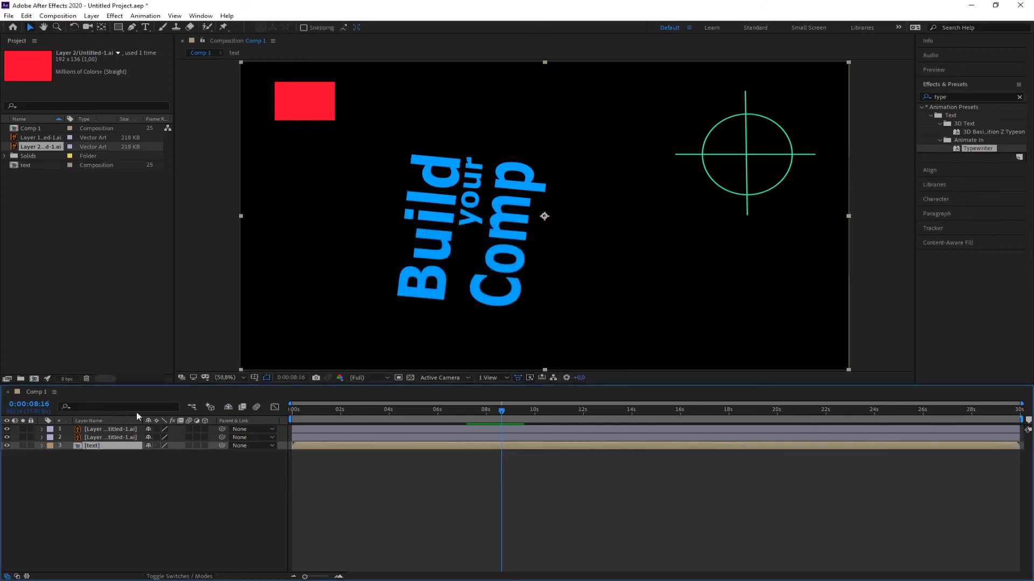
- Deselect the text pre-composition and hide its layer in Comp 1
click(88, 486)
click(6, 446)
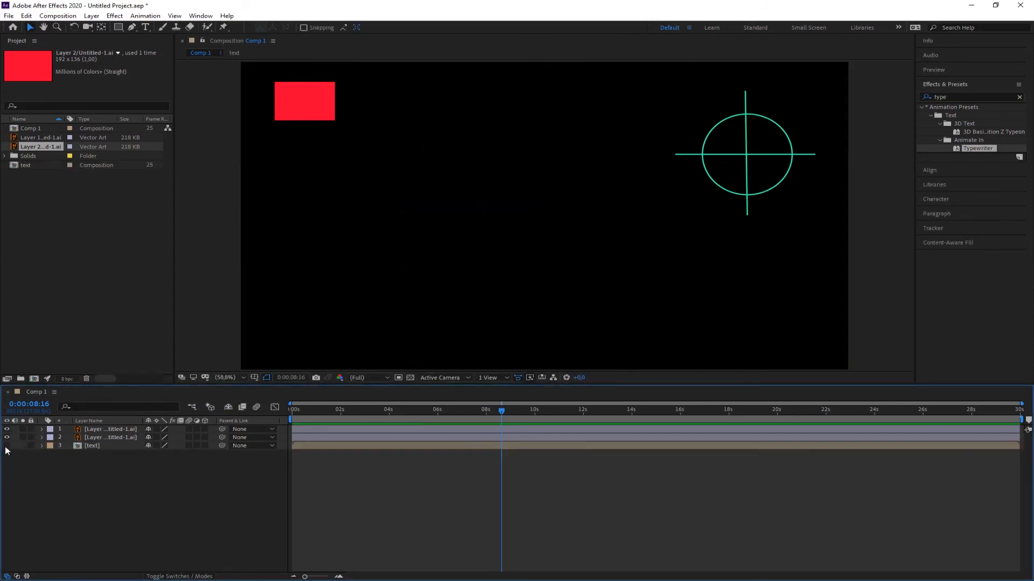
key(ctrl+s)
- Scale the crosshair layer down to about 58 by 74% and rotate it to -18°
click(108, 438)
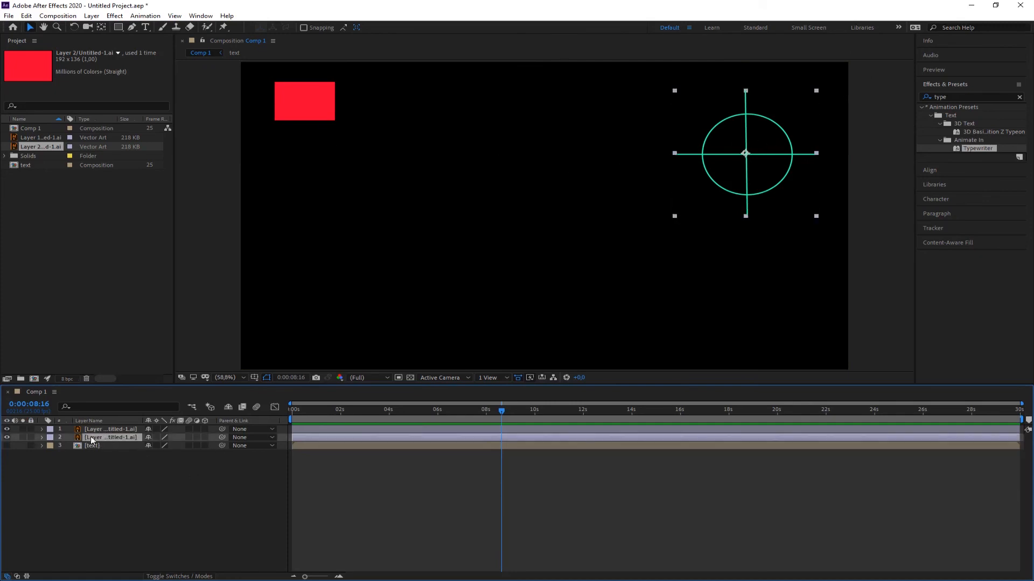
click(42, 438)
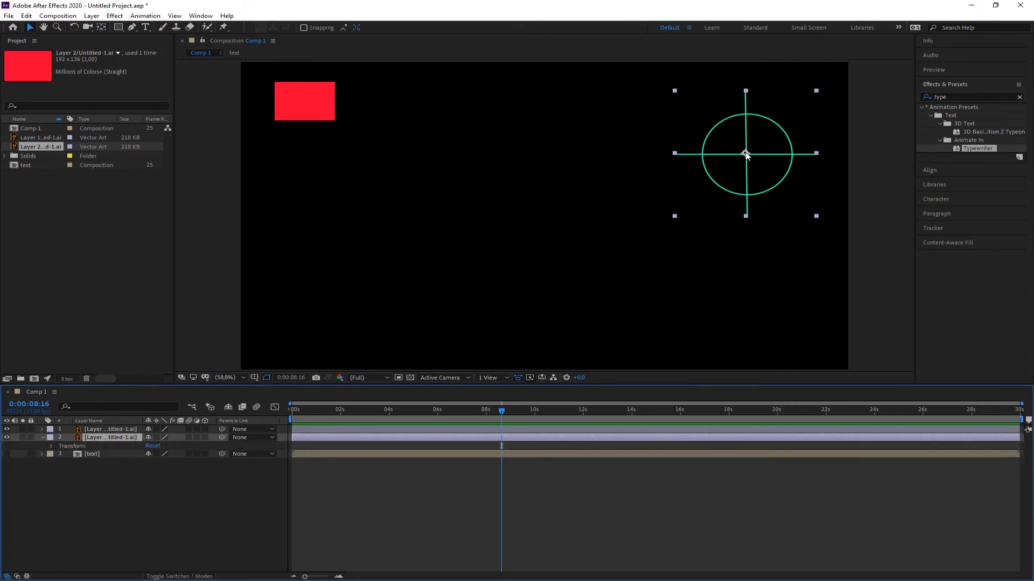
drag(817, 93, 787, 105)
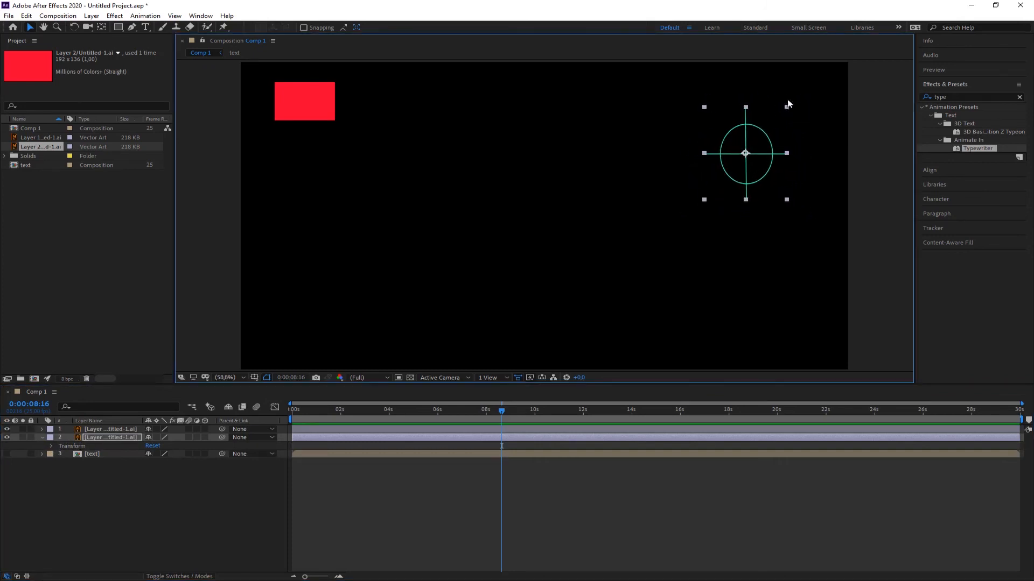
click(51, 447)
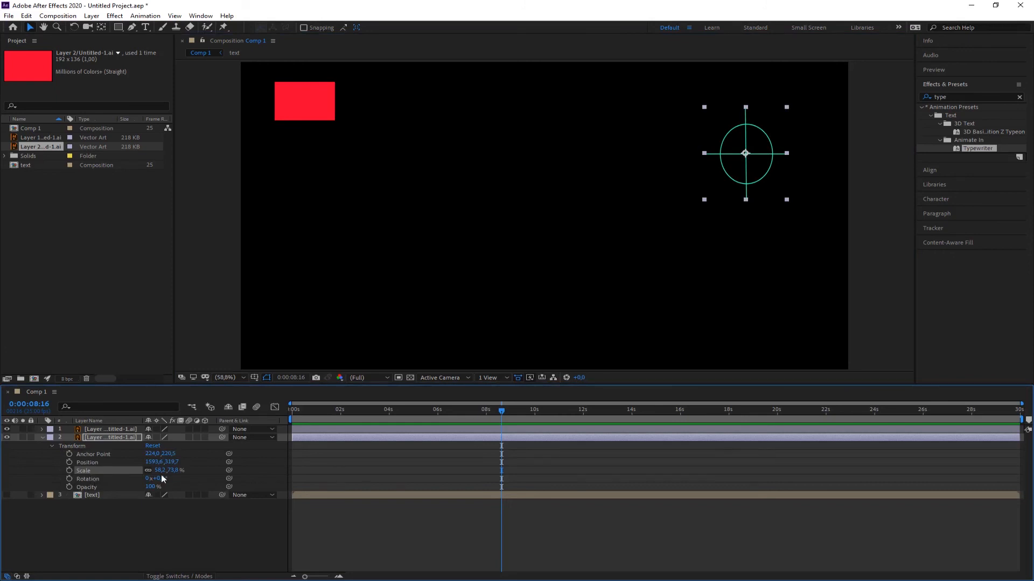
mouse_move(160, 479)
mouse_down()
mouse_move(120, 476)
mouse_move(148, 477)
mouse_up()
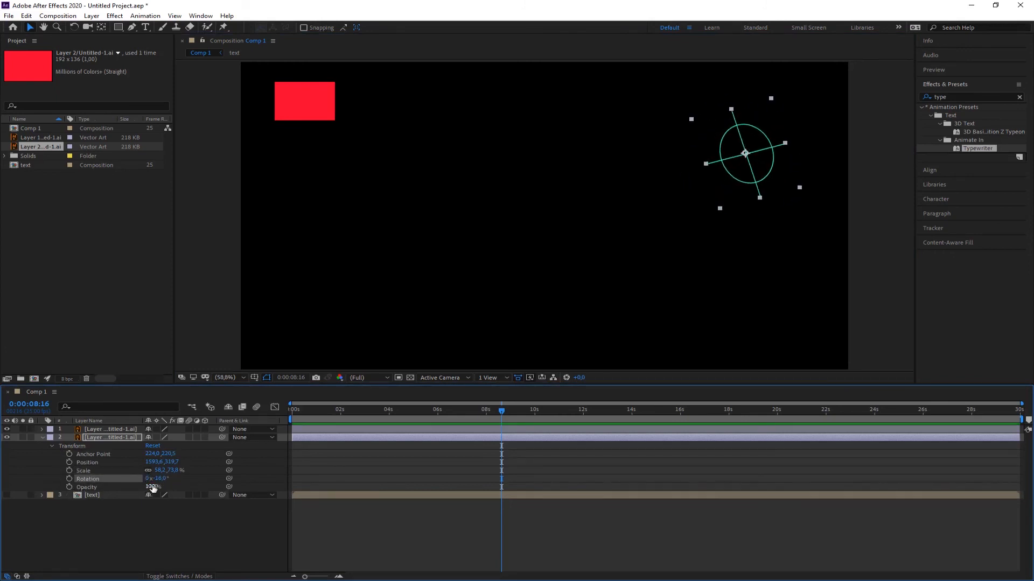
- Reset the crosshair layer's transform, move it up and right to about 1227, 474, and collapse its properties
click(154, 446)
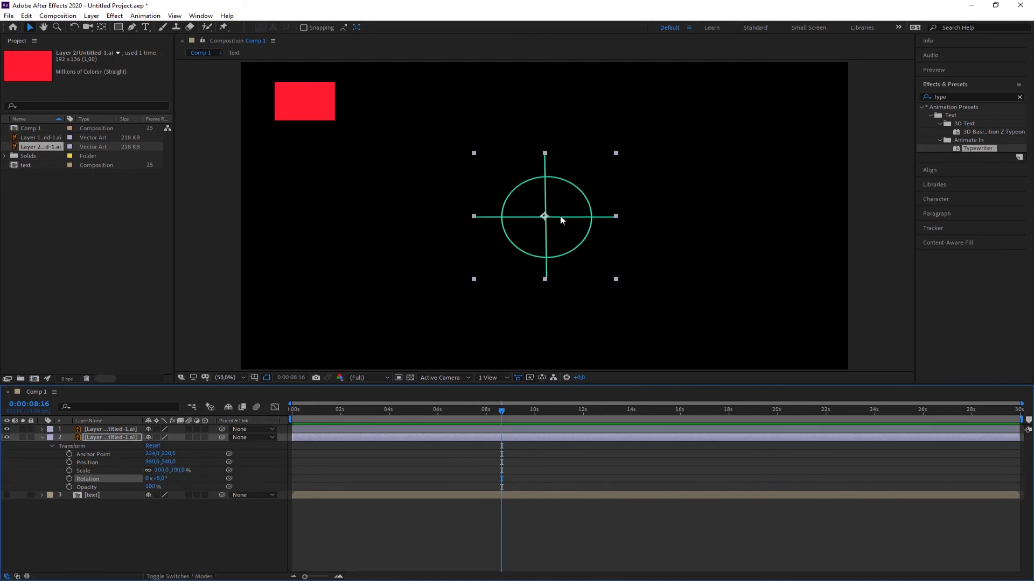
drag(560, 216, 644, 197)
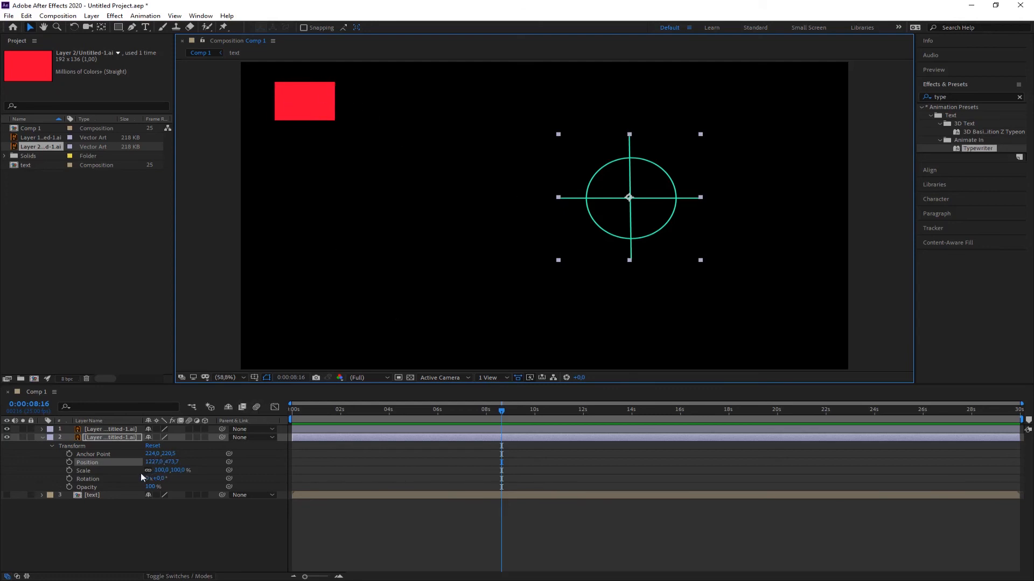
click(52, 445)
click(42, 438)
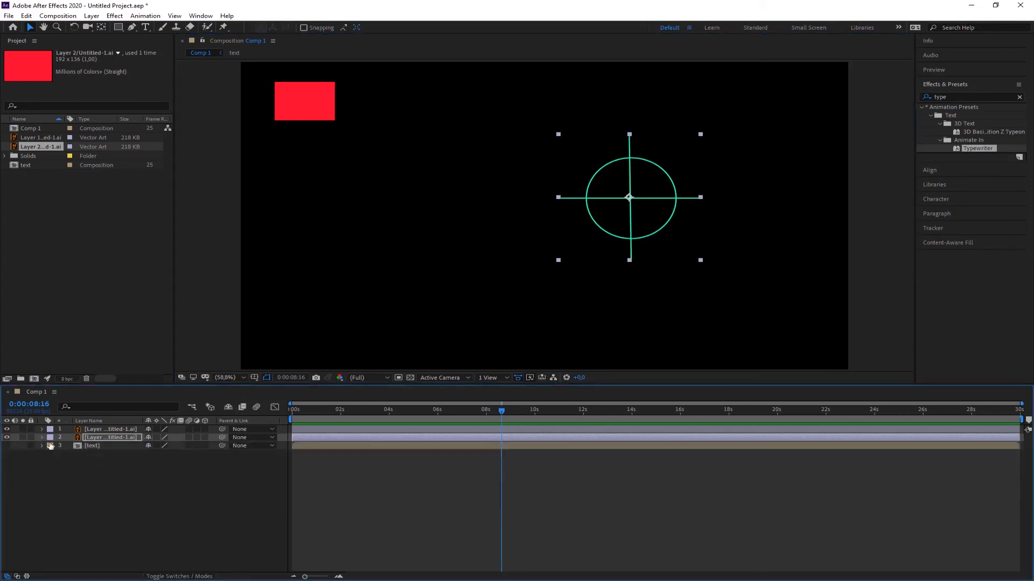
- Select the red rectangle layer, view the Layer 2 Illustrator footage on its own, and close that view
click(104, 430)
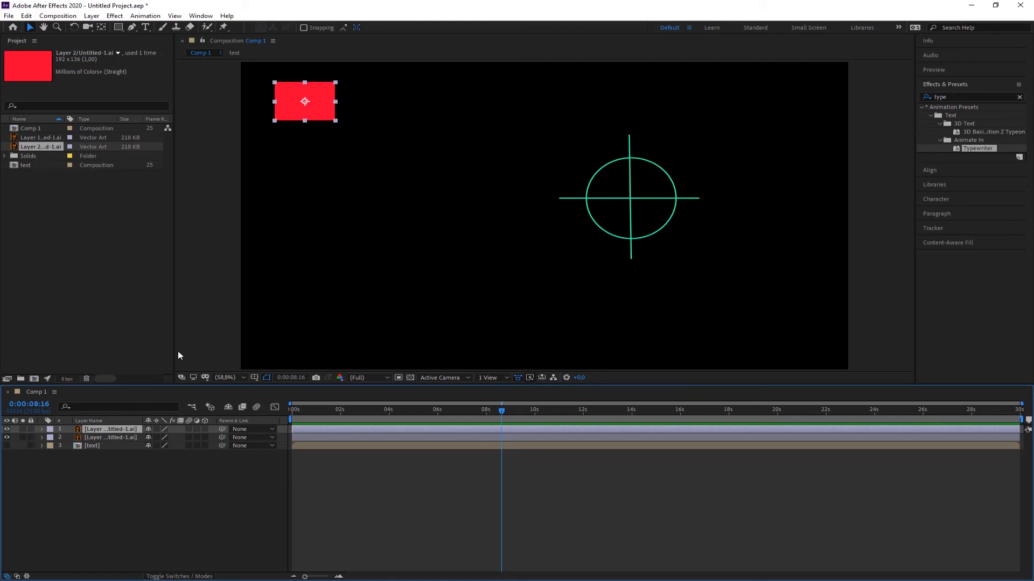
double_click(36, 147)
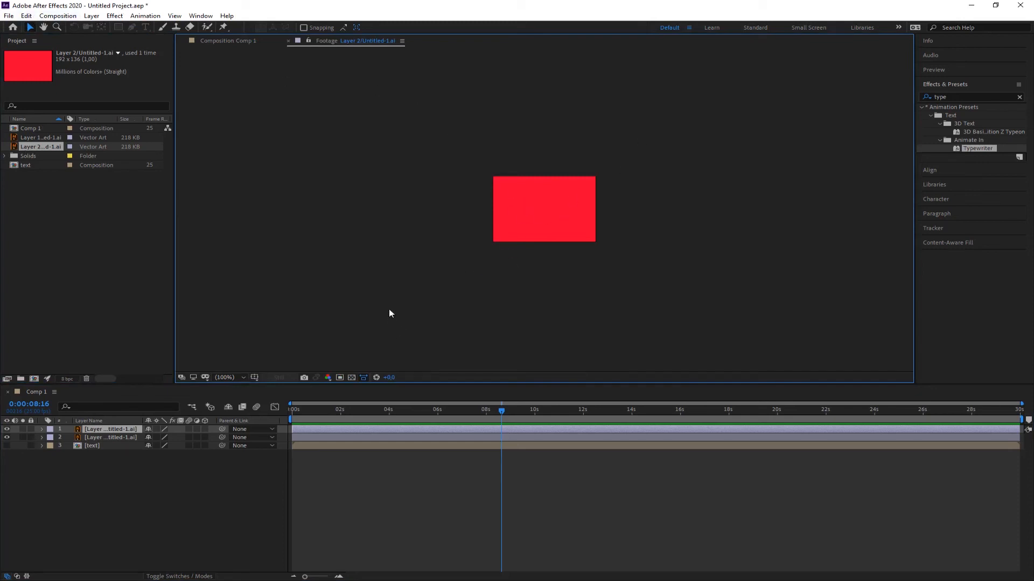
click(289, 40)
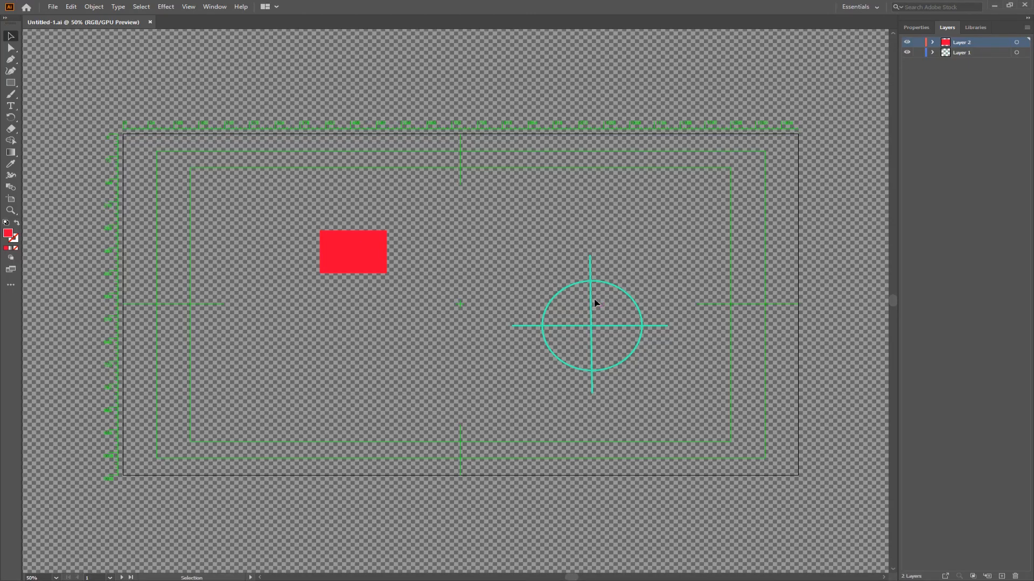
- Switch to Illustrator and give both straight crosshair lines an 8 pt yellow stroke, leaving the circle out
click(594, 325)
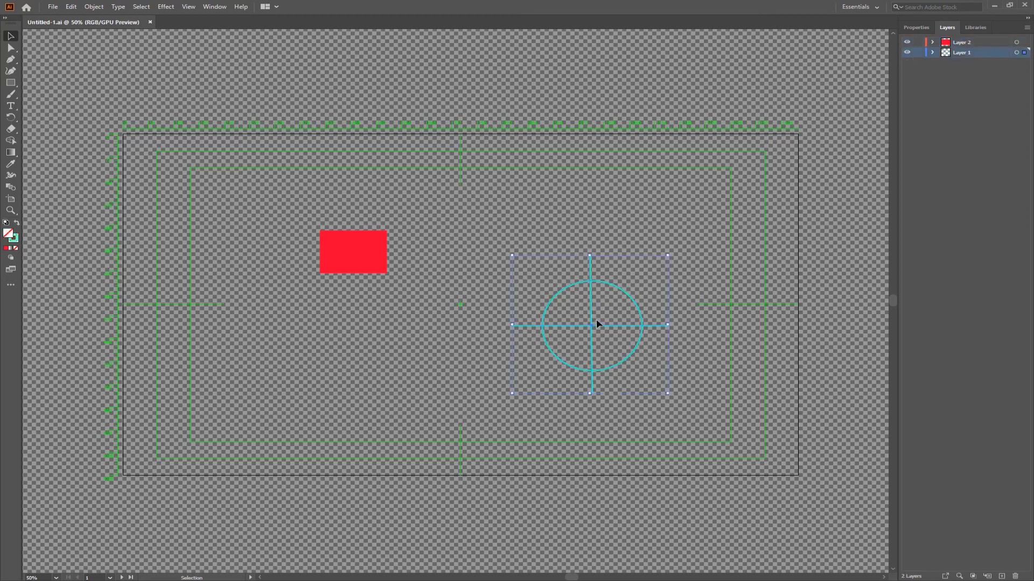
click(655, 253)
click(591, 316)
shift+click(617, 325)
click(925, 30)
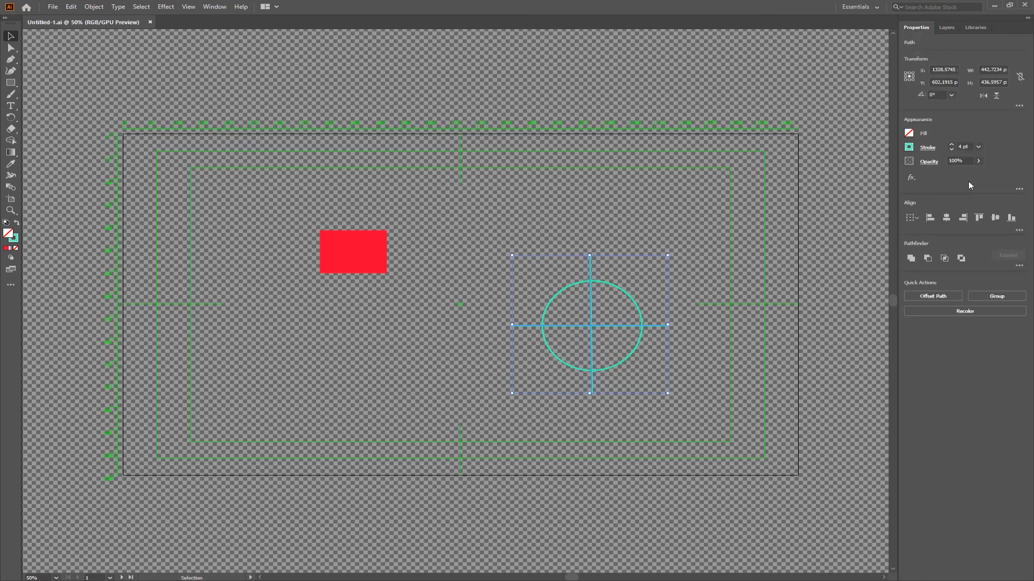
click(977, 148)
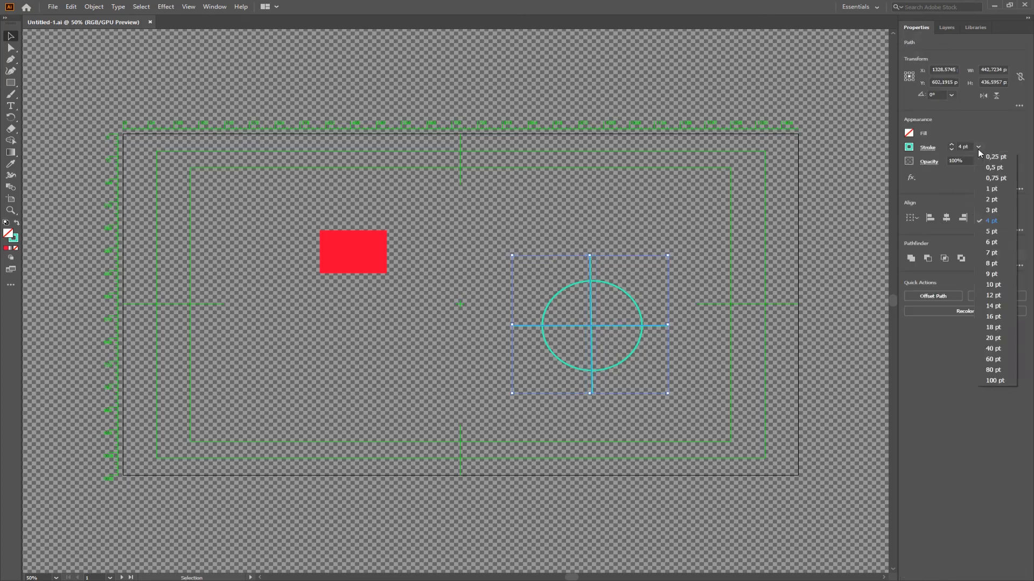
click(995, 268)
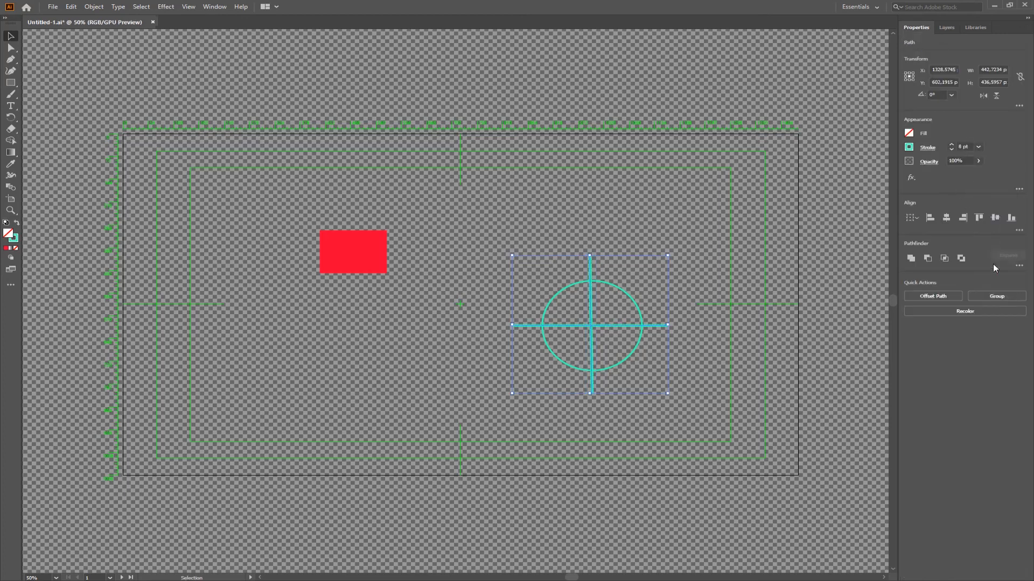
click(16, 240)
key(Return)
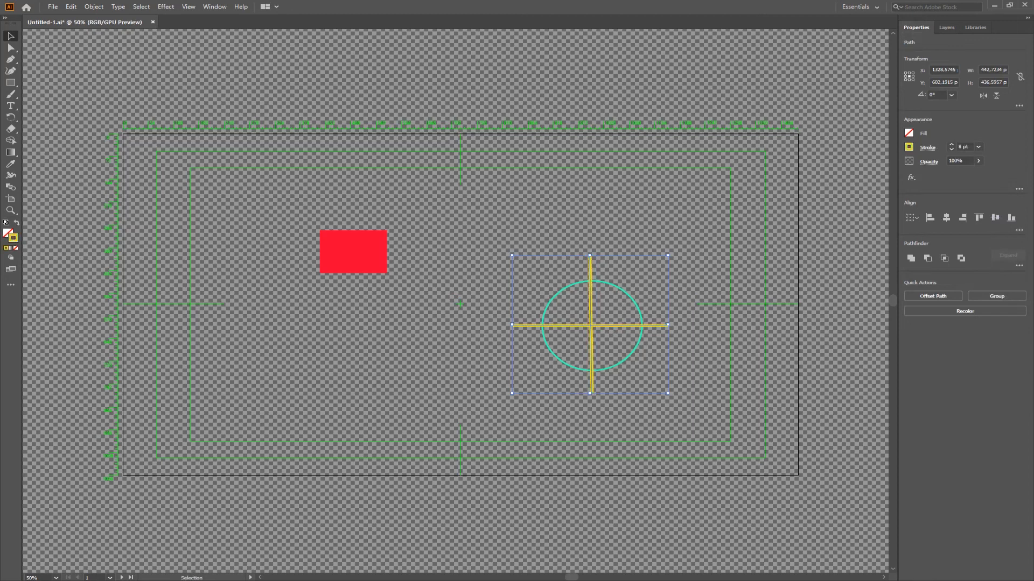
click(434, 349)
- Swap the red rectangle's fill to its stroke and set the stroke weight to 14 pt
click(363, 255)
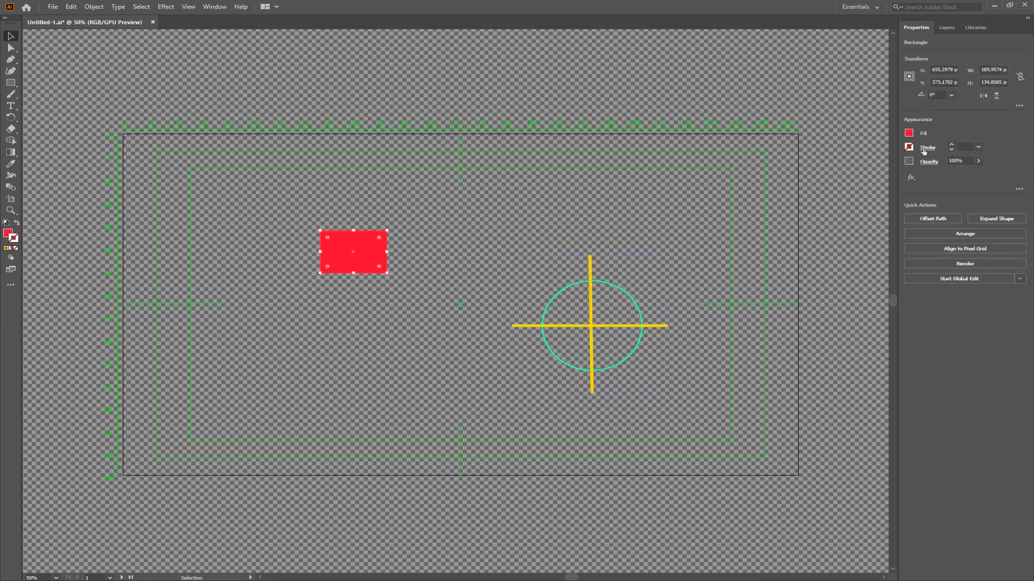
click(19, 224)
click(978, 147)
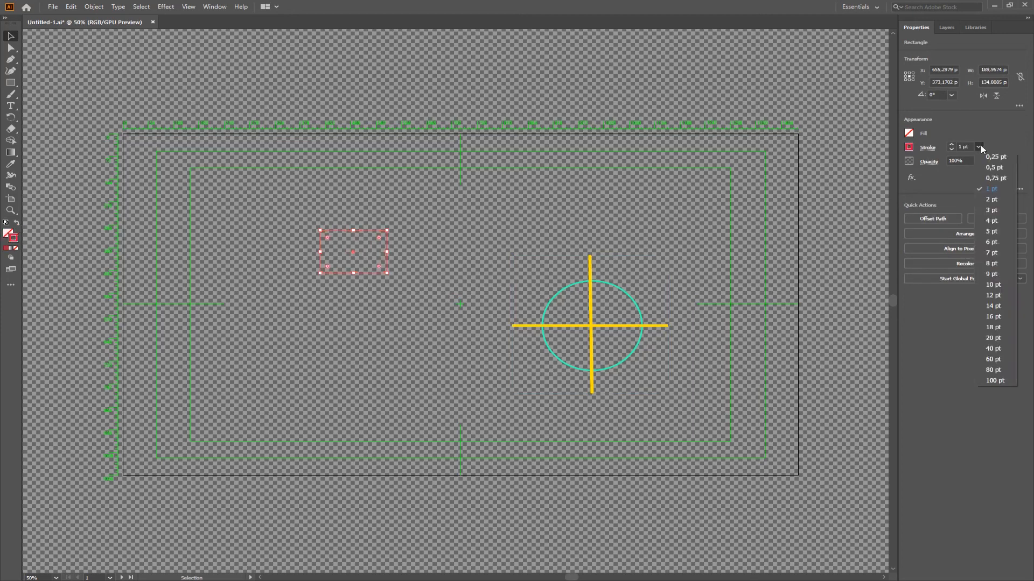
click(993, 310)
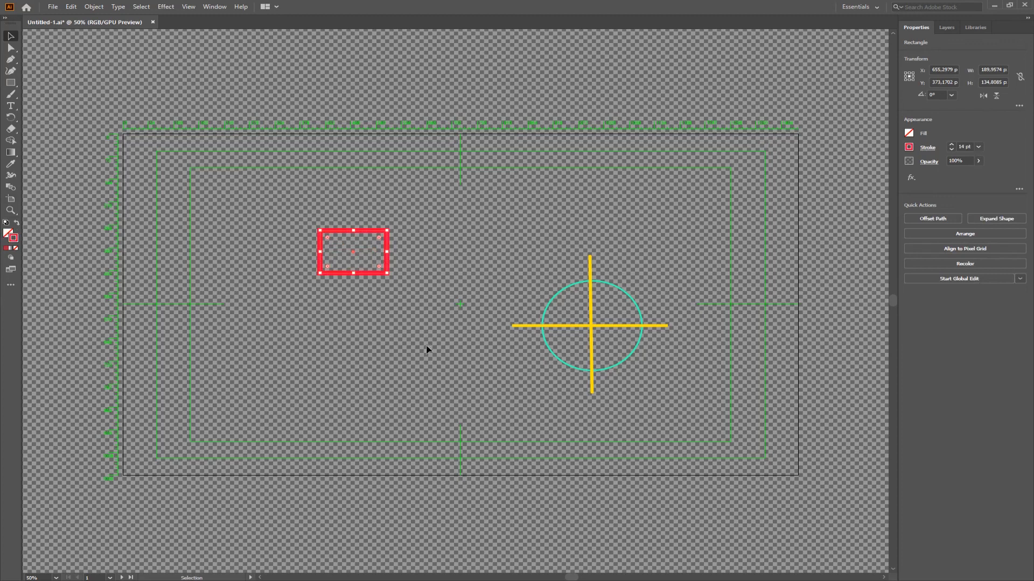
- Save Untitled-1.ai and switch to After Effects
click(52, 7)
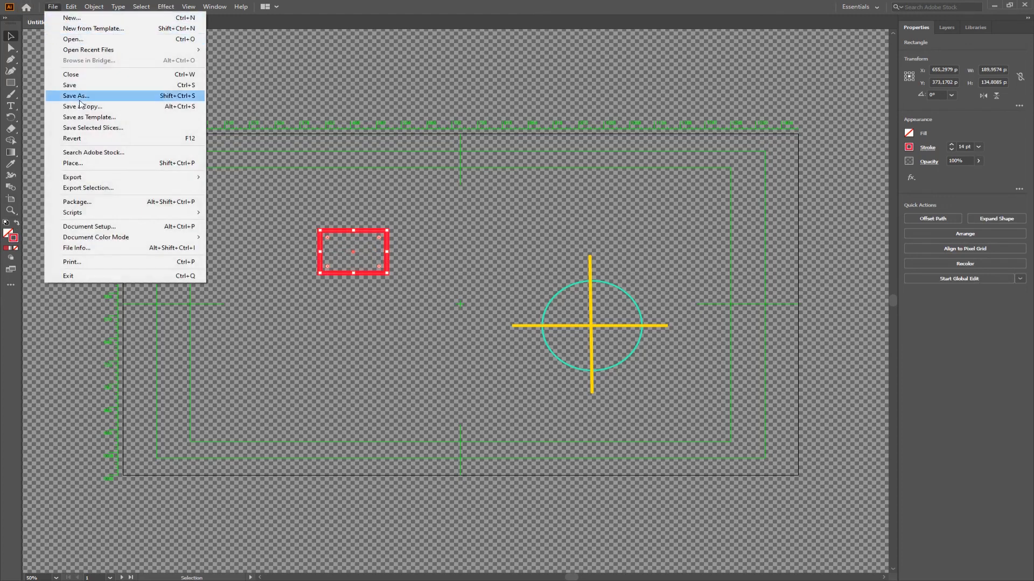
click(76, 85)
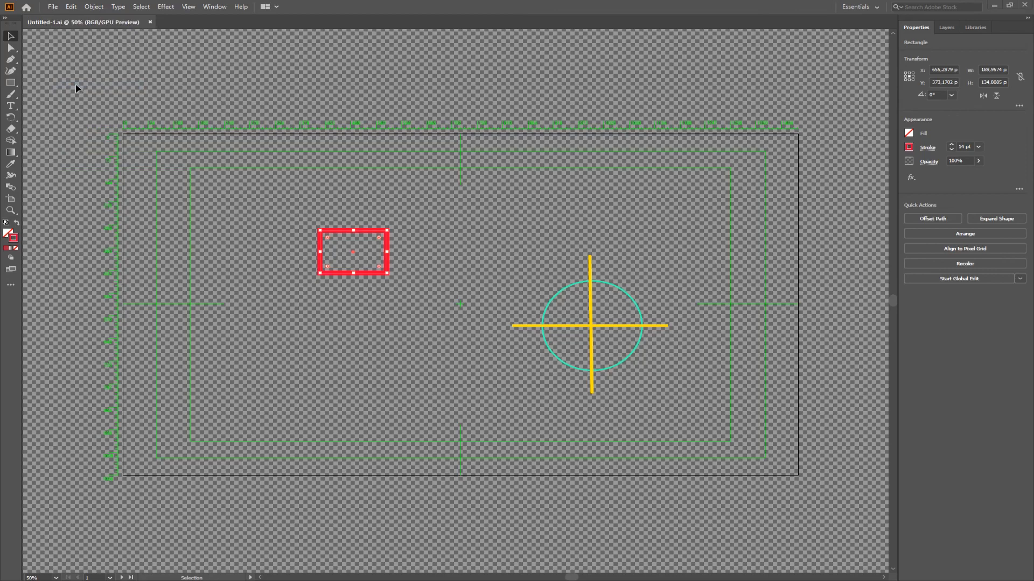
key(alt+Tab)
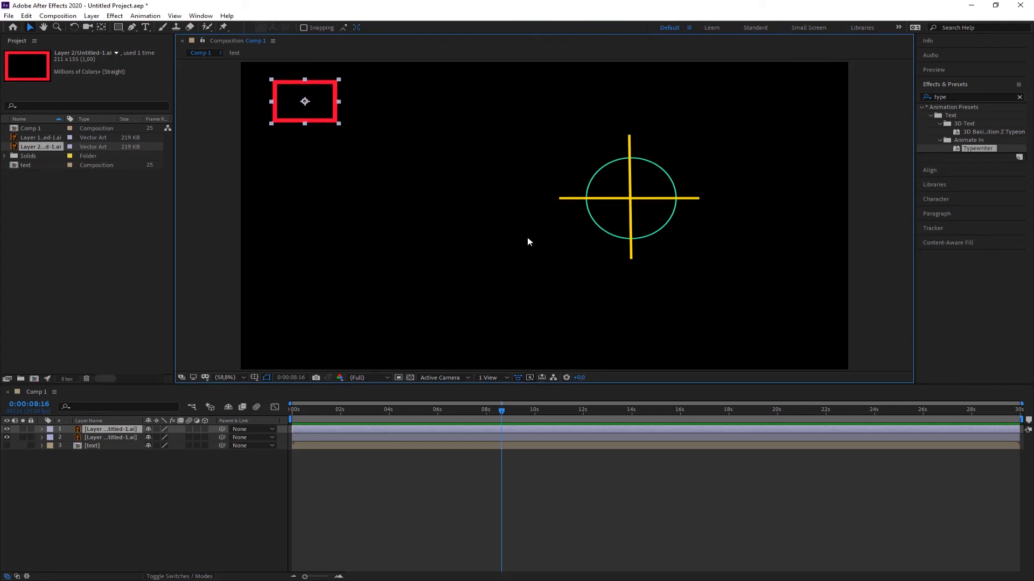
- Move the crosshair to the lower-left area of the frame, squash it into a small flat shape and deselect it
drag(627, 204, 358, 294)
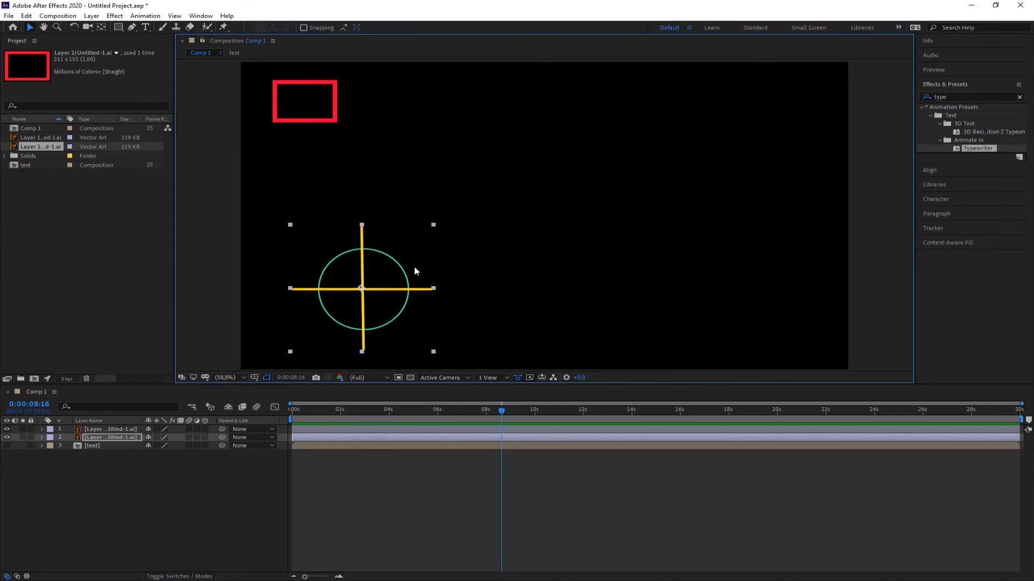
drag(433, 226, 491, 259)
drag(366, 276, 392, 311)
drag(521, 295, 380, 320)
click(431, 303)
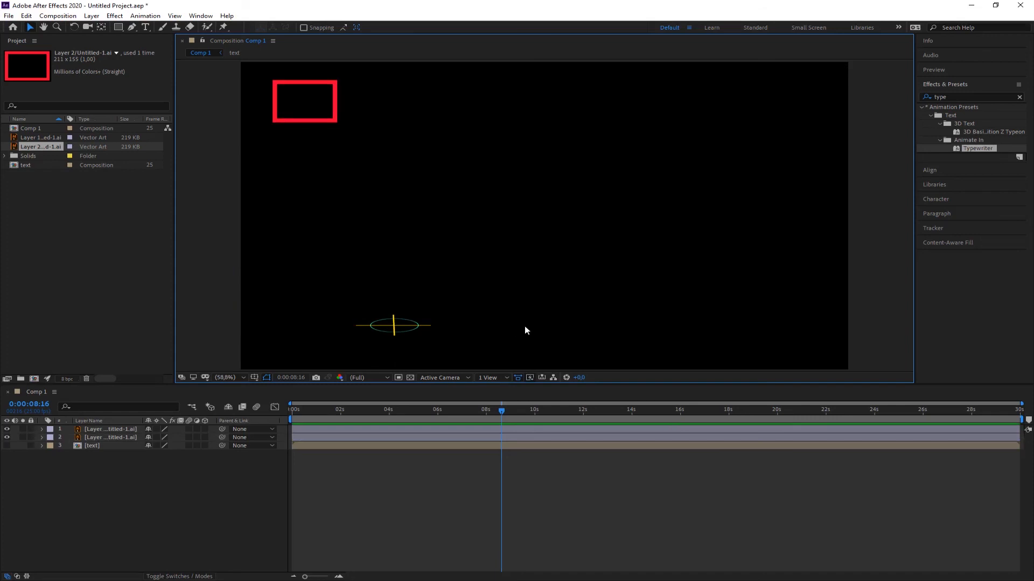
- Switch to Illustrator and give the crosshair's circle a 7 pt blue stroke in colour 003DFF
click(135, 569)
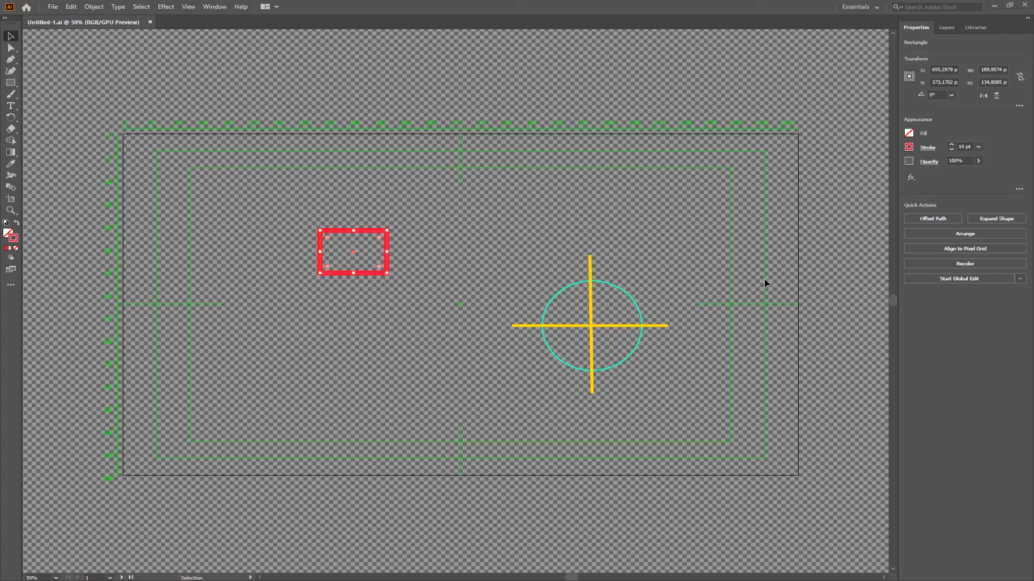
click(596, 330)
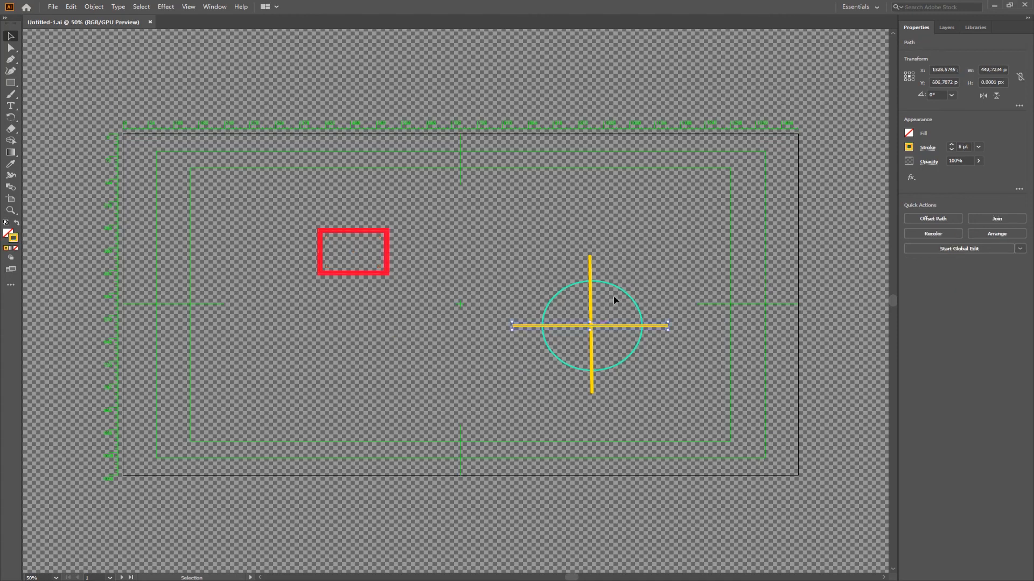
click(617, 297)
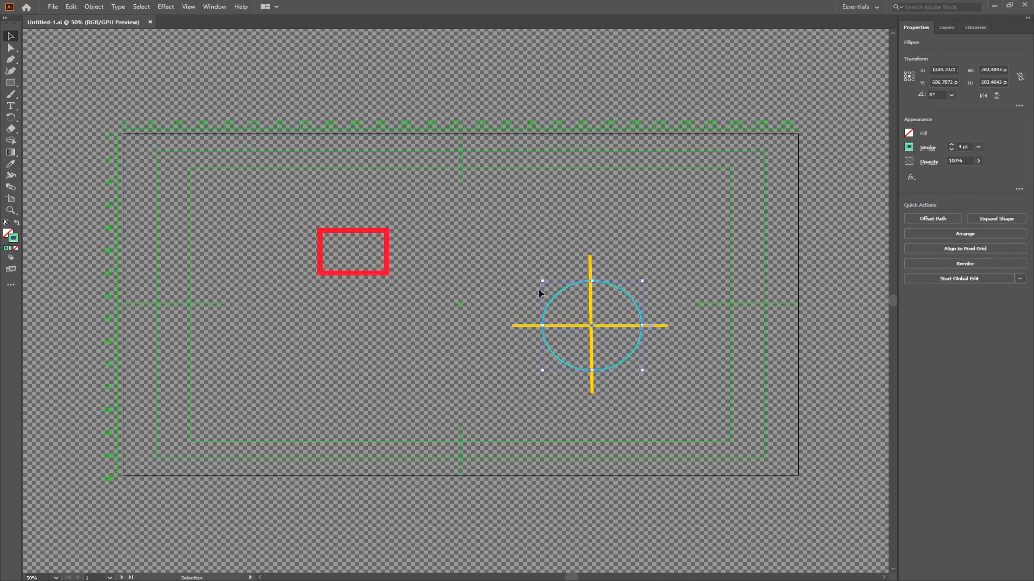
double_click(13, 238)
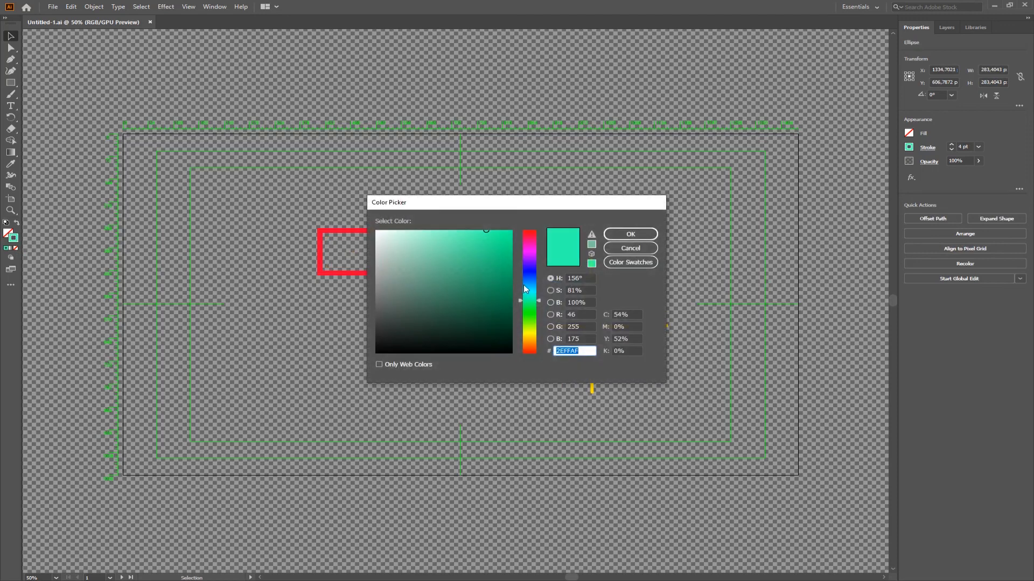
drag(525, 289, 511, 225)
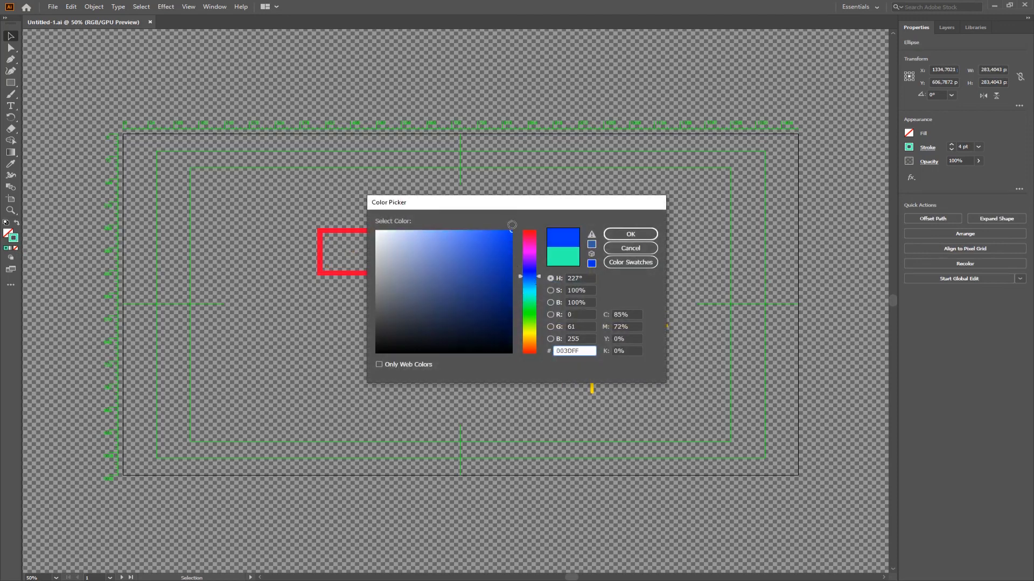
click(630, 234)
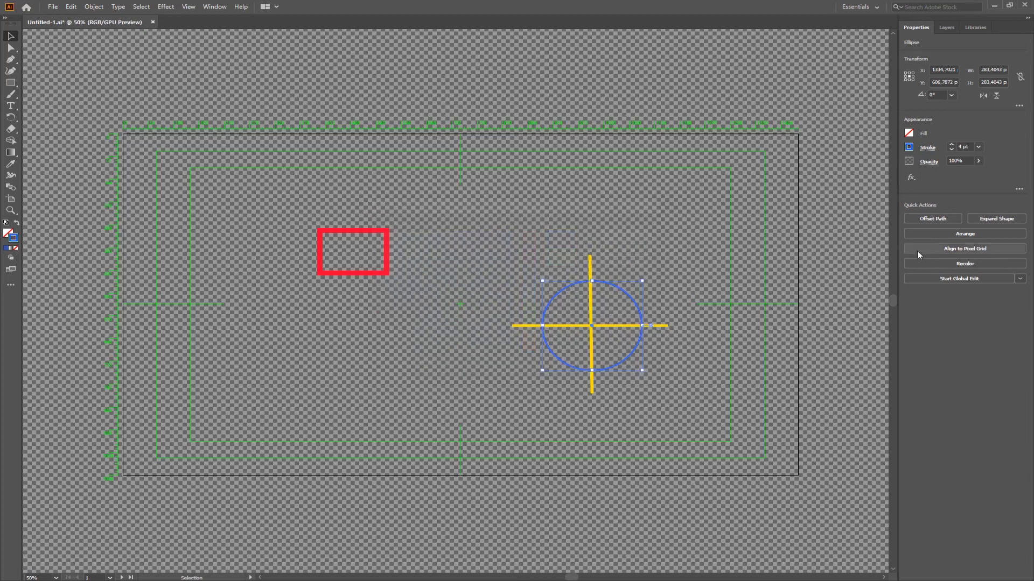
click(976, 146)
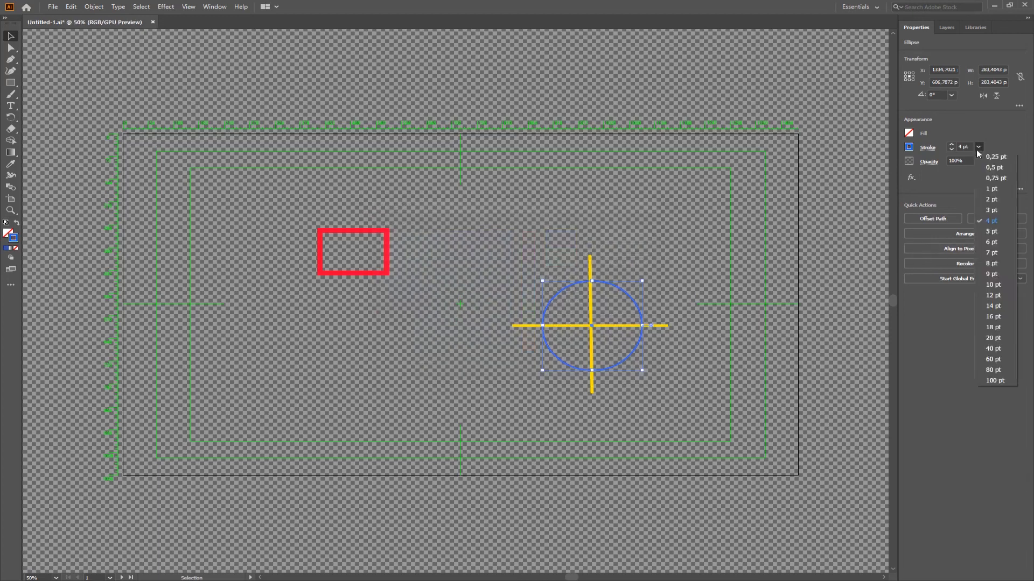
click(995, 254)
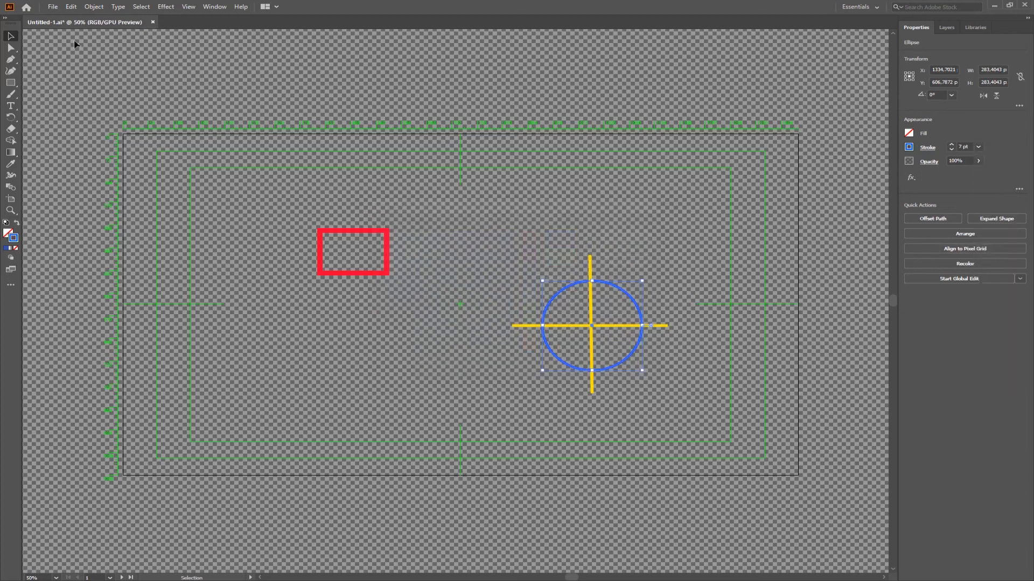
- Save the Illustrator file with the recoloured circle and return to the After Effects composition
key(ctrl+s)
key(alt+Tab)
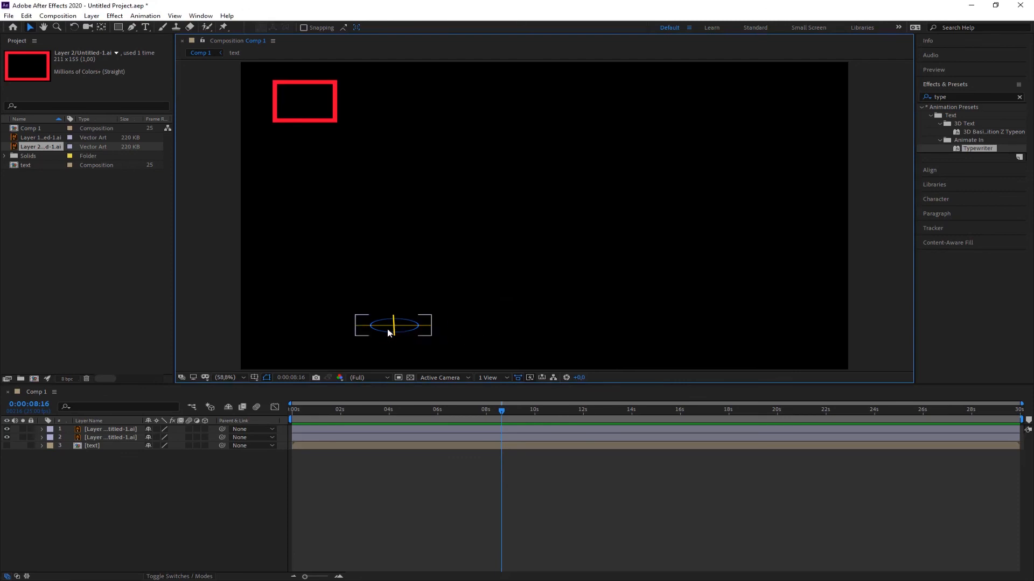
key(alt+Tab)
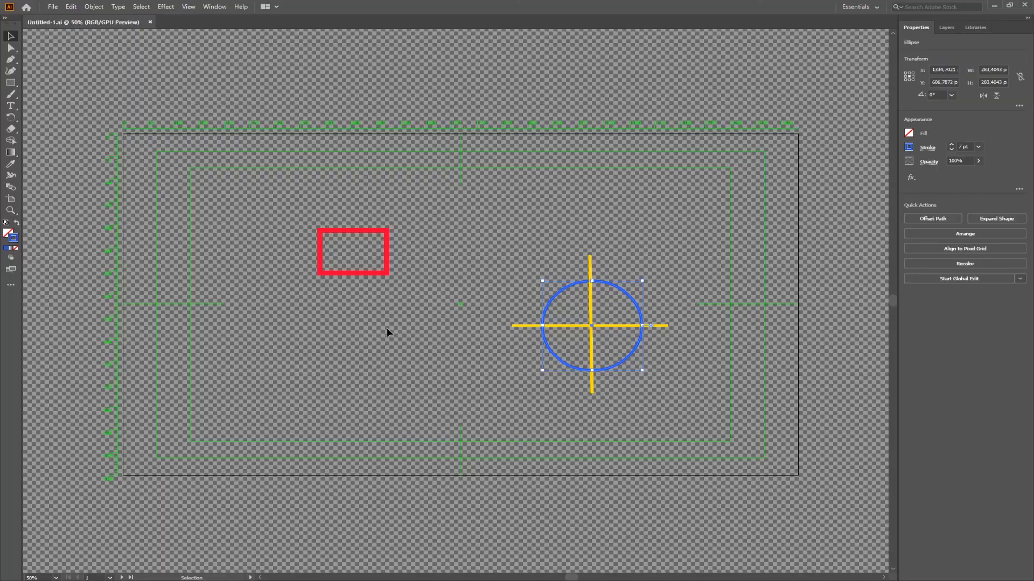
key(alt+Tab)
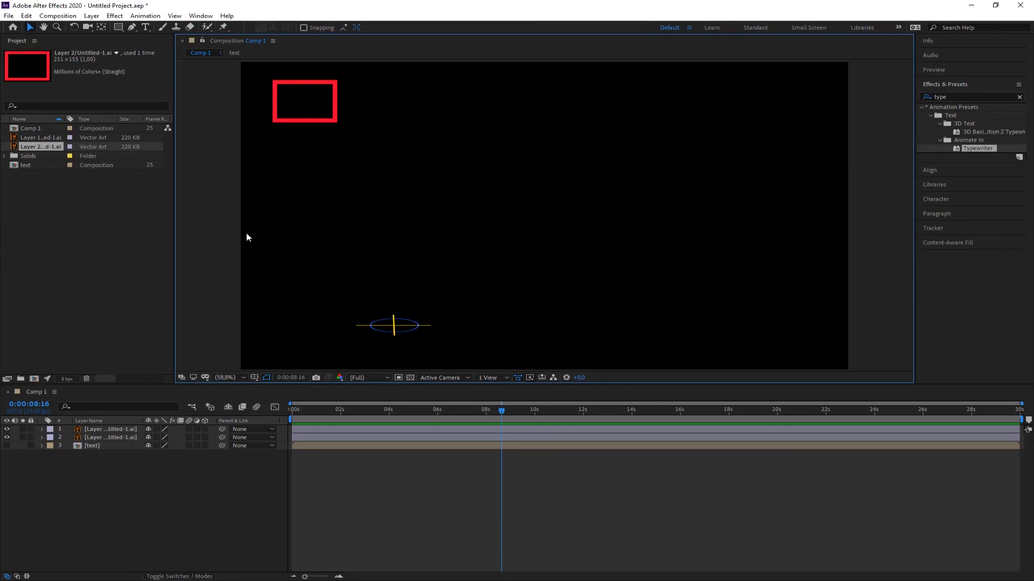
key(ctrl+s)
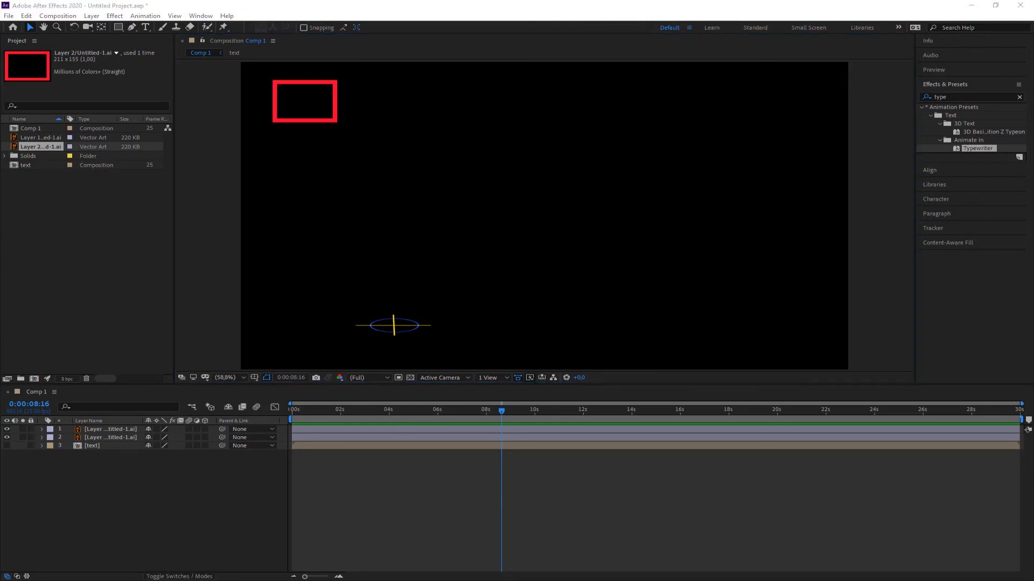
- Import the photo IMG_5160.JPG into the project and add it as the uppermost layer of Comp 1
drag(25, 293, 120, 274)
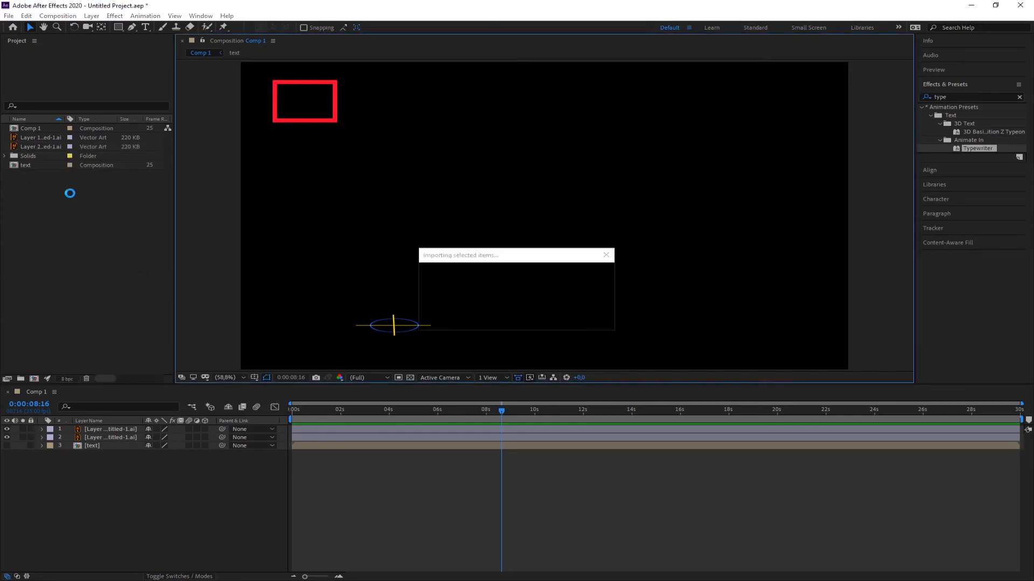
drag(376, 241, 463, 222)
drag(656, 120, 597, 142)
drag(762, 172, 301, 479)
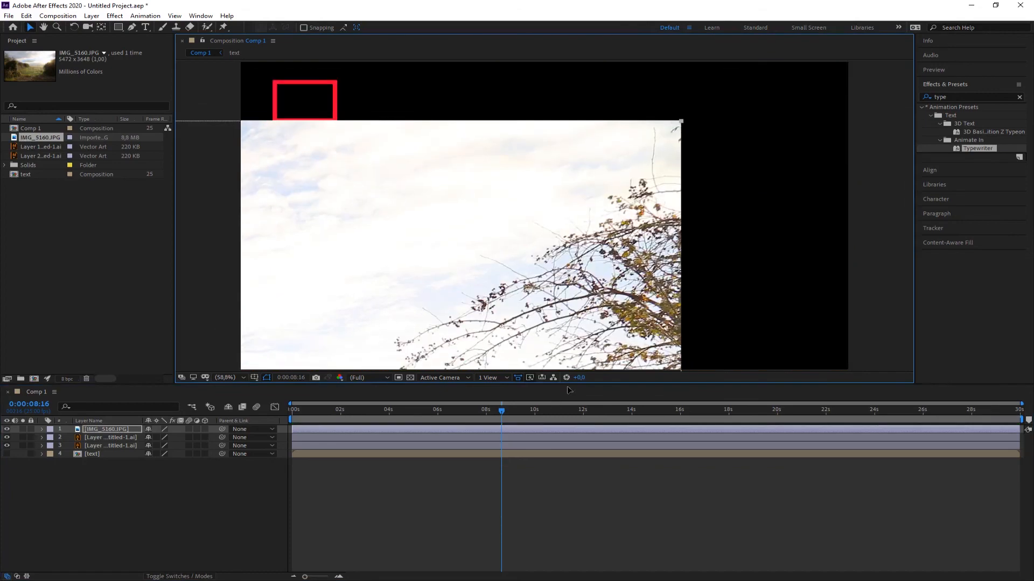
- Scale the photo down to a small picture, place it in the frame's upper-right corner and deselect it
mouse_move(681, 121)
mouse_down()
mouse_move(569, 170)
mouse_move(335, 325)
mouse_move(801, 46)
mouse_move(740, 131)
mouse_move(412, 244)
mouse_move(404, 338)
mouse_move(673, 118)
mouse_move(748, 97)
mouse_move(699, 126)
mouse_up()
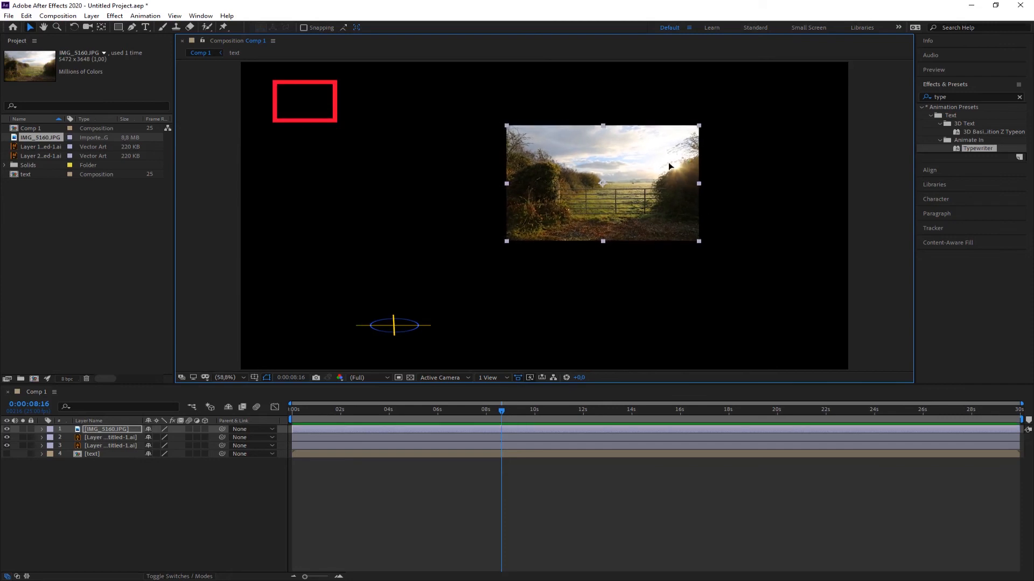
drag(668, 165, 804, 114)
click(689, 237)
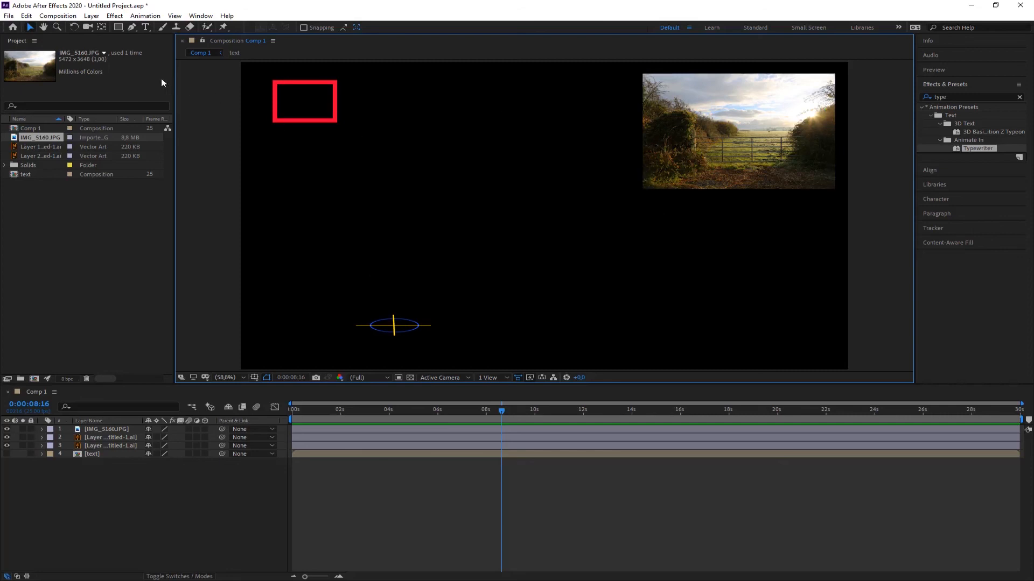
- Delete the photo, red rectangle and crosshair layers from Comp 1, leaving only the text pre-comp
click(708, 133)
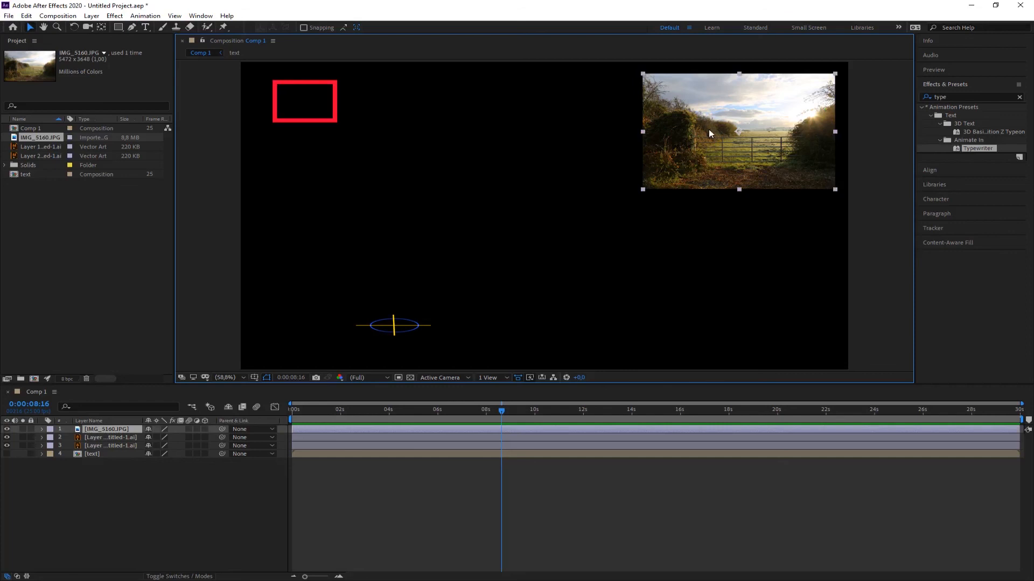
key(Delete)
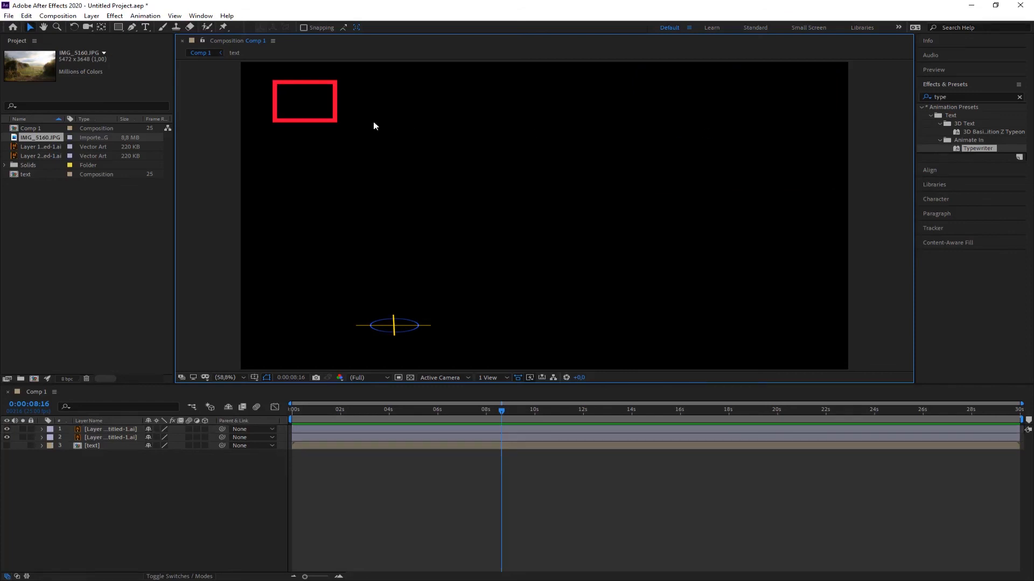
key(Delete)
click(394, 325)
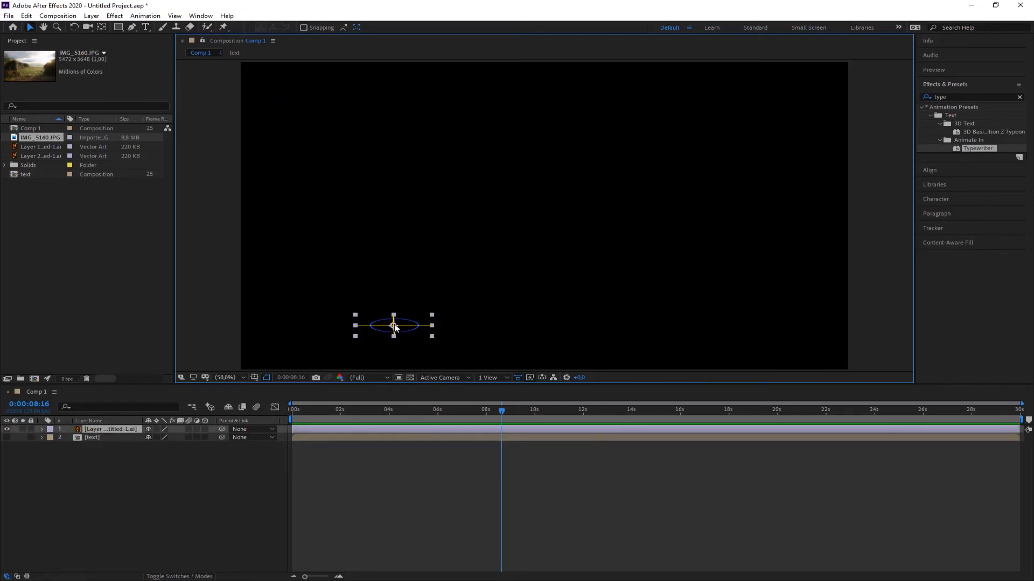
key(Delete)
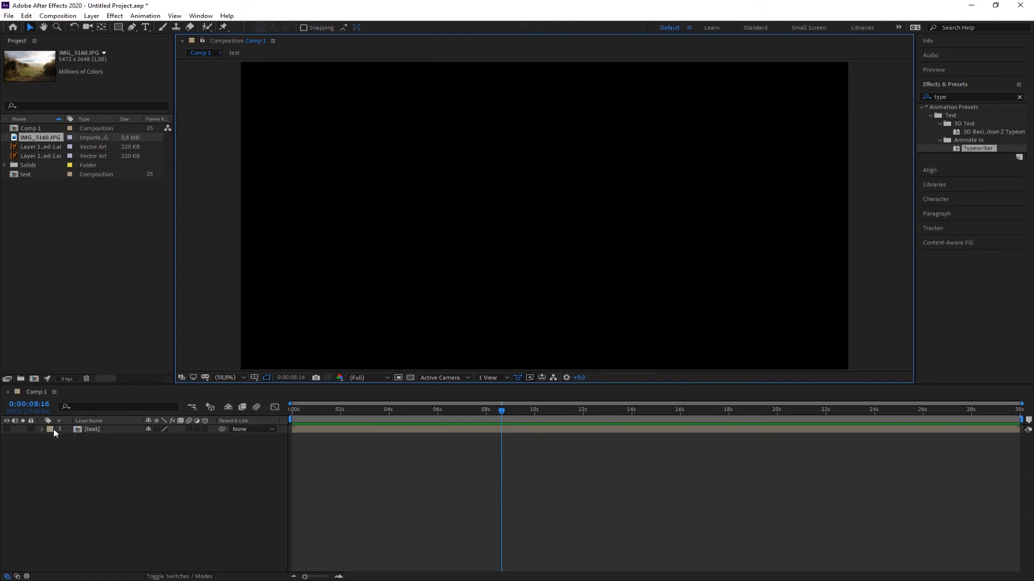
click(8, 429)
click(9, 429)
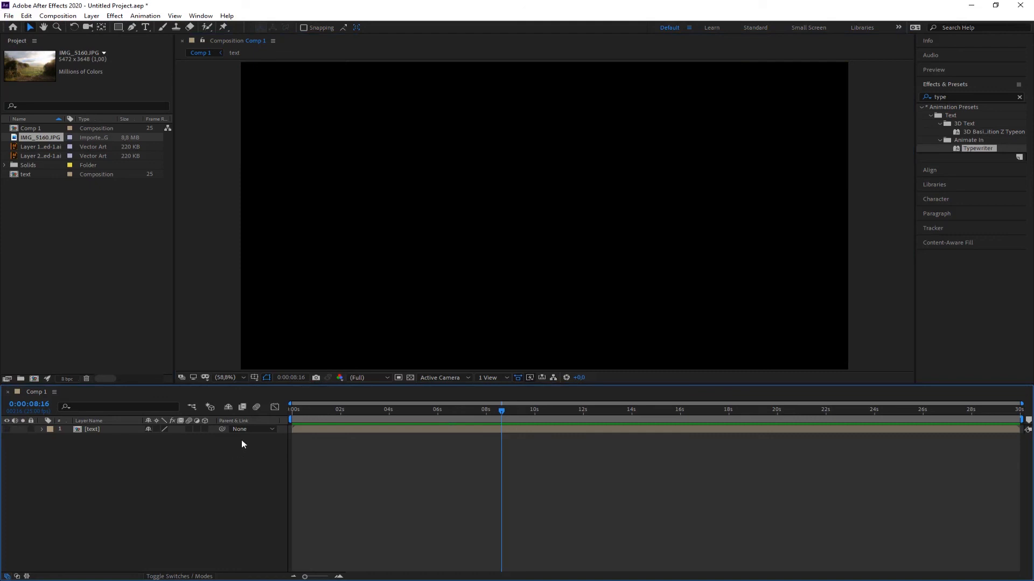
click(118, 27)
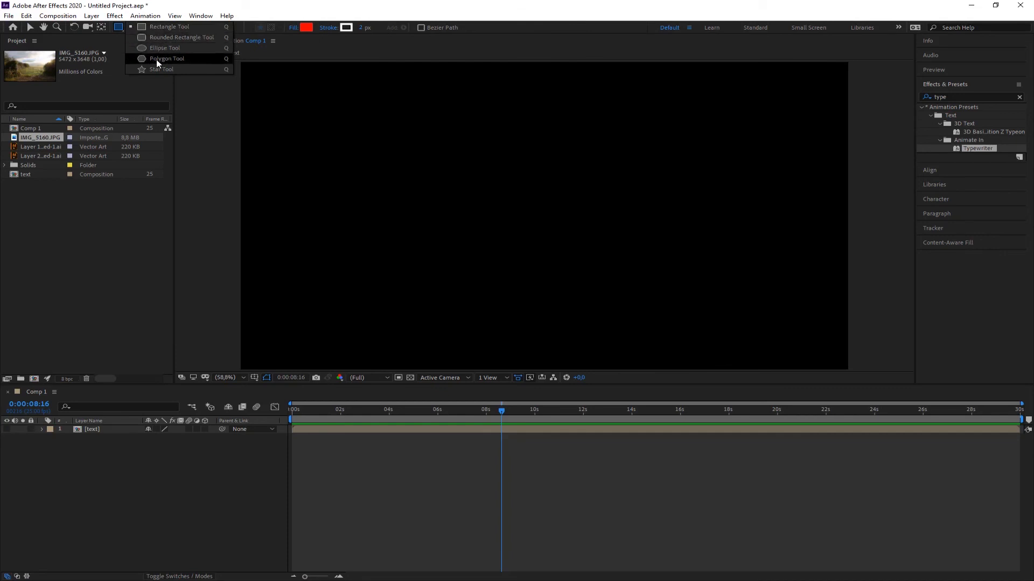
click(156, 27)
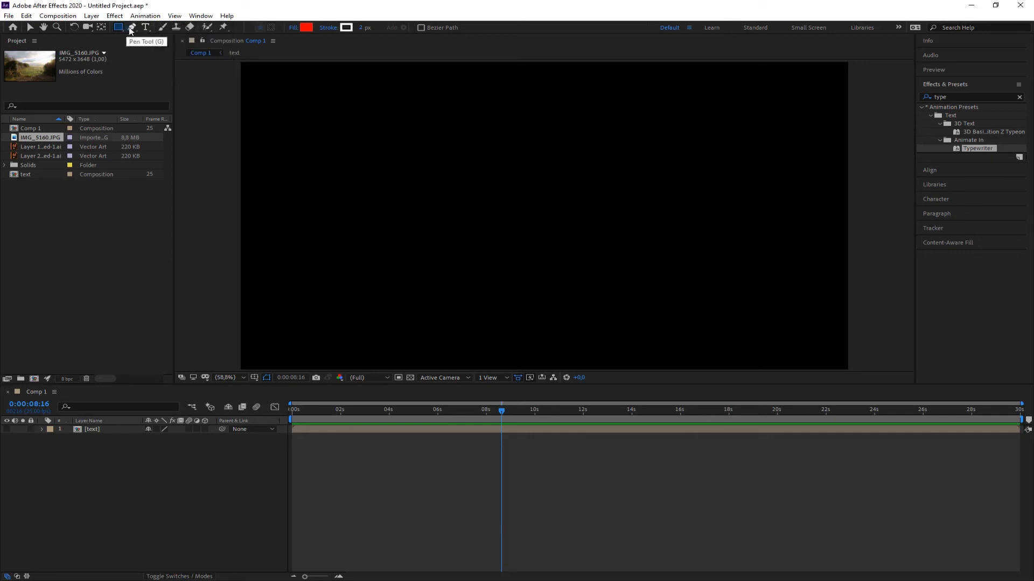
click(134, 31)
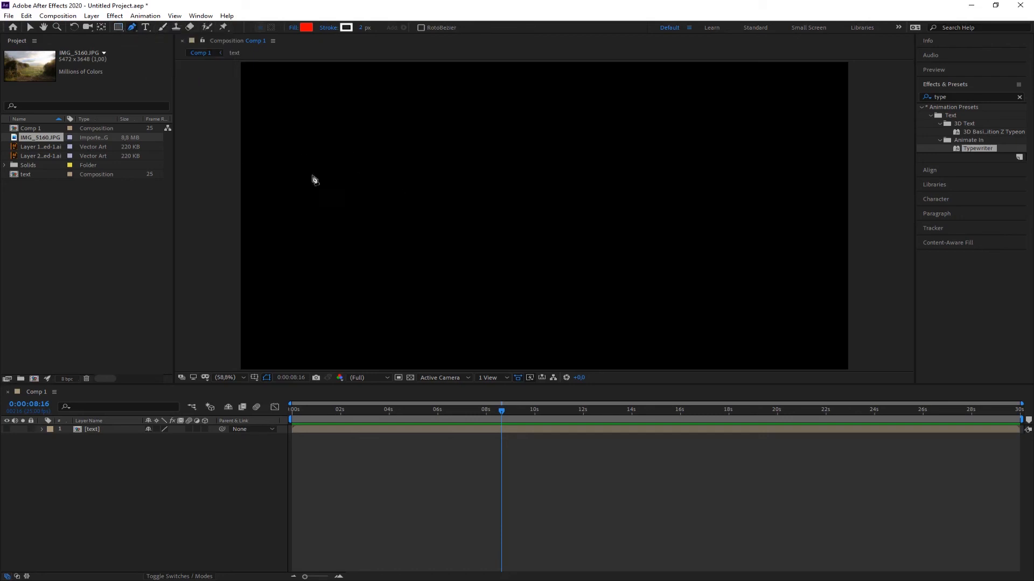
- Draw a red-filled rectangle with a white outline in the left half of the frame using the Rectangle tool
click(118, 27)
drag(339, 149, 477, 244)
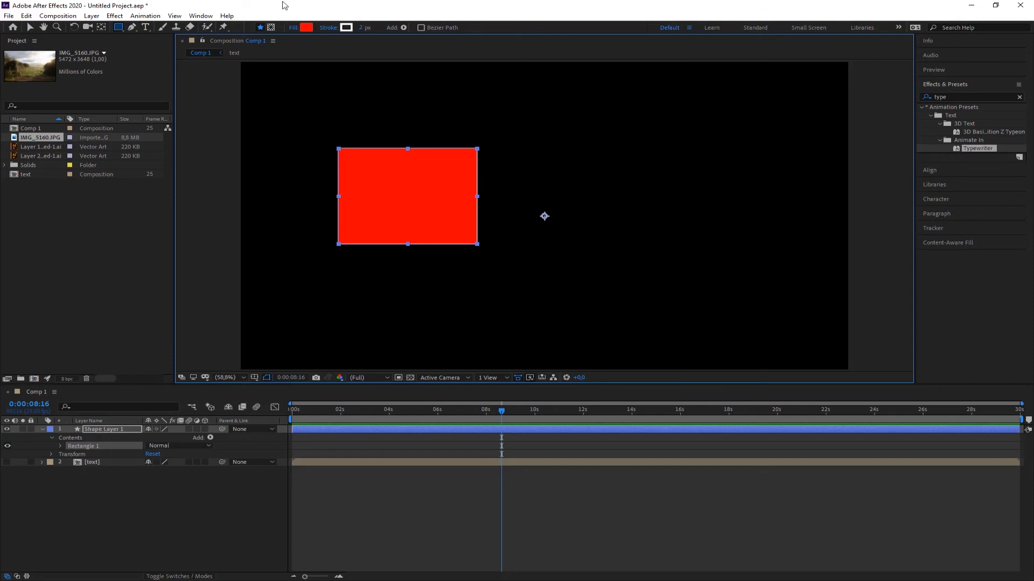
click(30, 27)
- Set the stroke width of Rectangle 1 in Shape Layer 1 to 19 px
click(430, 218)
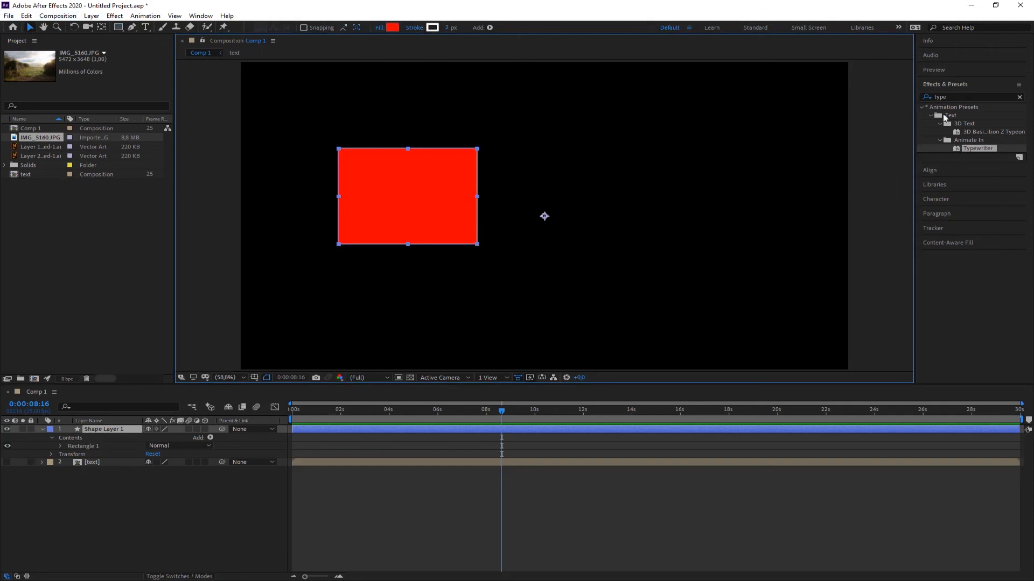
click(60, 446)
click(86, 464)
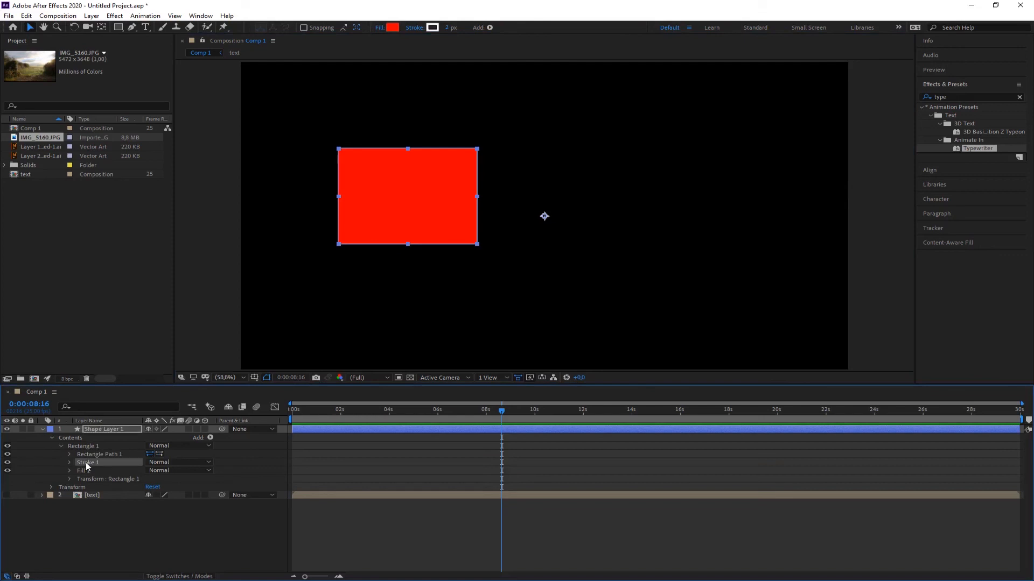
click(69, 462)
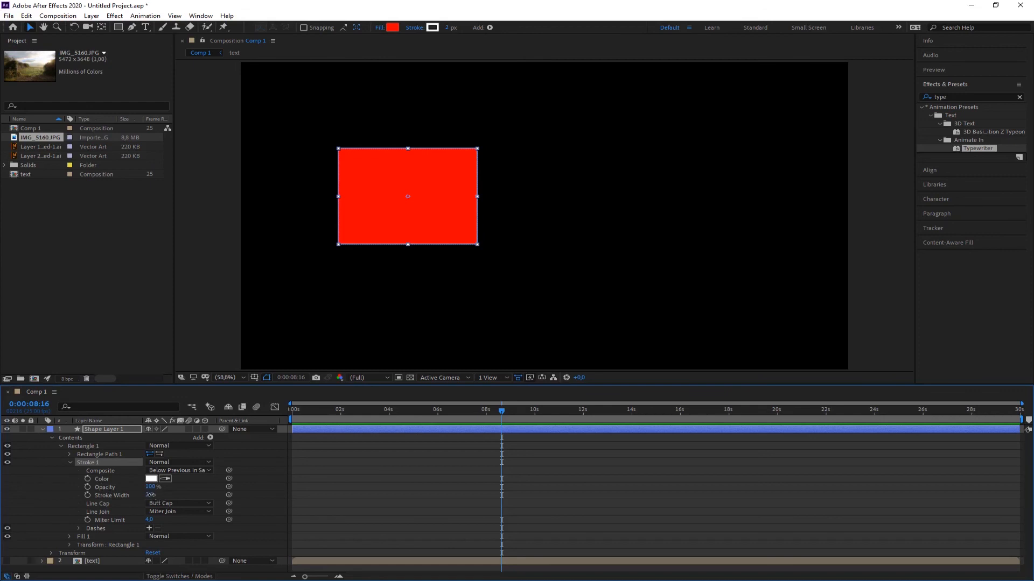
drag(149, 495, 159, 495)
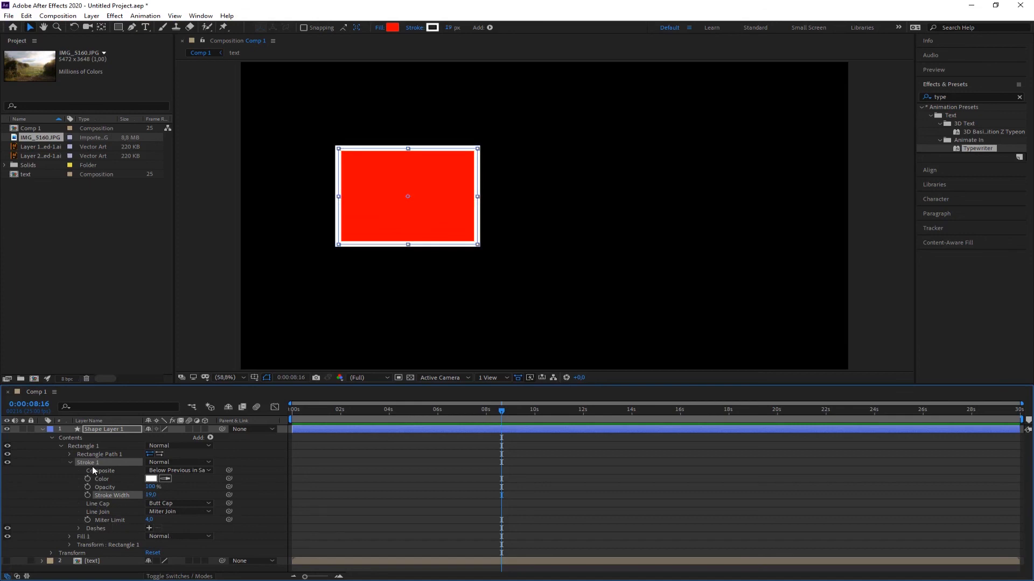
click(70, 462)
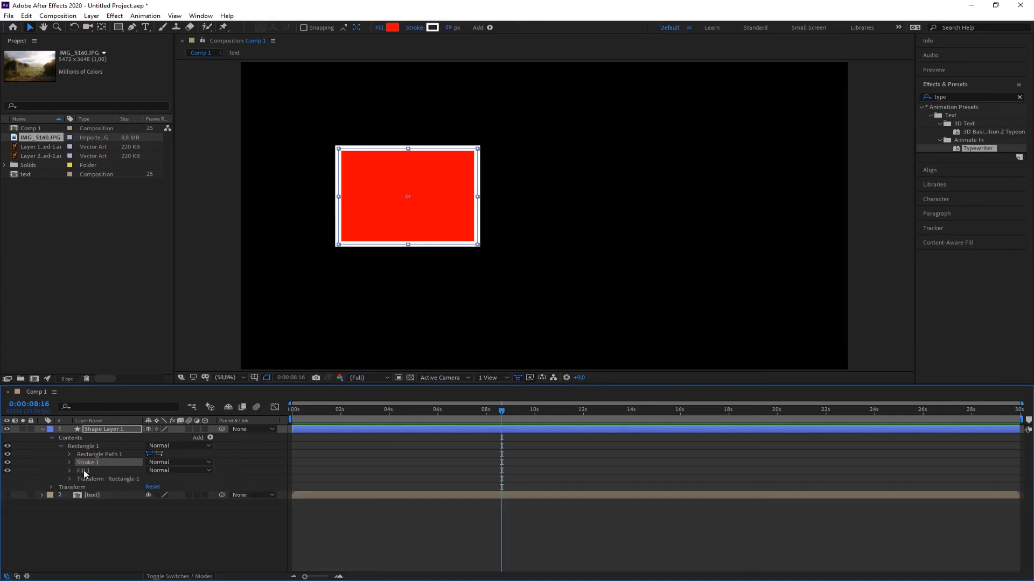
- Reduce the fill opacity of Rectangle 1 to 79% and collapse the shape layer's contents
click(70, 470)
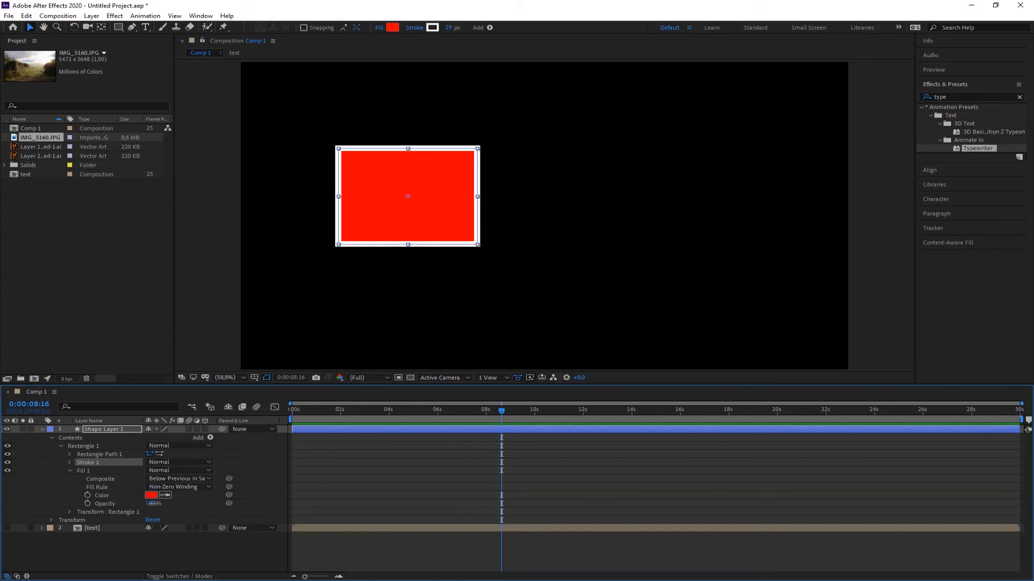
drag(151, 504, 140, 504)
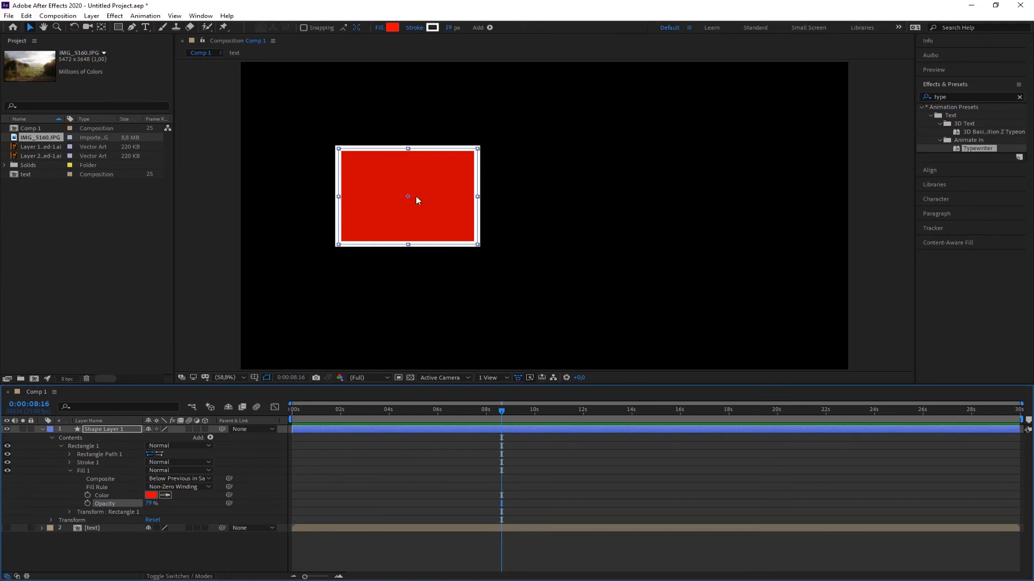
click(70, 470)
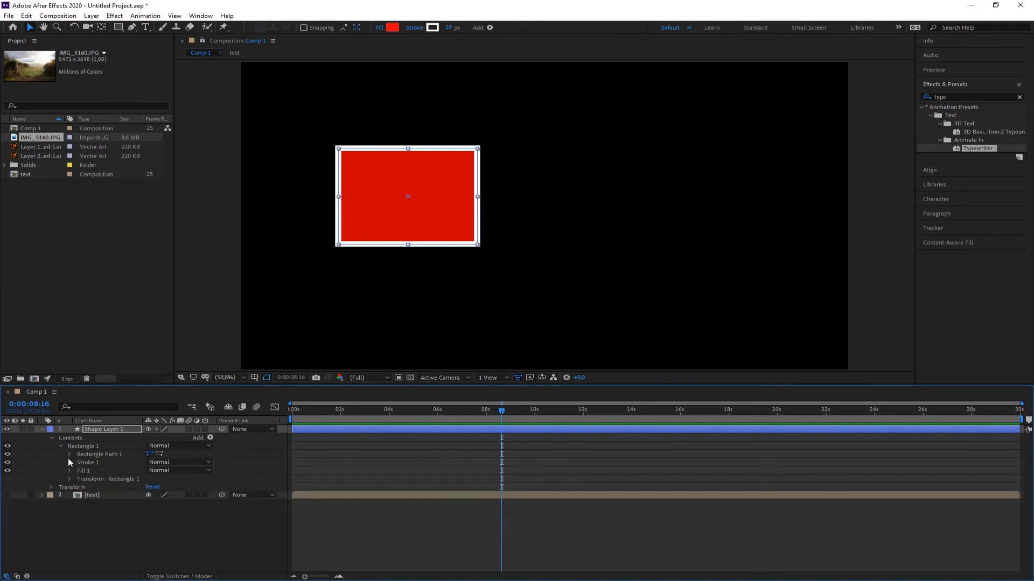
click(61, 446)
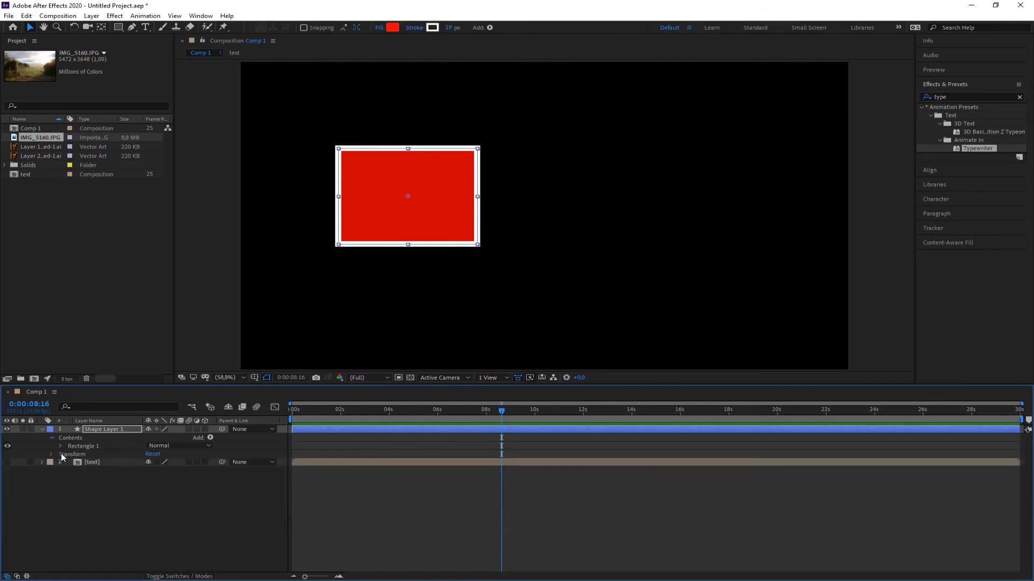
click(69, 454)
click(53, 438)
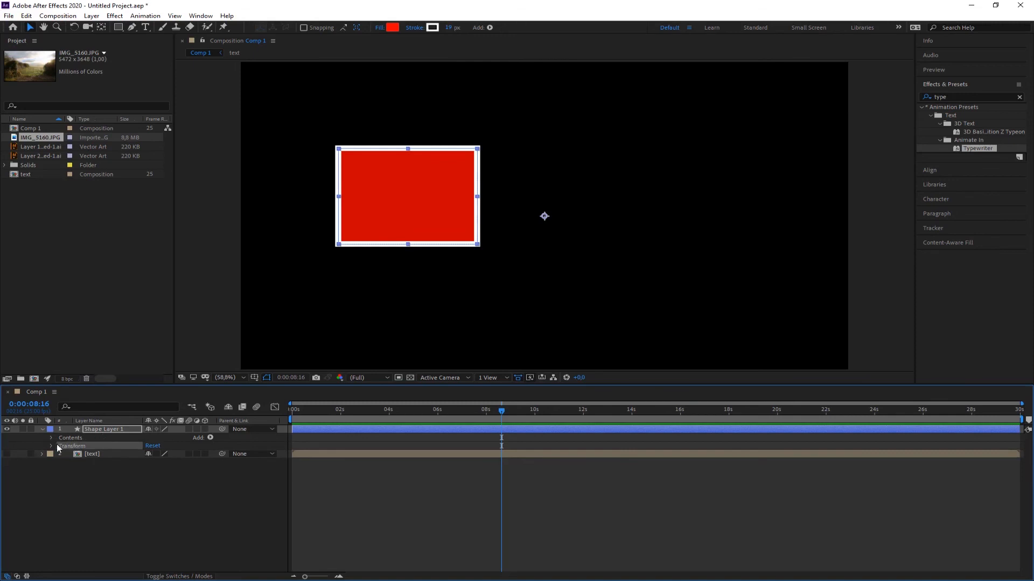
- Rotate Shape Layer 1 to -7° and shift it slightly left to position about 910.7, 538.3
click(52, 446)
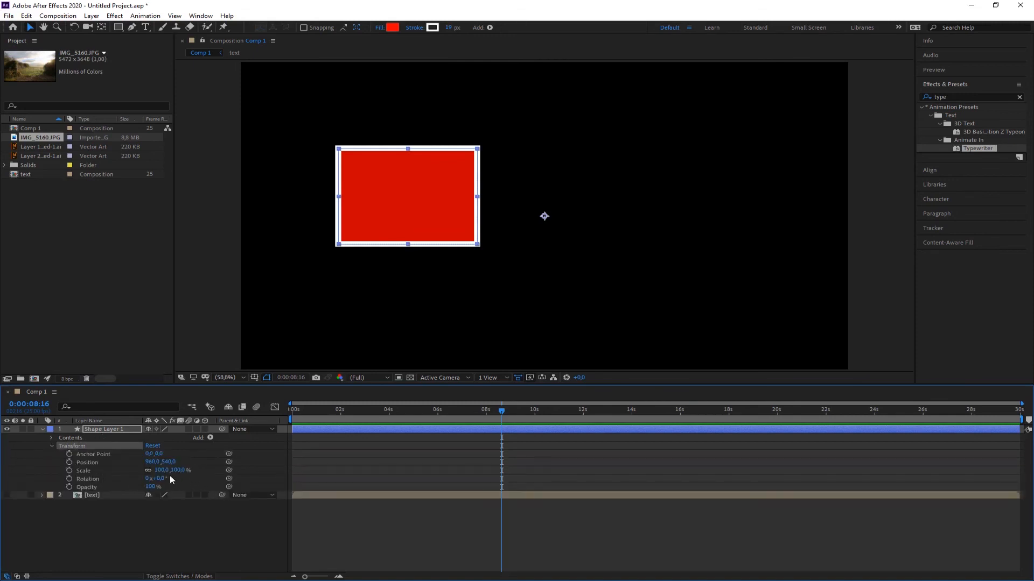
mouse_move(170, 475)
mouse_down()
mouse_move(181, 477)
mouse_move(158, 478)
mouse_up()
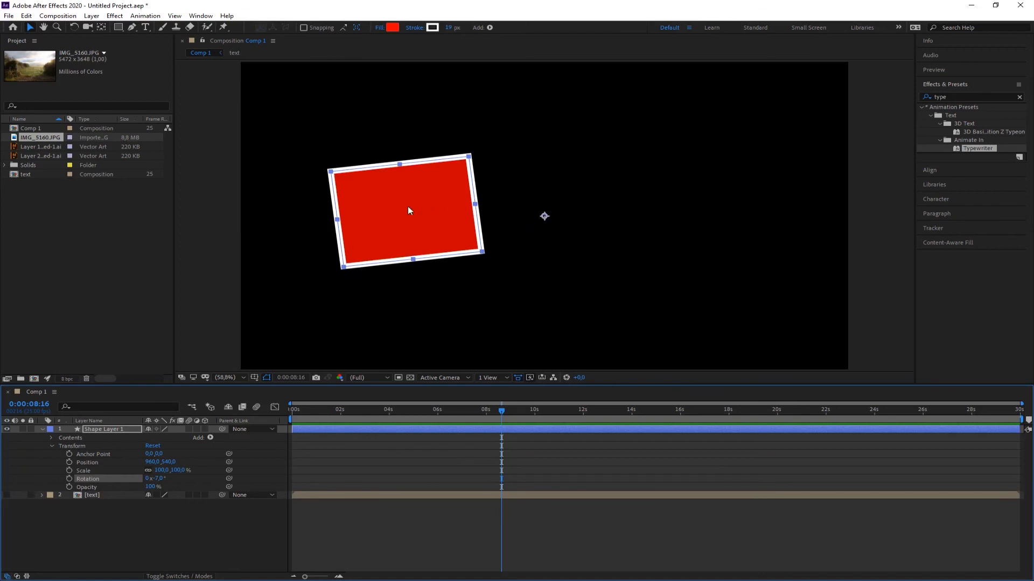
drag(544, 217, 528, 217)
- Set Shape Layer 1's anchor point to about -406, -56 so it sits near the centre of the rectangle
click(93, 453)
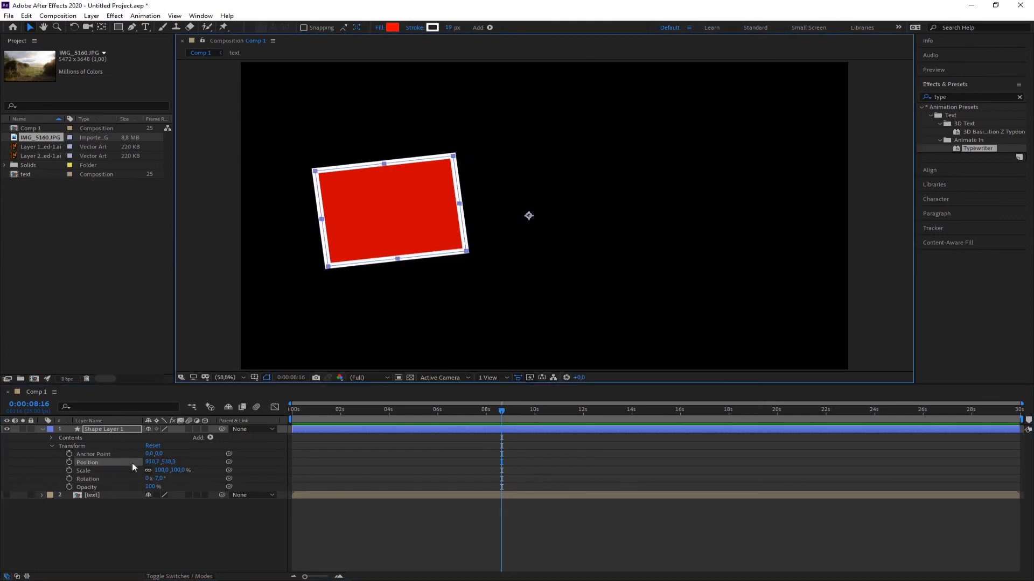
drag(149, 454, 3, 454)
drag(168, 453, 124, 467)
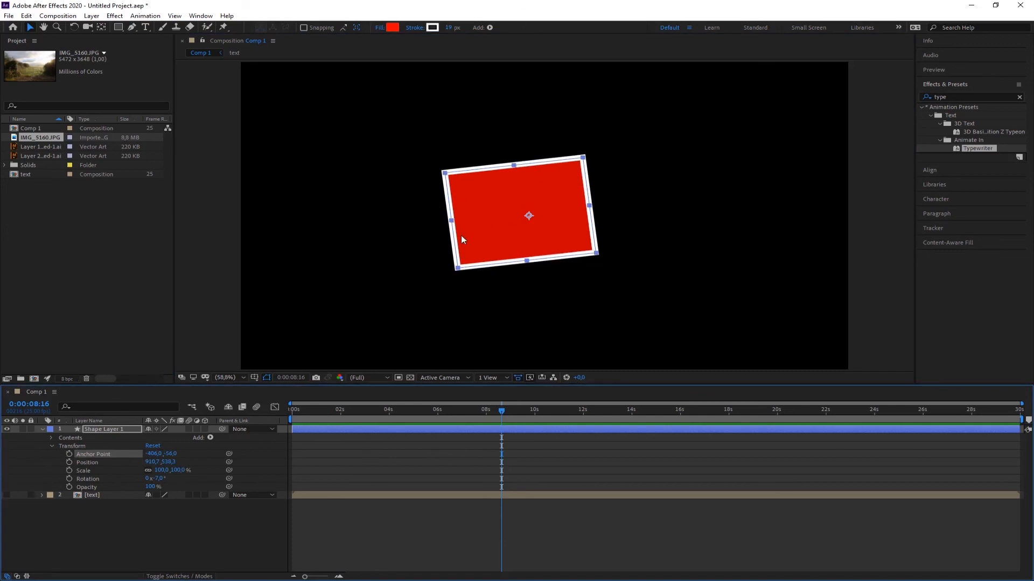
- Delete the rectangle's Shape Layer 1 from Comp 1
click(11, 532)
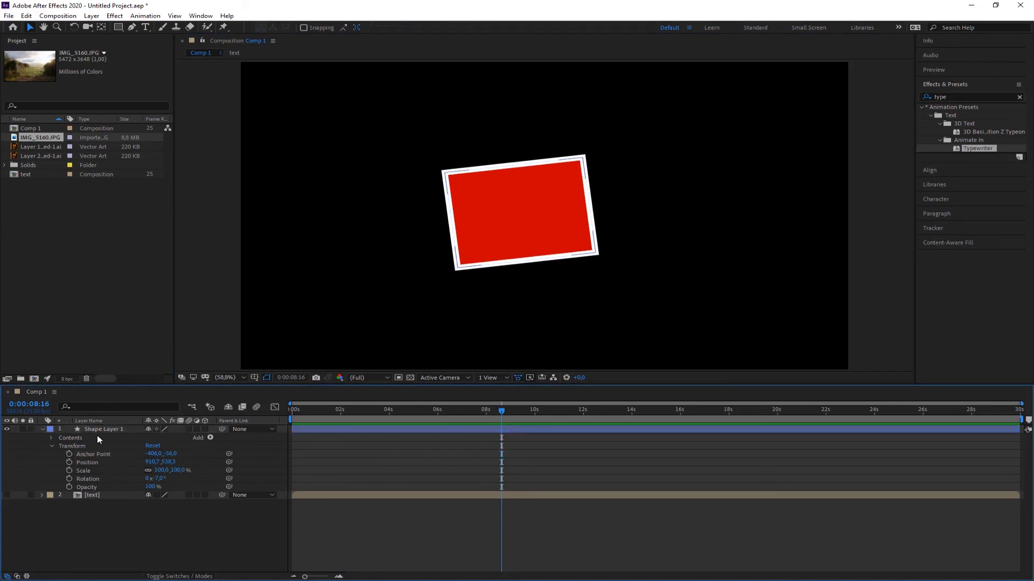
click(99, 430)
key(Delete)
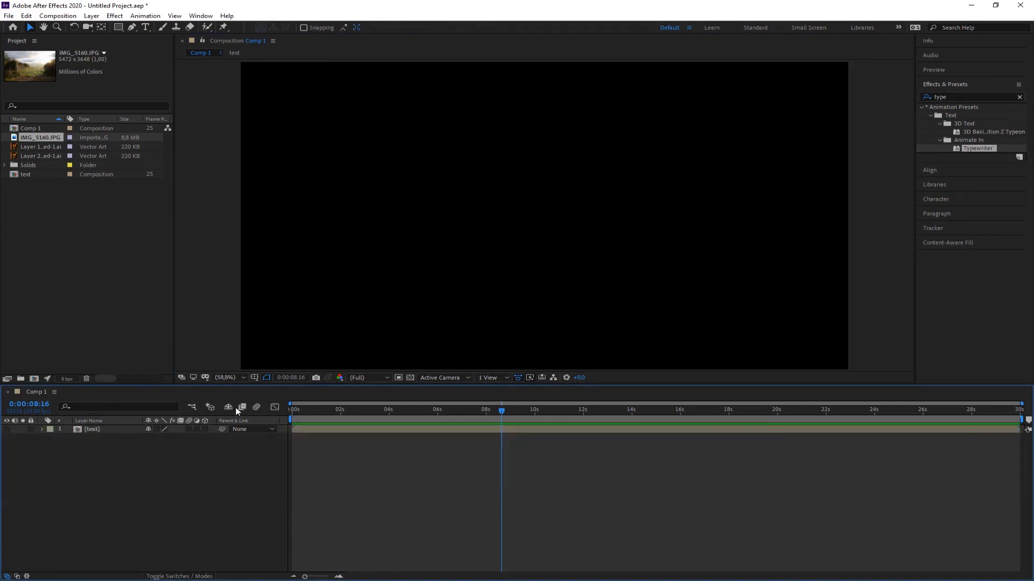
- Draw a closed, red-filled, seven-point polygon with straight edges in the left and middle of the frame using the Pen tool
click(131, 31)
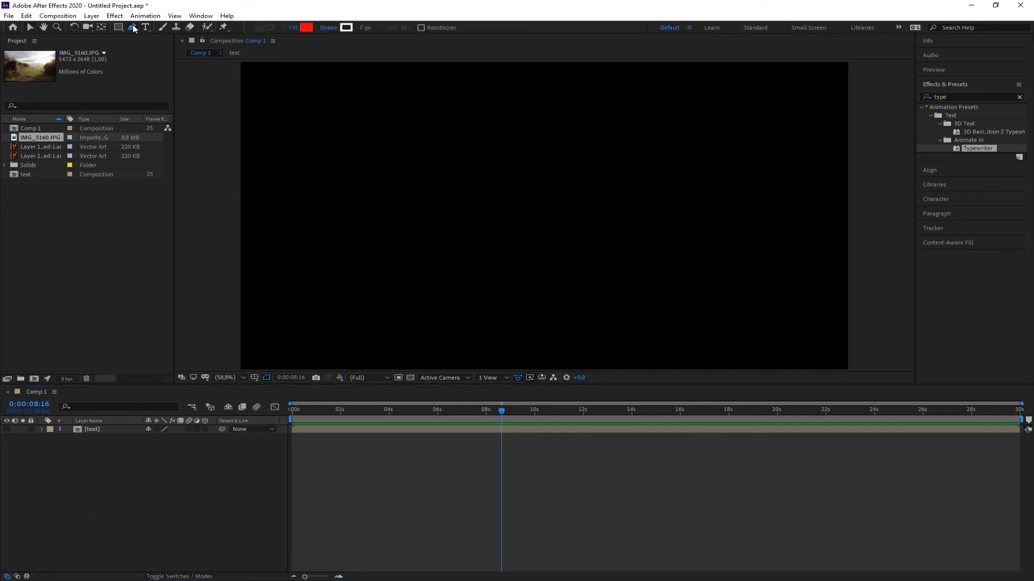
click(380, 125)
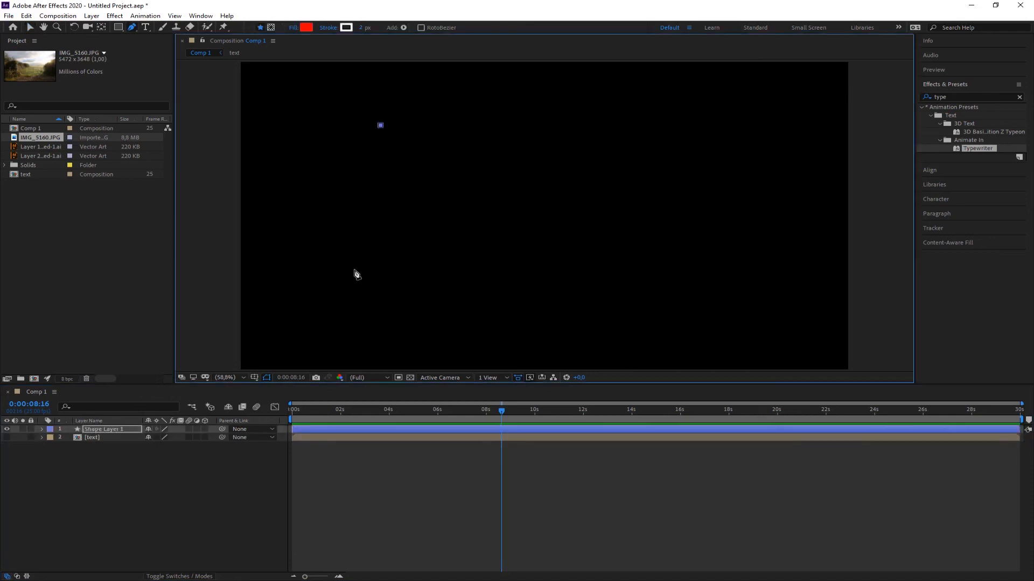
click(354, 270)
click(475, 209)
click(628, 240)
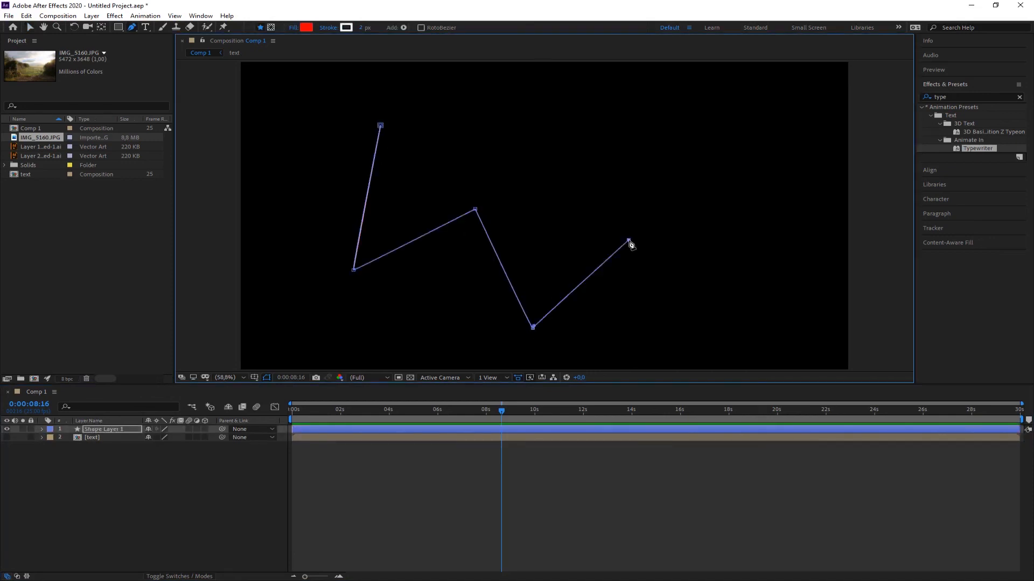
click(588, 144)
click(455, 176)
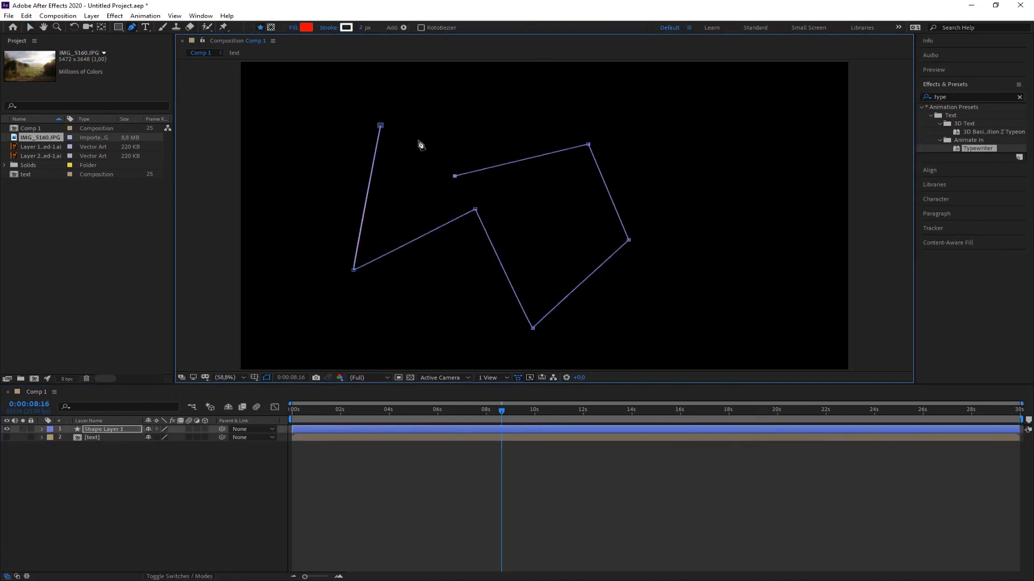
click(380, 126)
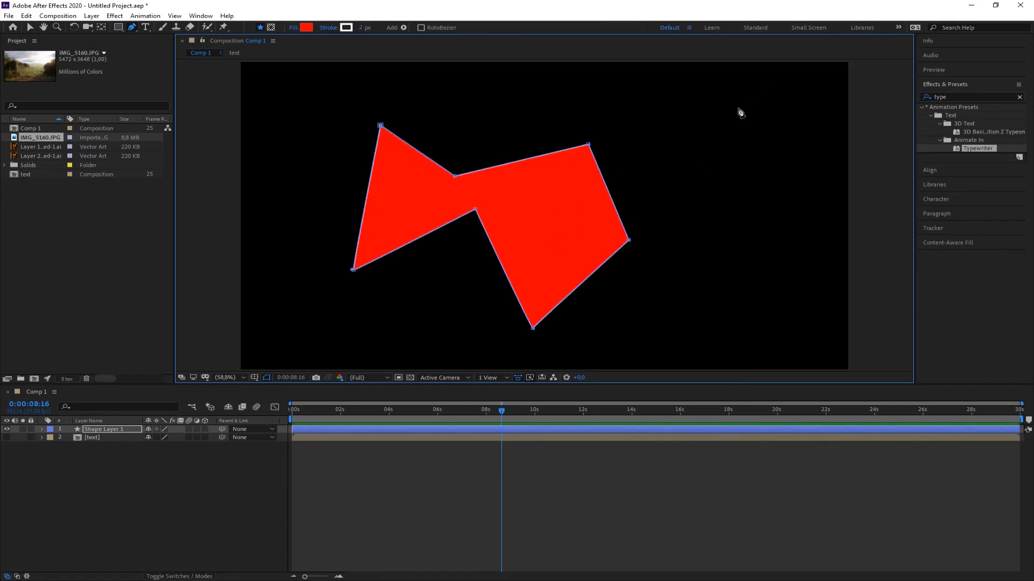
- Draw a tall closed shape with seven smooth curved points to the right of the polygon in the same shape layer
drag(739, 108, 712, 89)
drag(666, 103, 662, 126)
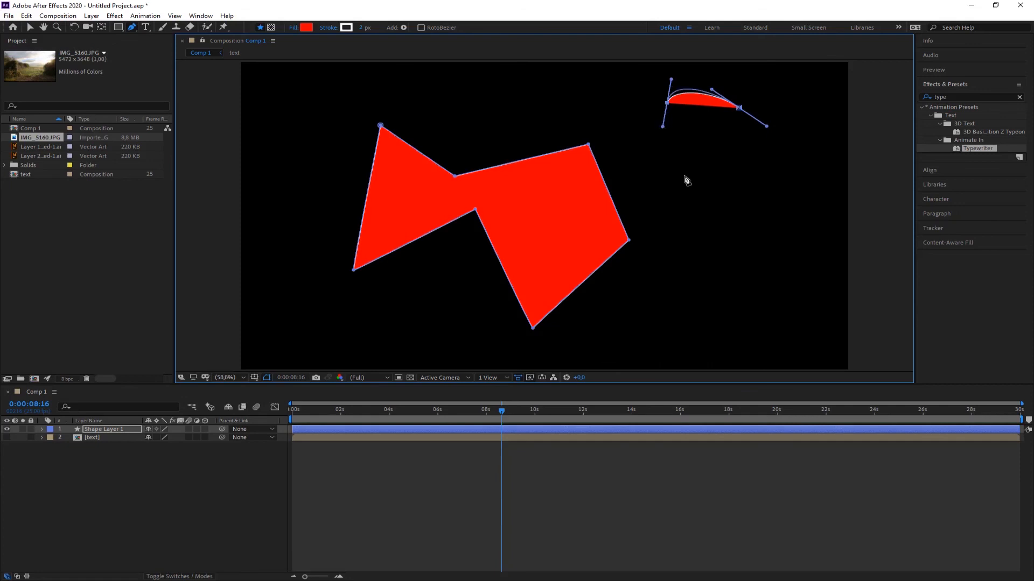
drag(683, 175, 693, 198)
drag(669, 246, 655, 262)
drag(700, 324, 730, 323)
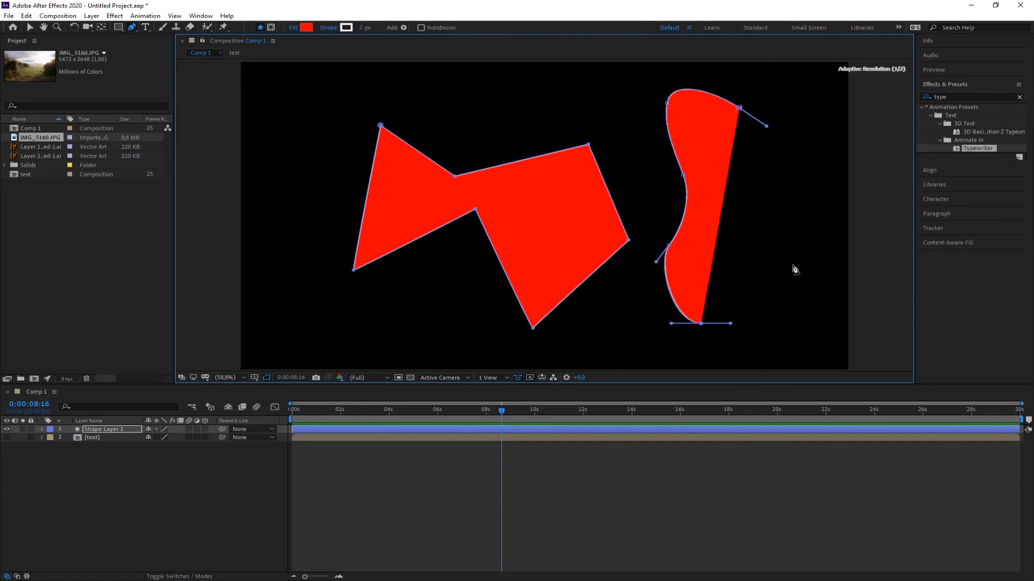
drag(792, 265, 773, 246)
drag(769, 170, 783, 161)
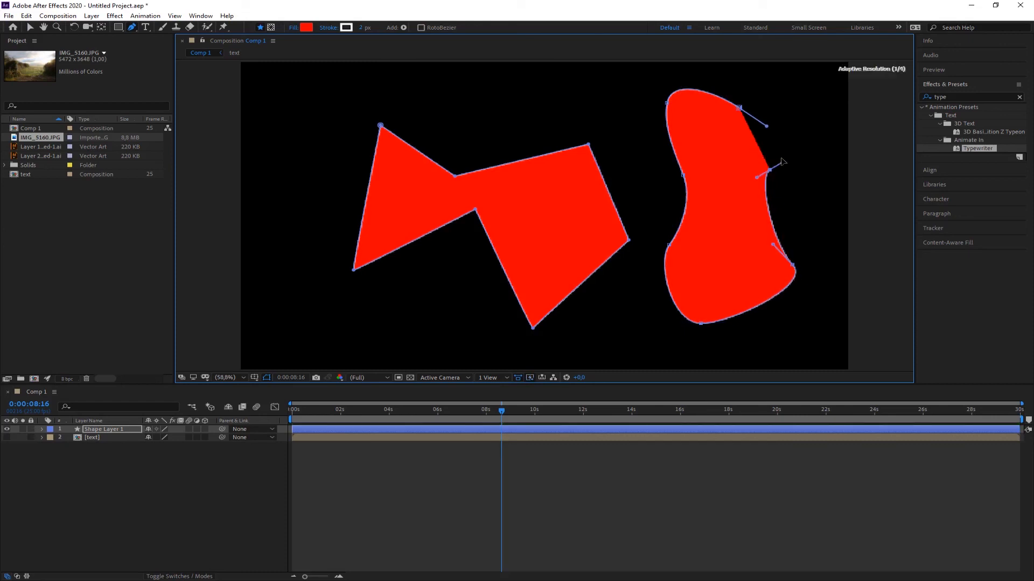
drag(739, 107, 723, 101)
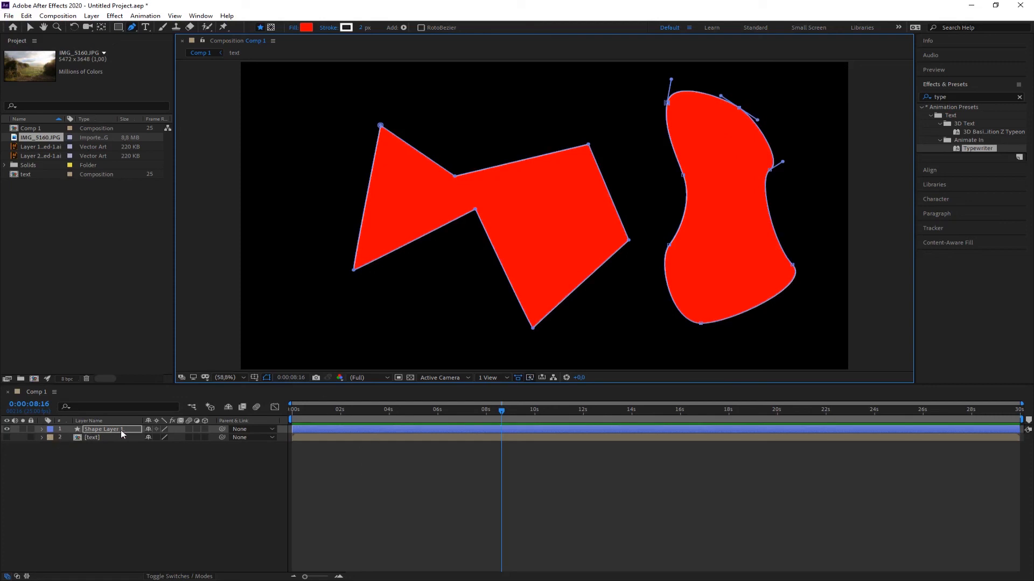
- Expand Shape Layer 1 to show its Contents and Transform groups
click(41, 429)
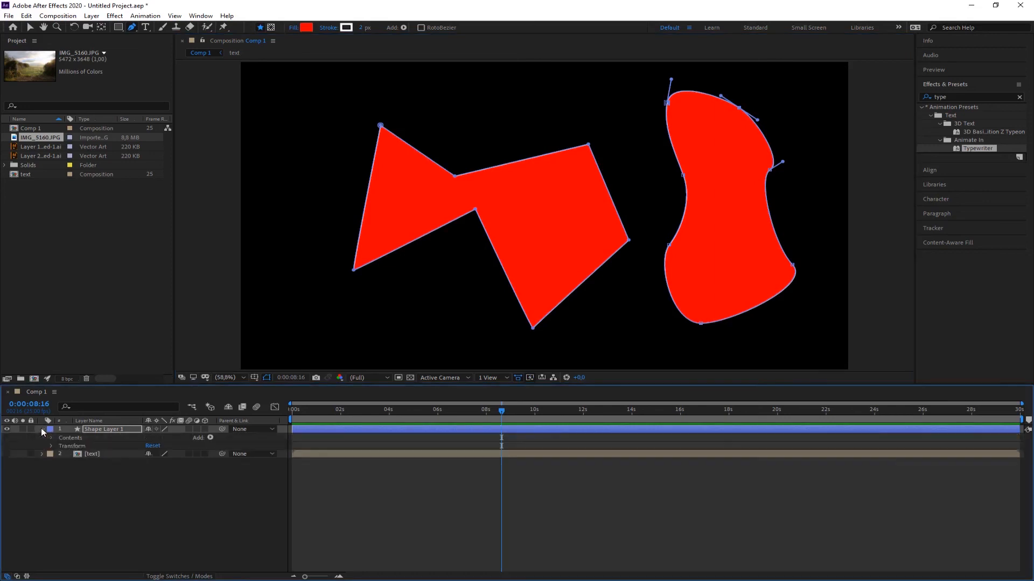